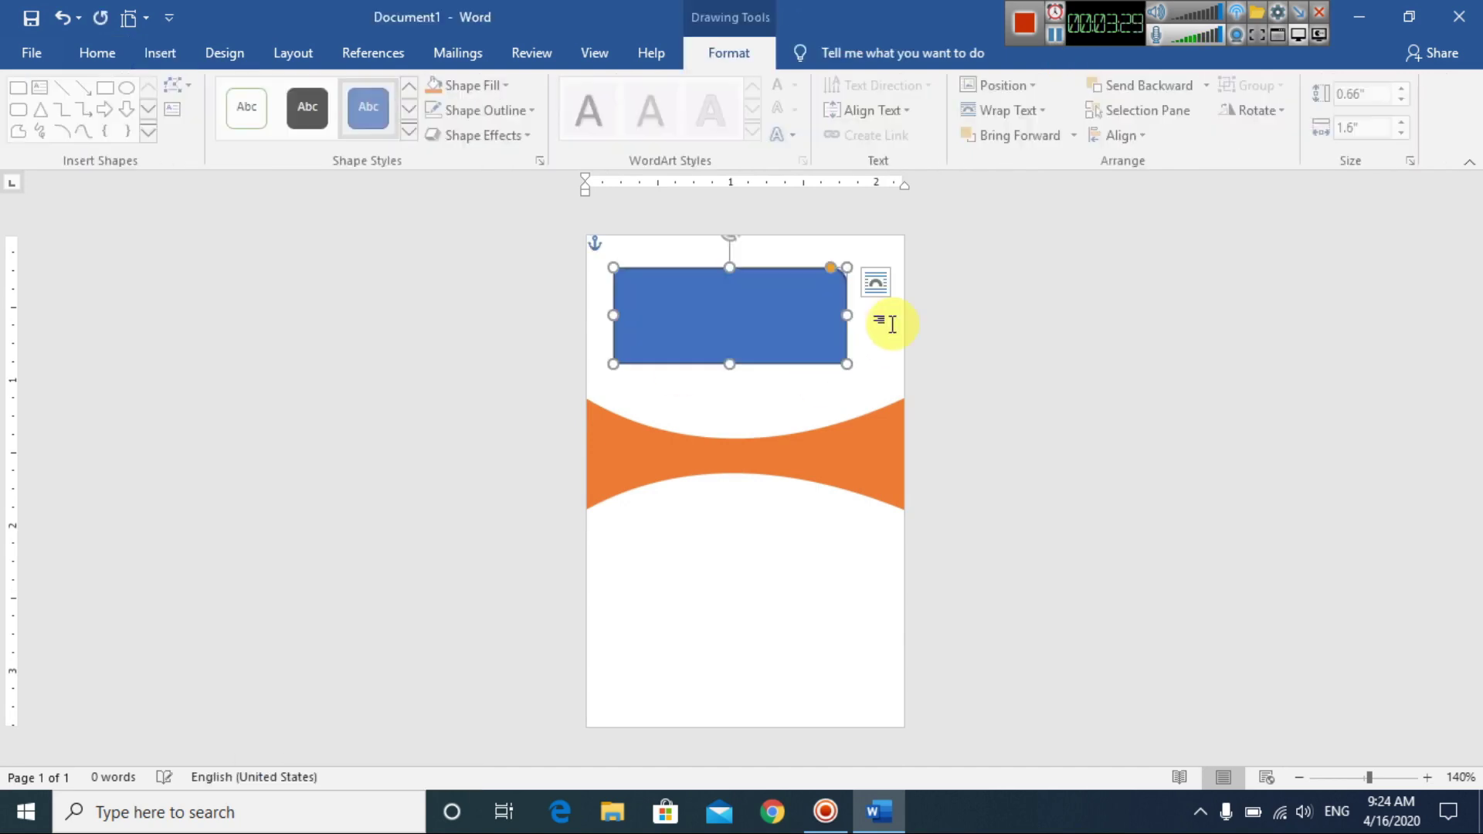
- Preview: copy the orange header bar to the bottom, then add a name and bold MANAGING DIRECTOR line
click(708, 279)
drag(707, 280, 735, 696)
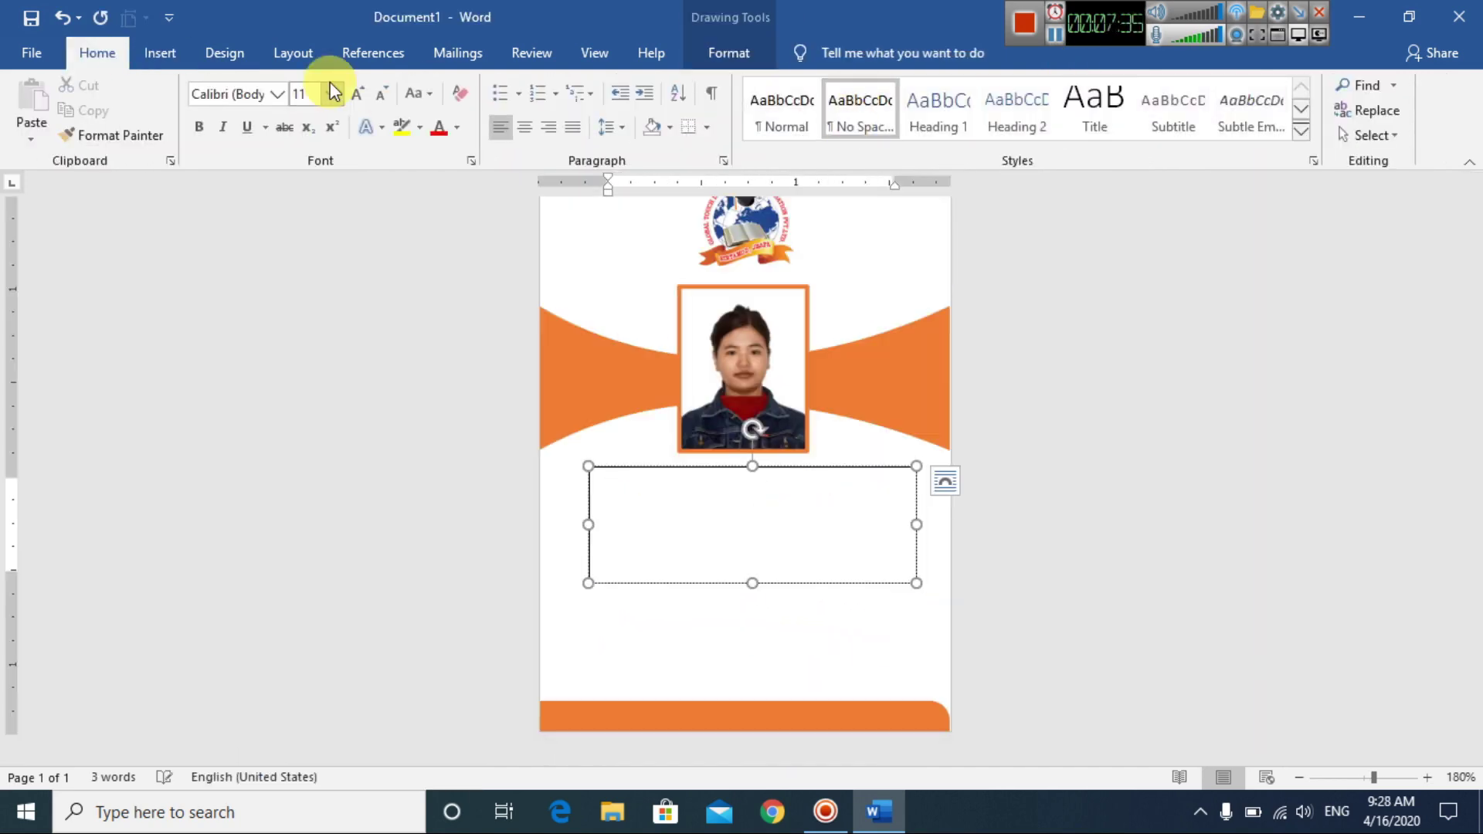
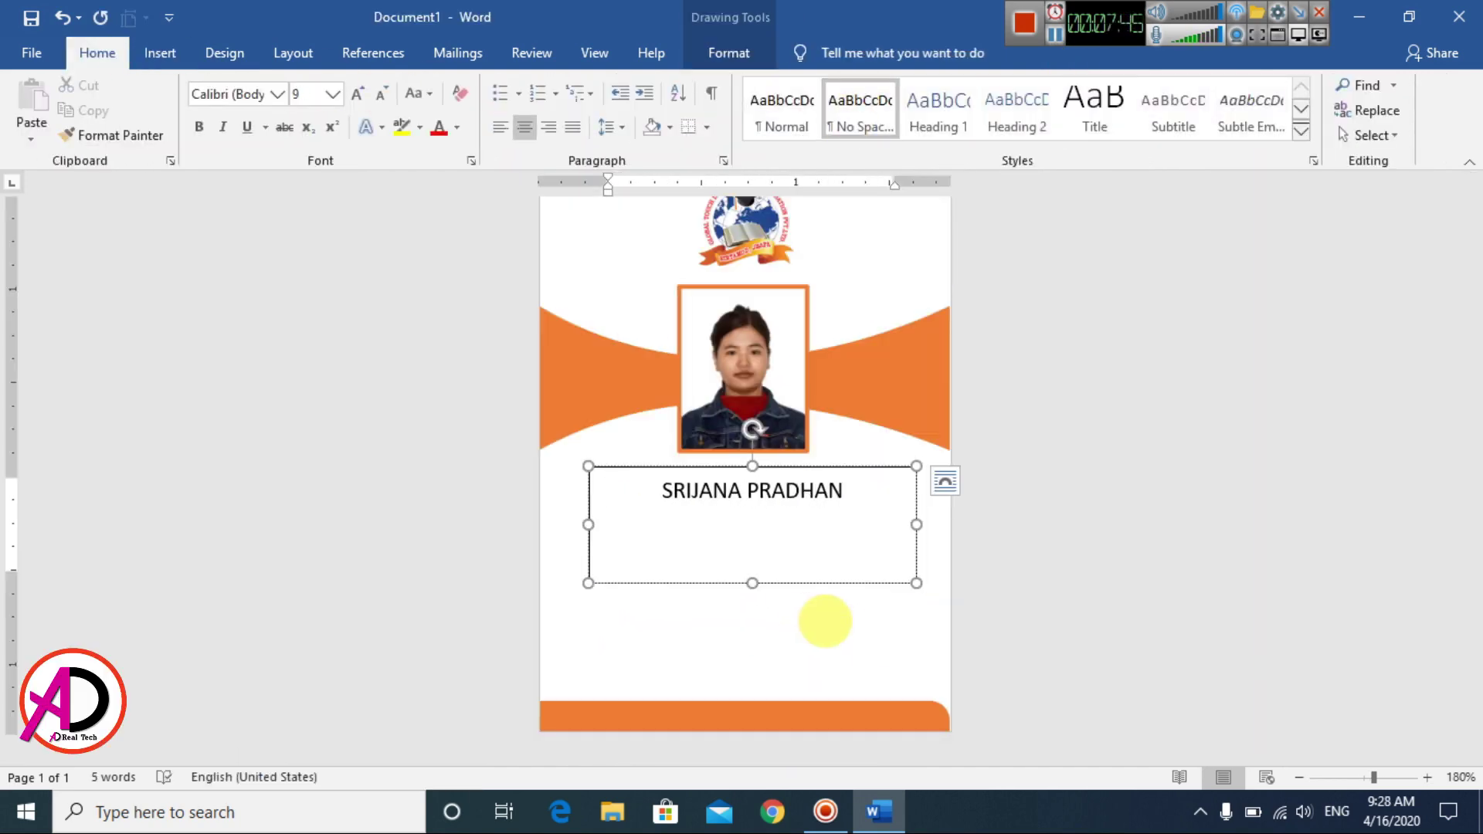
key(Return)
text(MANAGING DIRECTOR)
drag(656, 519, 868, 543)
click(199, 127)
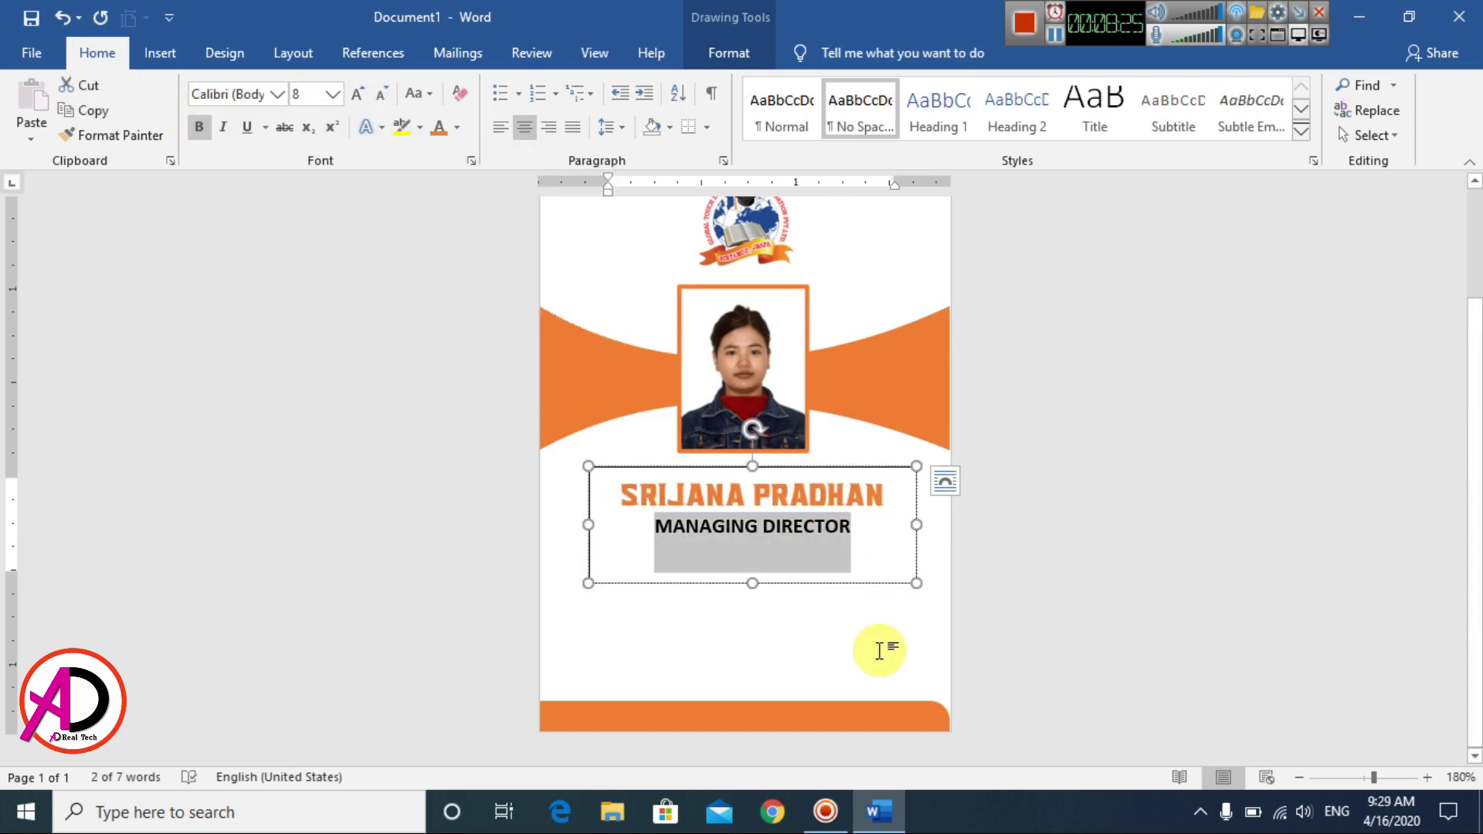
click(1122, 497)
- Preview: copy the name block lower and add STUDENT ID CARD header text in Arial Black
scroll(805, 582, down, 1)
drag(804, 582, 742, 656)
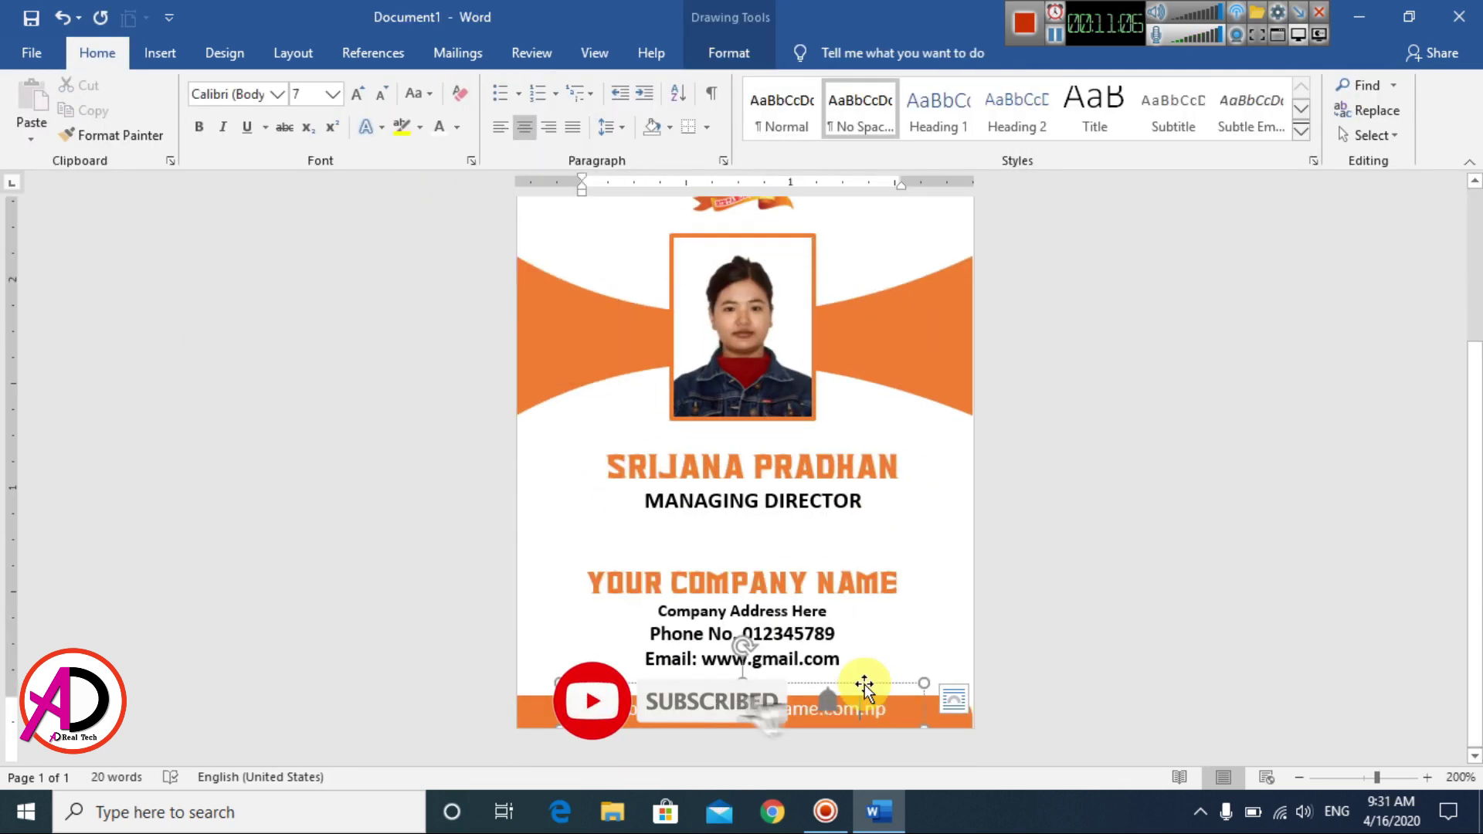
text(STUDENT ID CARD)
click(277, 94)
click(232, 142)
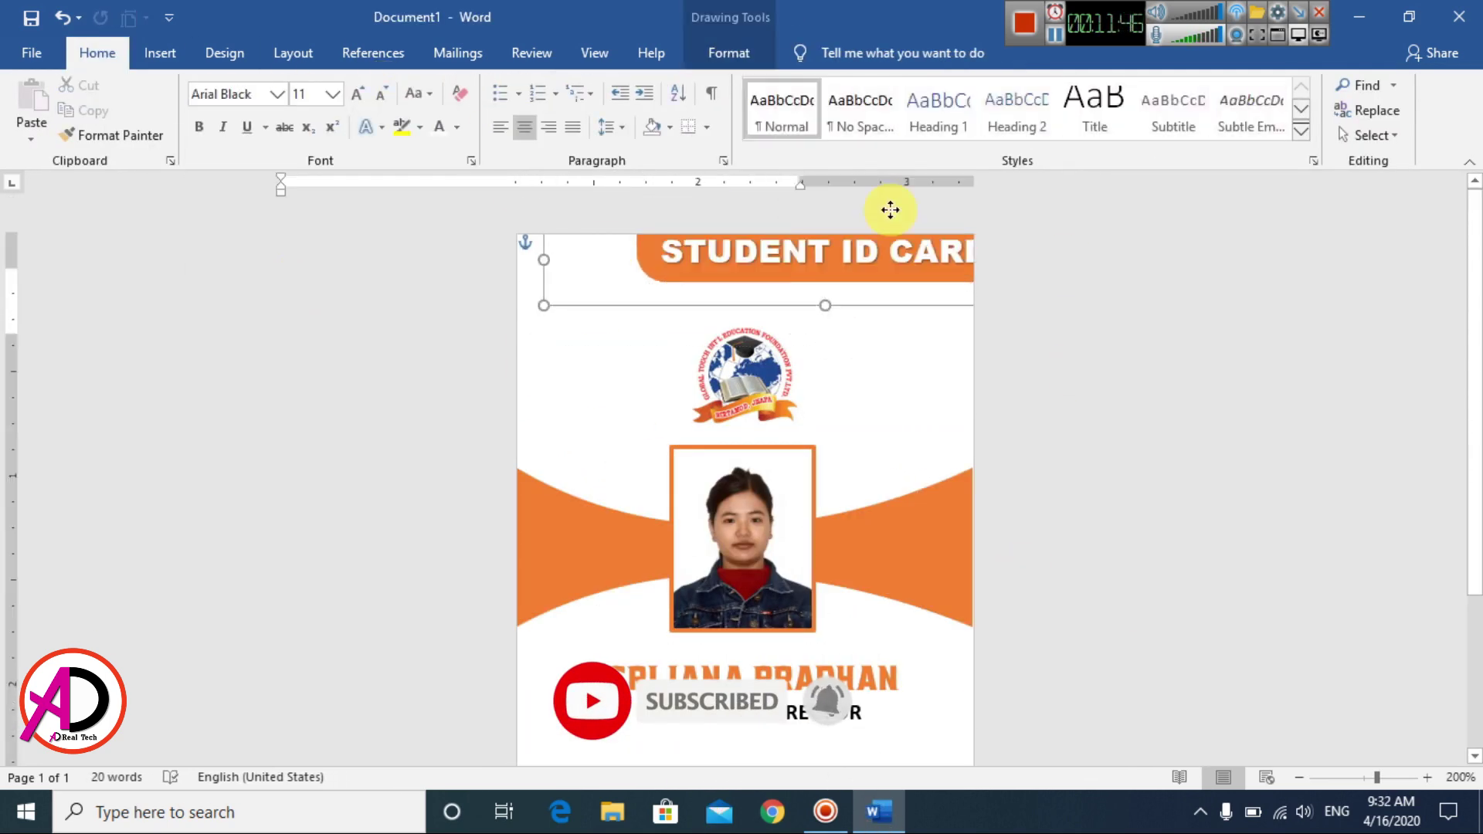
- Preview: draw a rectangle over the whole card with no fill and an orange outline
scroll(805, 314, down, 7)
click(889, 298)
click(160, 52)
click(238, 133)
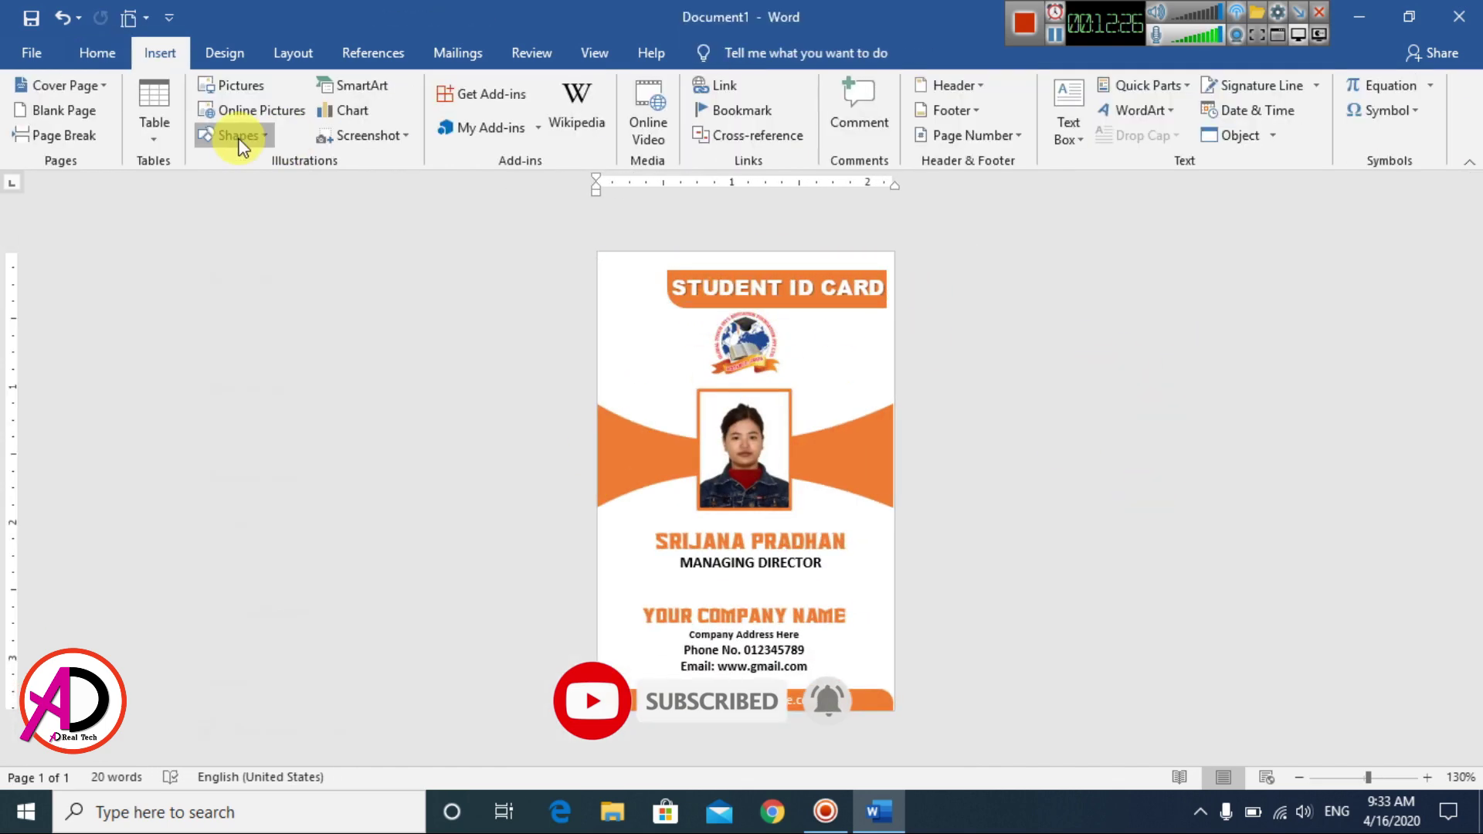
drag(606, 258, 887, 703)
click(728, 53)
click(475, 80)
click(490, 282)
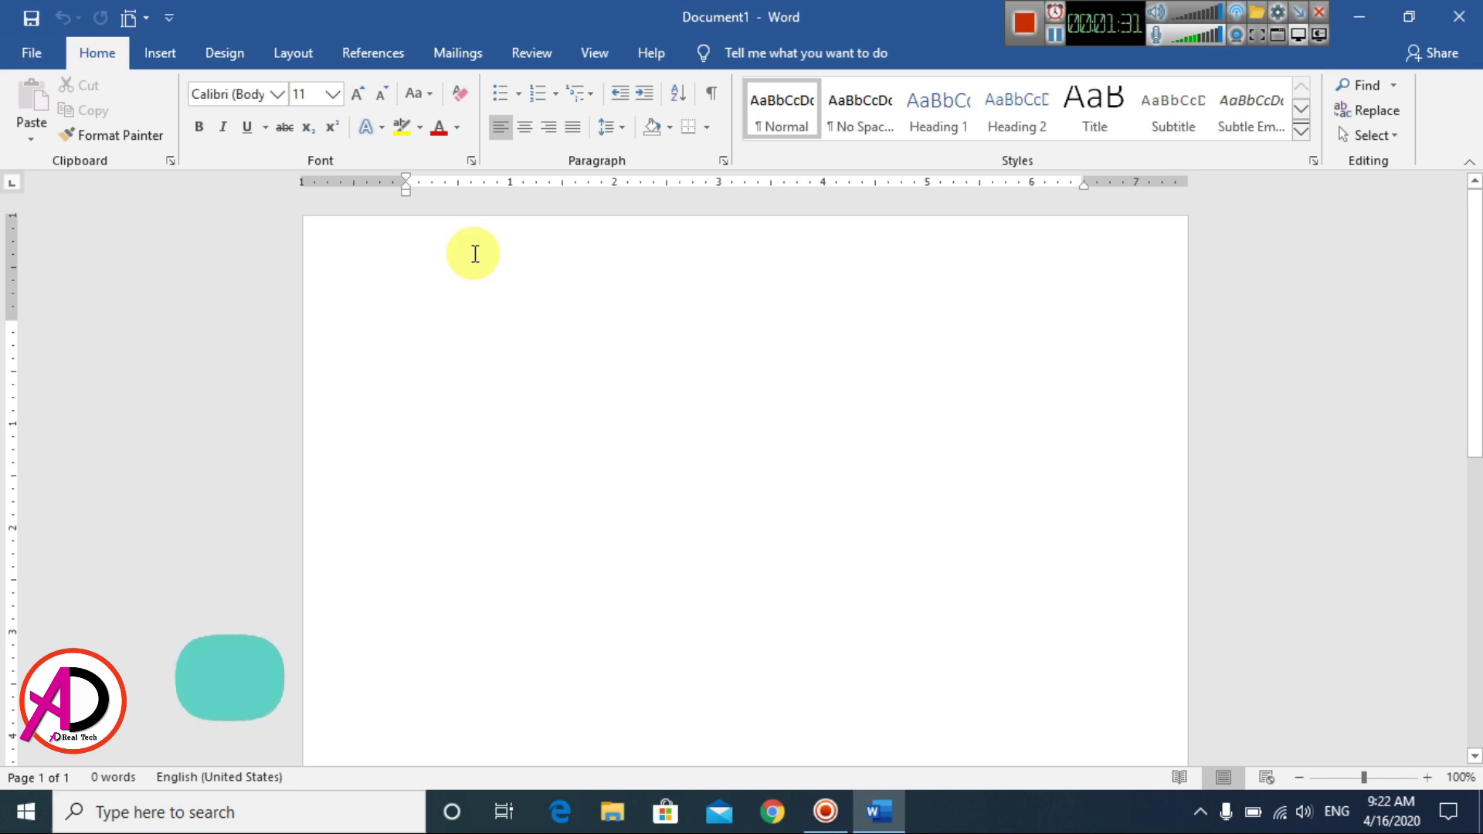
- Apply the Narrow margin preset, 0.5 inch on all sides
click(306, 47)
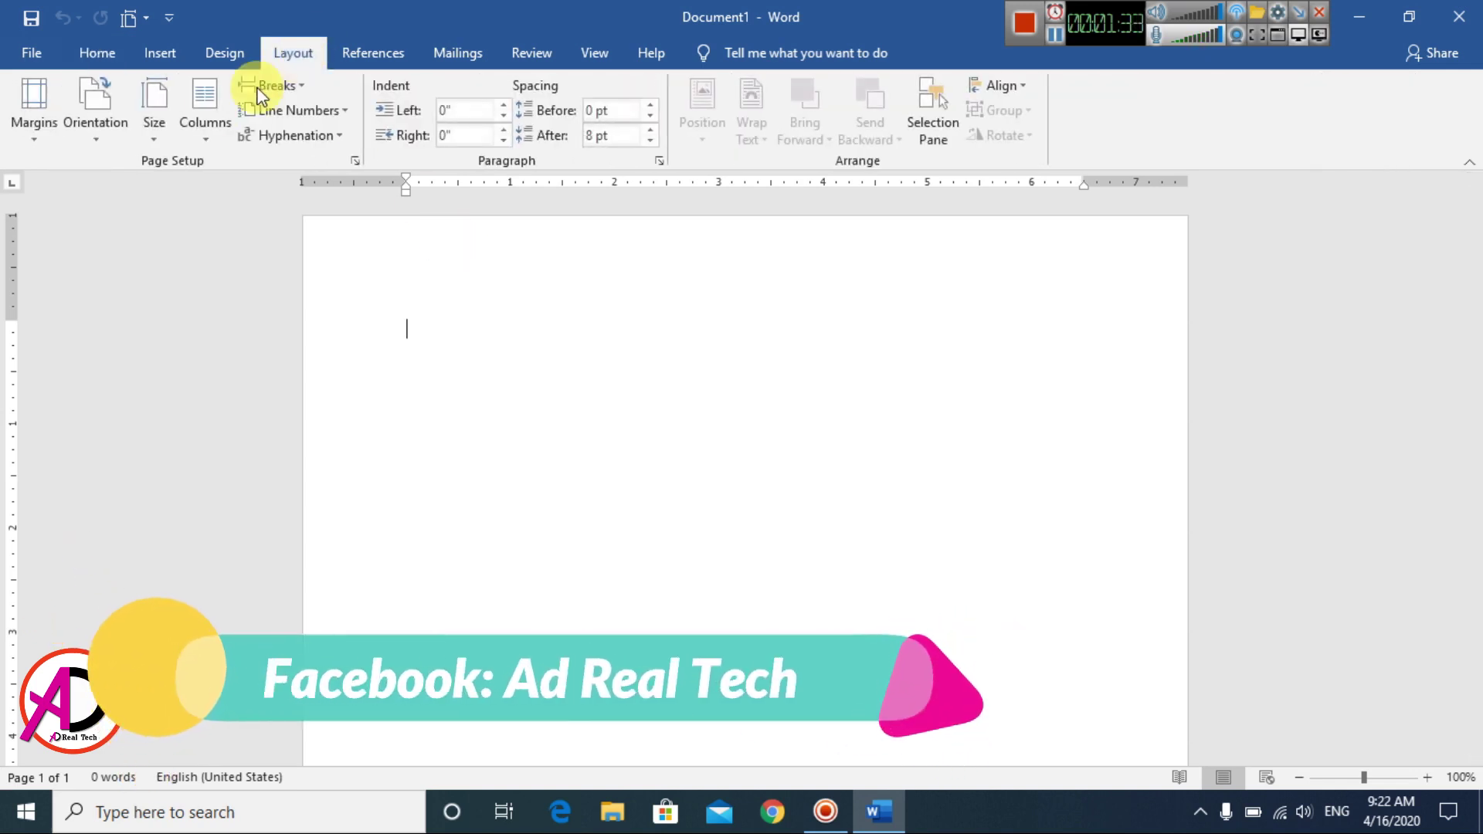
click(152, 133)
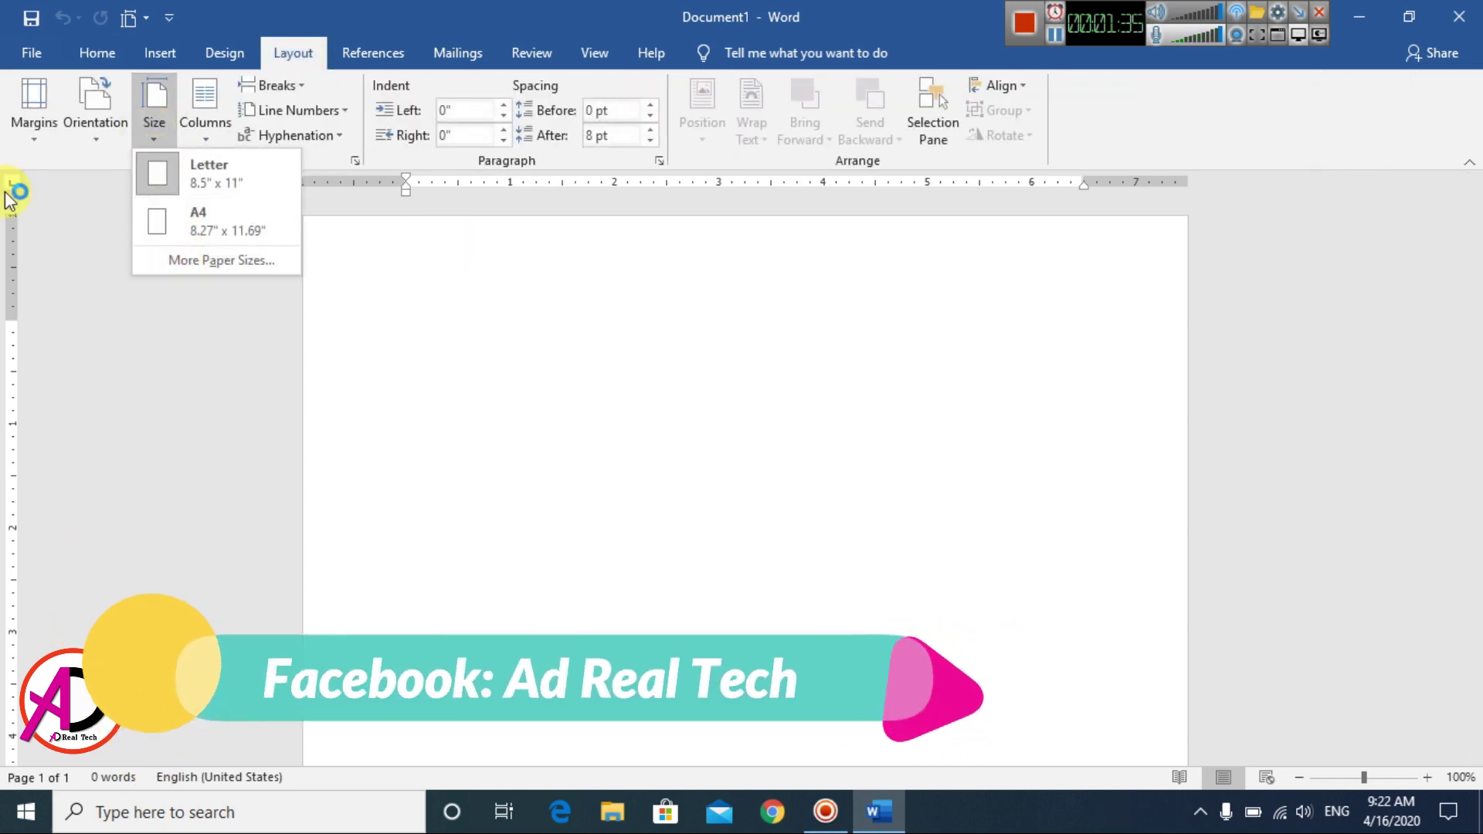
click(40, 133)
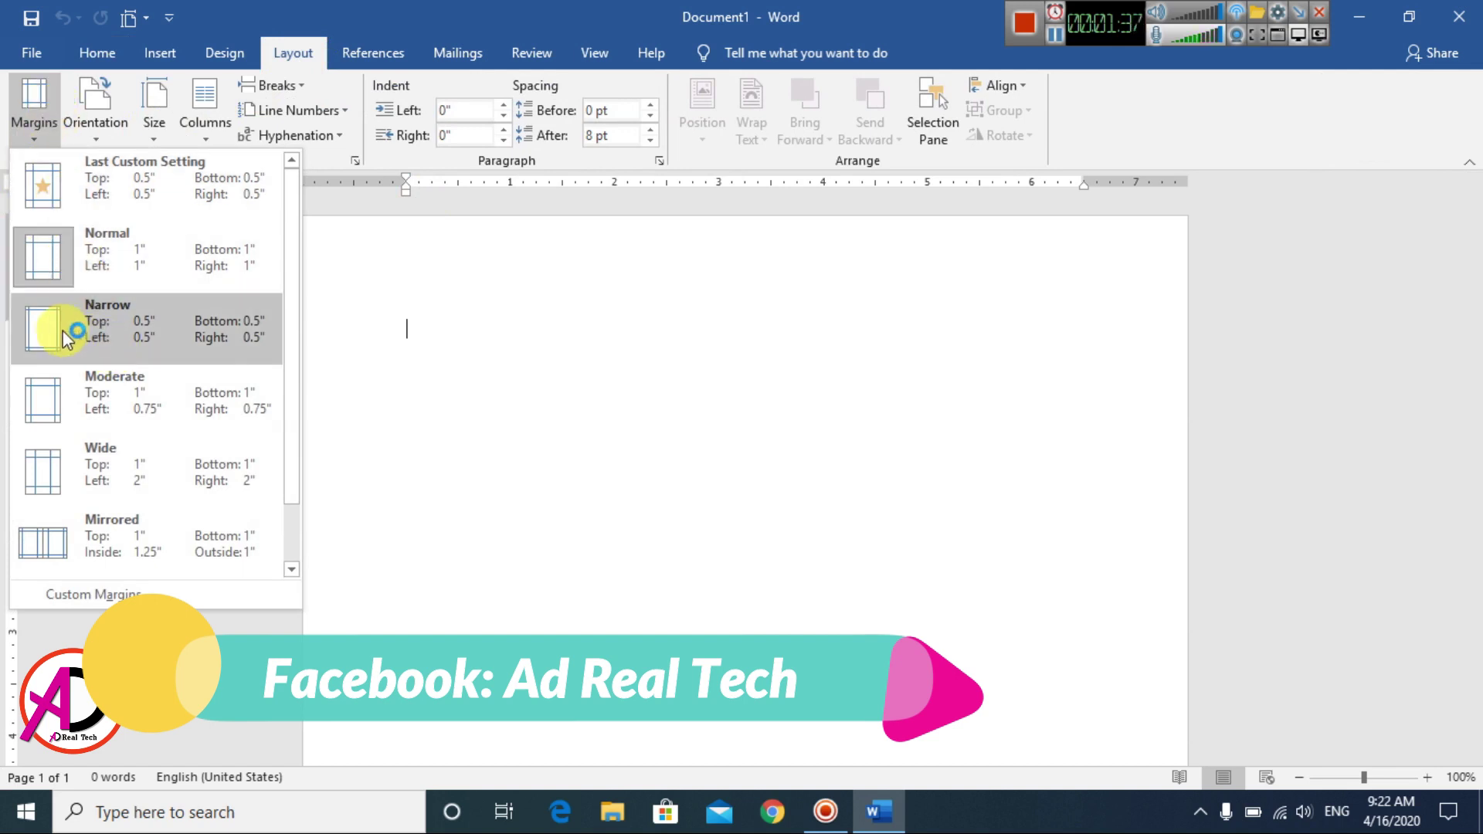
click(133, 329)
click(40, 100)
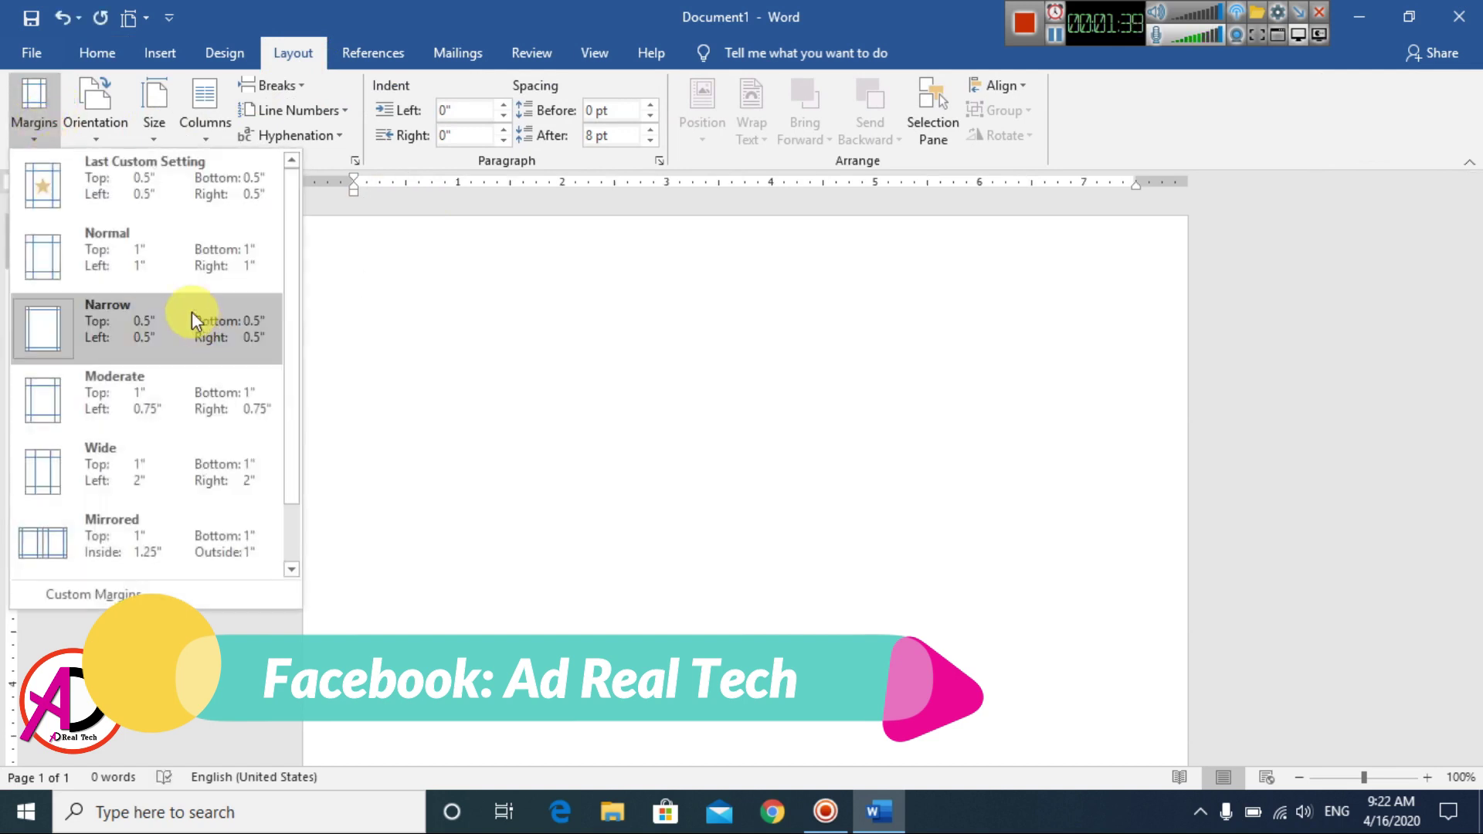
click(151, 112)
click(206, 259)
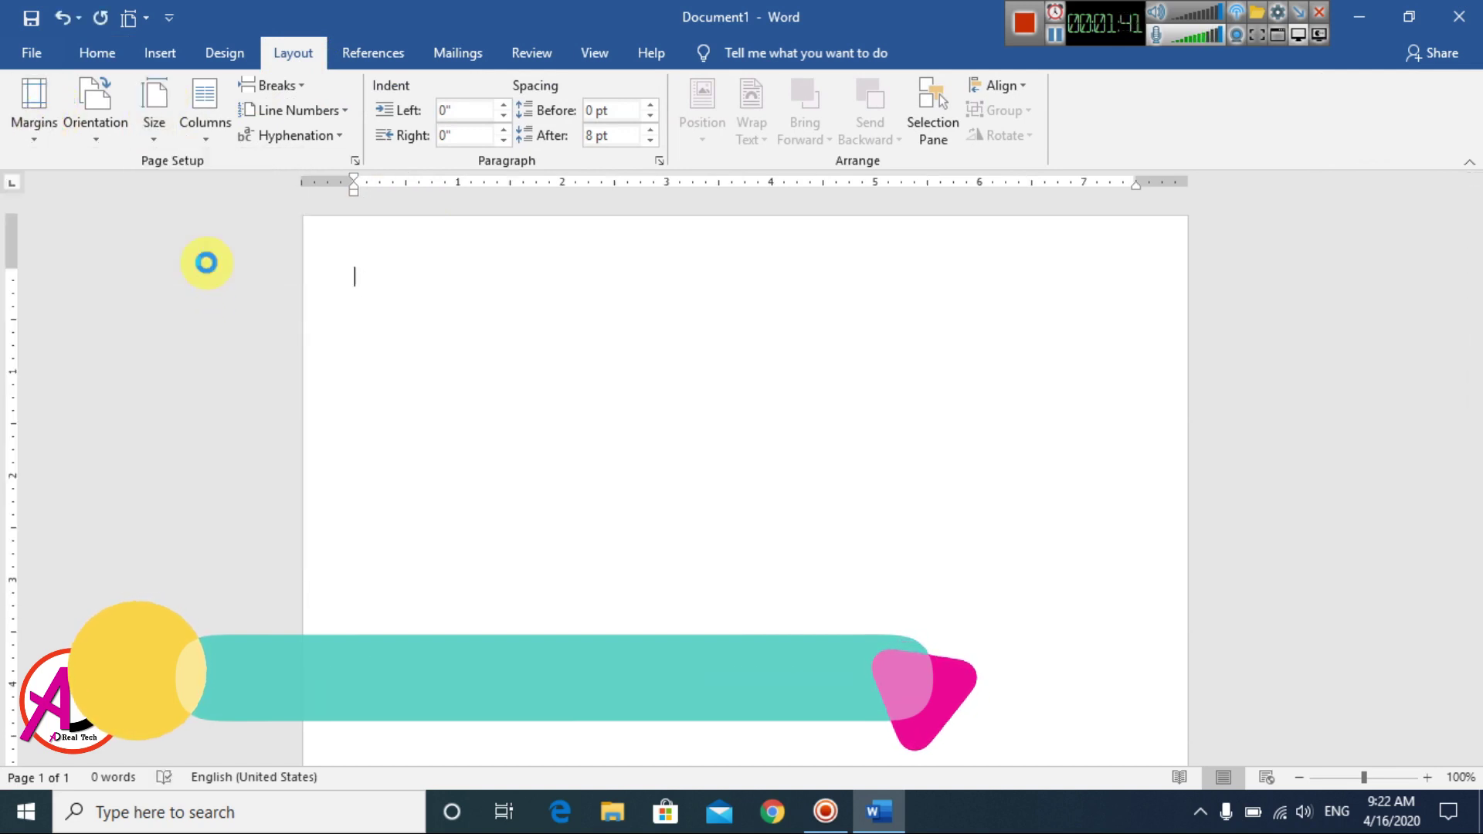
- Set a custom paper size of 2.2 inch width by 3.4 inch height
key(Tab)
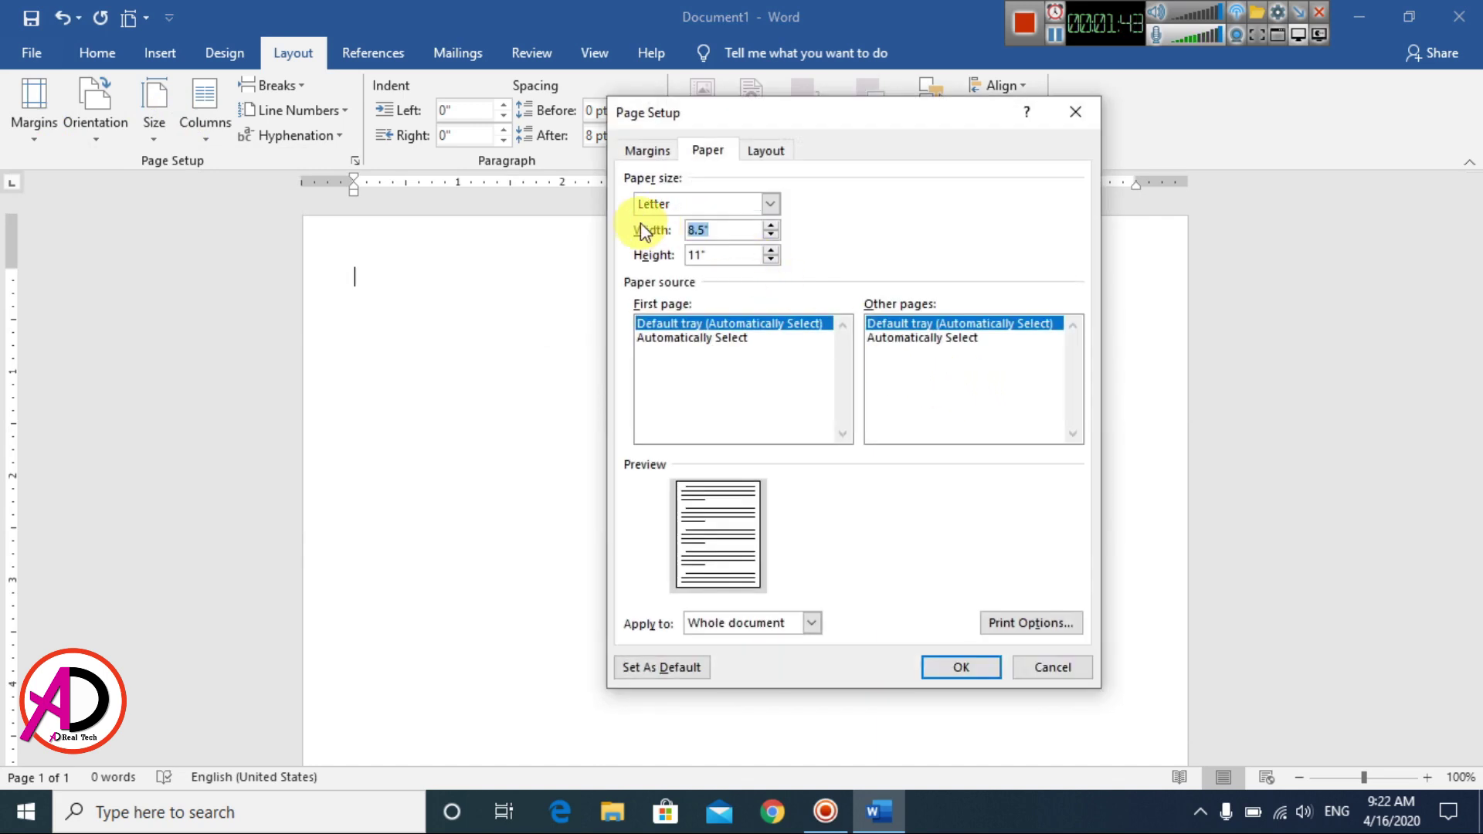
text(2.2)
key(Tab)
text(3.)
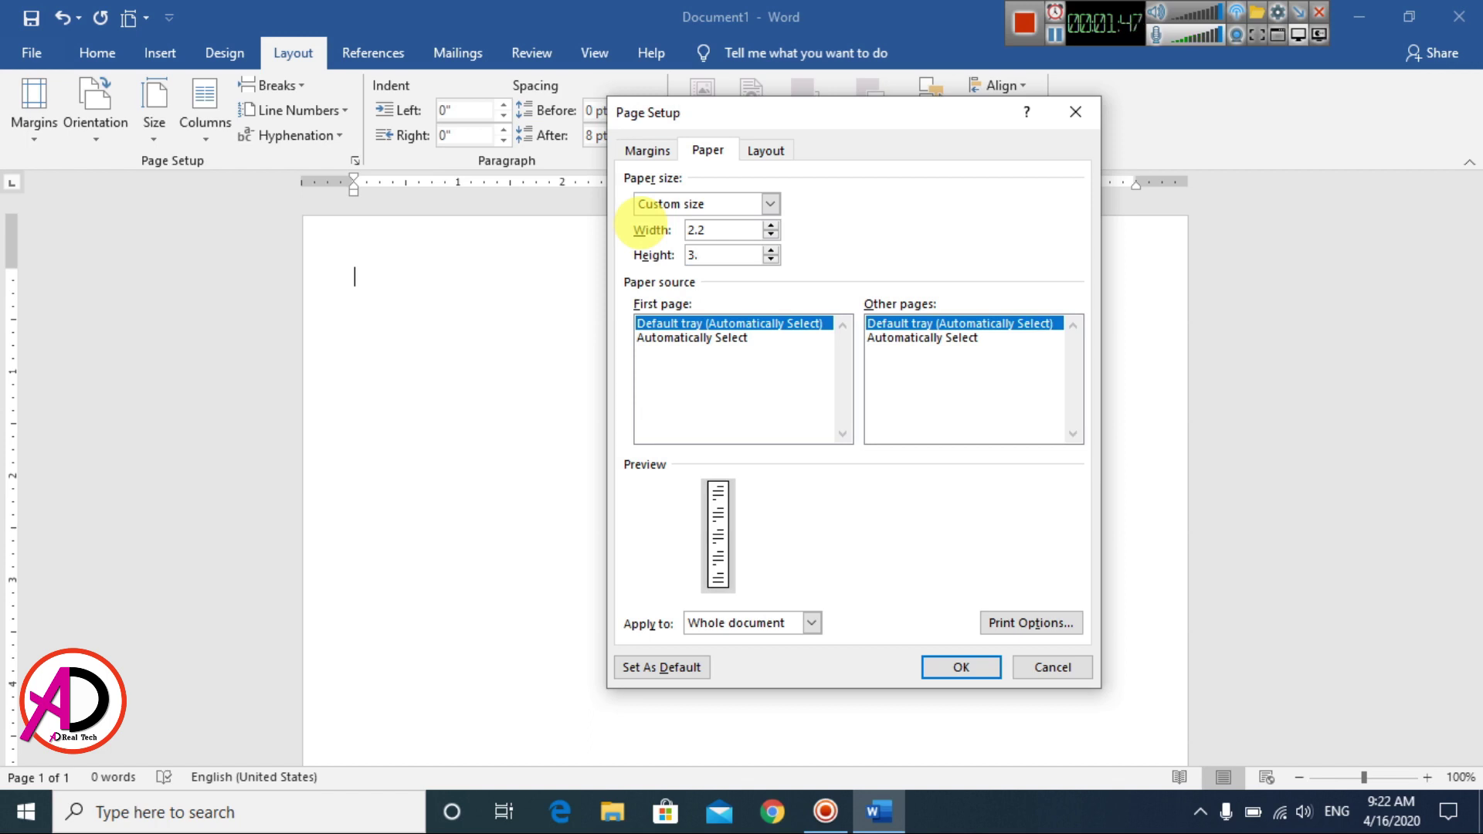
text(4)
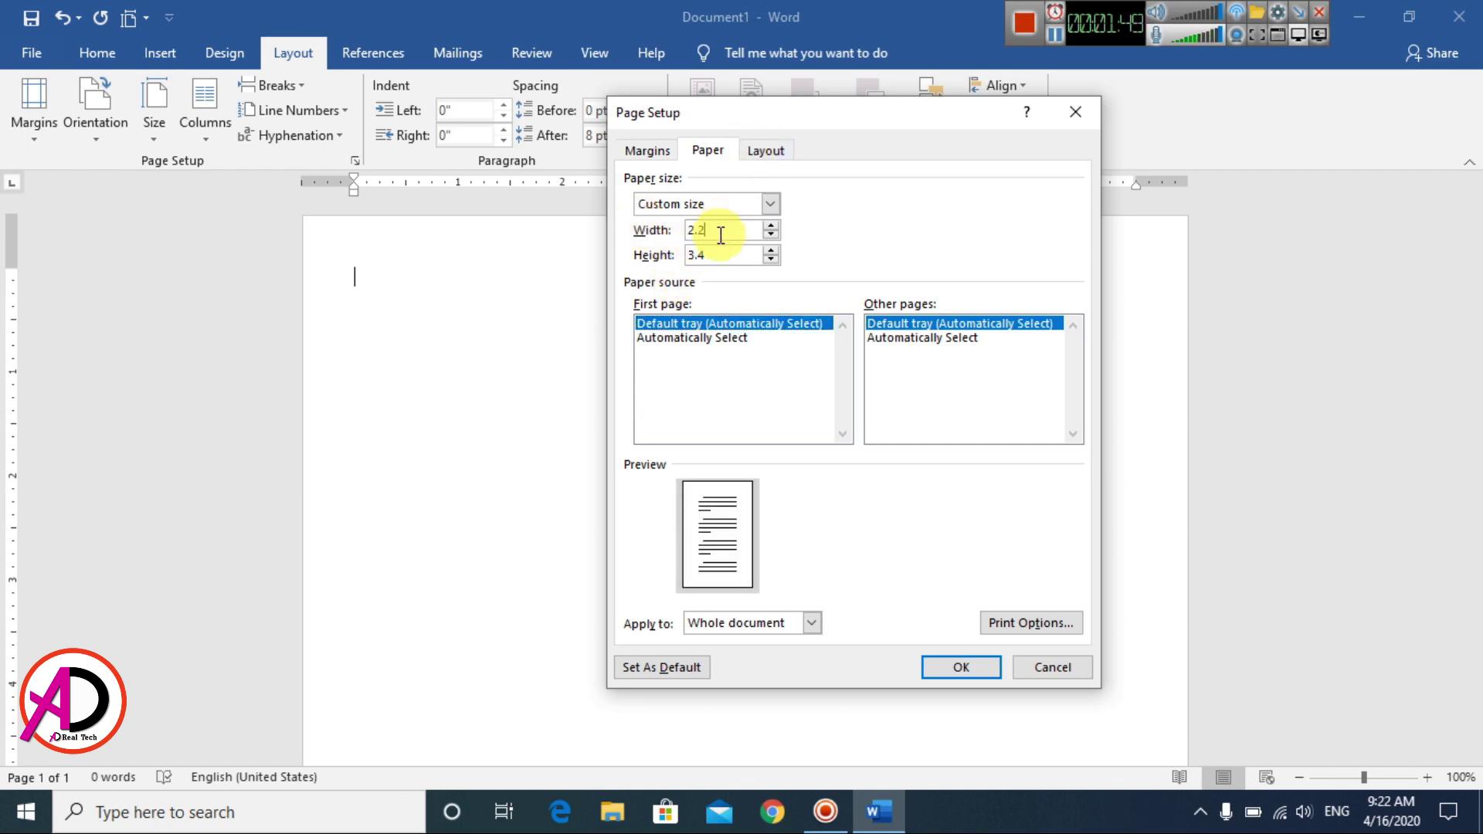
click(976, 670)
scroll(699, 467, up, 2)
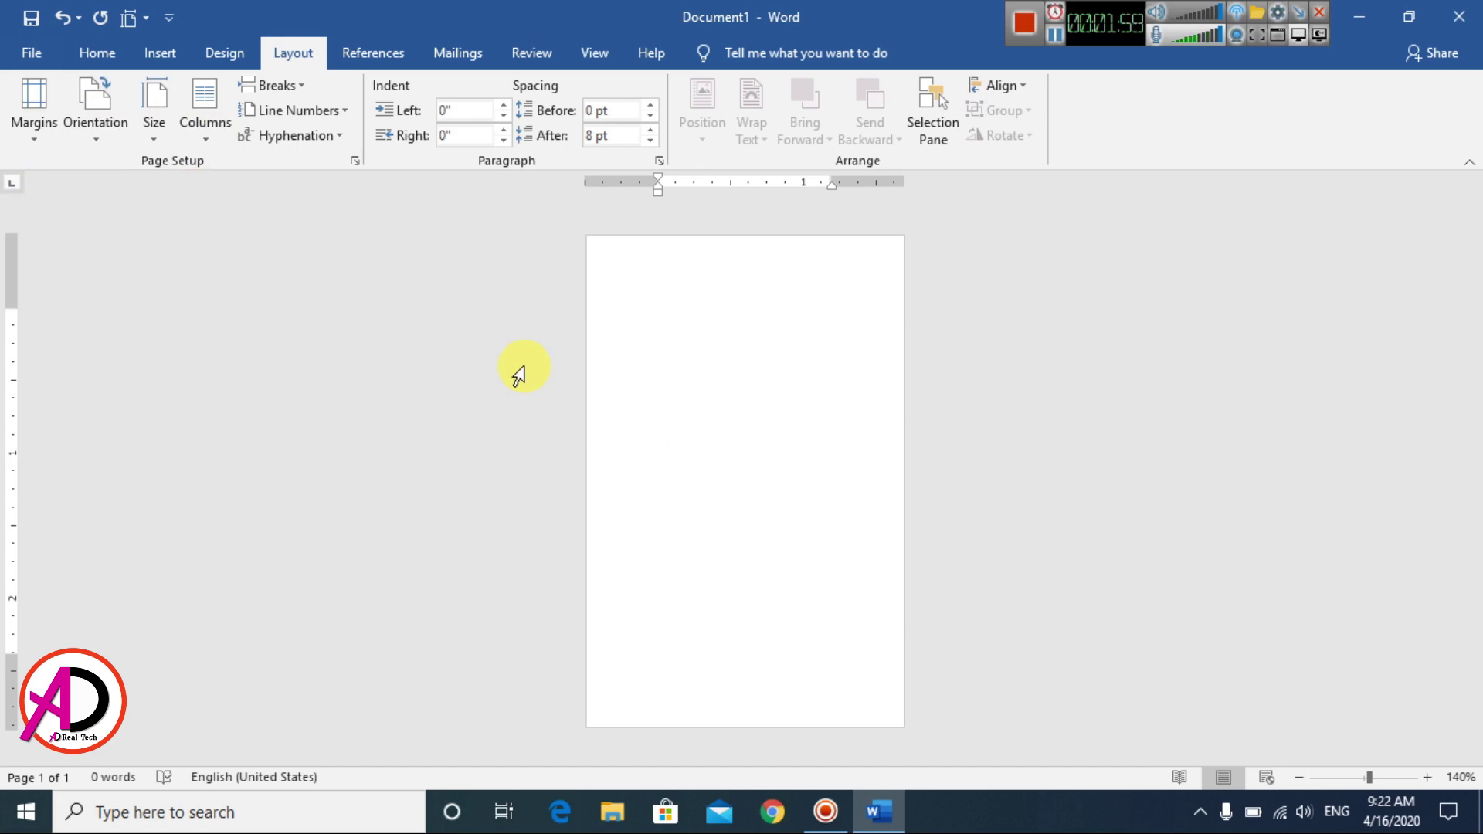
- Set top, bottom, left and right margins to 0 and ignore the printable-area warning
click(23, 124)
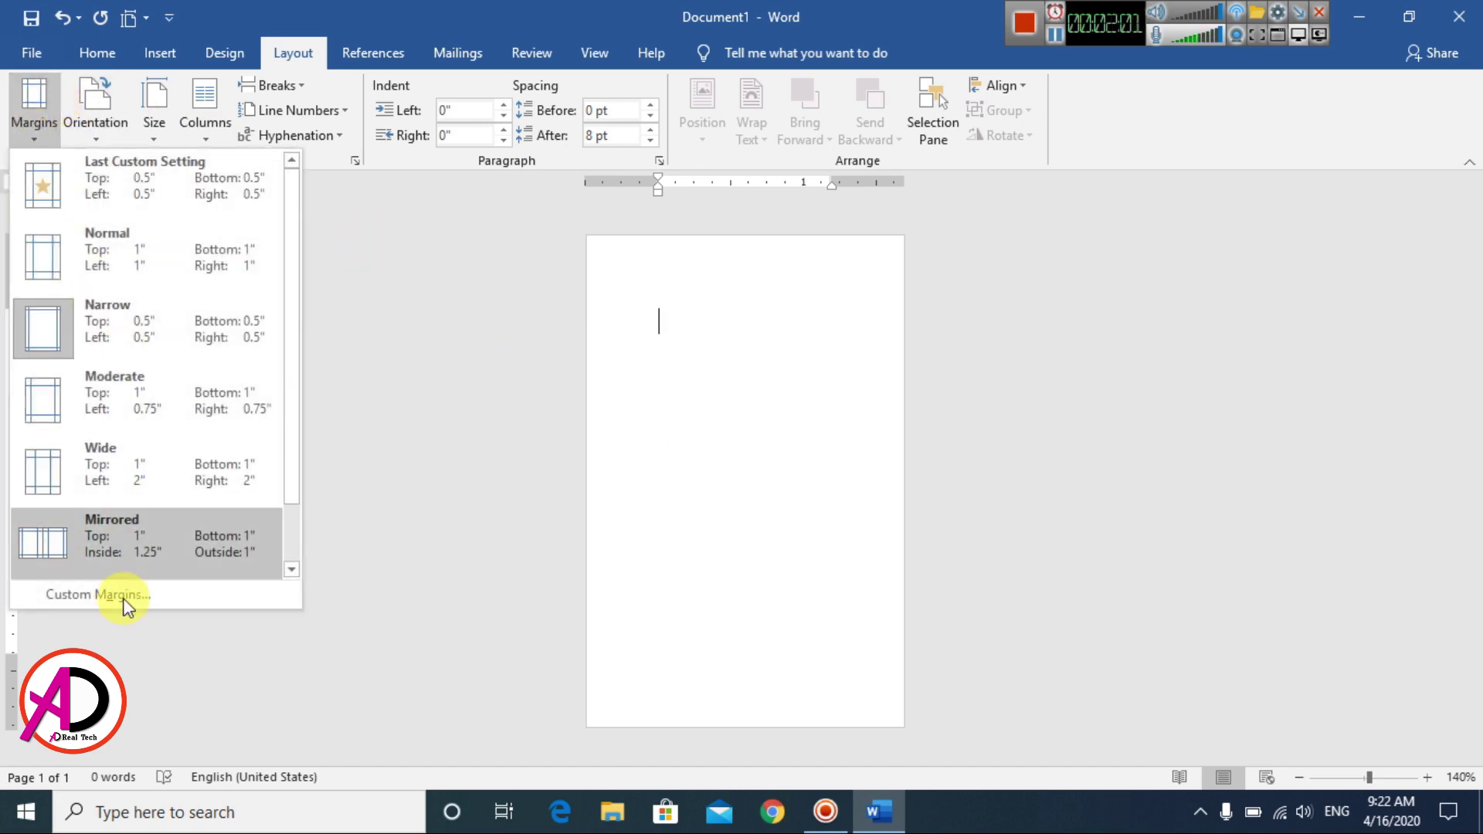
click(123, 598)
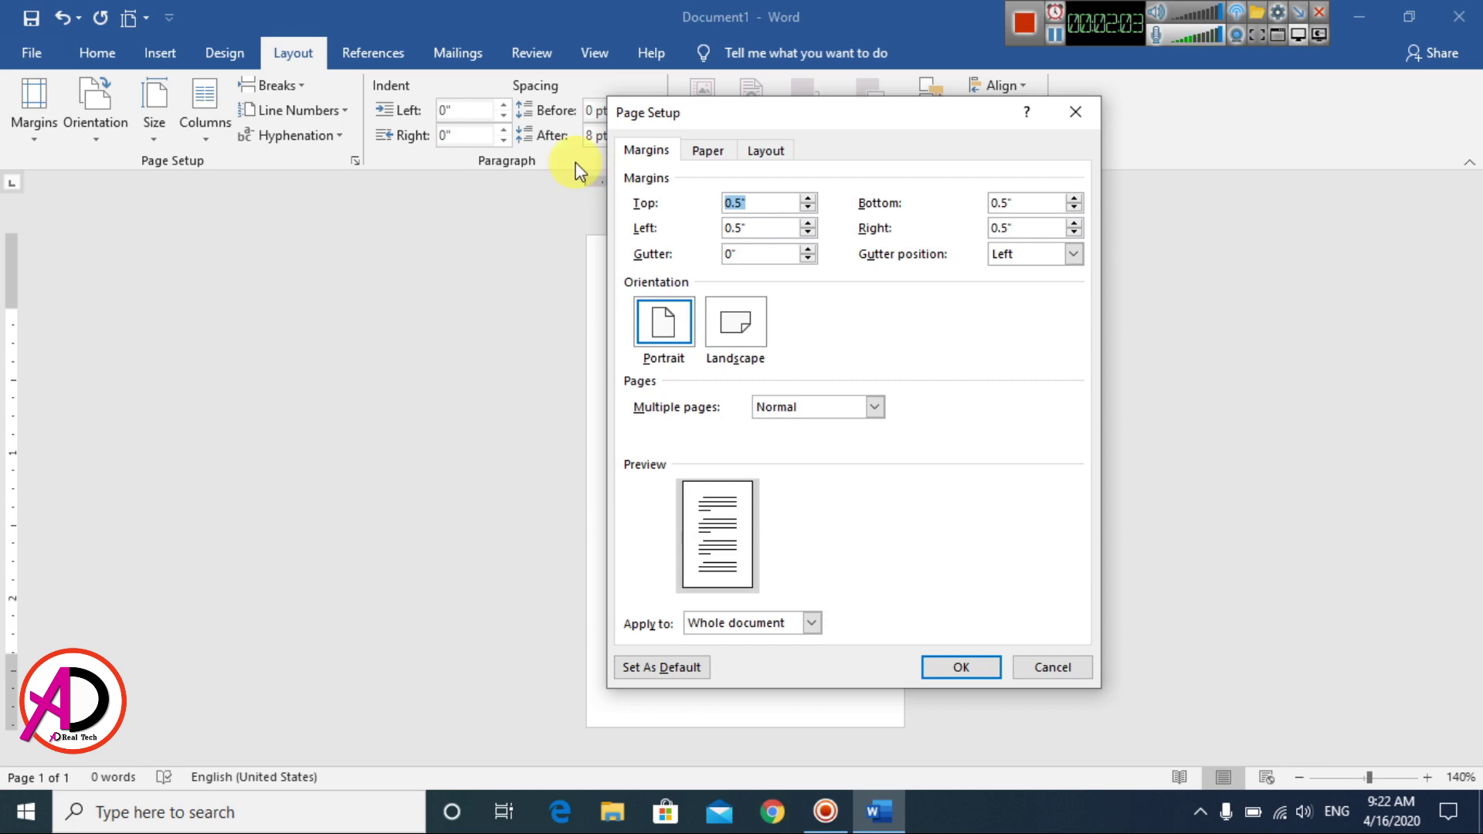
text(0)
key(Tab)
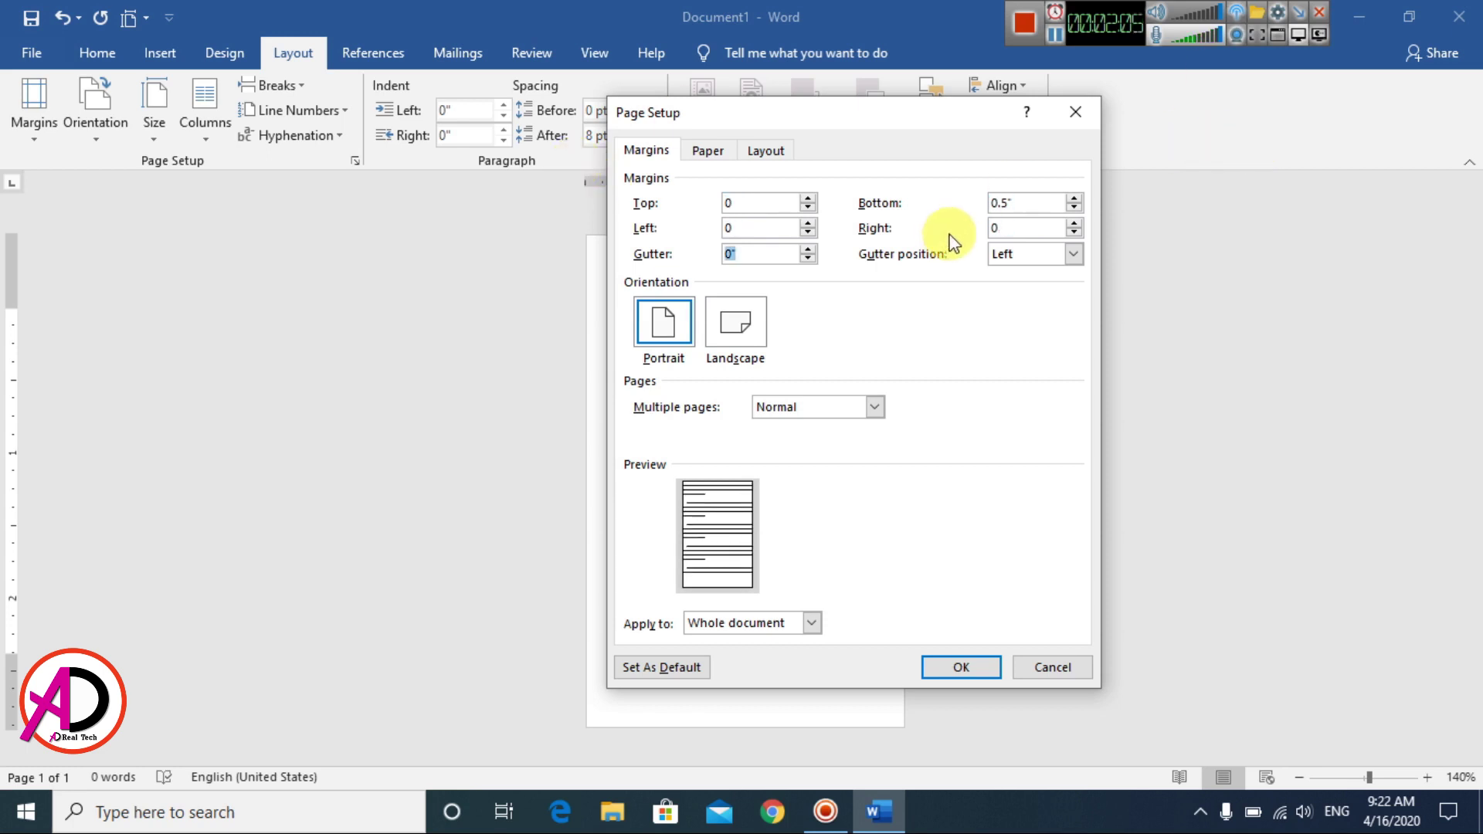
double_click(1033, 203)
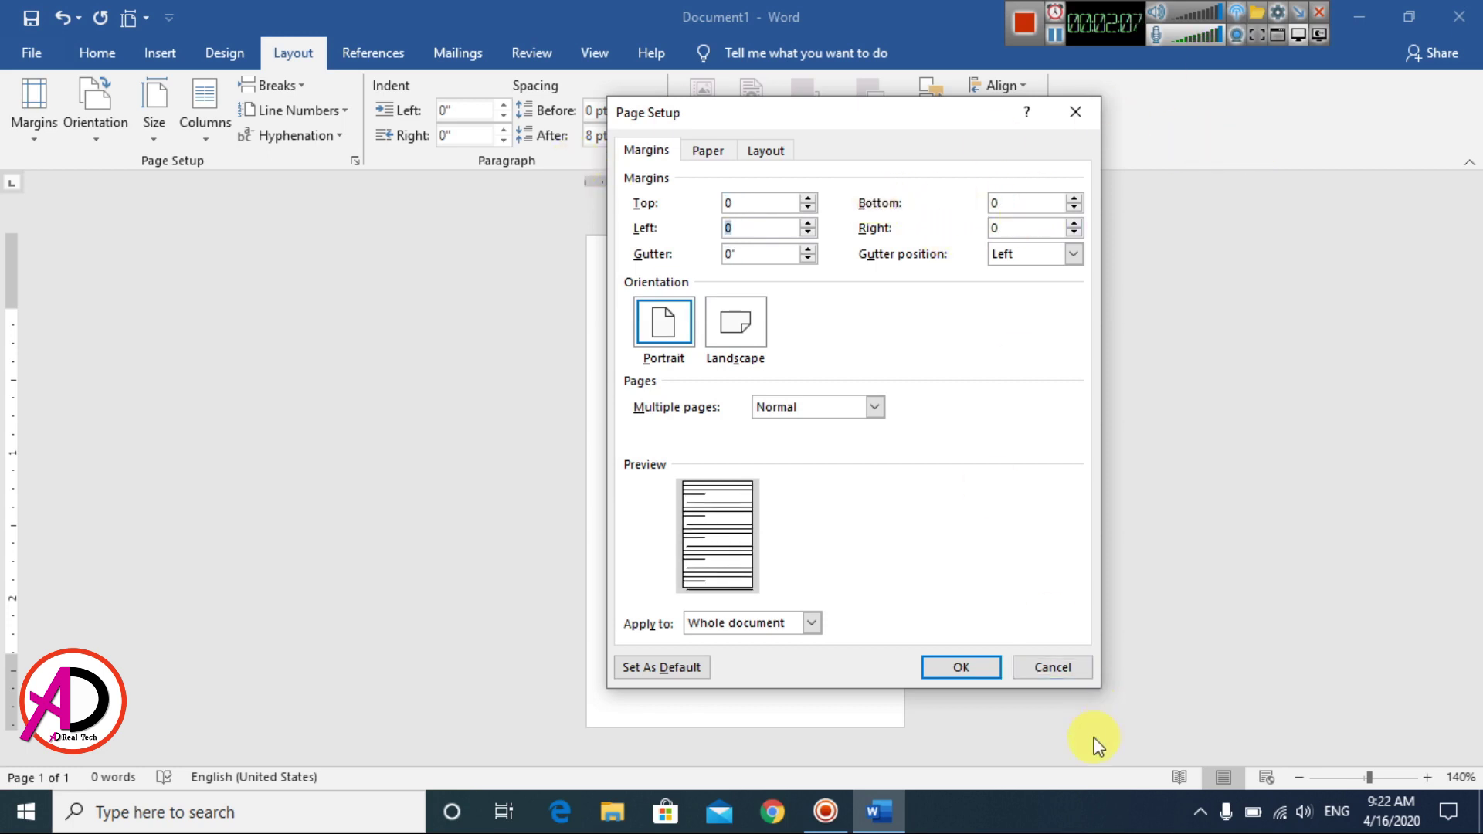
click(964, 669)
click(767, 466)
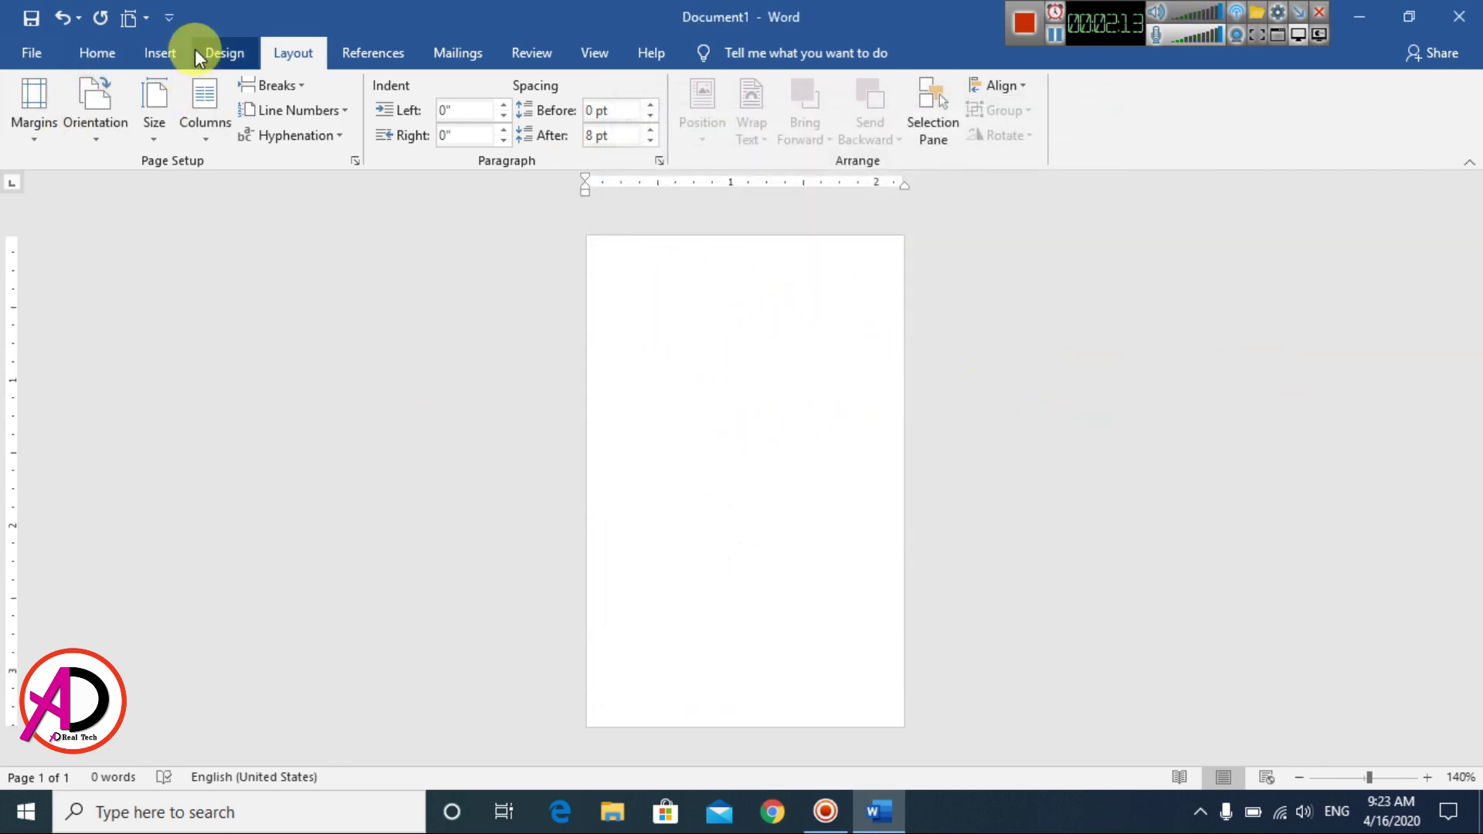
- Draw a full-width rectangle across the card's middle and stretch it slightly taller
click(160, 56)
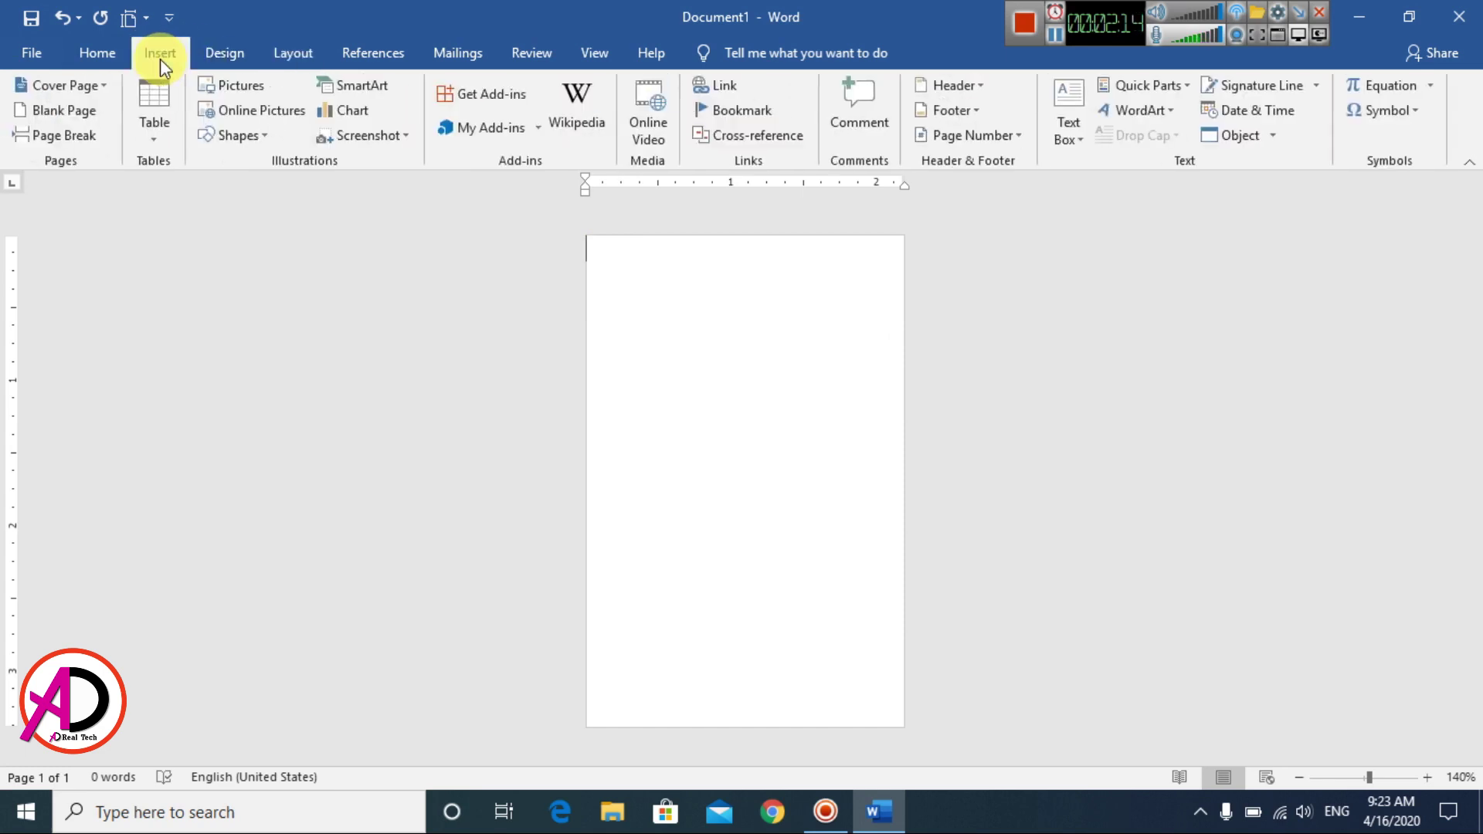
click(241, 138)
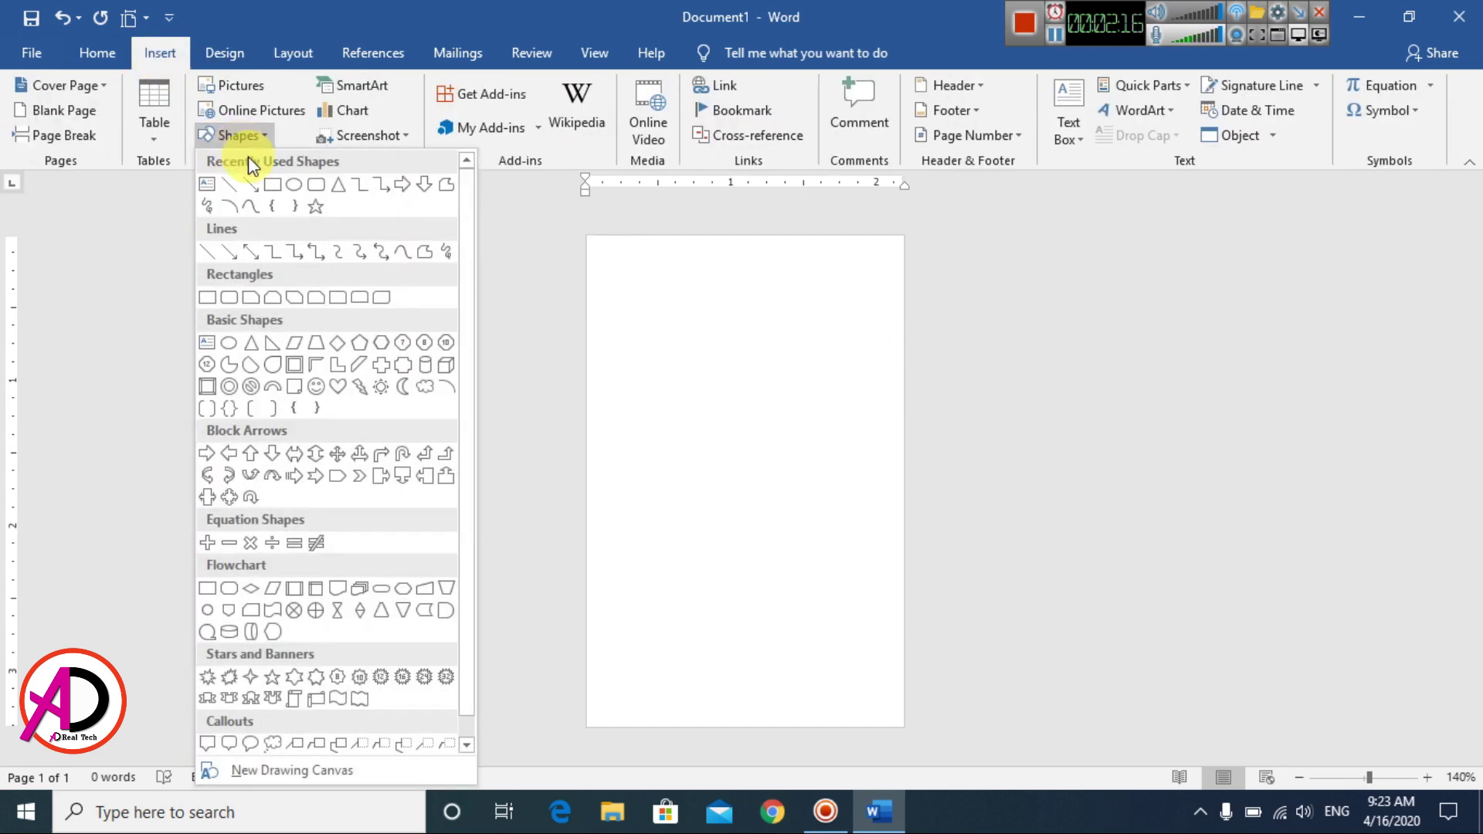
click(274, 186)
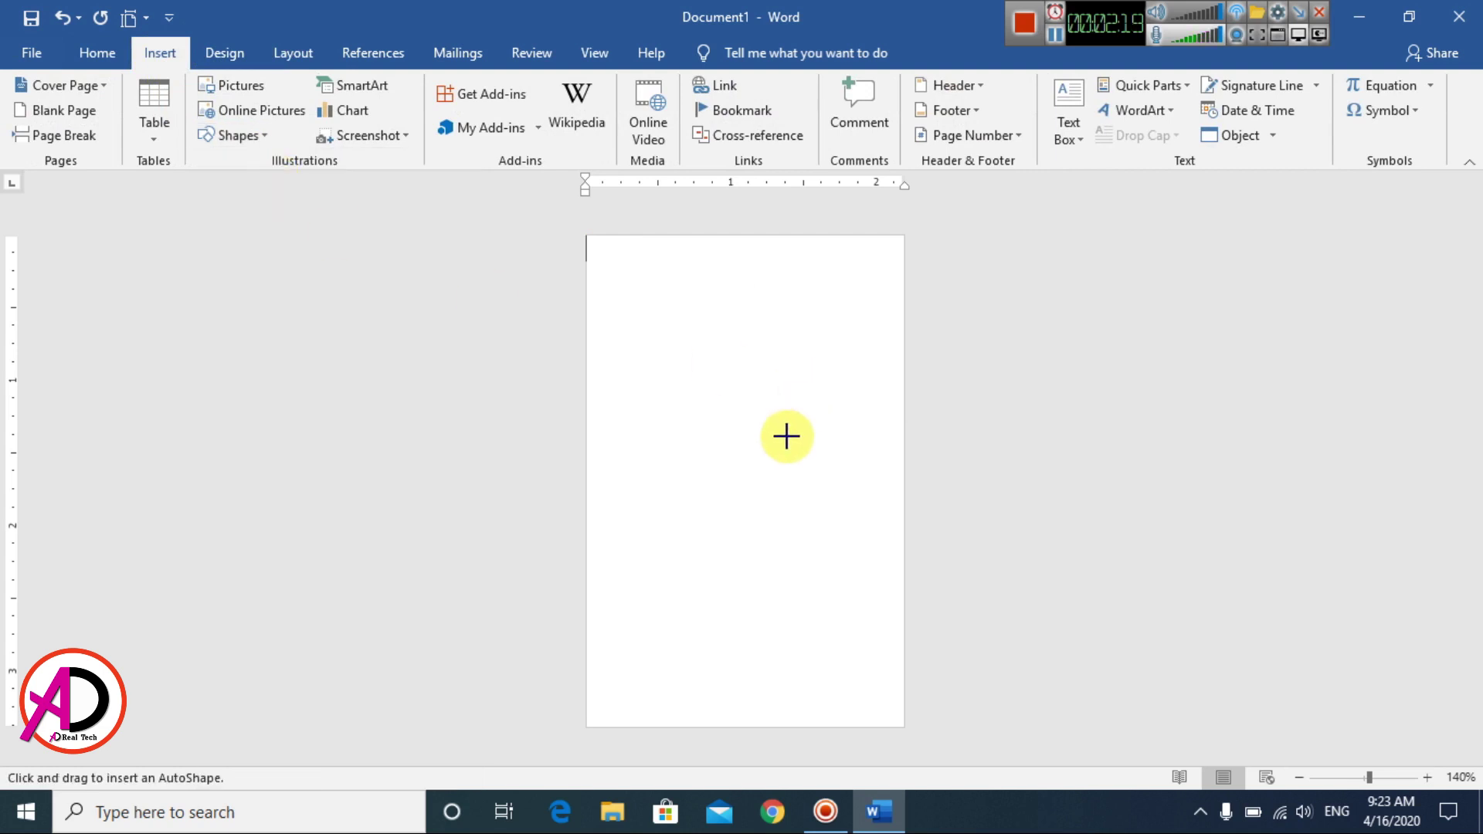
mouse_move(585, 450)
mouse_down()
mouse_move(904, 519)
mouse_move(858, 466)
mouse_move(762, 438)
mouse_move(745, 398)
mouse_up()
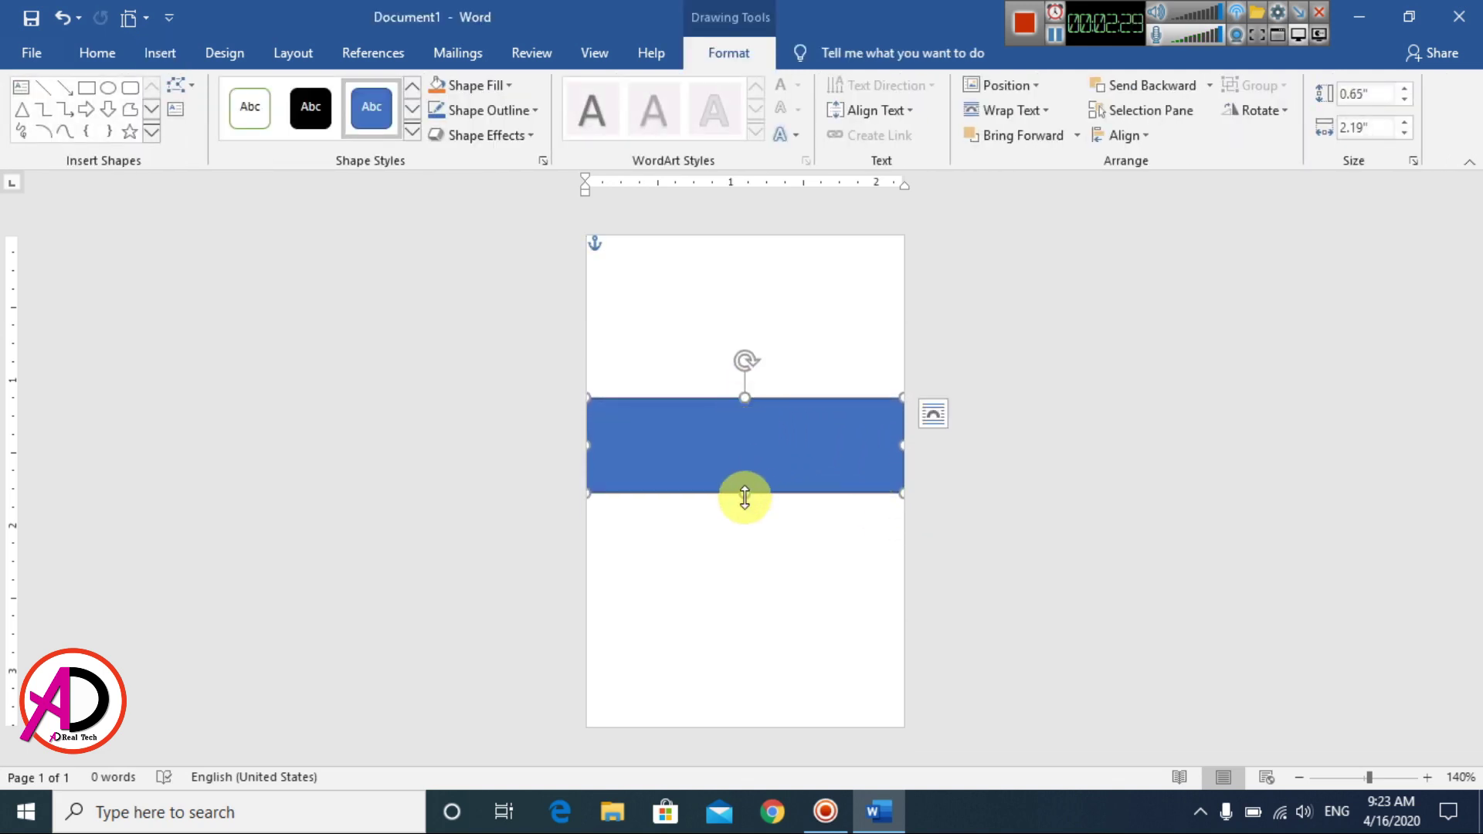
drag(745, 497, 745, 511)
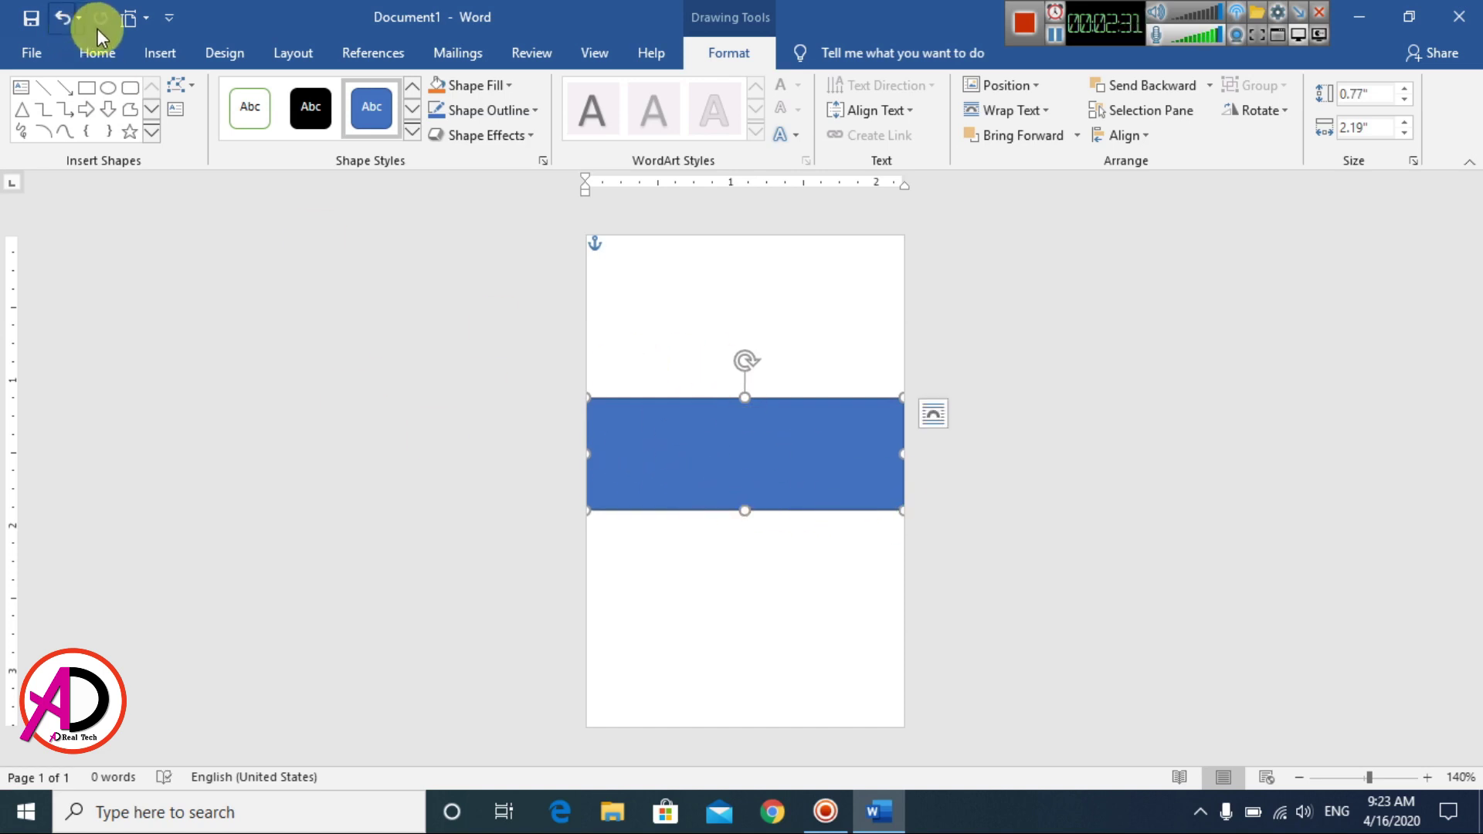
- With Edit Points, bend the band's top edge down into an inward curve
click(194, 86)
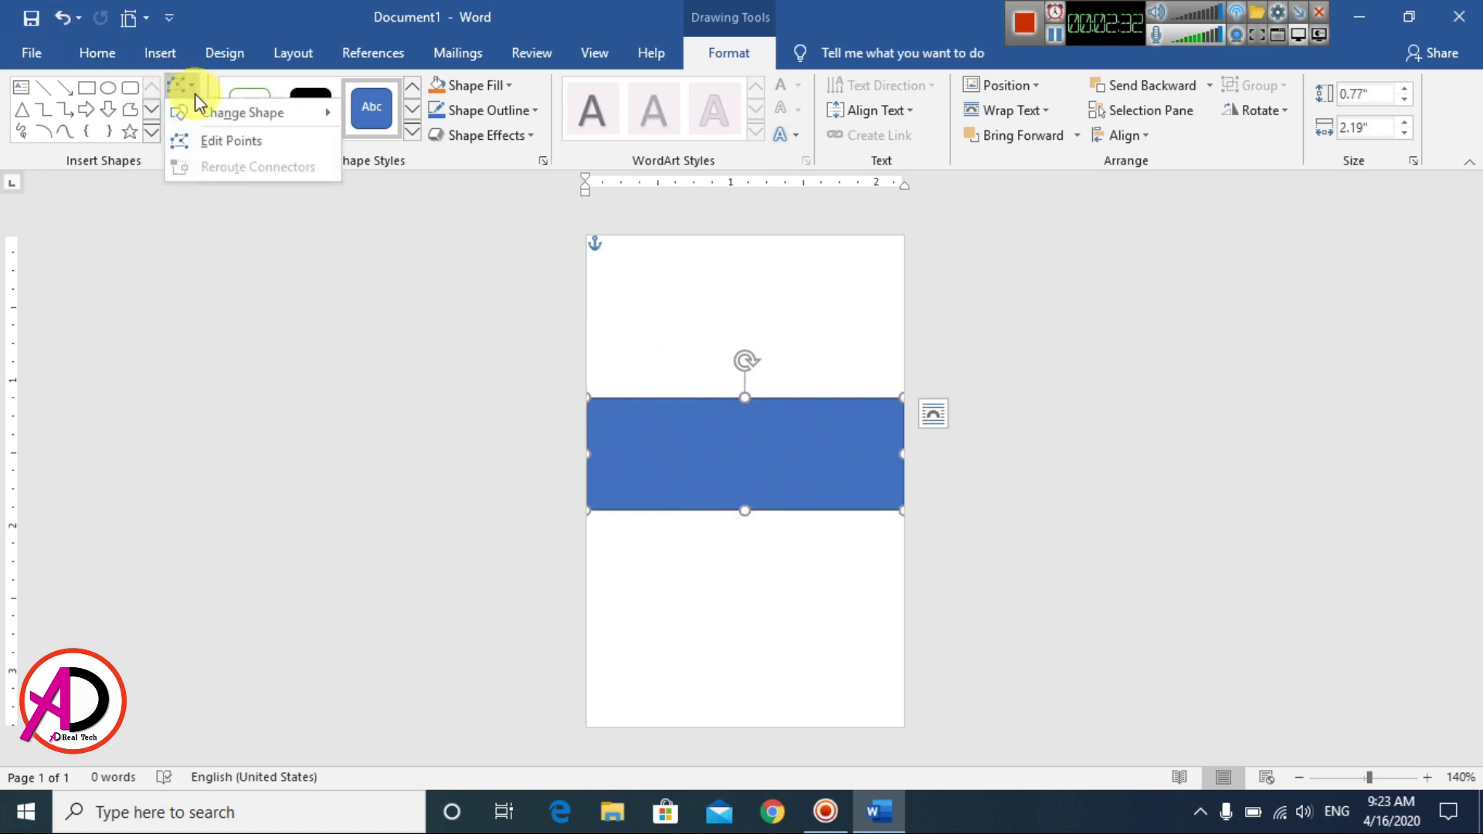
click(225, 142)
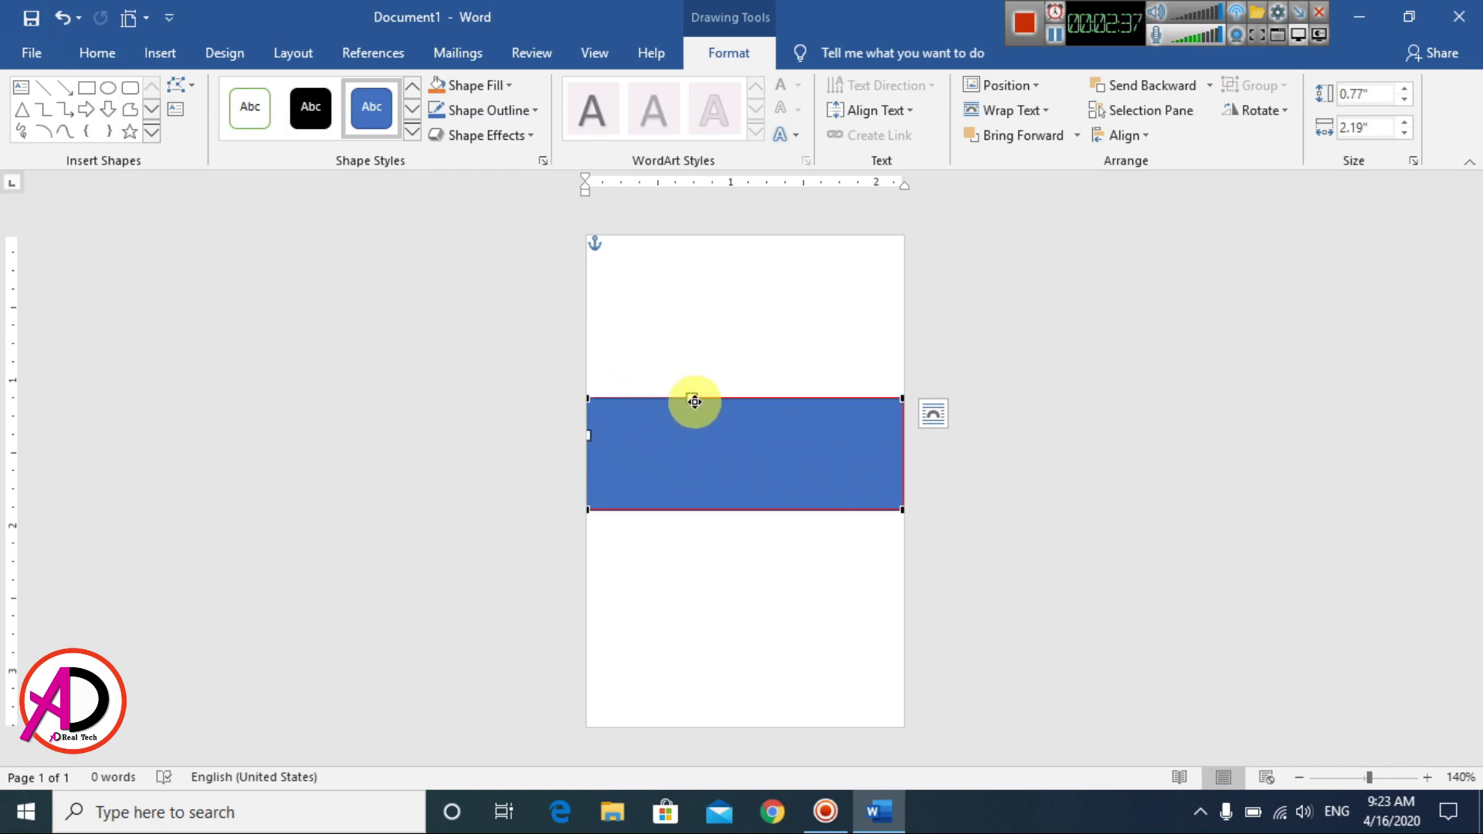
drag(694, 402, 691, 452)
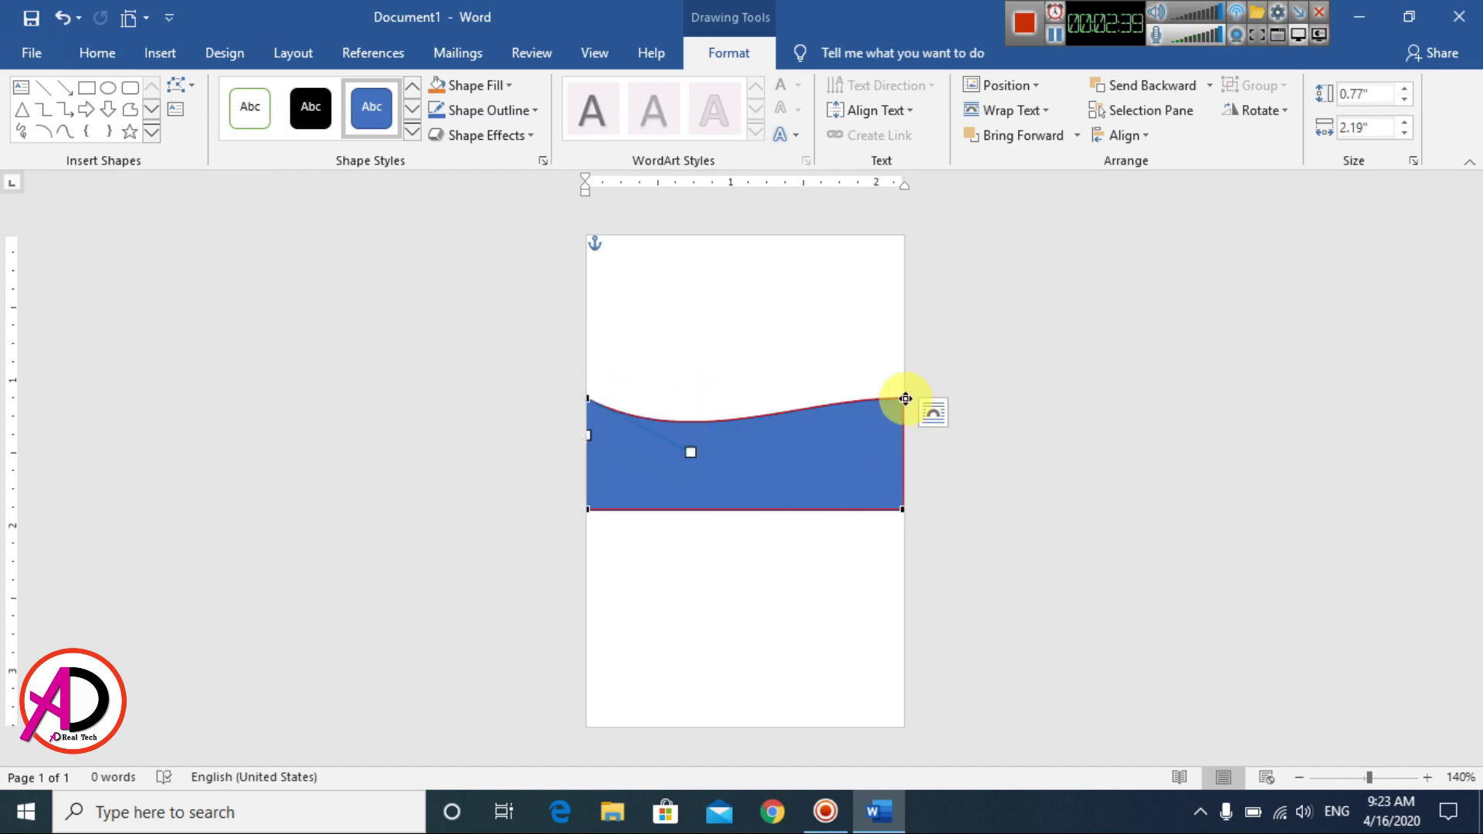
drag(798, 397, 798, 447)
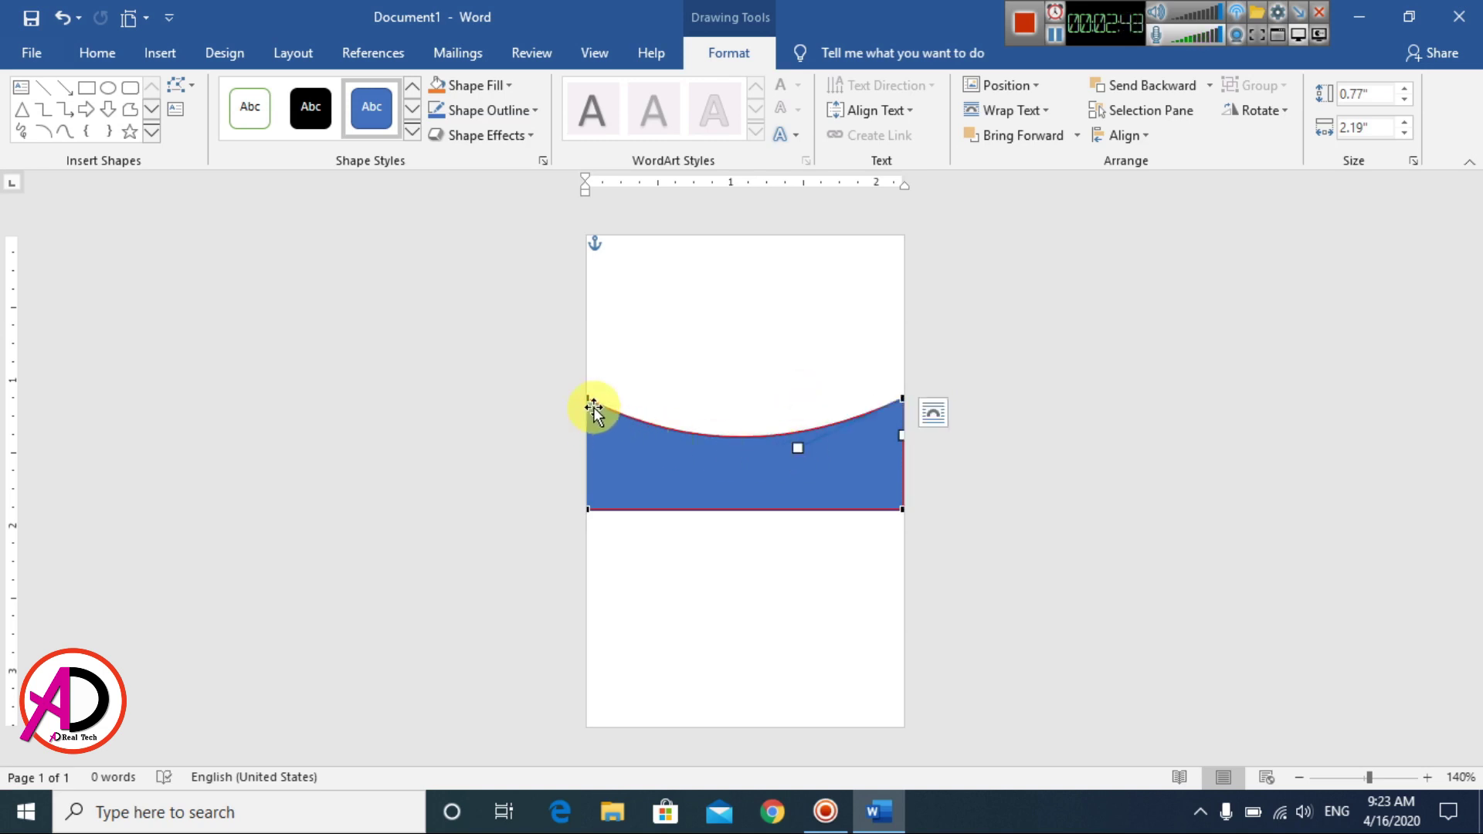
click(694, 448)
drag(691, 454, 683, 458)
click(836, 492)
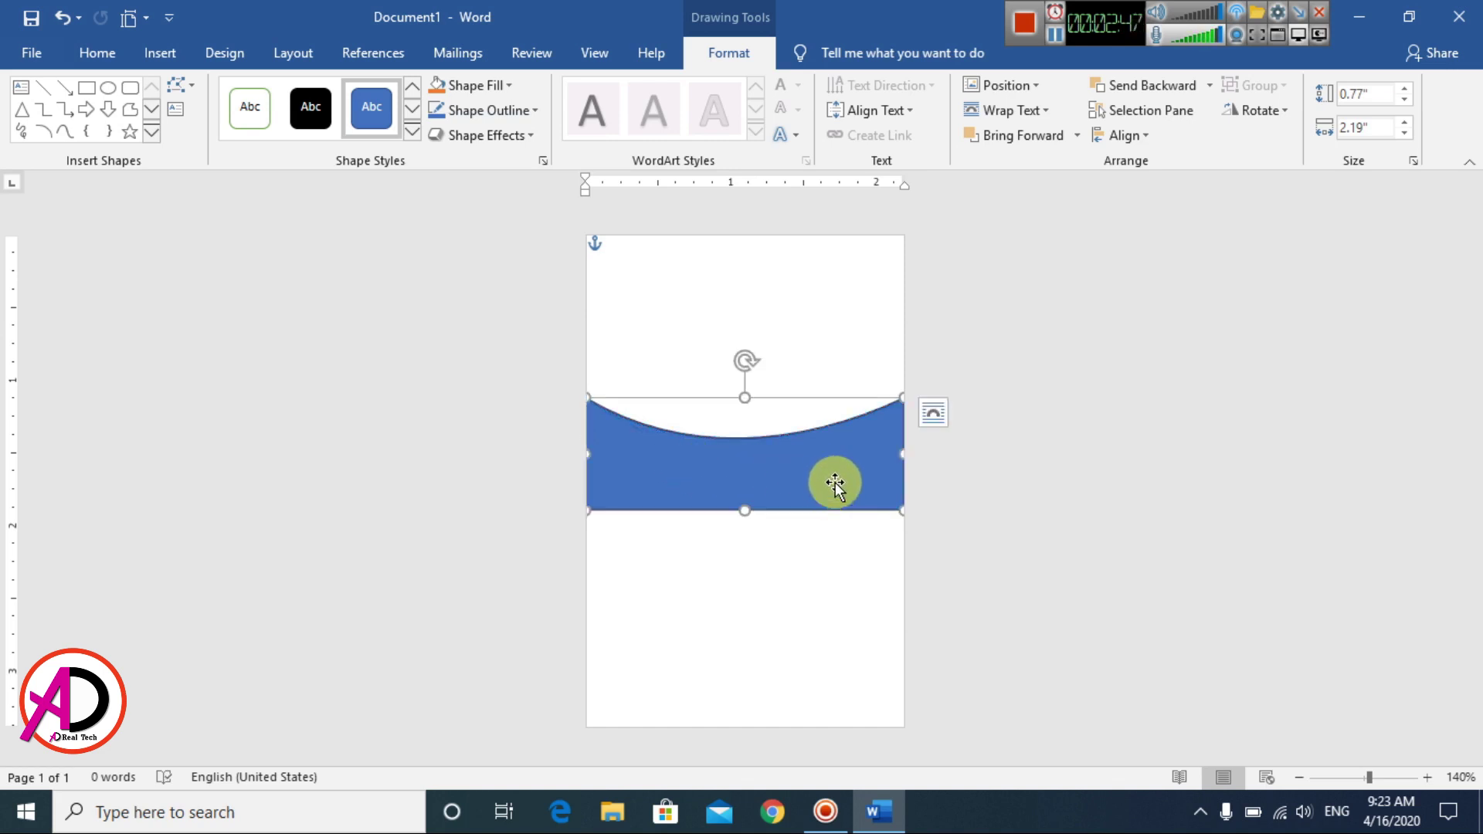
- Edit points again to curve the band's bottom edge upward from both corners
click(190, 90)
click(224, 140)
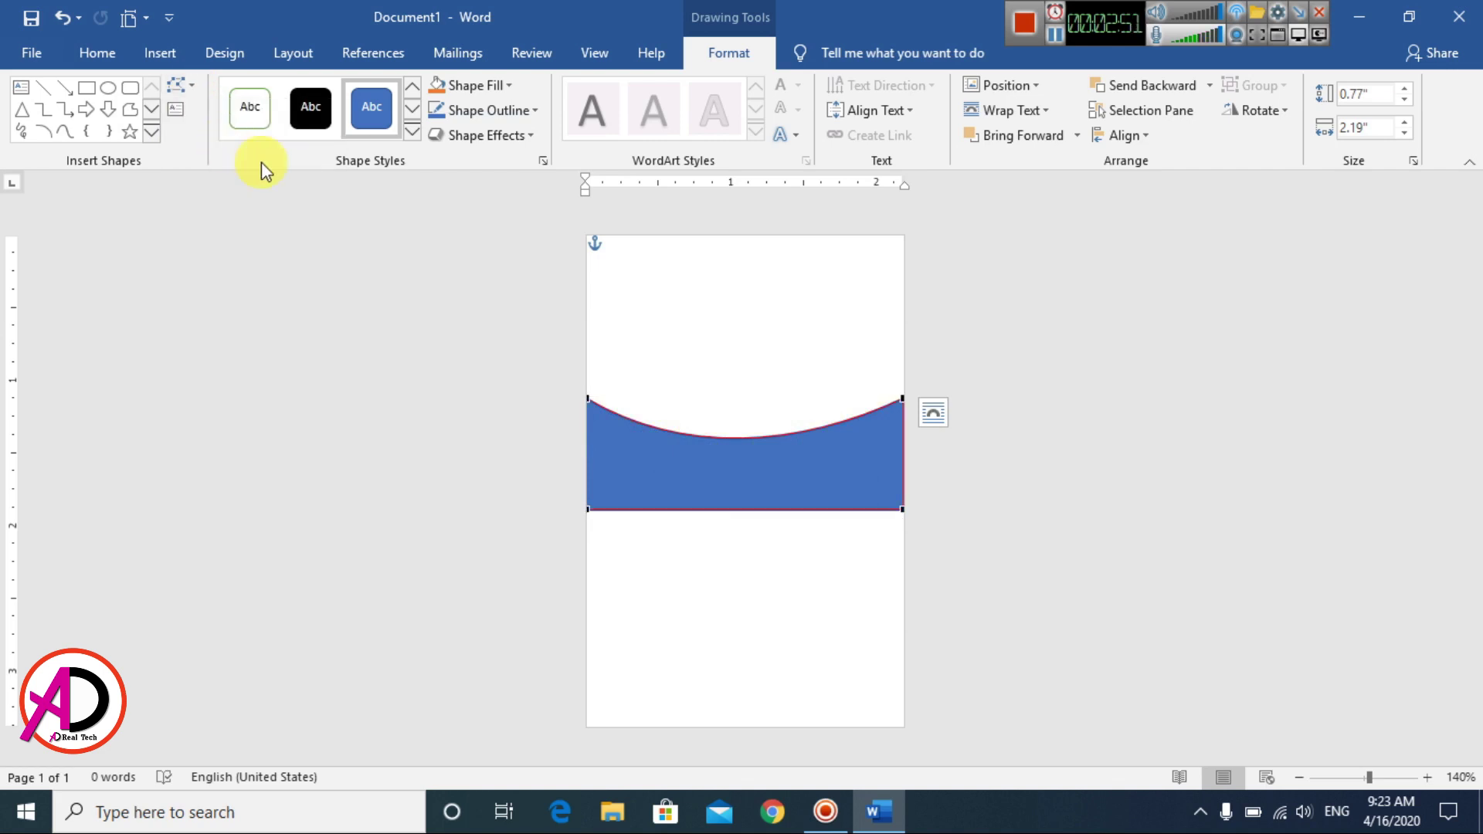
click(588, 511)
drag(693, 510, 684, 456)
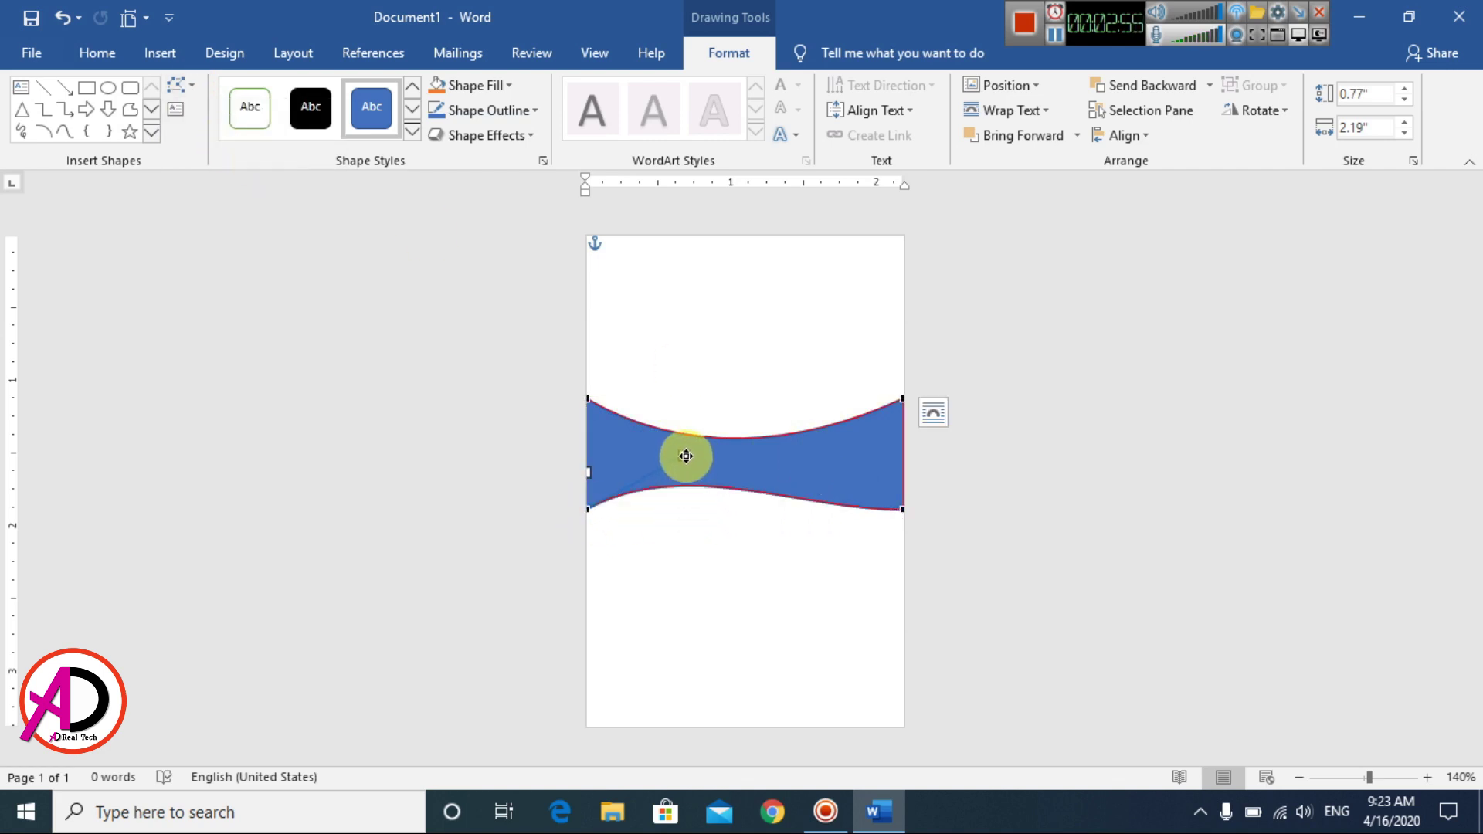
click(903, 509)
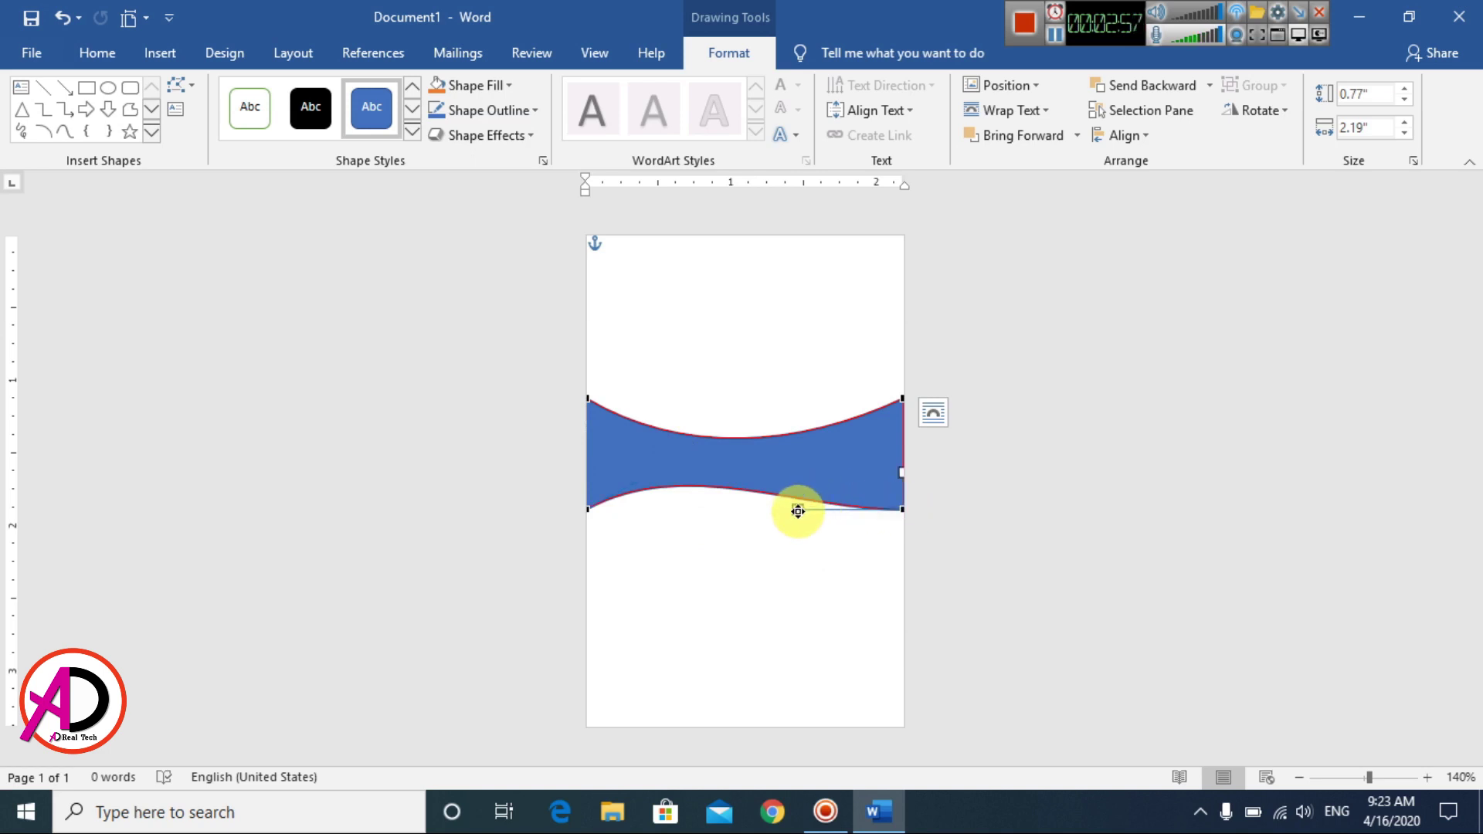
drag(798, 508, 802, 470)
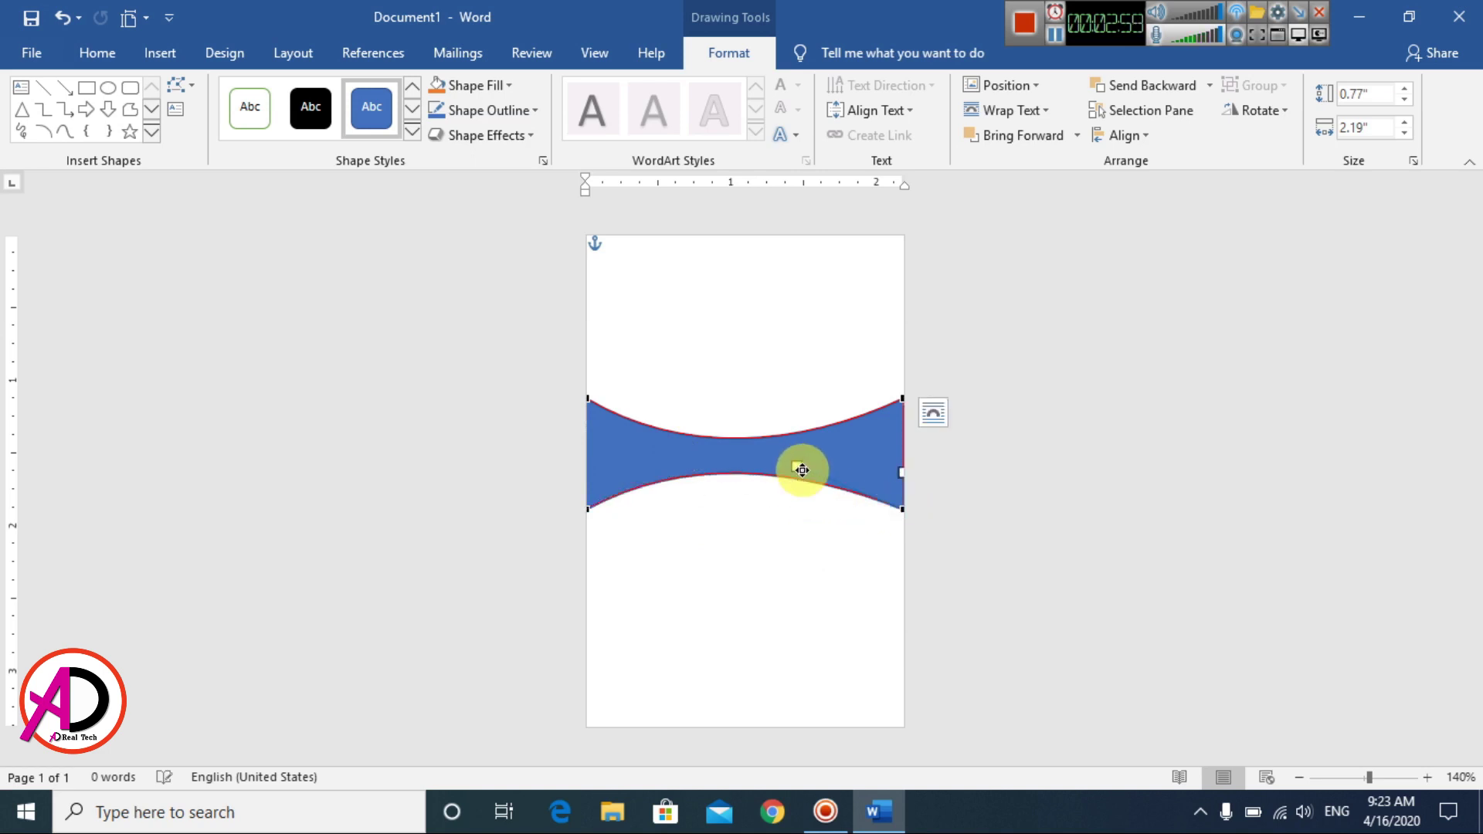
click(1138, 523)
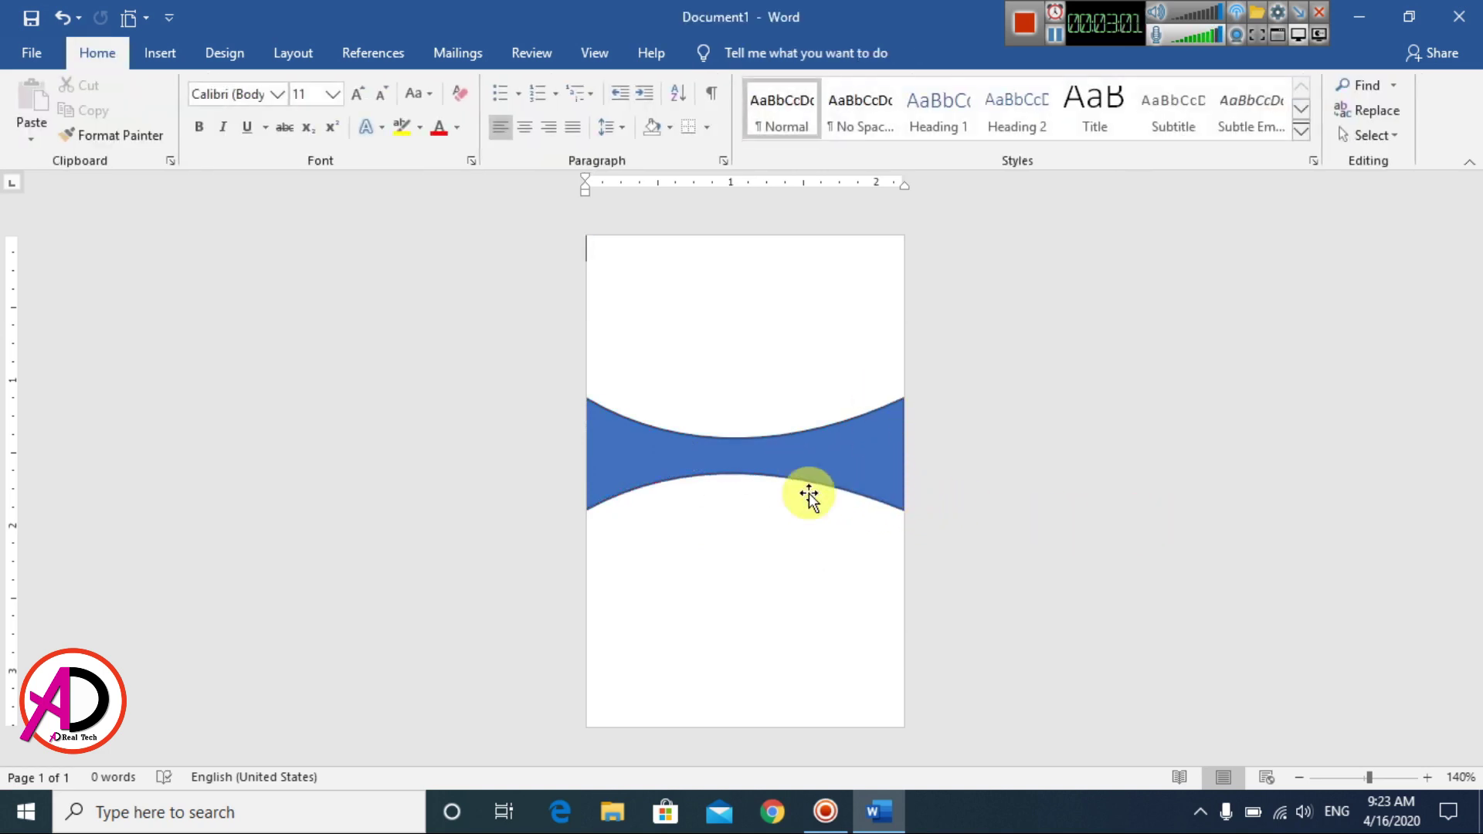
- Fill the curved band orange and set its outline to No Outline
scroll(677, 568, up, 5)
scroll(799, 570, down, 3)
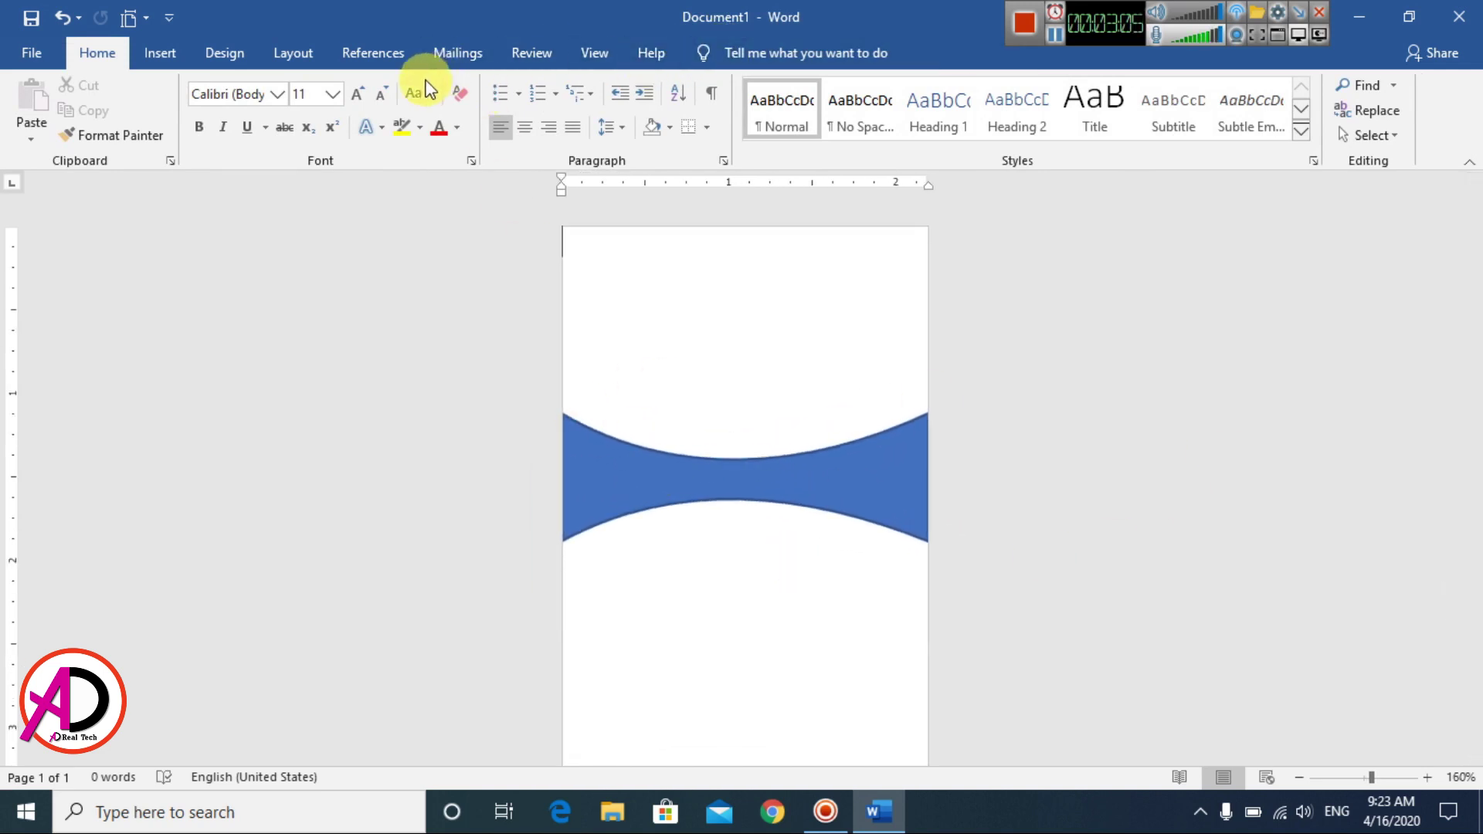
click(809, 493)
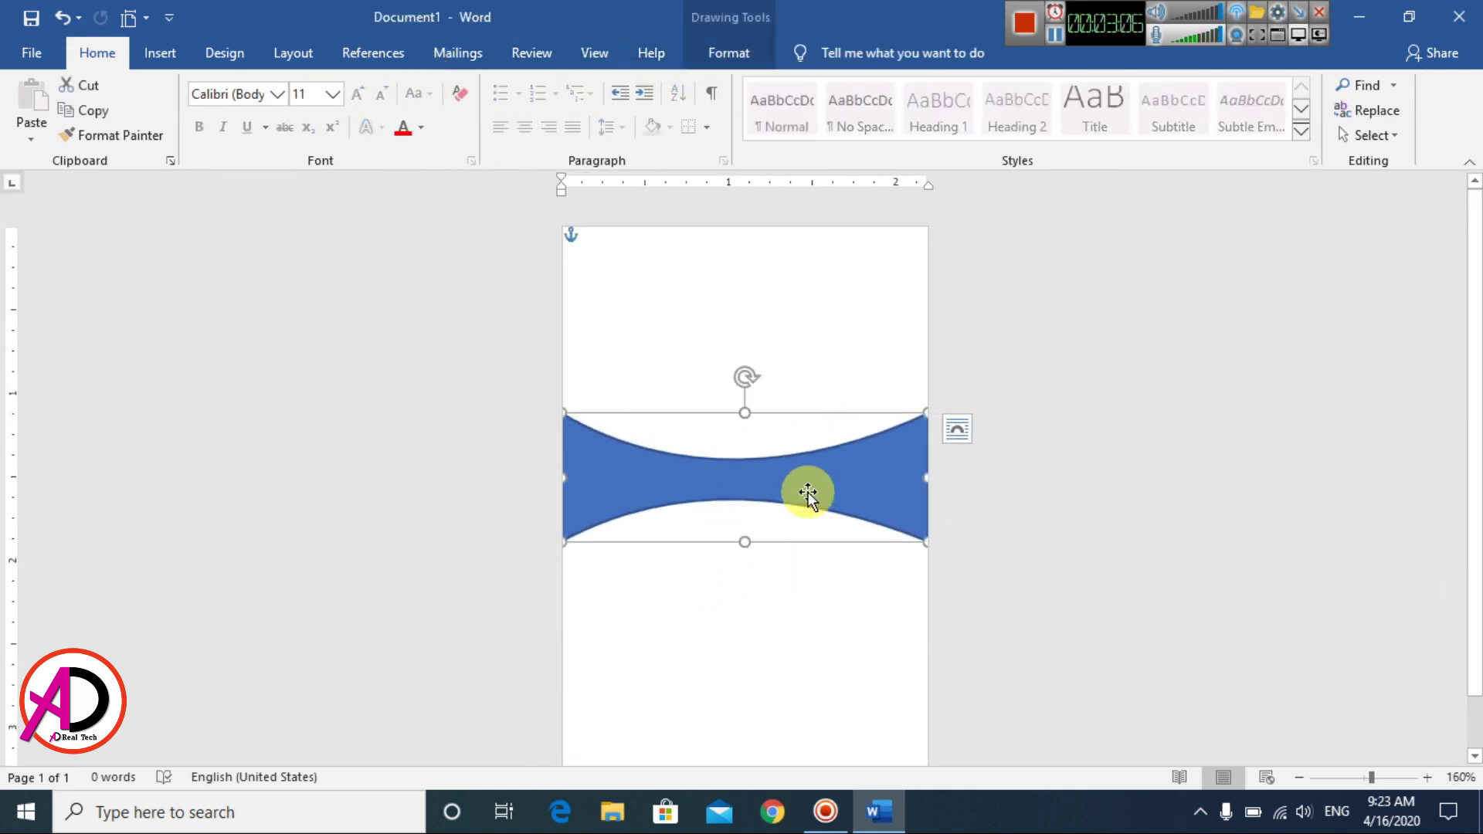
click(744, 59)
click(481, 81)
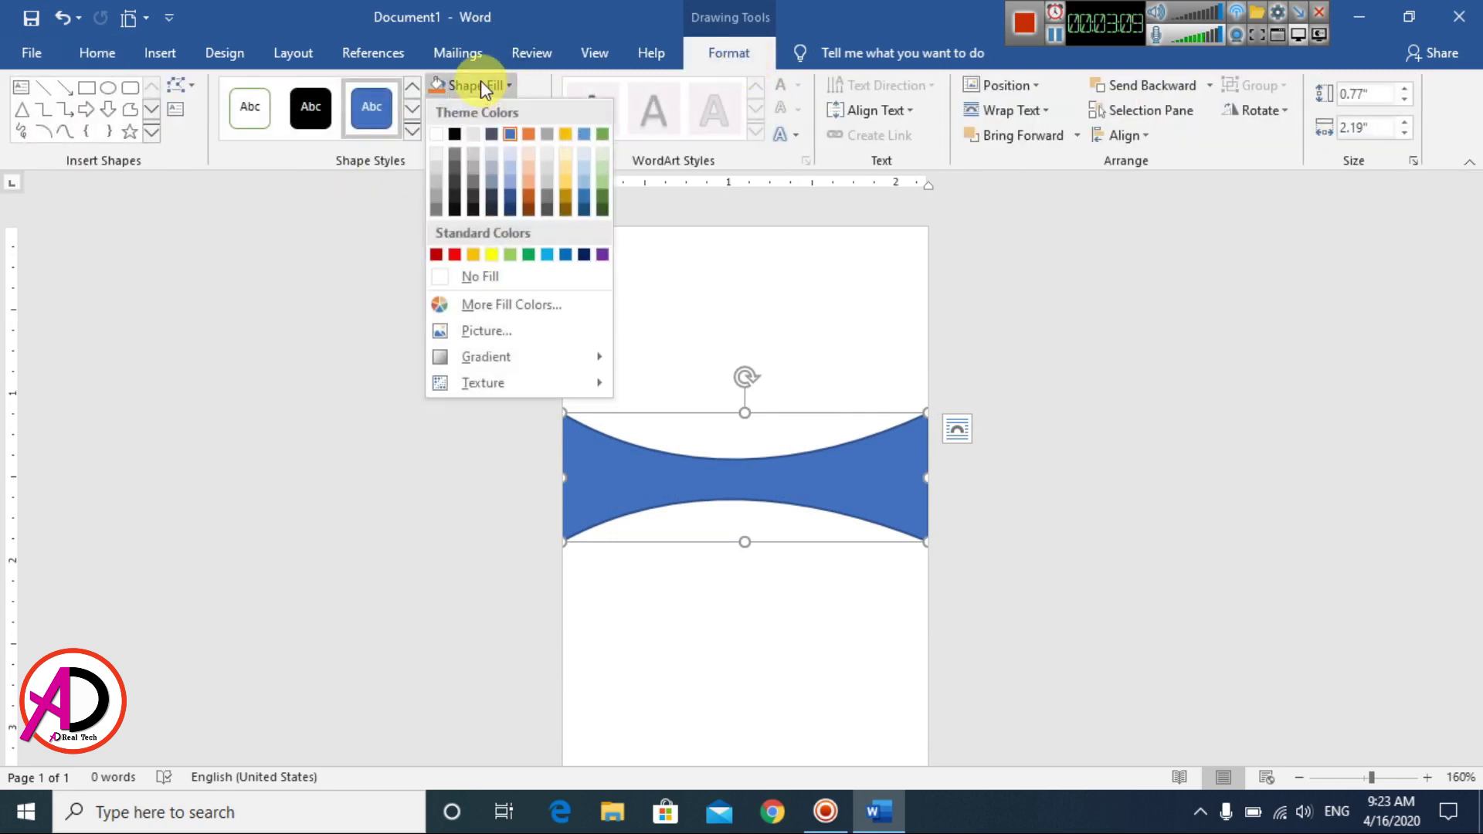
click(531, 133)
click(495, 124)
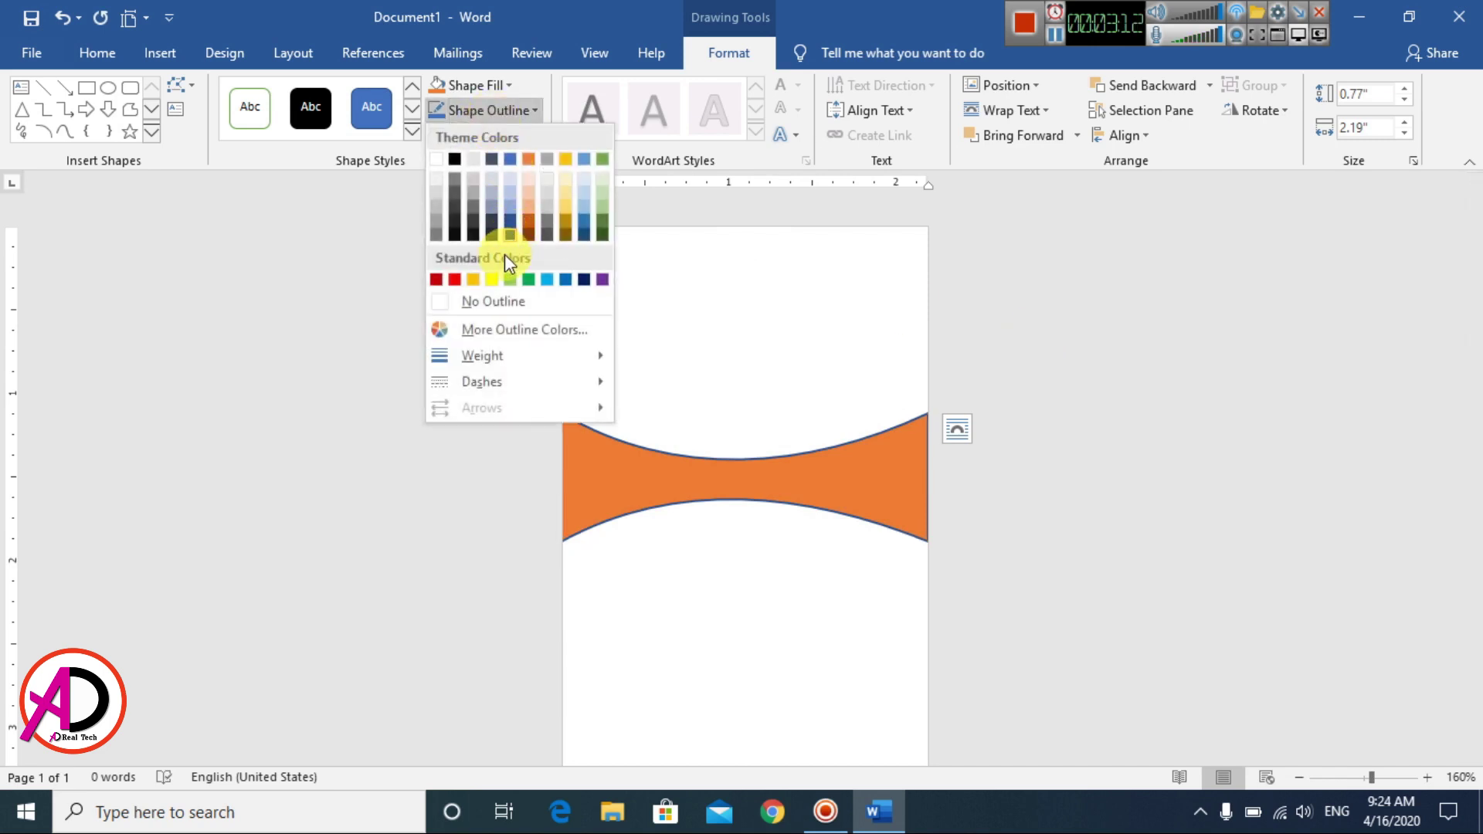
click(479, 303)
click(1062, 386)
ctrl+scroll(1076, 457, down, 5)
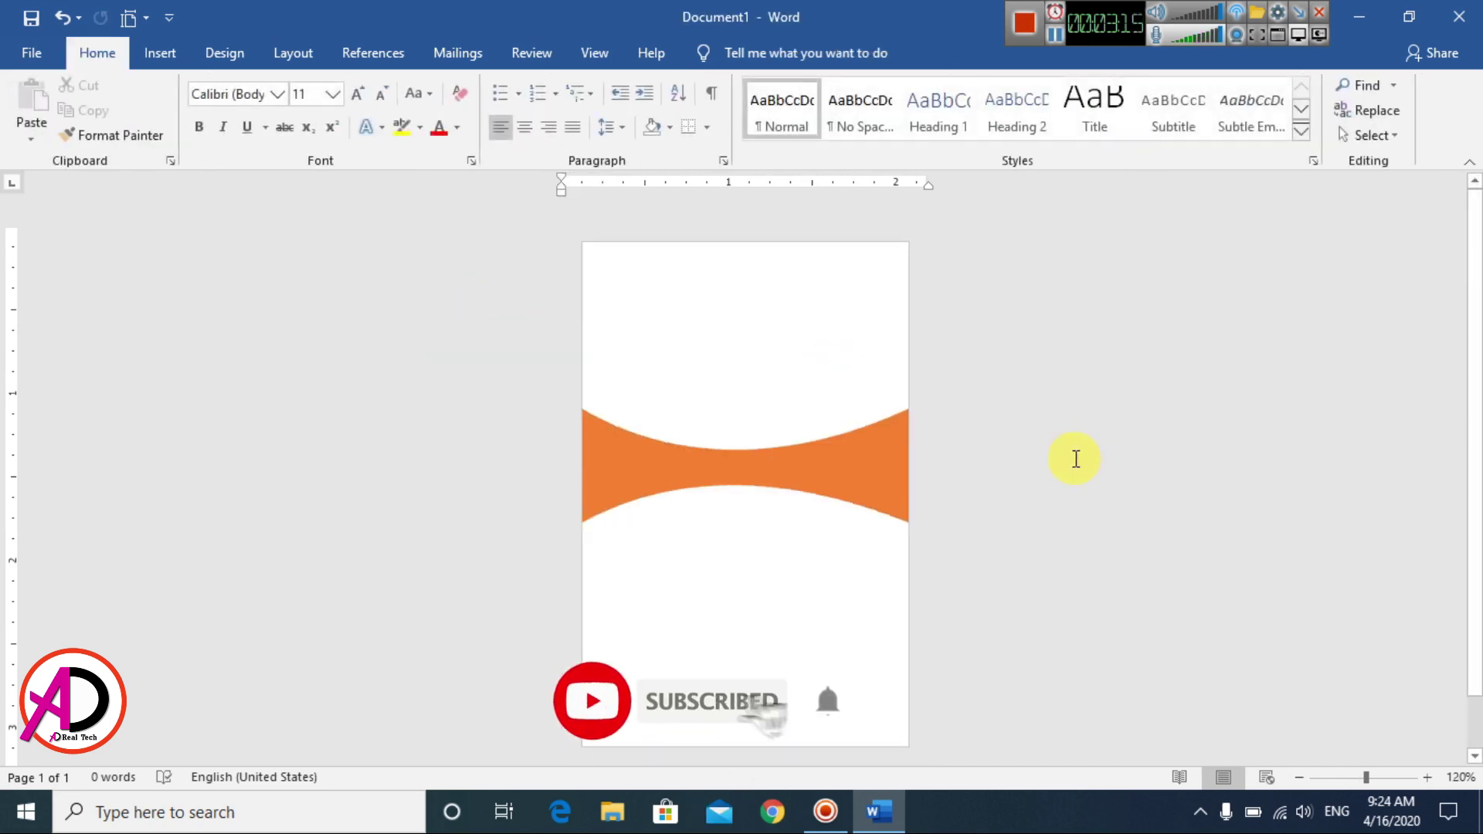
ctrl+scroll(1077, 480, up, 2)
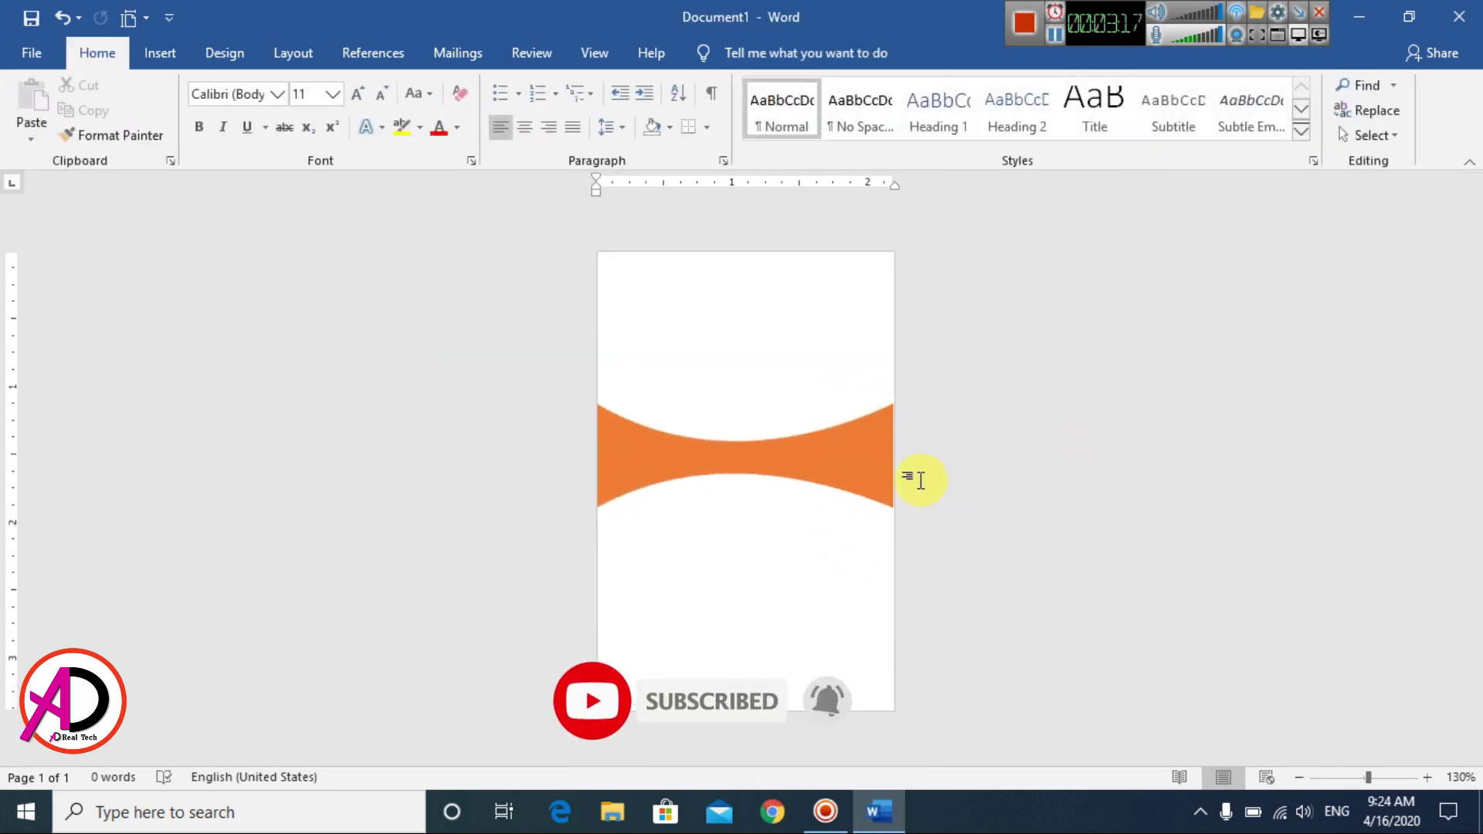
ctrl+scroll(684, 282, up, 1)
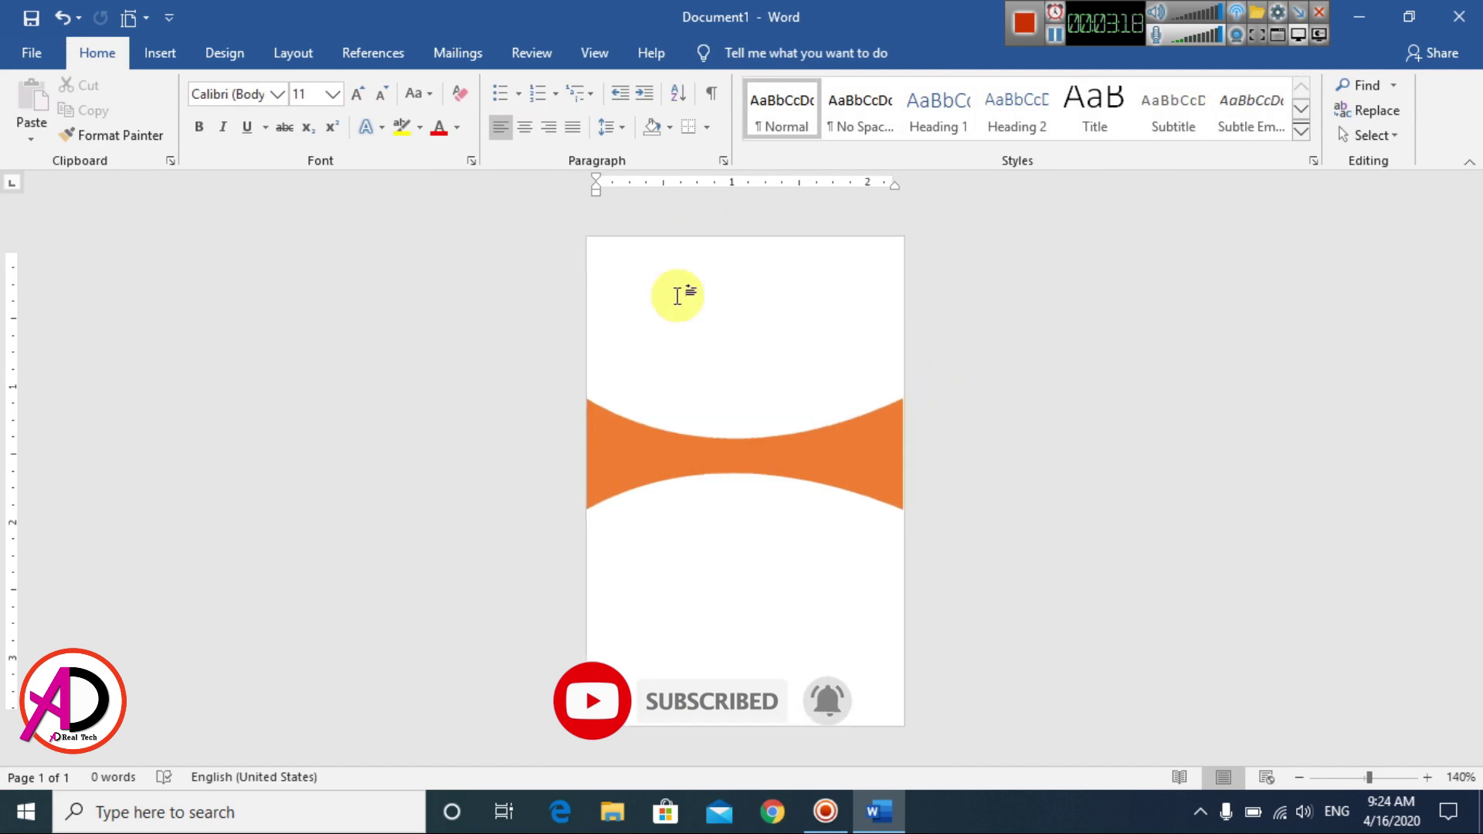
- Draw a single-corner rounded rectangle near the top, enlarge its rounded corner and flip it vertically
click(162, 63)
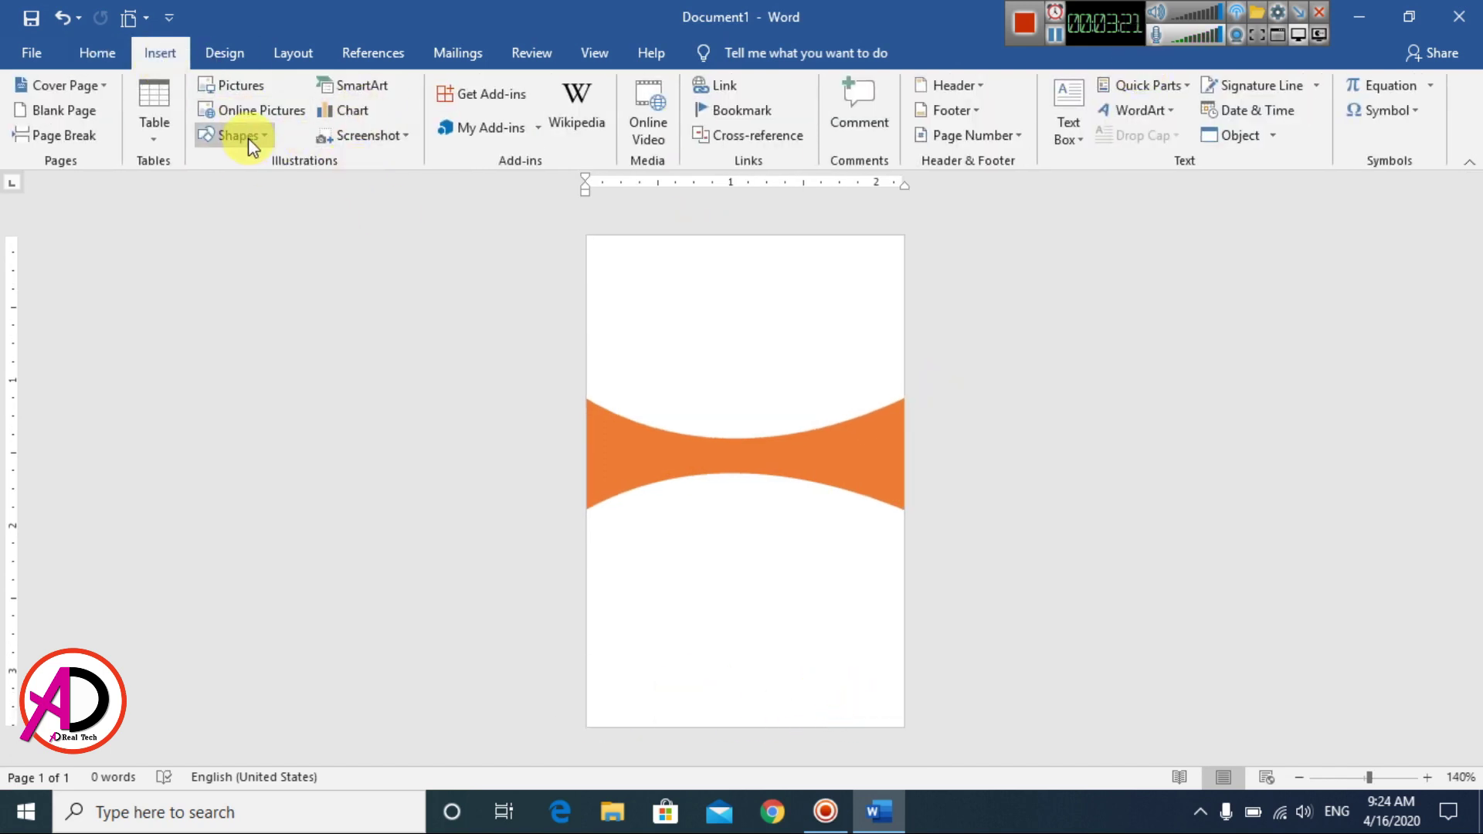
click(248, 138)
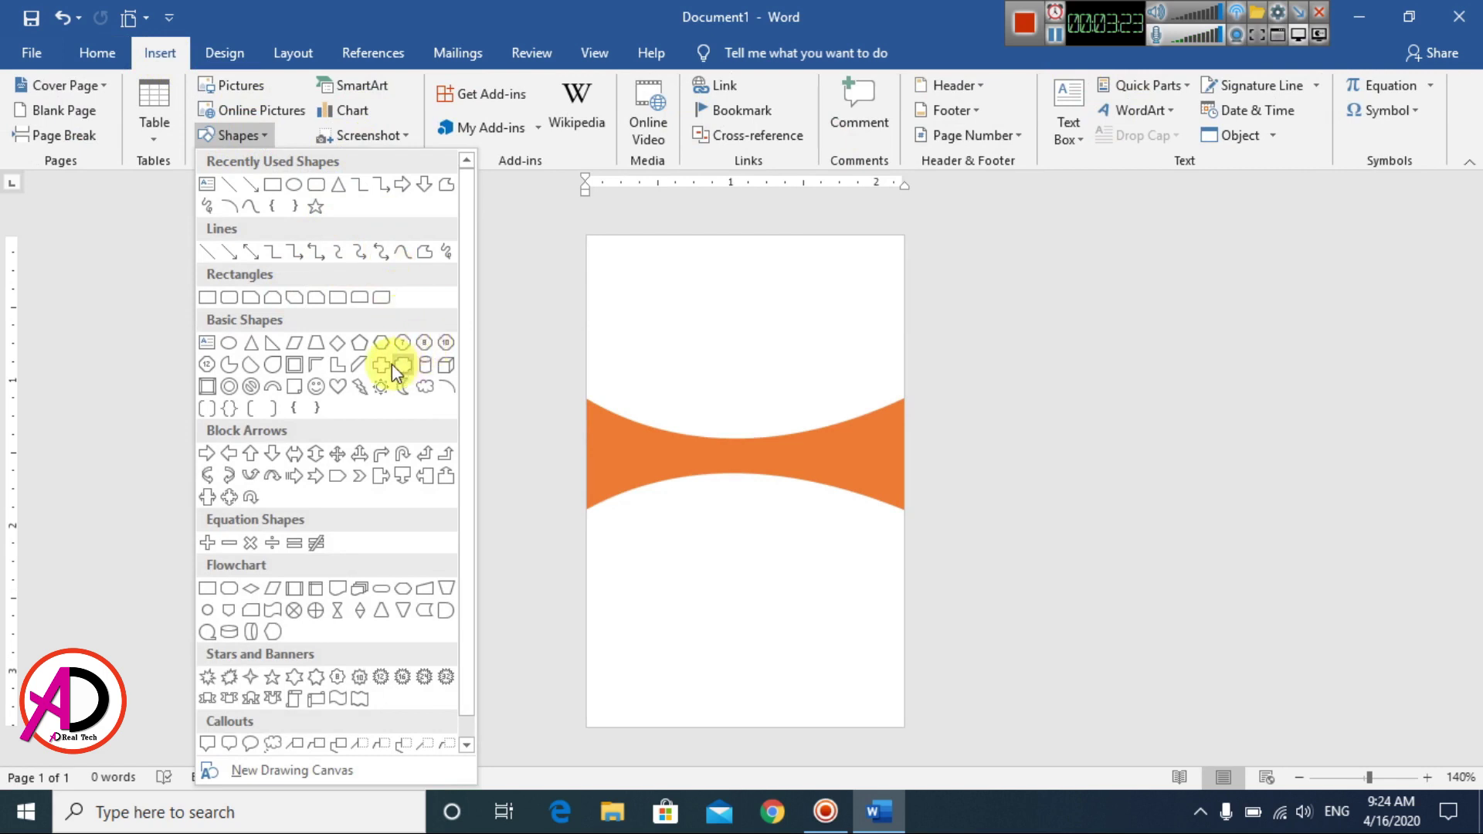
click(337, 298)
drag(612, 267, 848, 363)
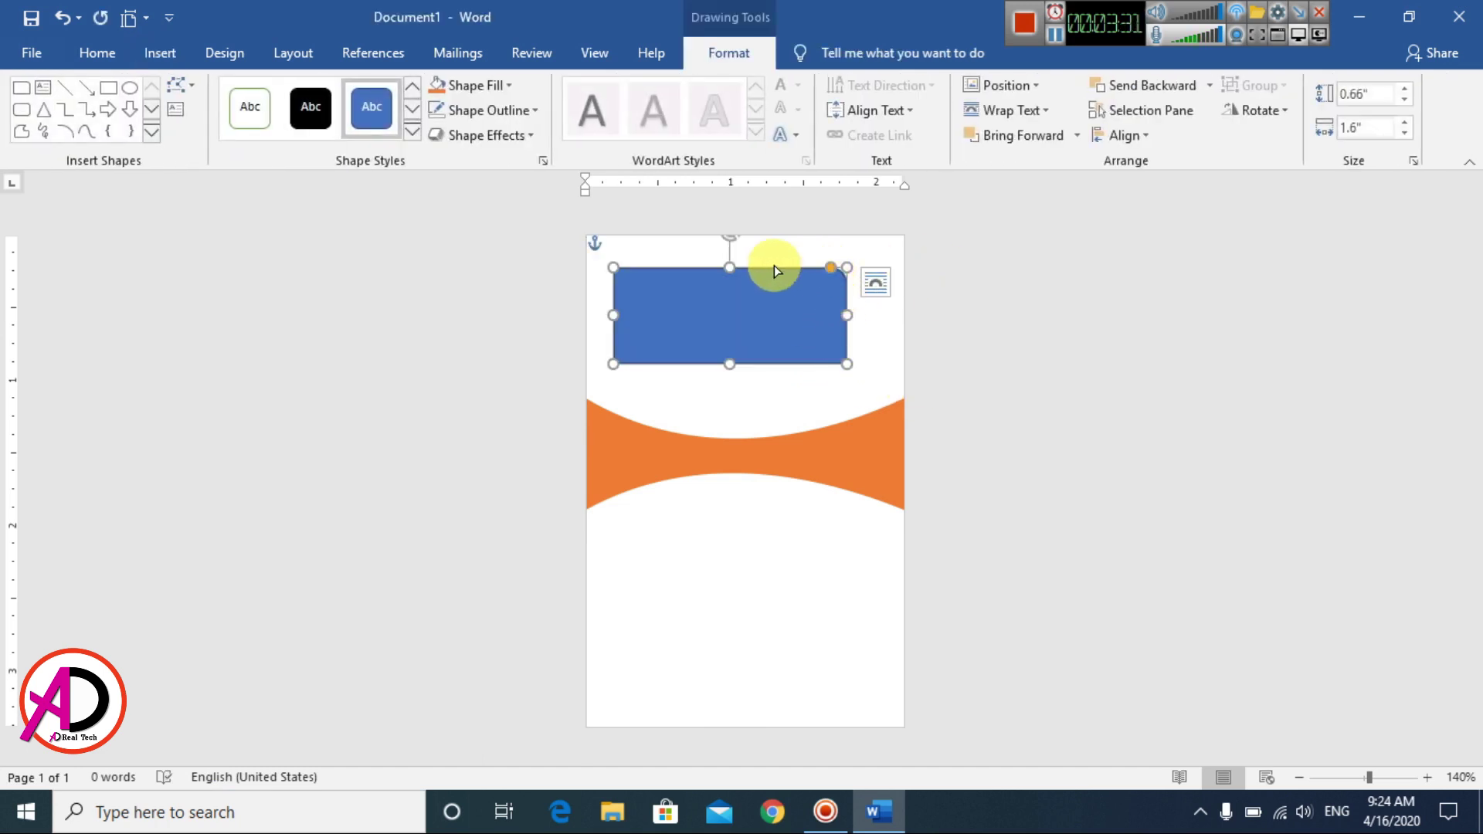
drag(776, 268, 728, 269)
drag(947, 341, 947, 341)
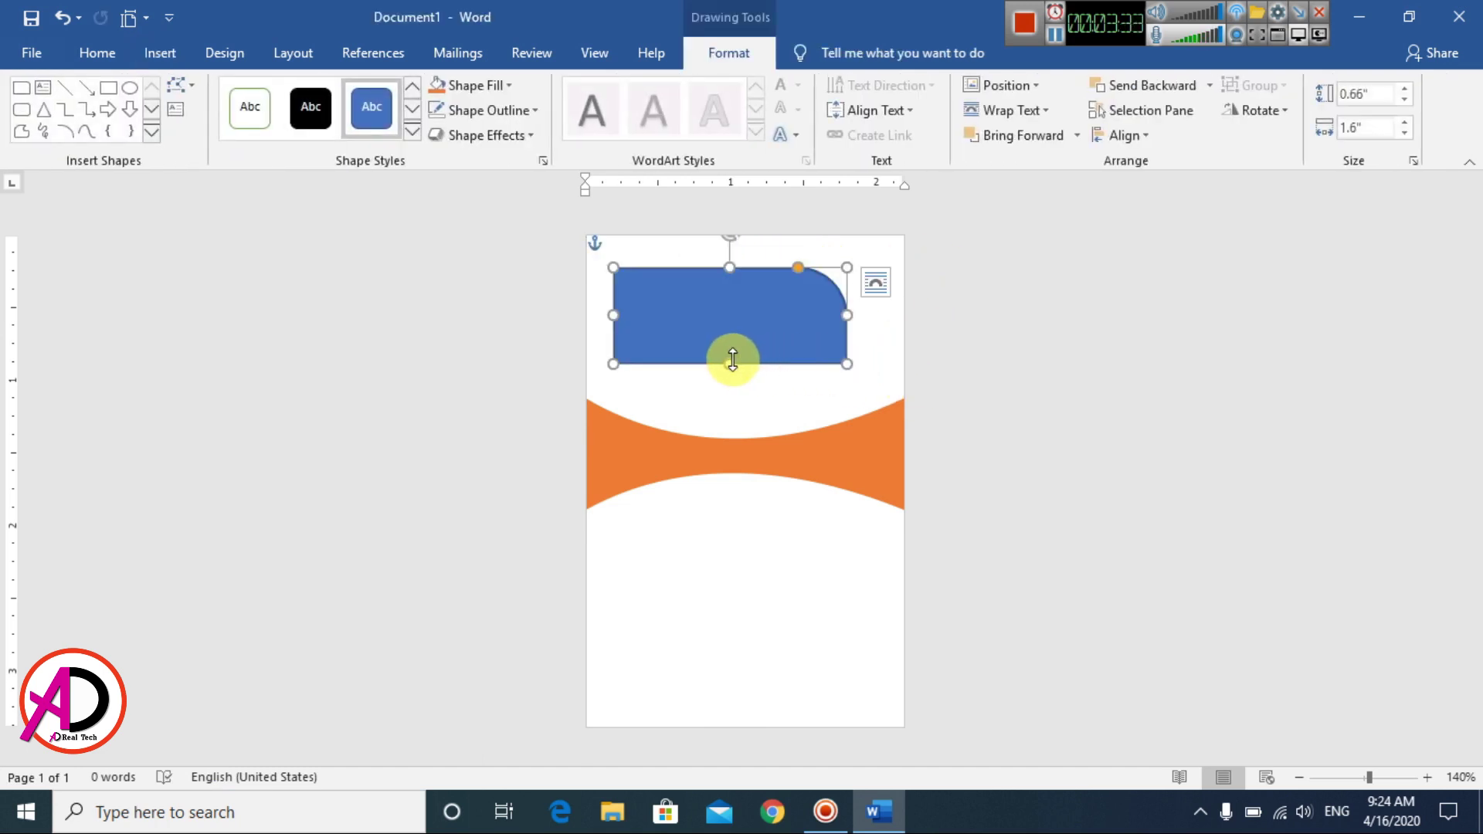
click(1287, 110)
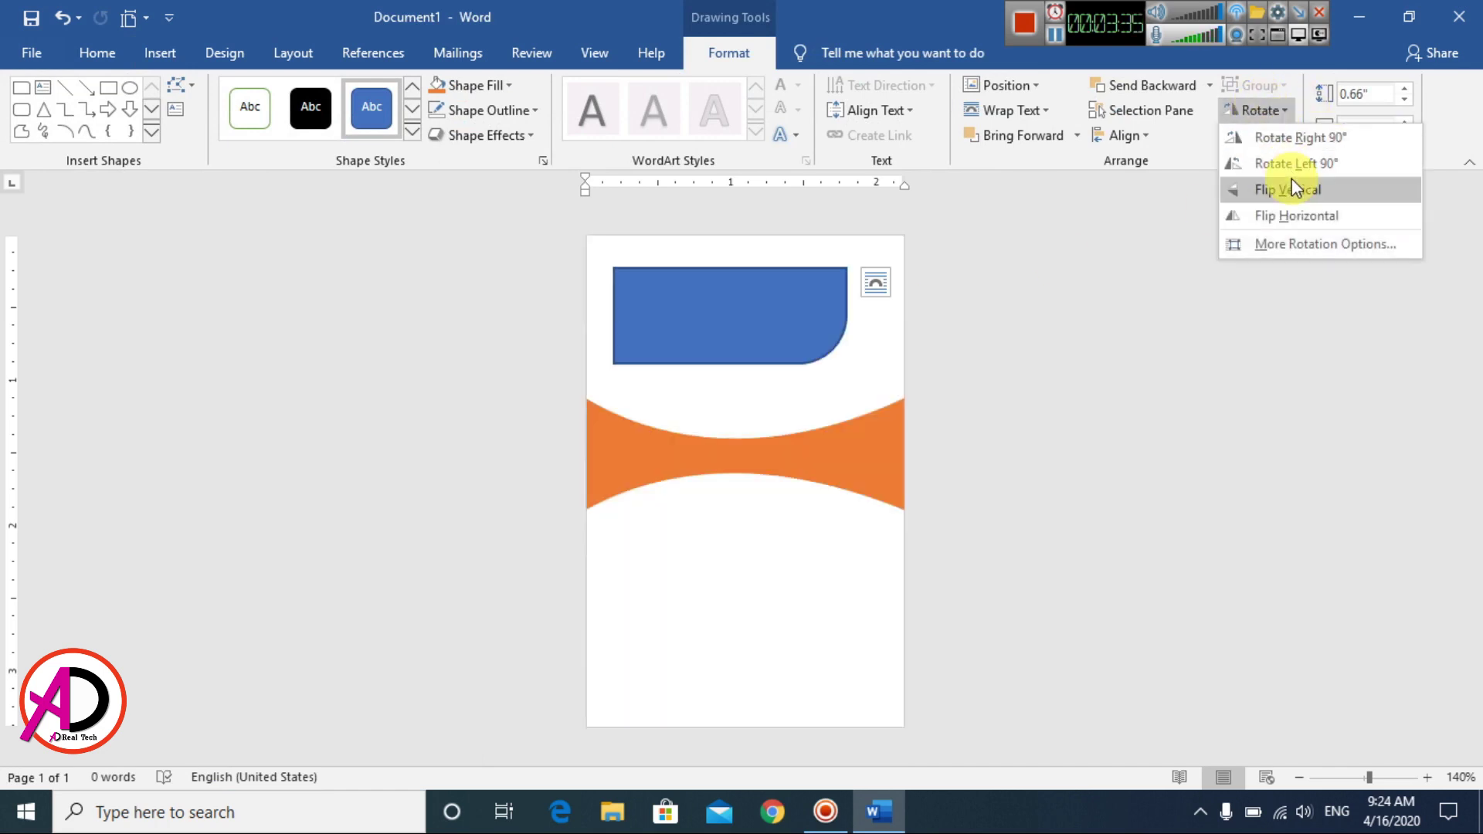
click(1271, 190)
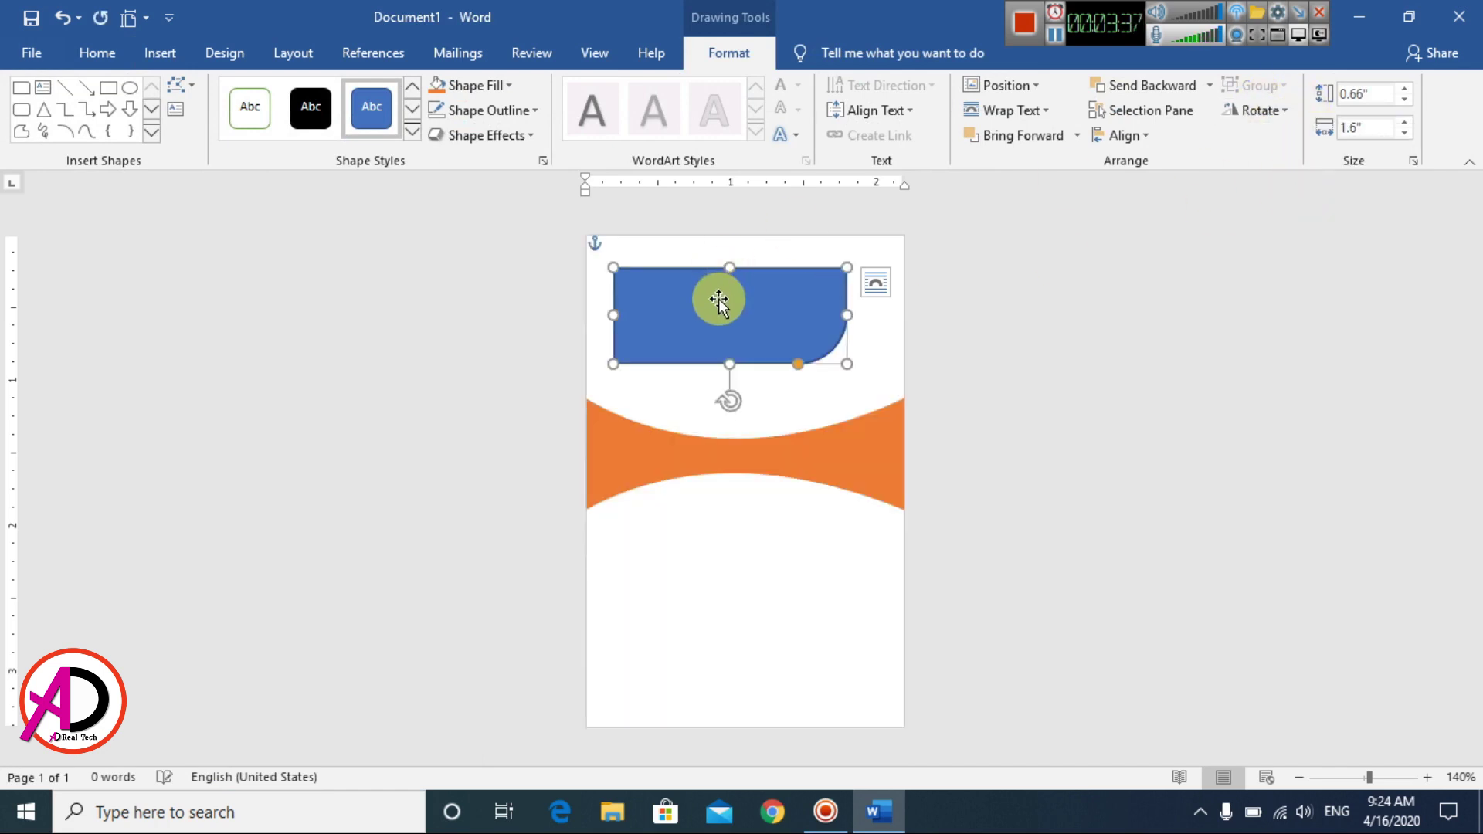
- Place the bar at the top-left, size it to about 0.34 × 1.62 inch, and fill it orange
drag(718, 298, 693, 264)
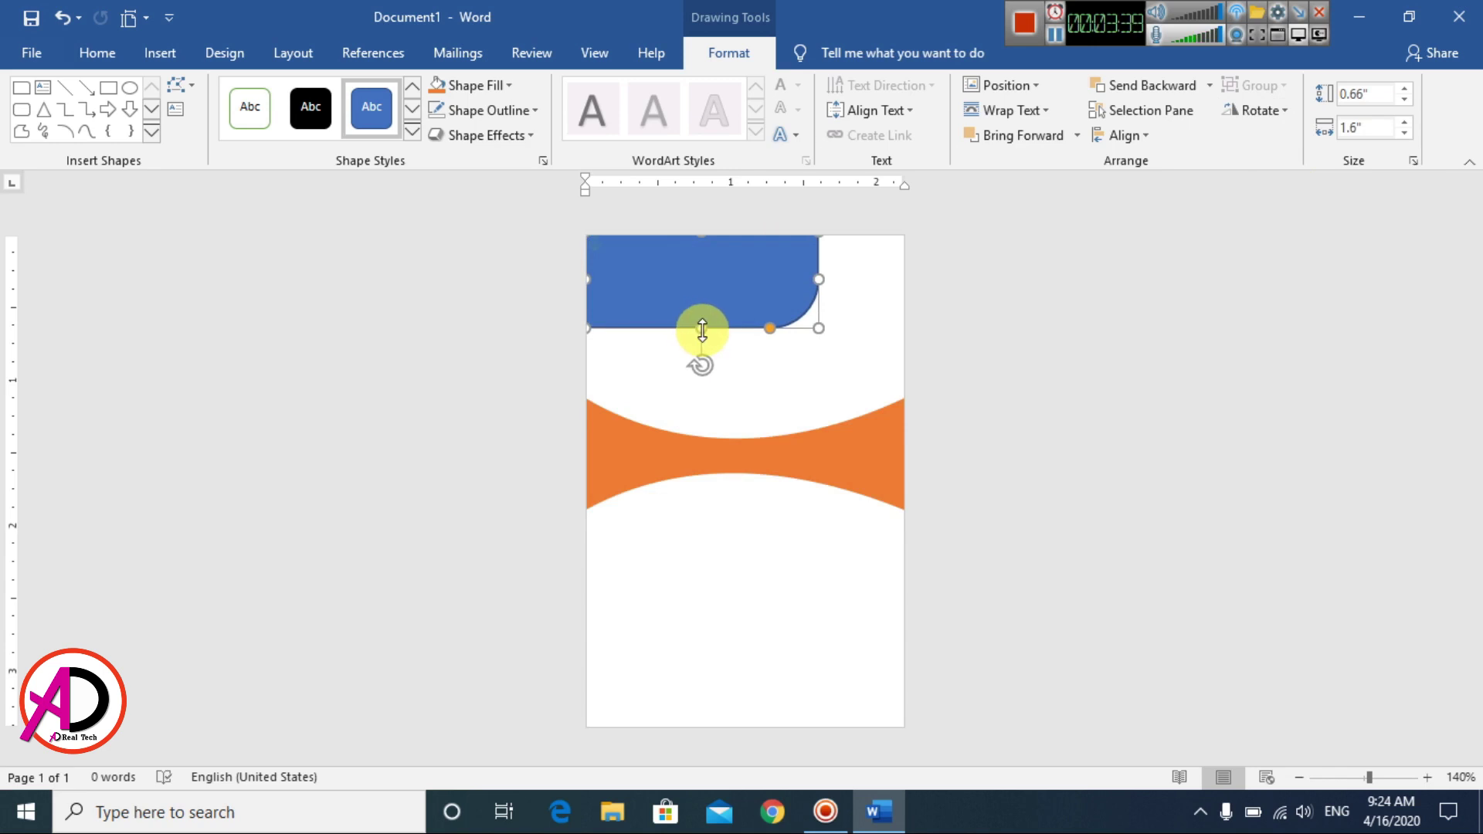
drag(700, 326, 703, 280)
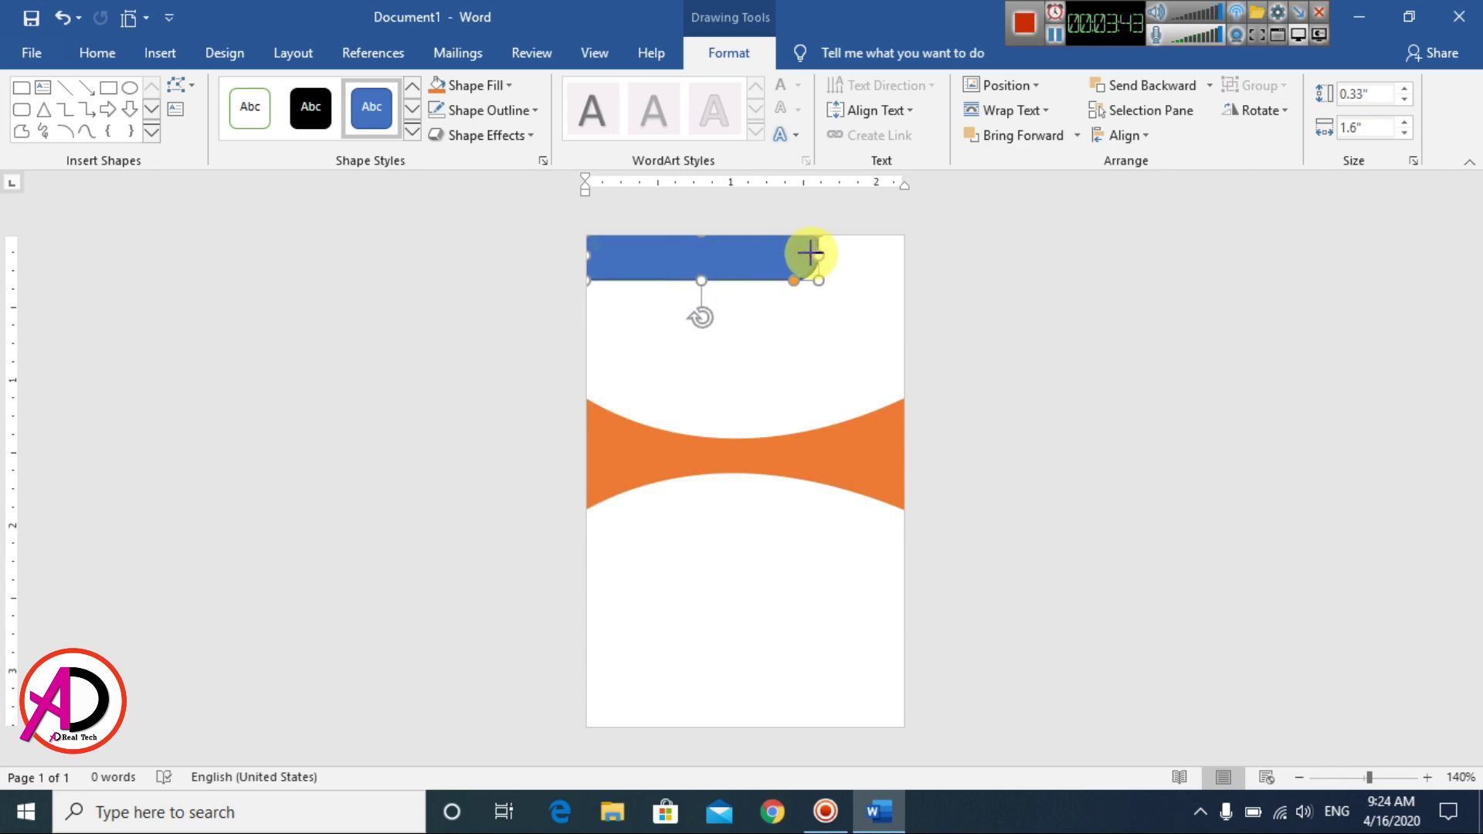
drag(811, 253, 800, 254)
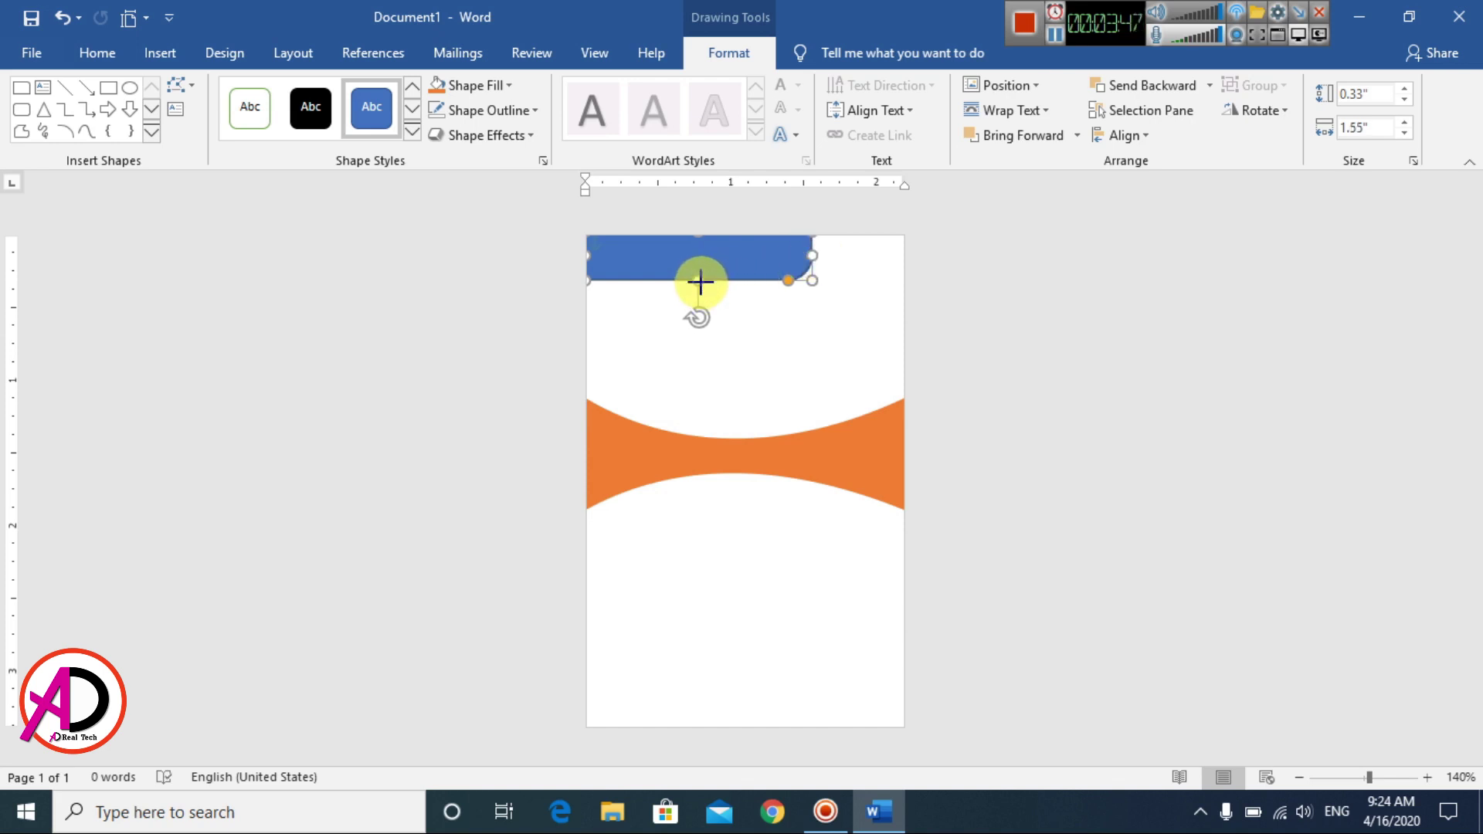
drag(702, 277, 702, 272)
drag(813, 273, 822, 281)
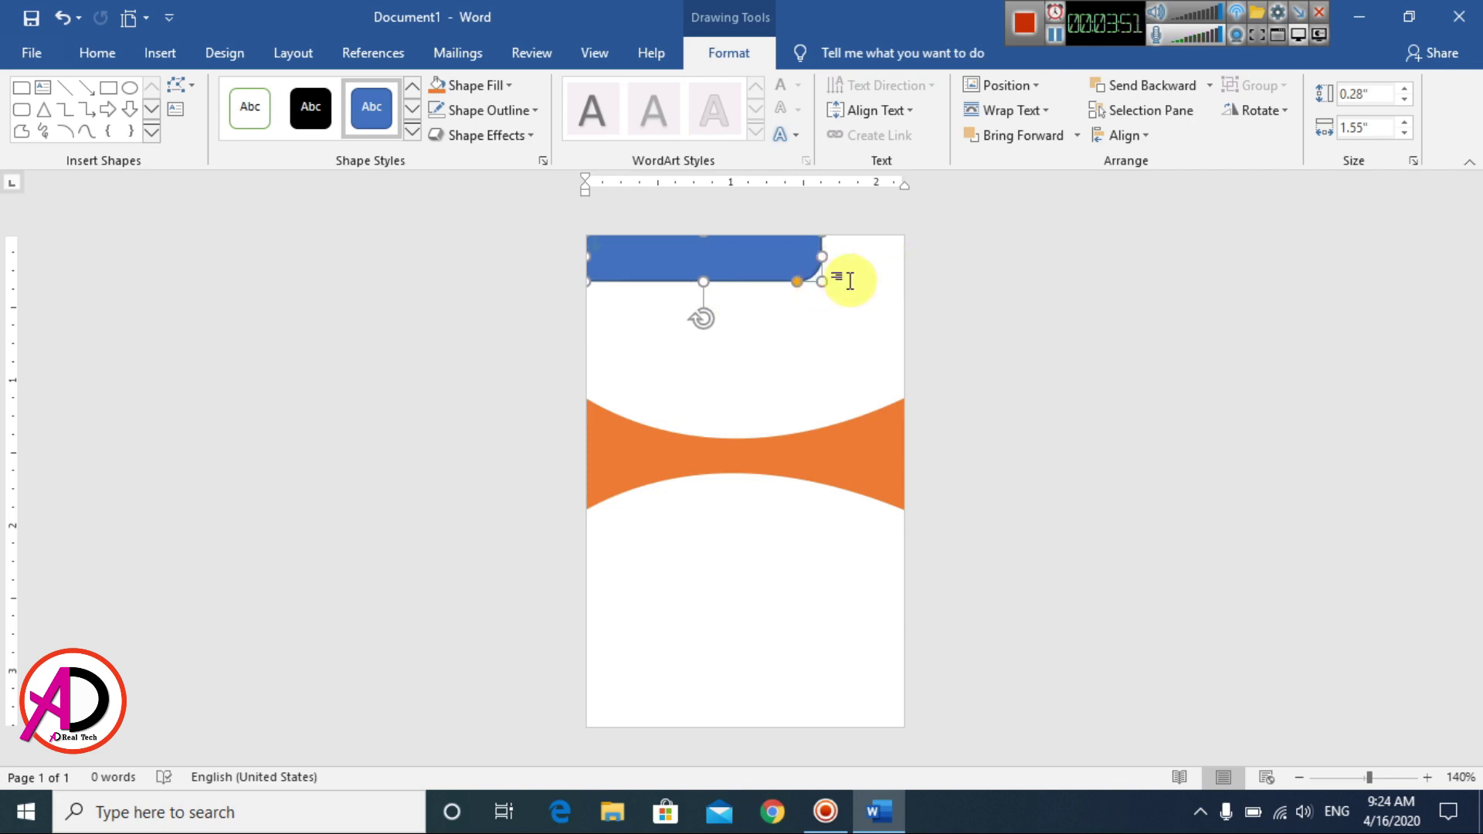
click(438, 86)
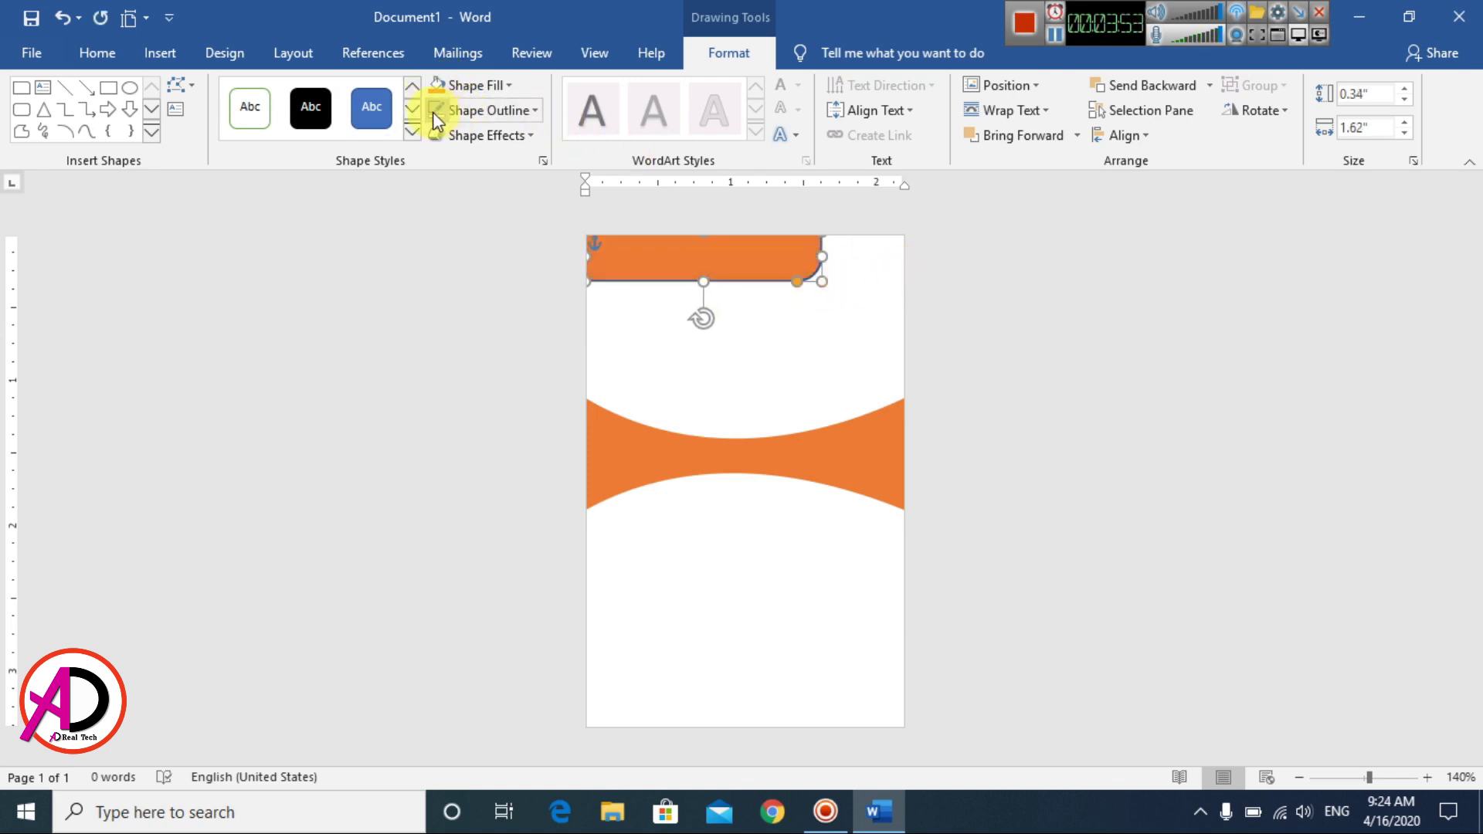
click(861, 333)
scroll(859, 348, up, 5)
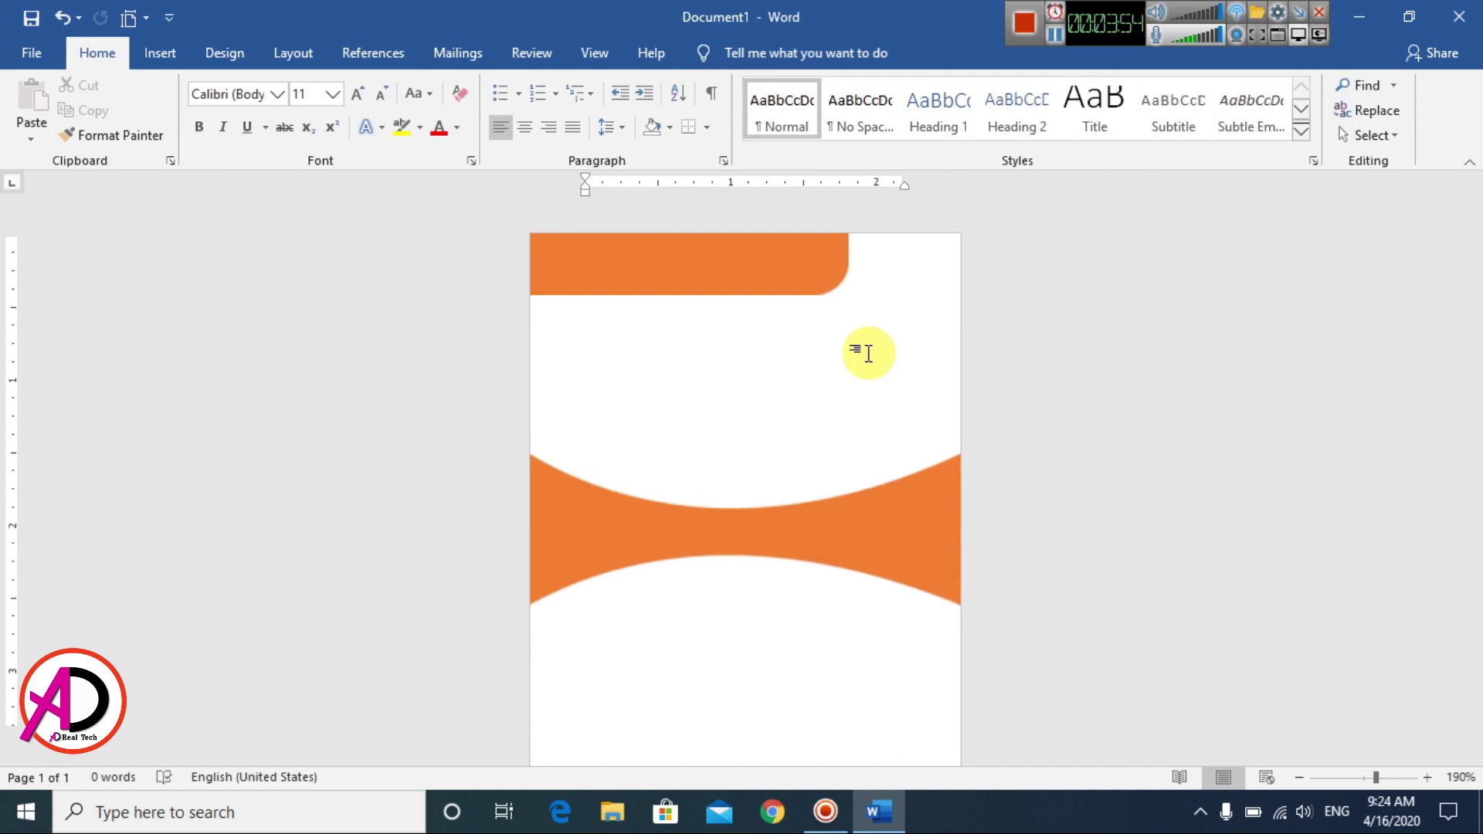
- Nudge the top orange bar slightly into position
click(803, 272)
drag(821, 301, 776, 300)
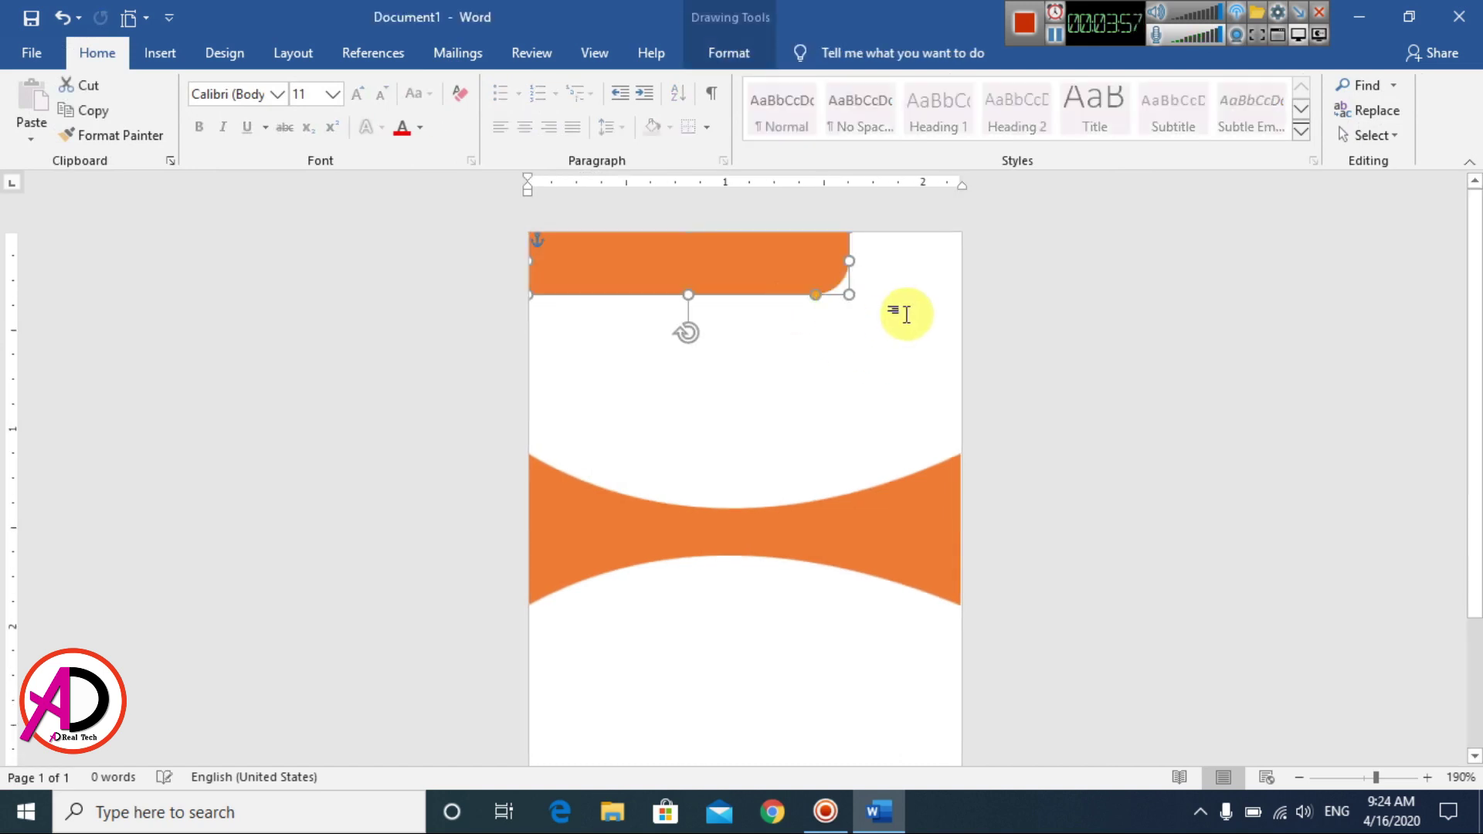
click(976, 371)
scroll(1215, 448, down, 8)
scroll(1215, 447, up, 2)
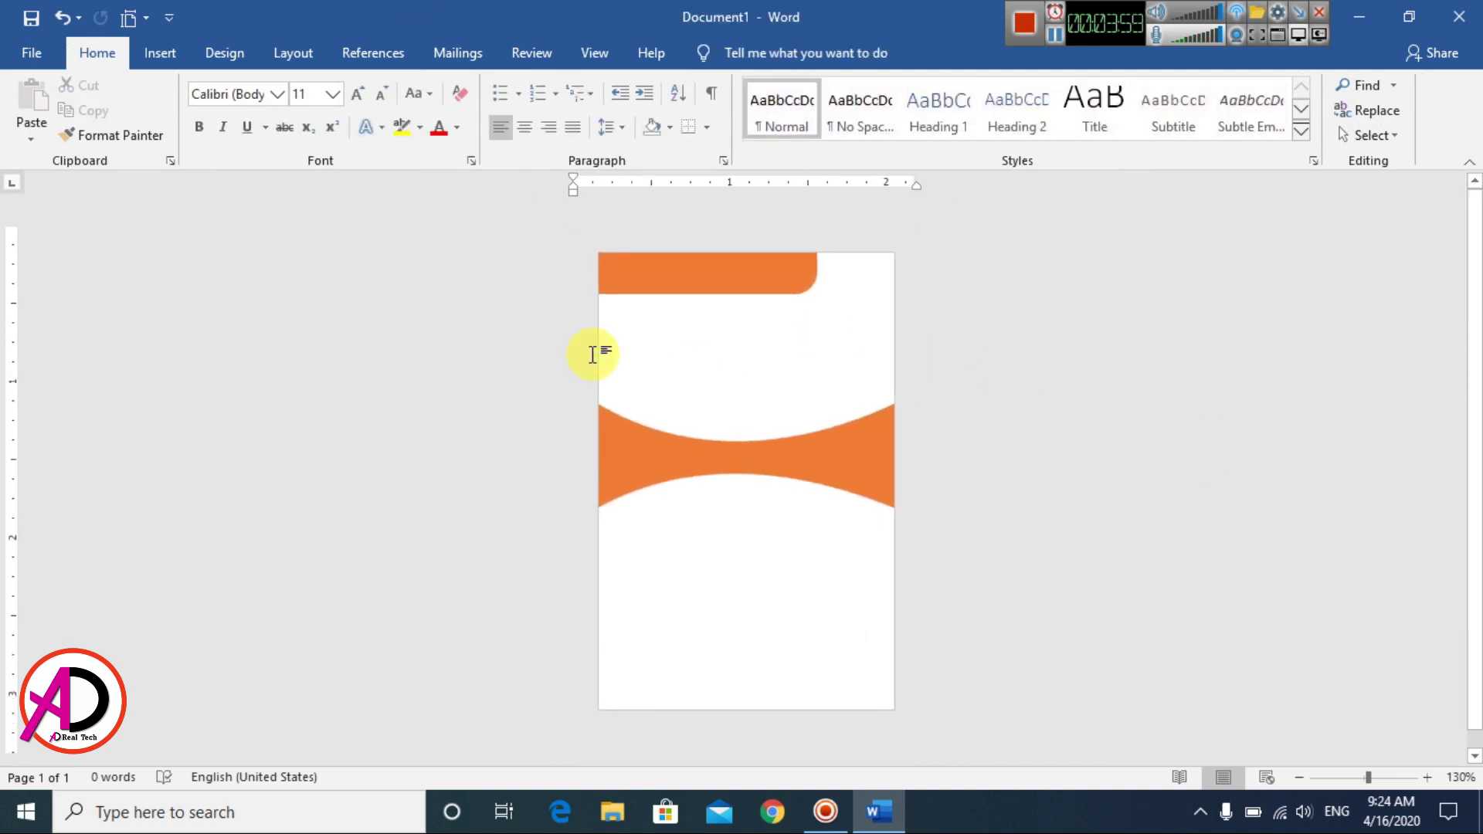
- Copy the top bar, flip it vertically, and place it as a wider, thinner bar along the bottom
click(708, 279)
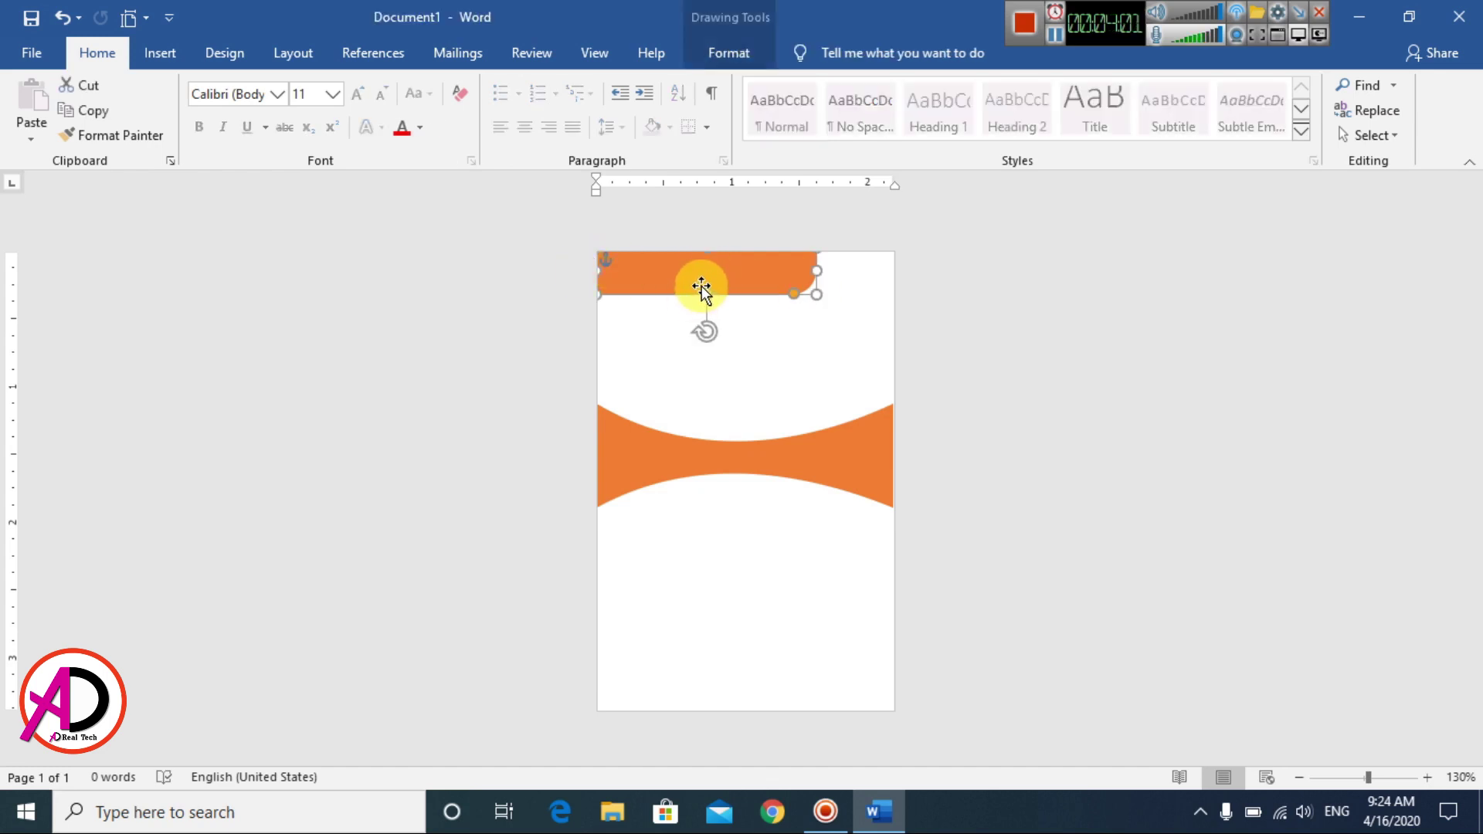
drag(699, 295, 721, 593)
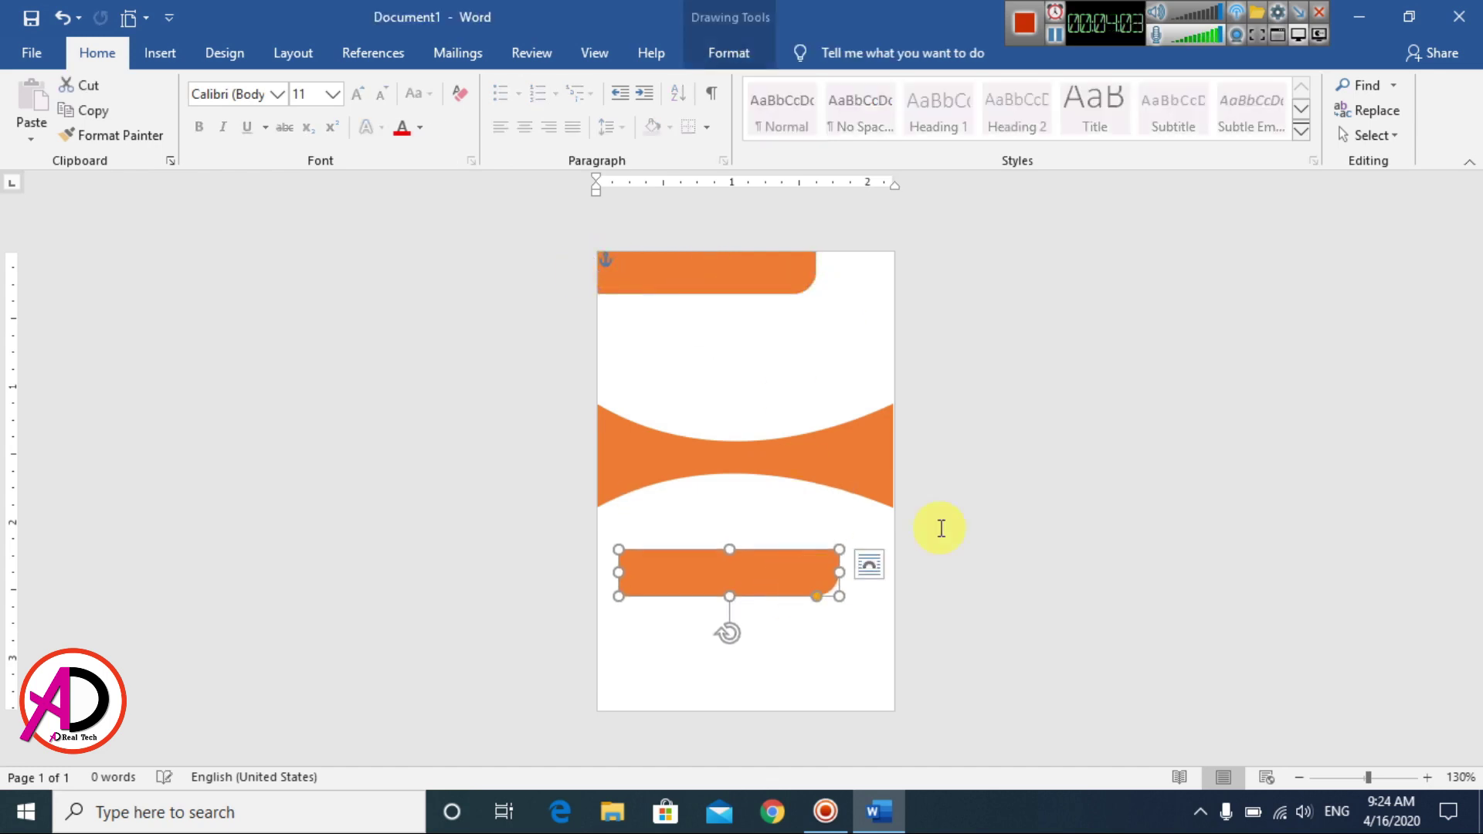
click(731, 54)
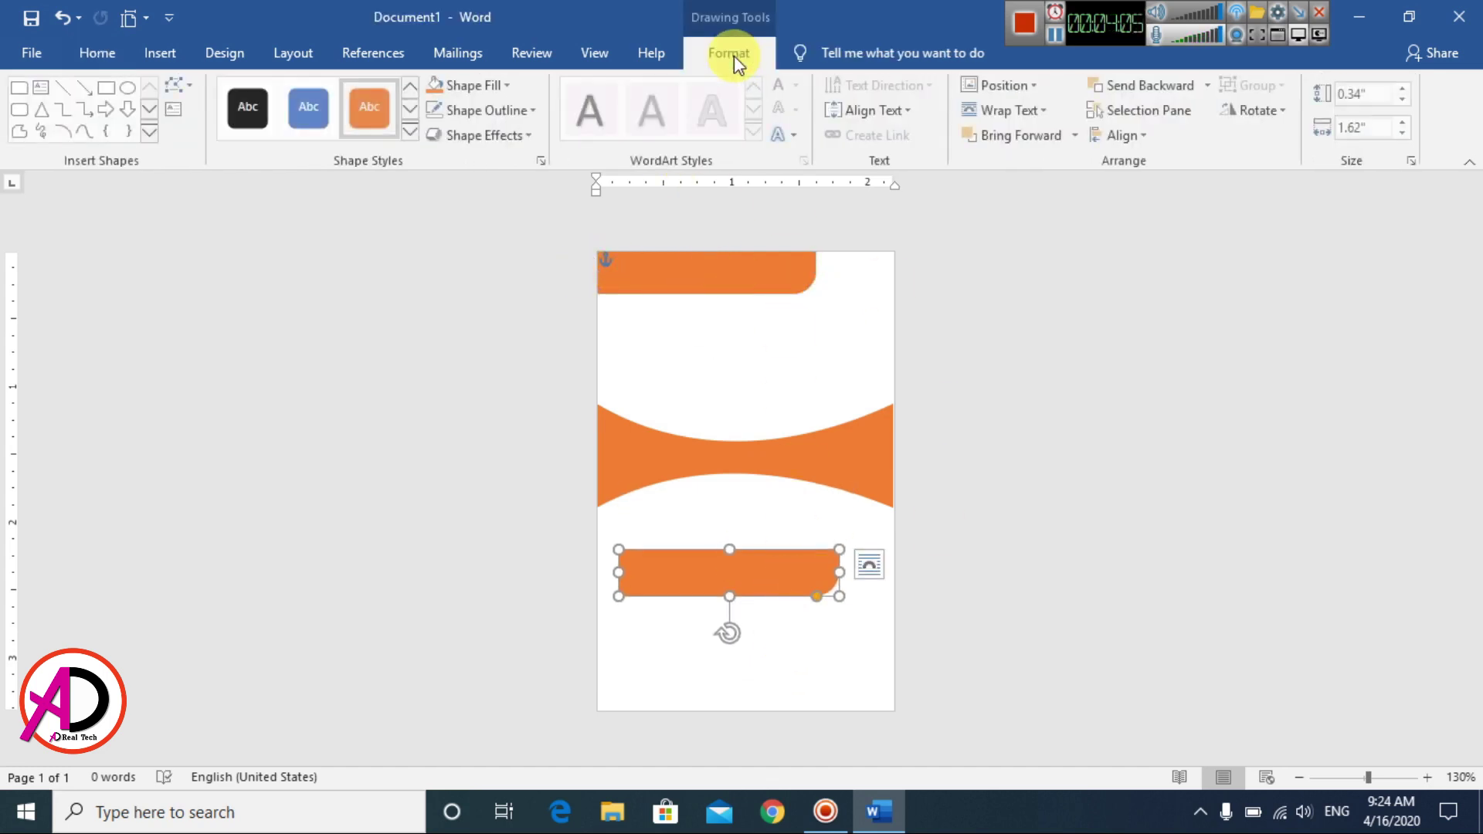
click(1260, 110)
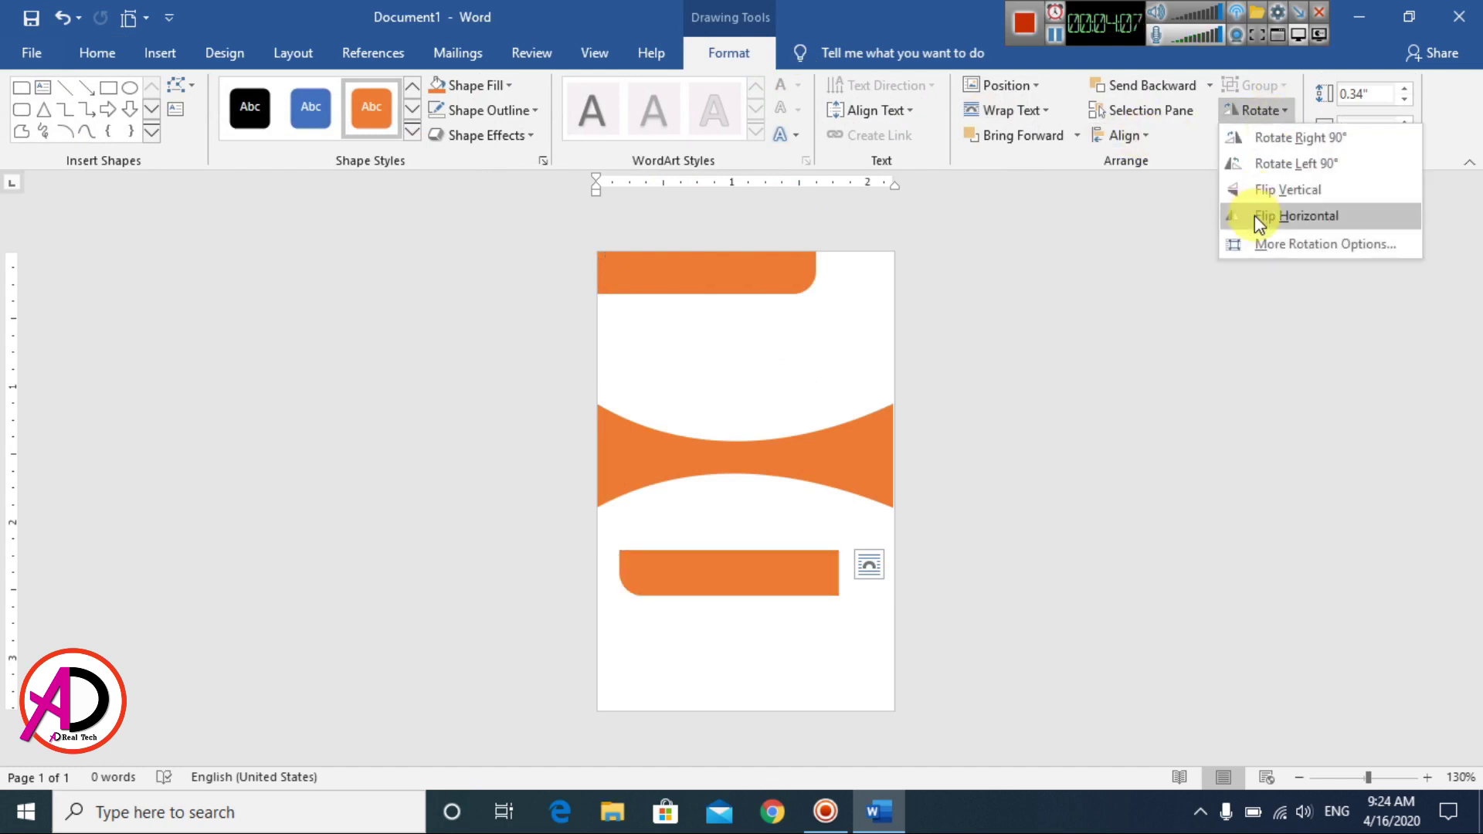
click(1259, 191)
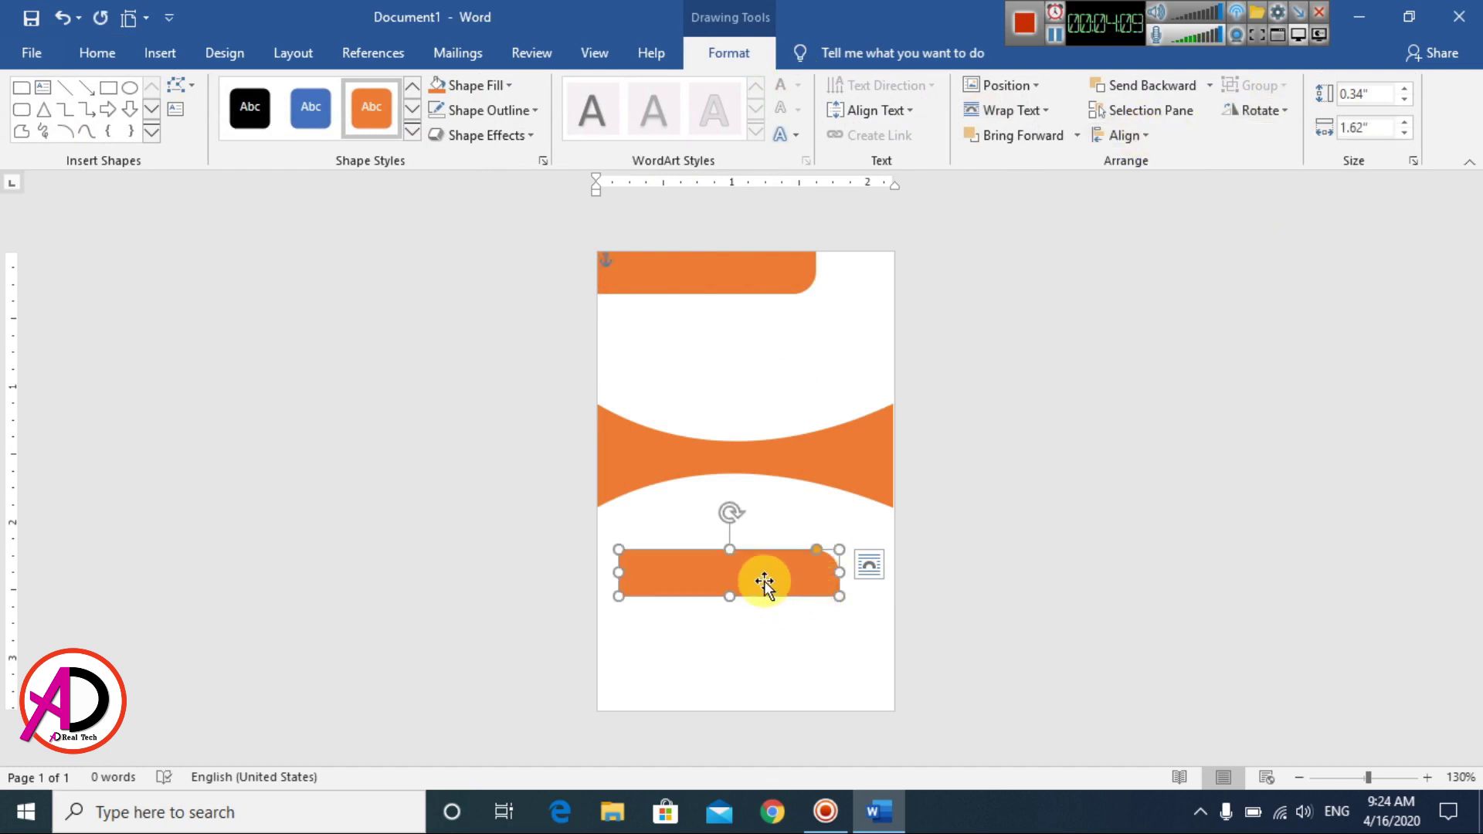
drag(764, 583, 738, 692)
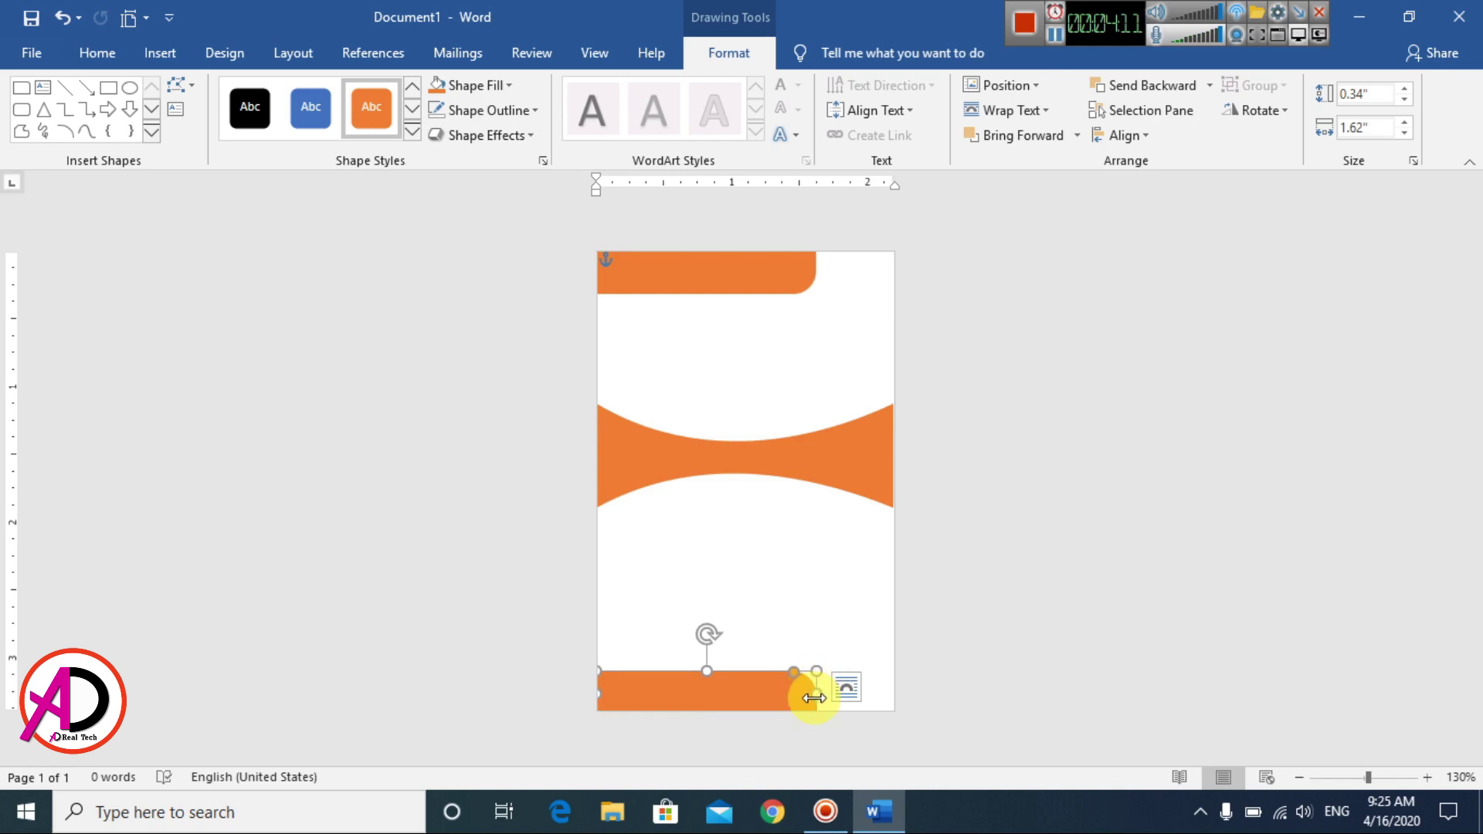
drag(819, 695, 857, 678)
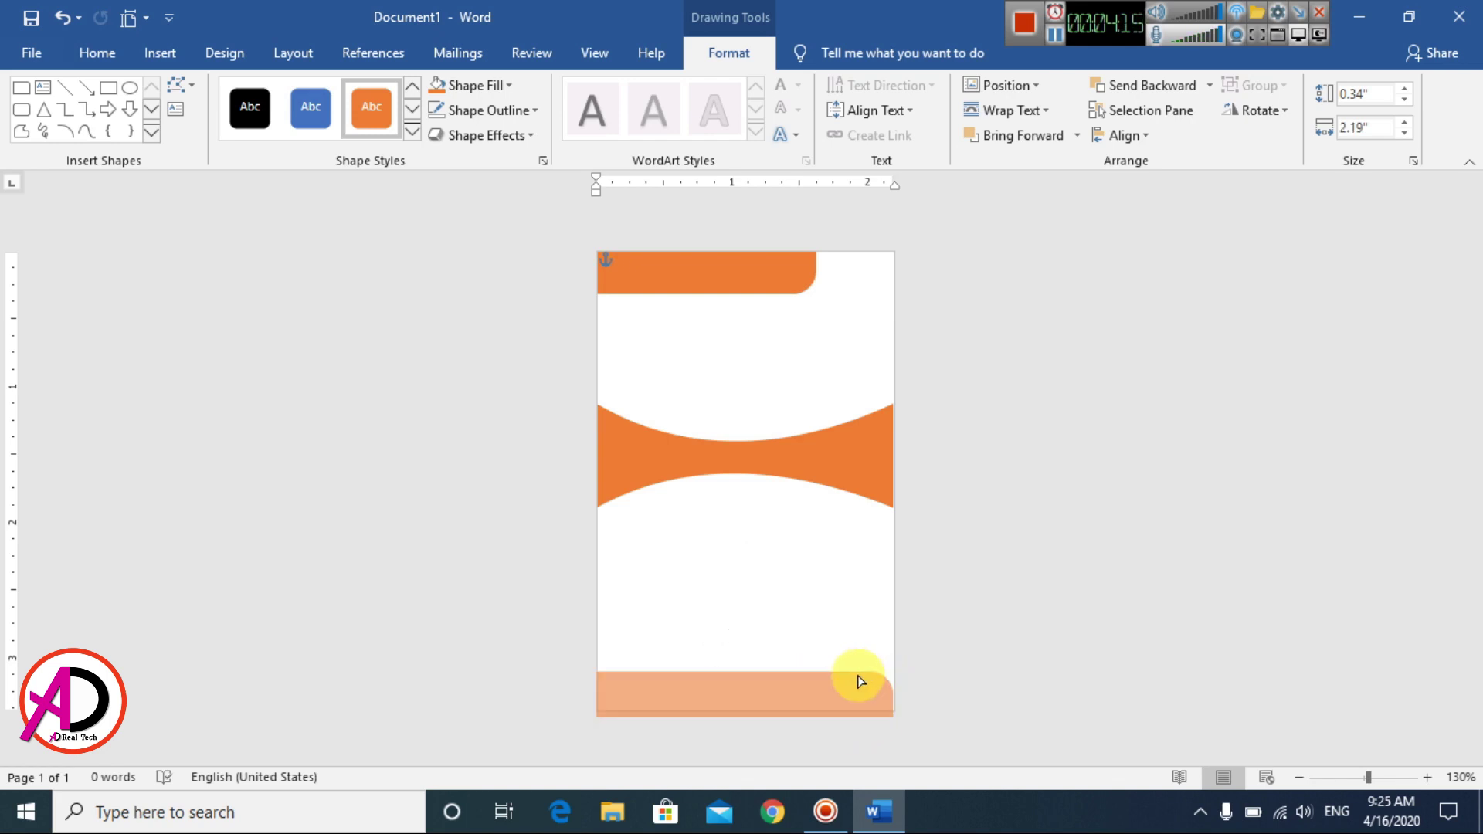
drag(747, 672, 748, 682)
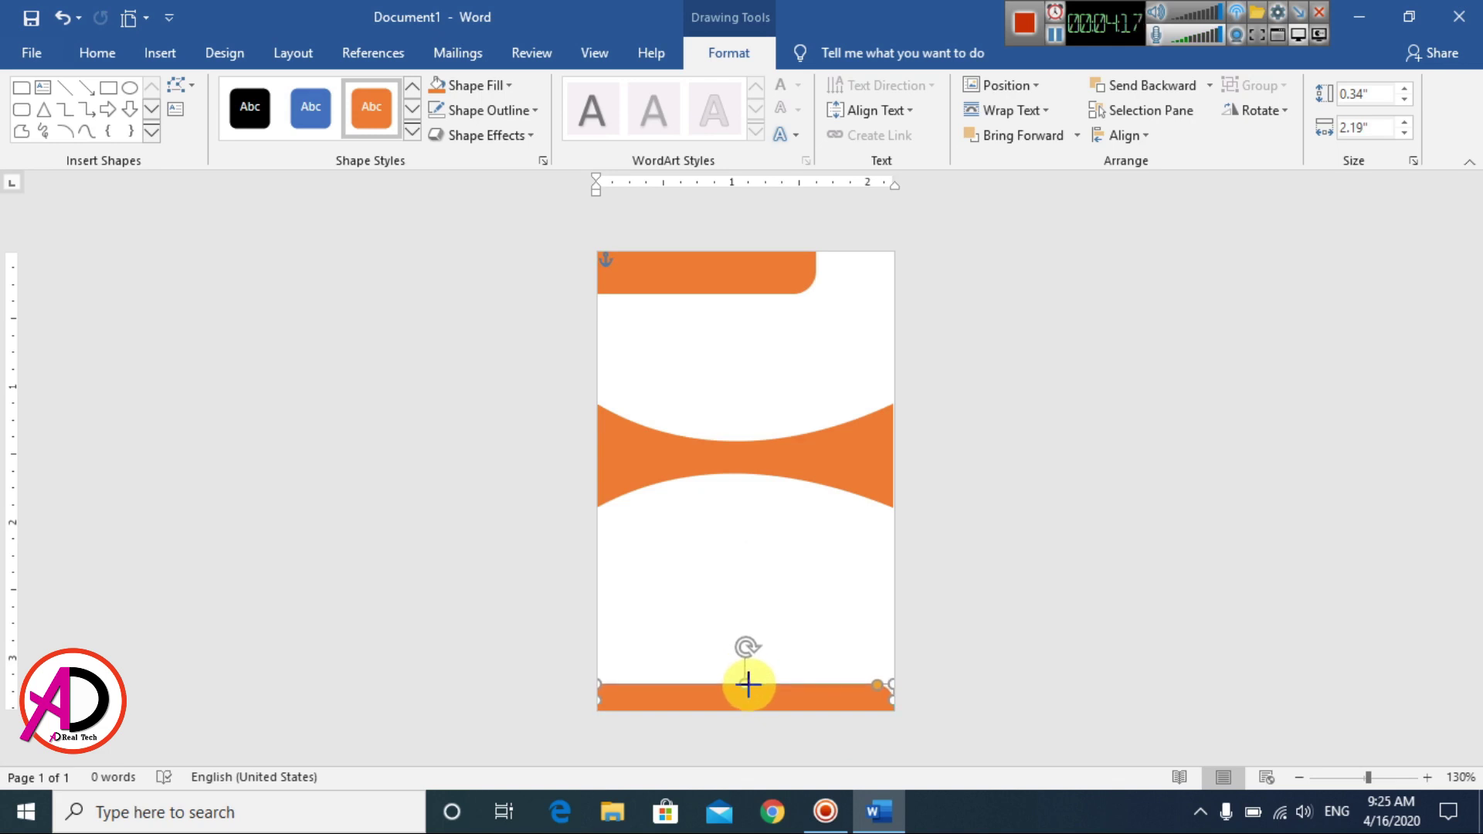
click(944, 618)
scroll(950, 622, up, 5)
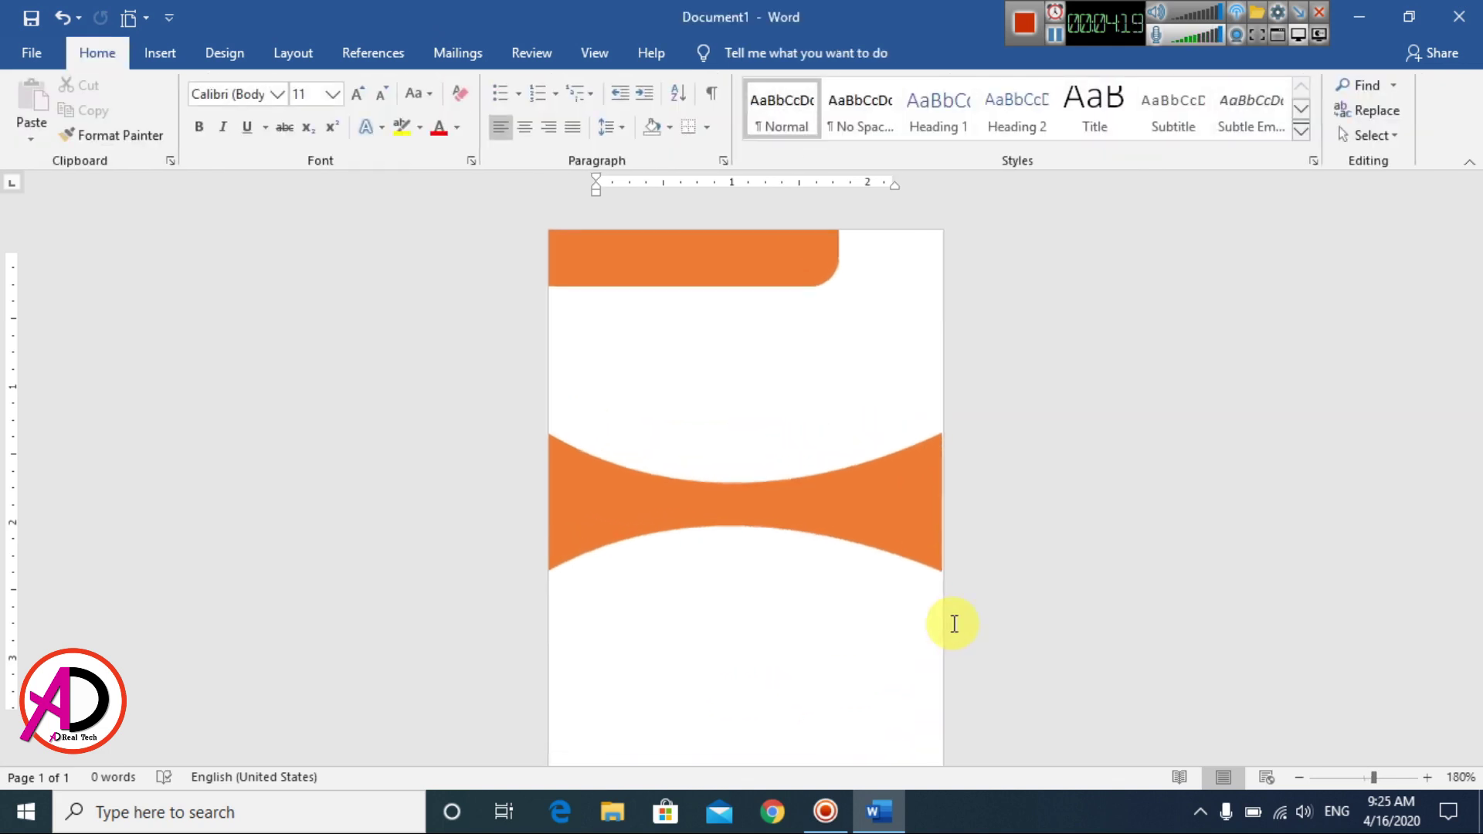
scroll(955, 624, down, 2)
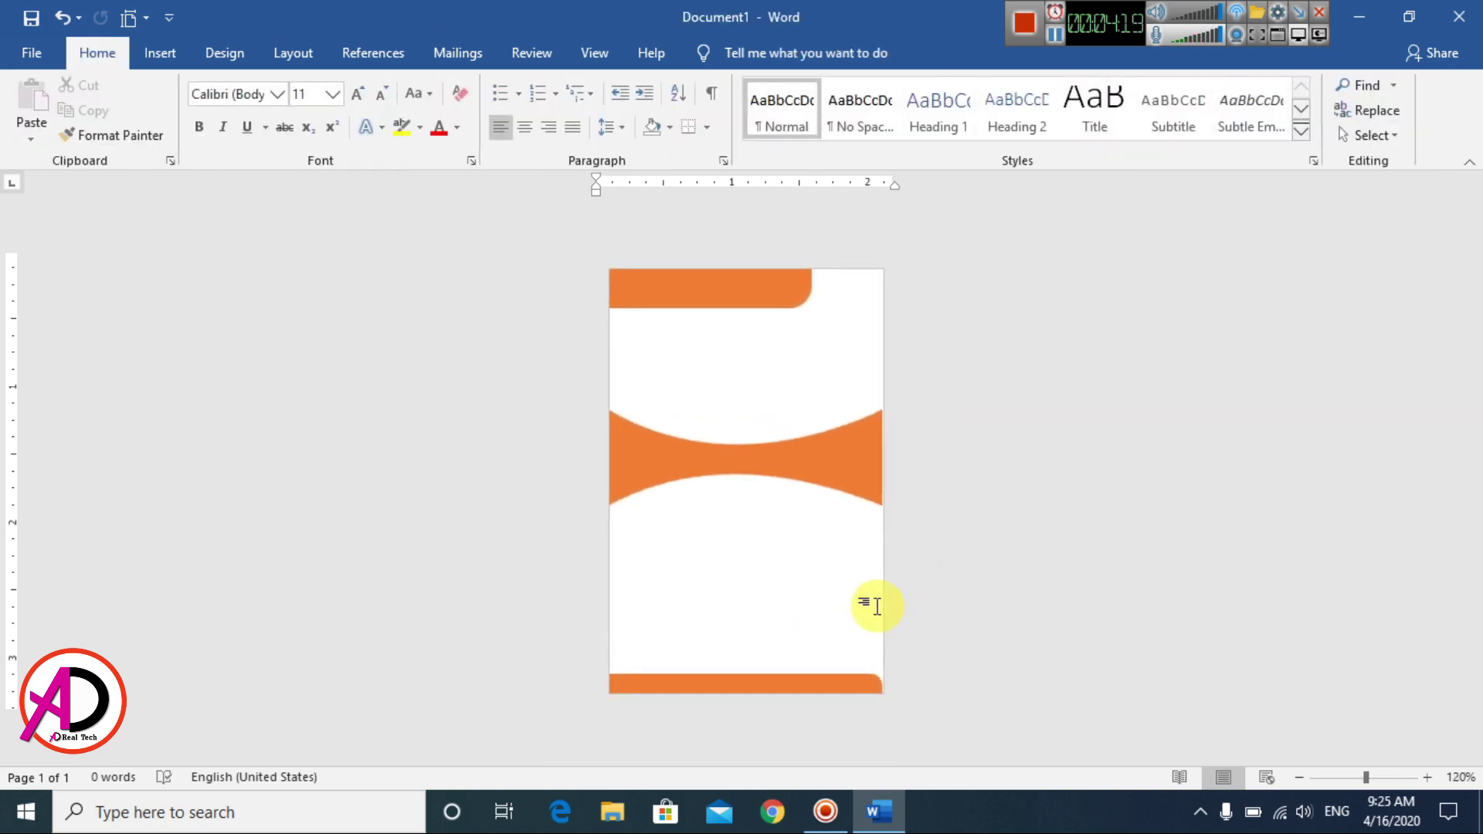
- Flip the top bar horizontally and move it flush to the card's top-right edge
click(760, 271)
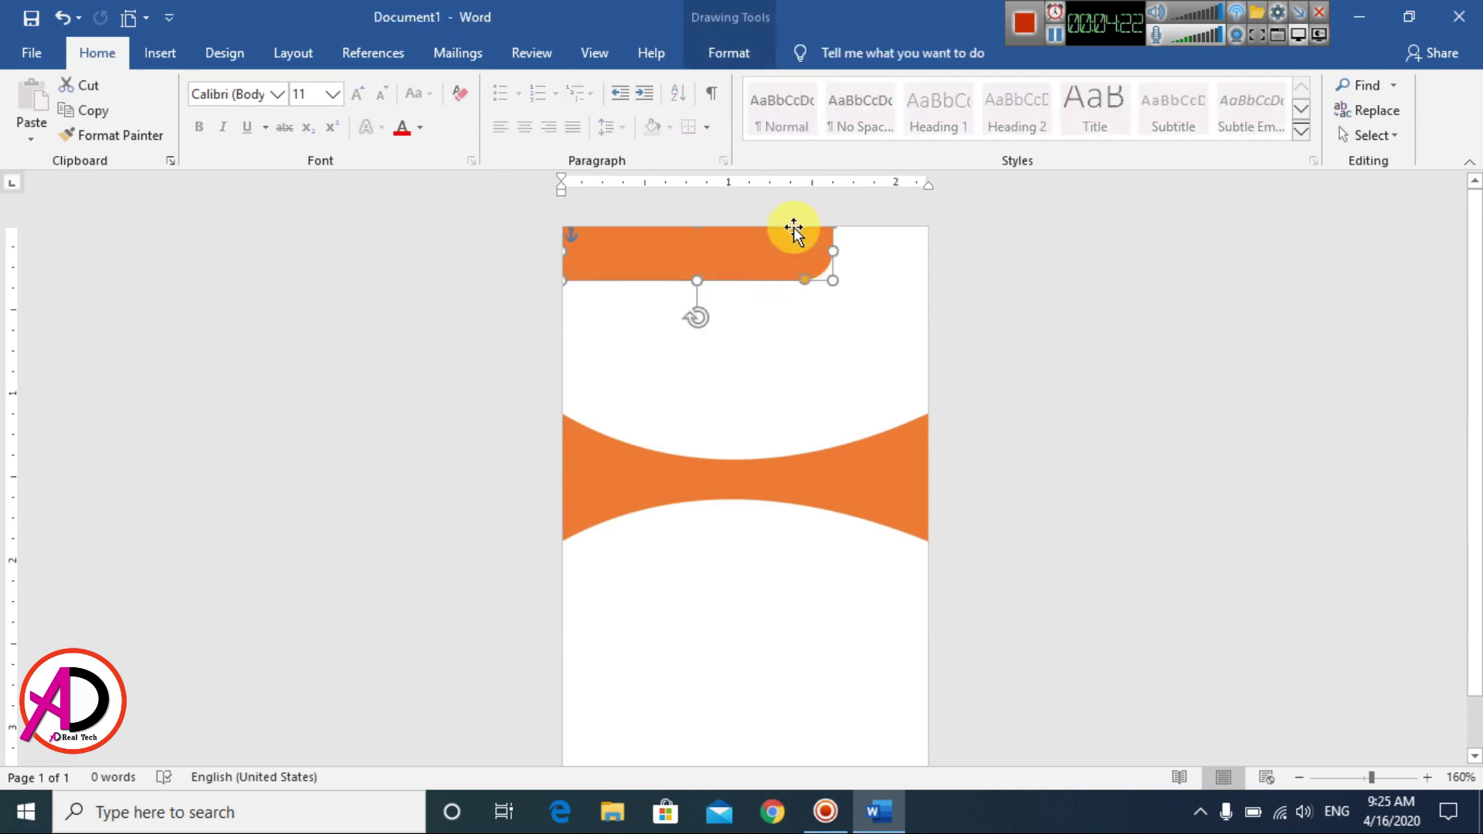
click(728, 51)
click(1258, 110)
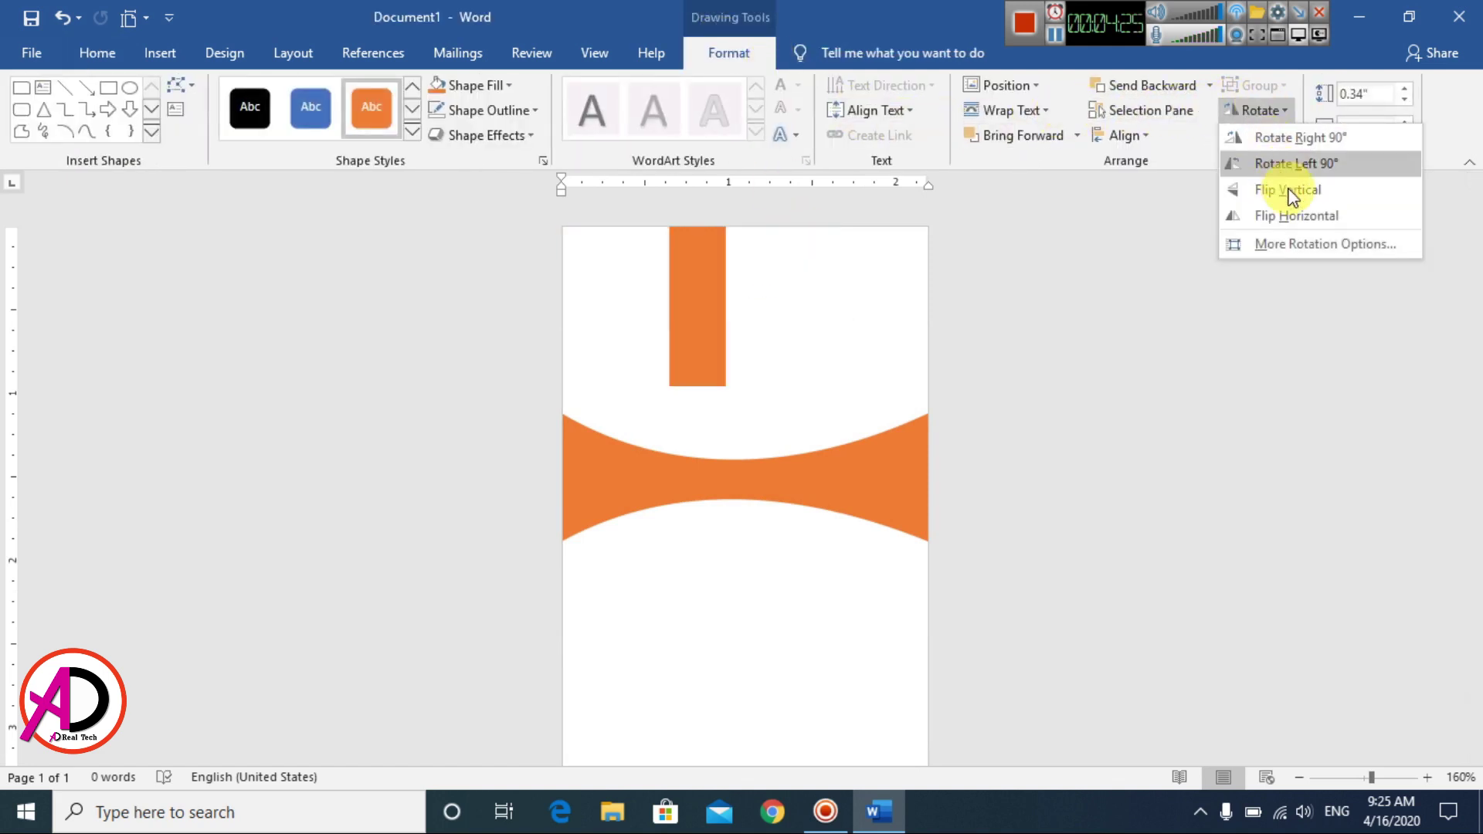
click(1296, 223)
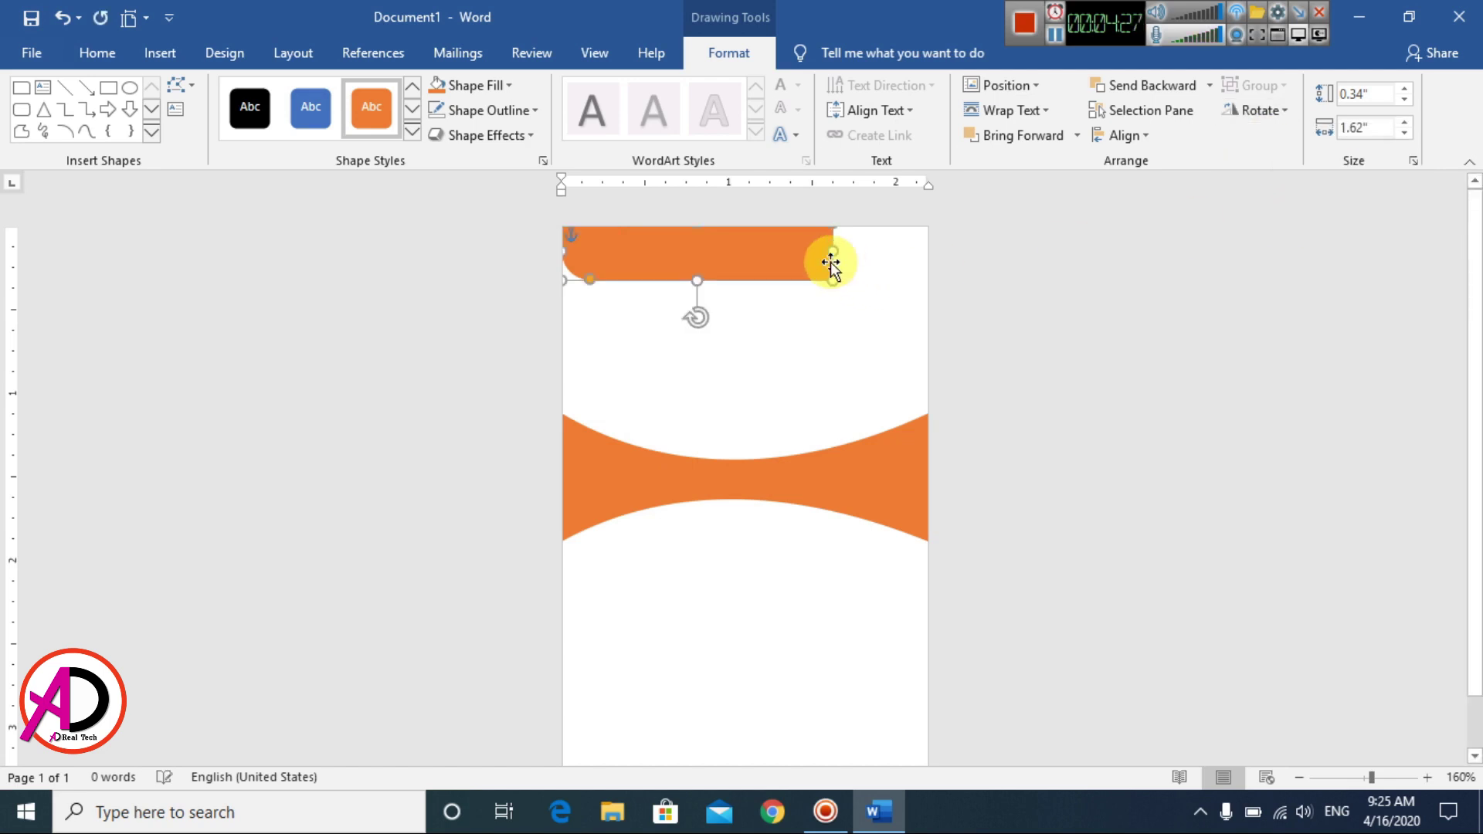
drag(827, 262, 871, 259)
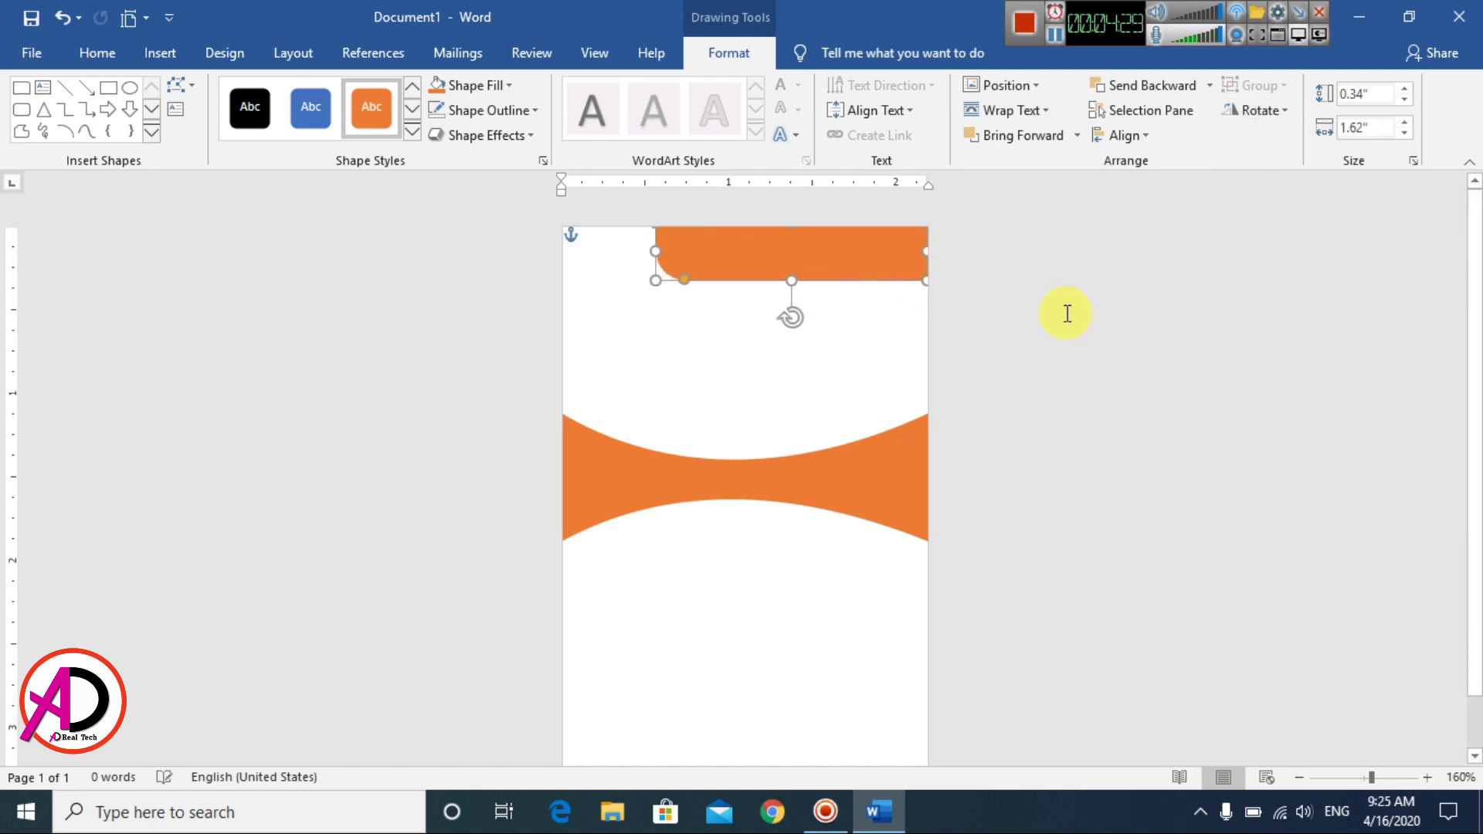
click(850, 401)
scroll(794, 467, down, 5)
scroll(840, 490, up, 2)
scroll(841, 490, up, 6)
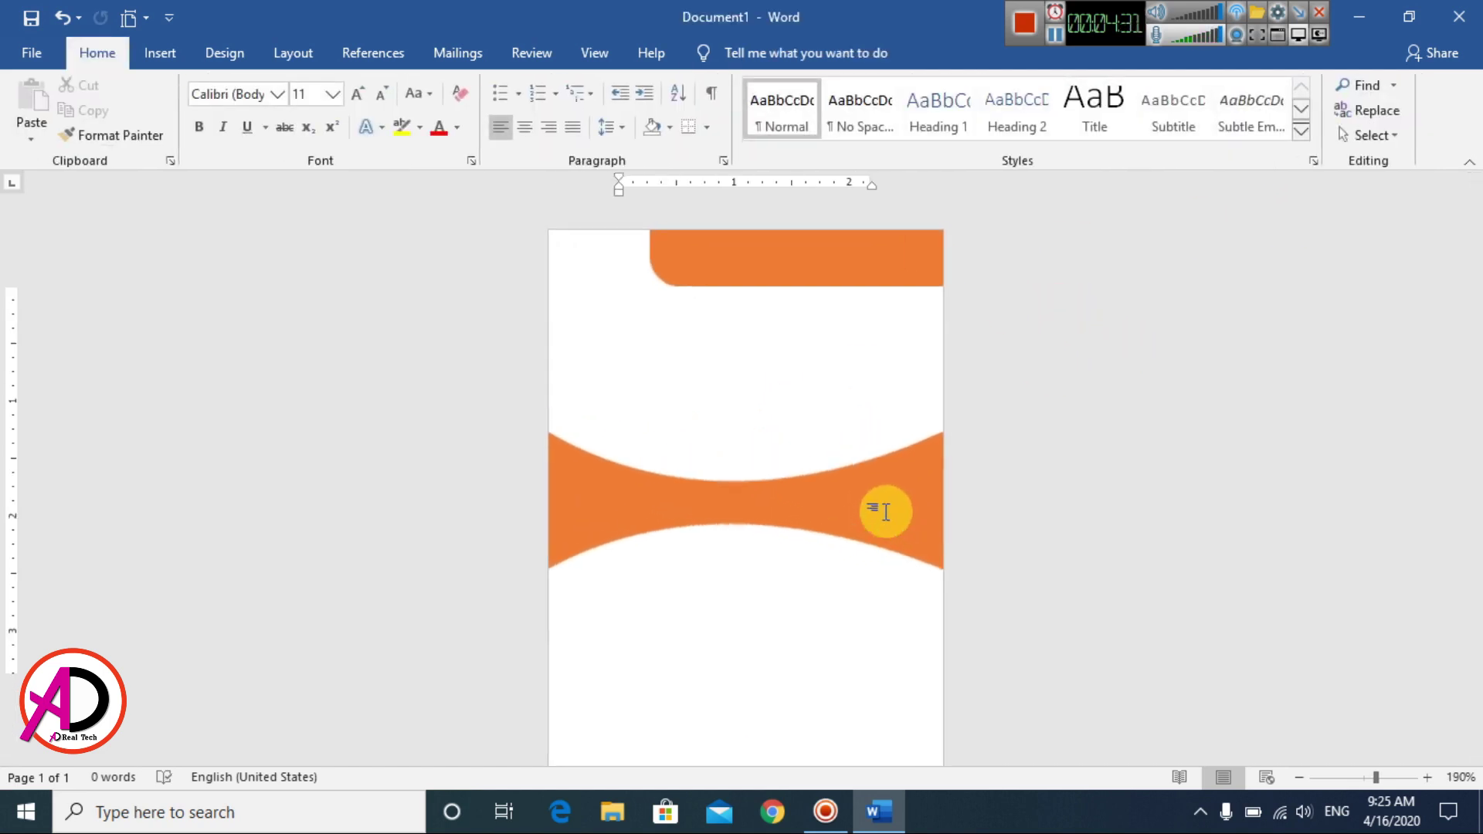
click(825, 290)
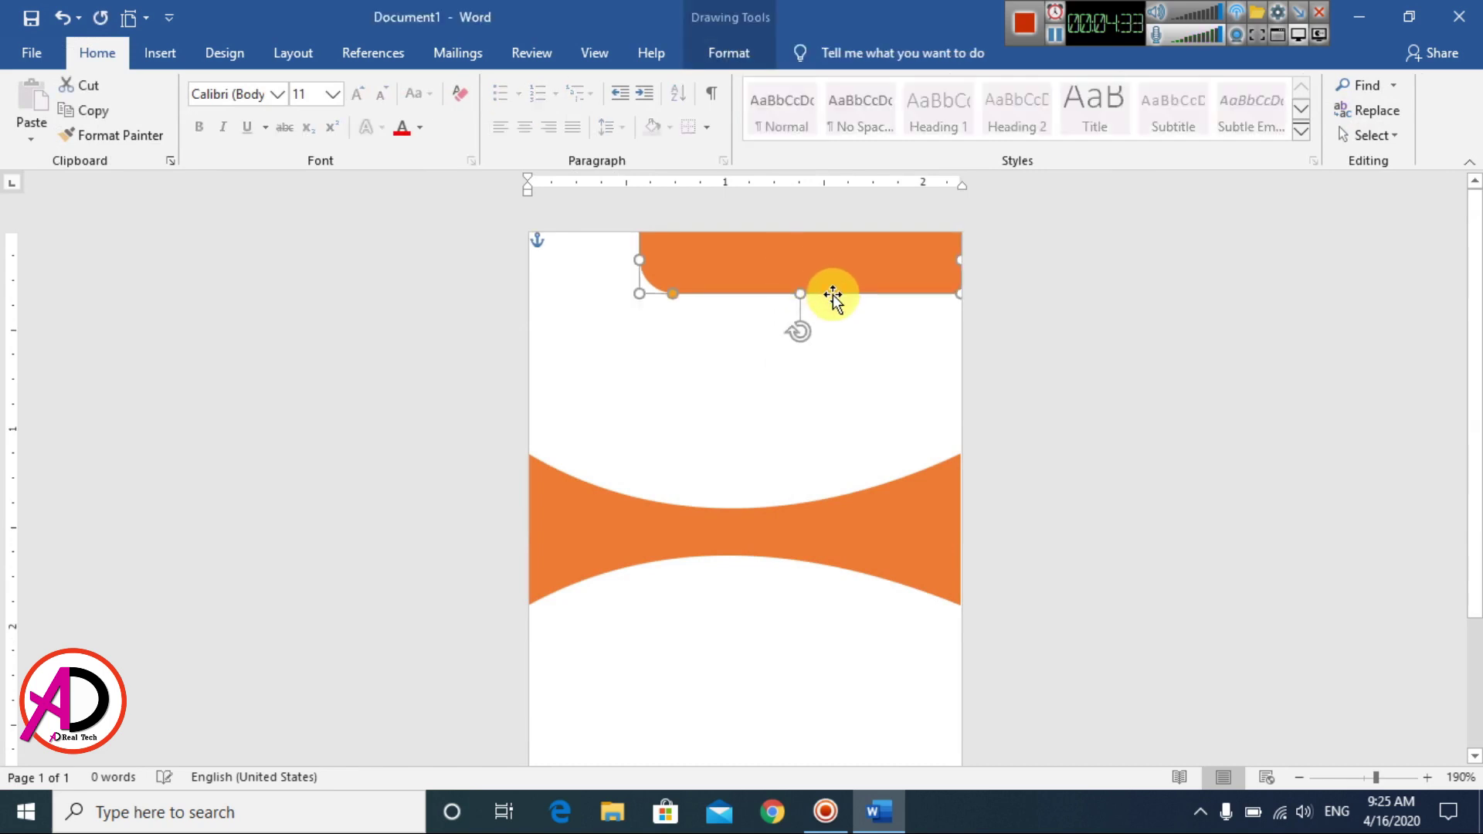
drag(833, 294, 833, 290)
click(677, 318)
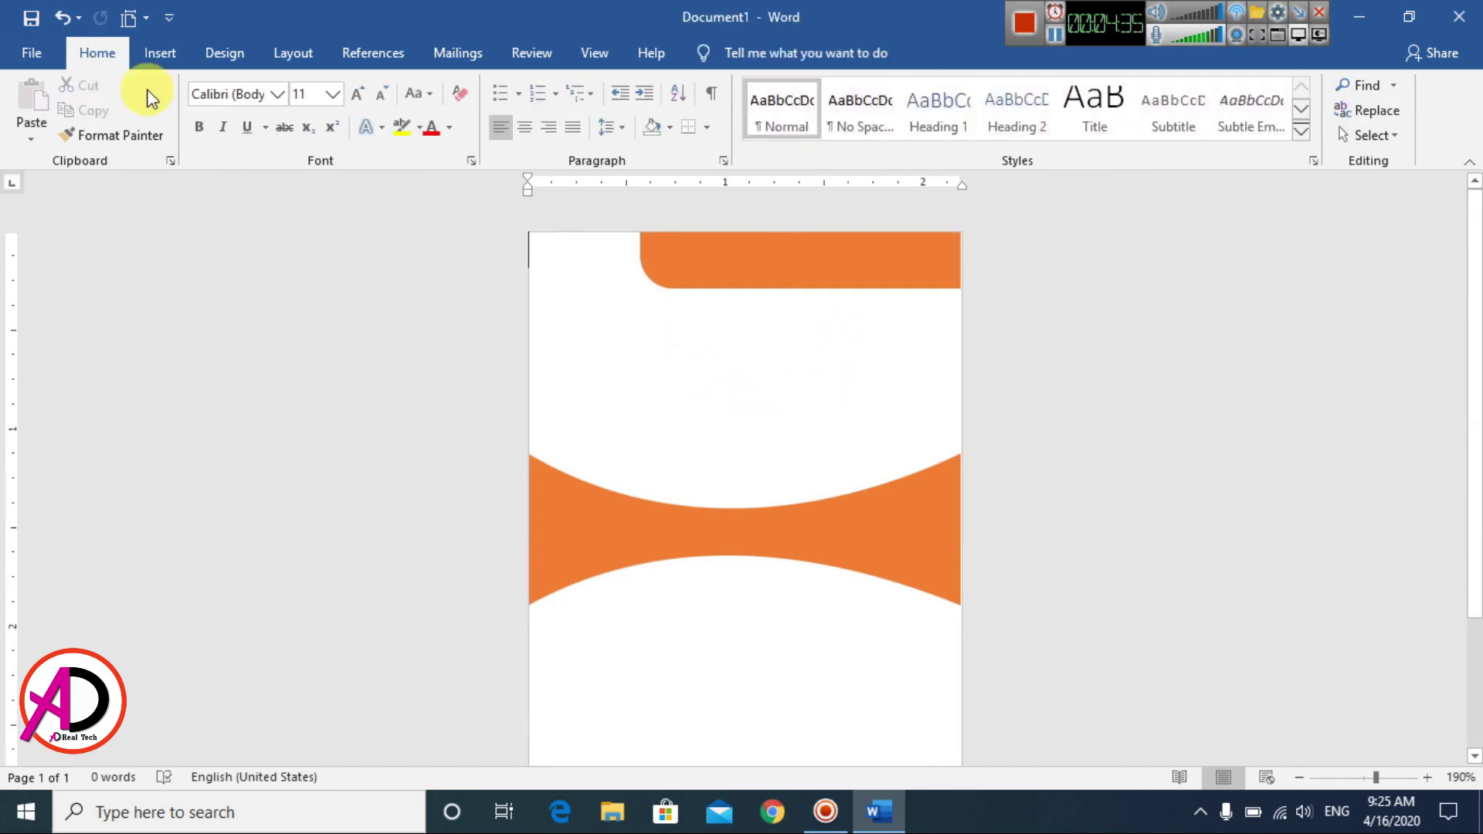
- Insert a black-style WordArt box and type STUDENT ID CARD over the placeholder
click(154, 48)
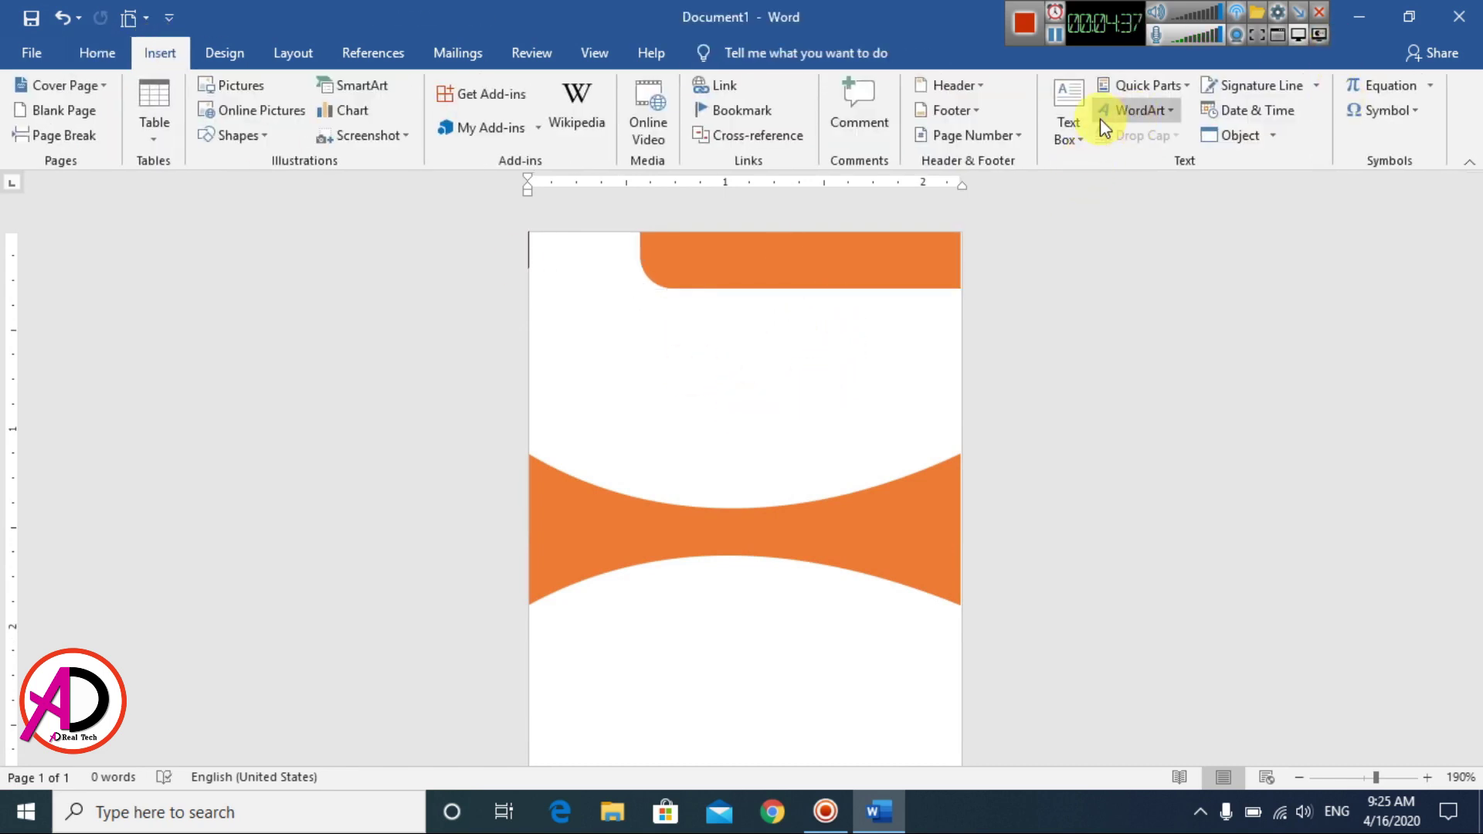
click(1164, 124)
click(1124, 160)
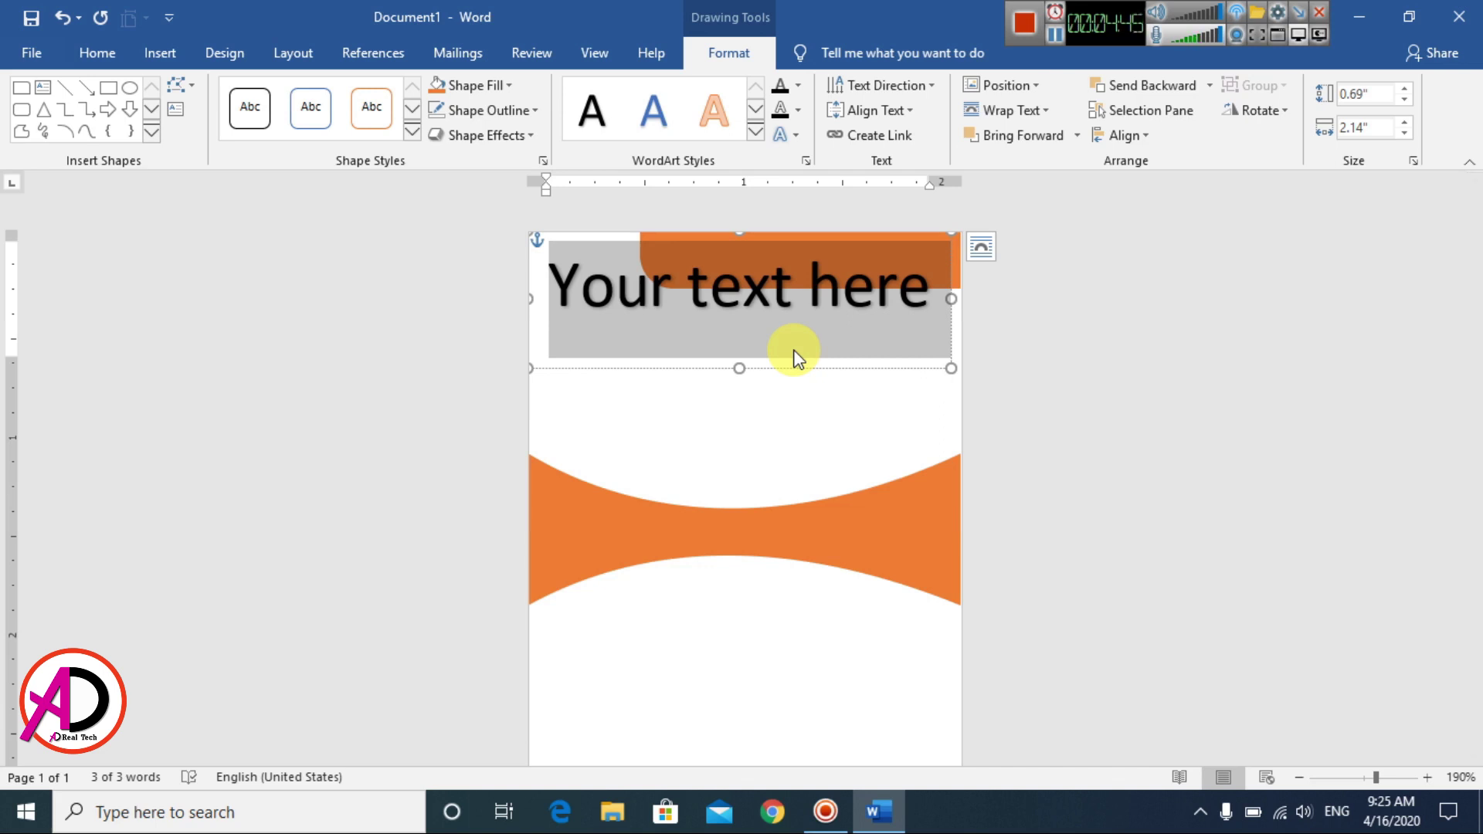
text(S)
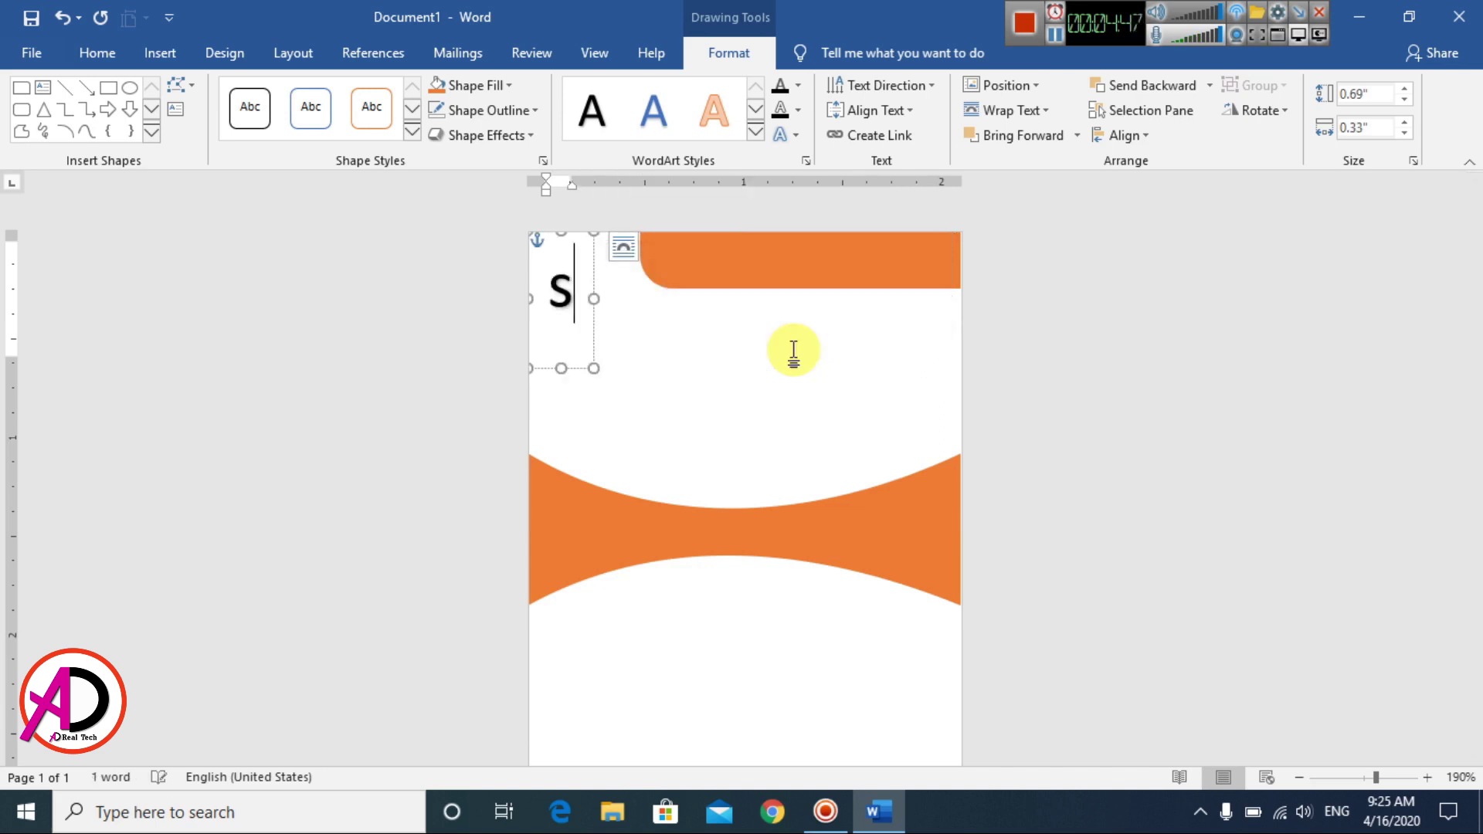
key(BackSpace)
text(STUDENT ID)
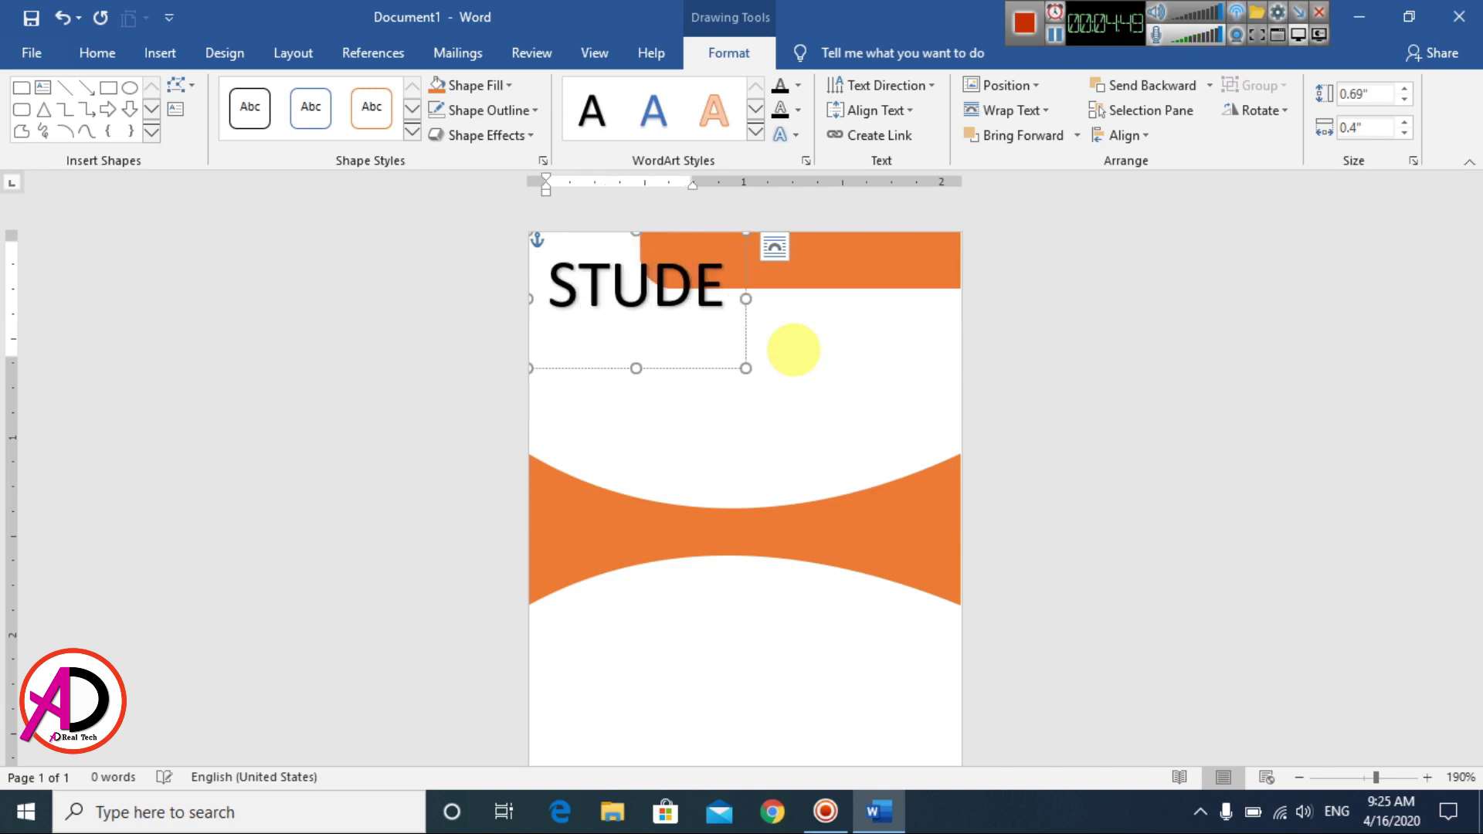
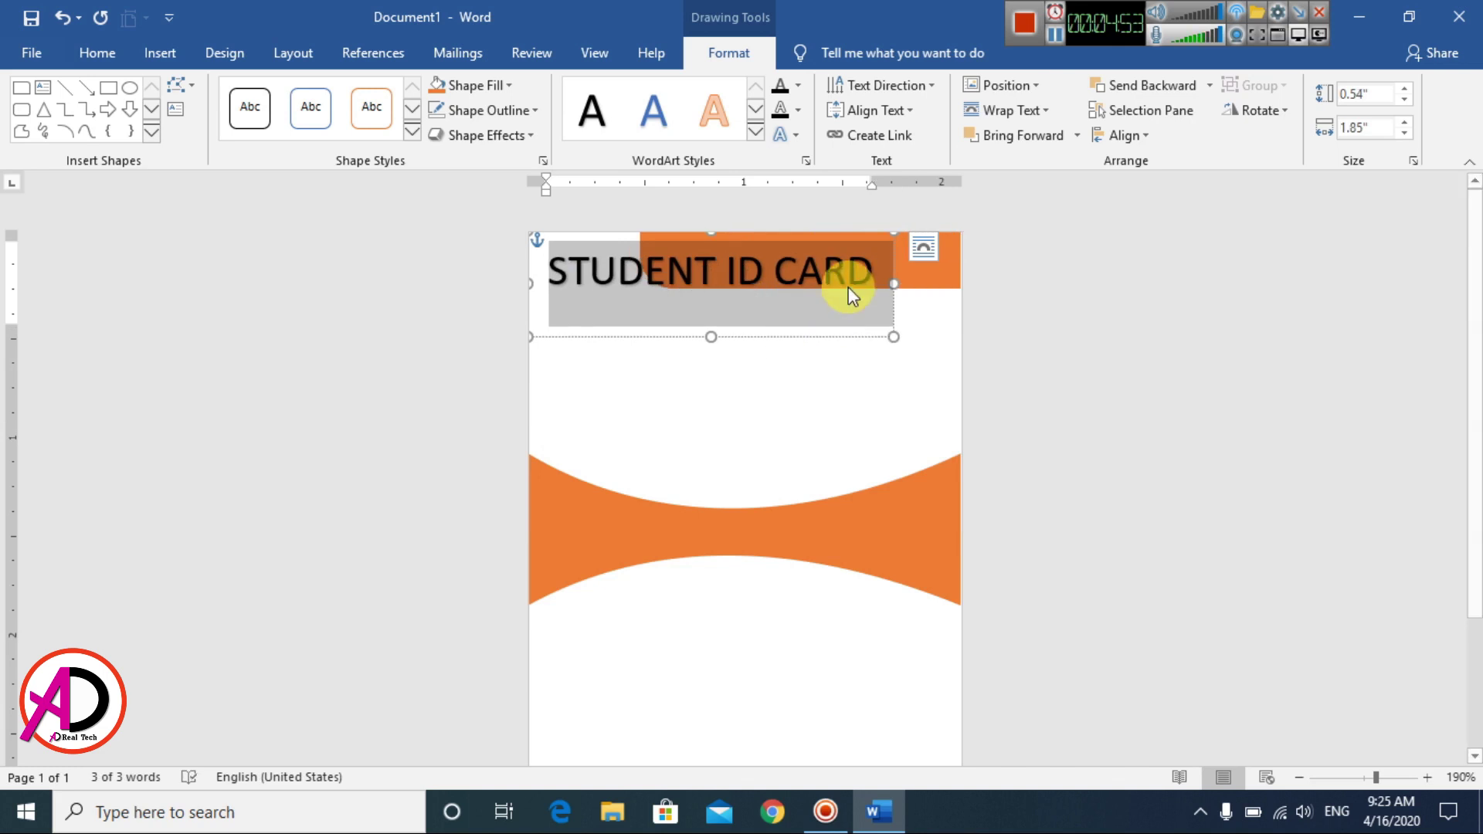
- Set the STUDENT ID CARD title to font size 15 and drag its box onto the orange header
click(91, 54)
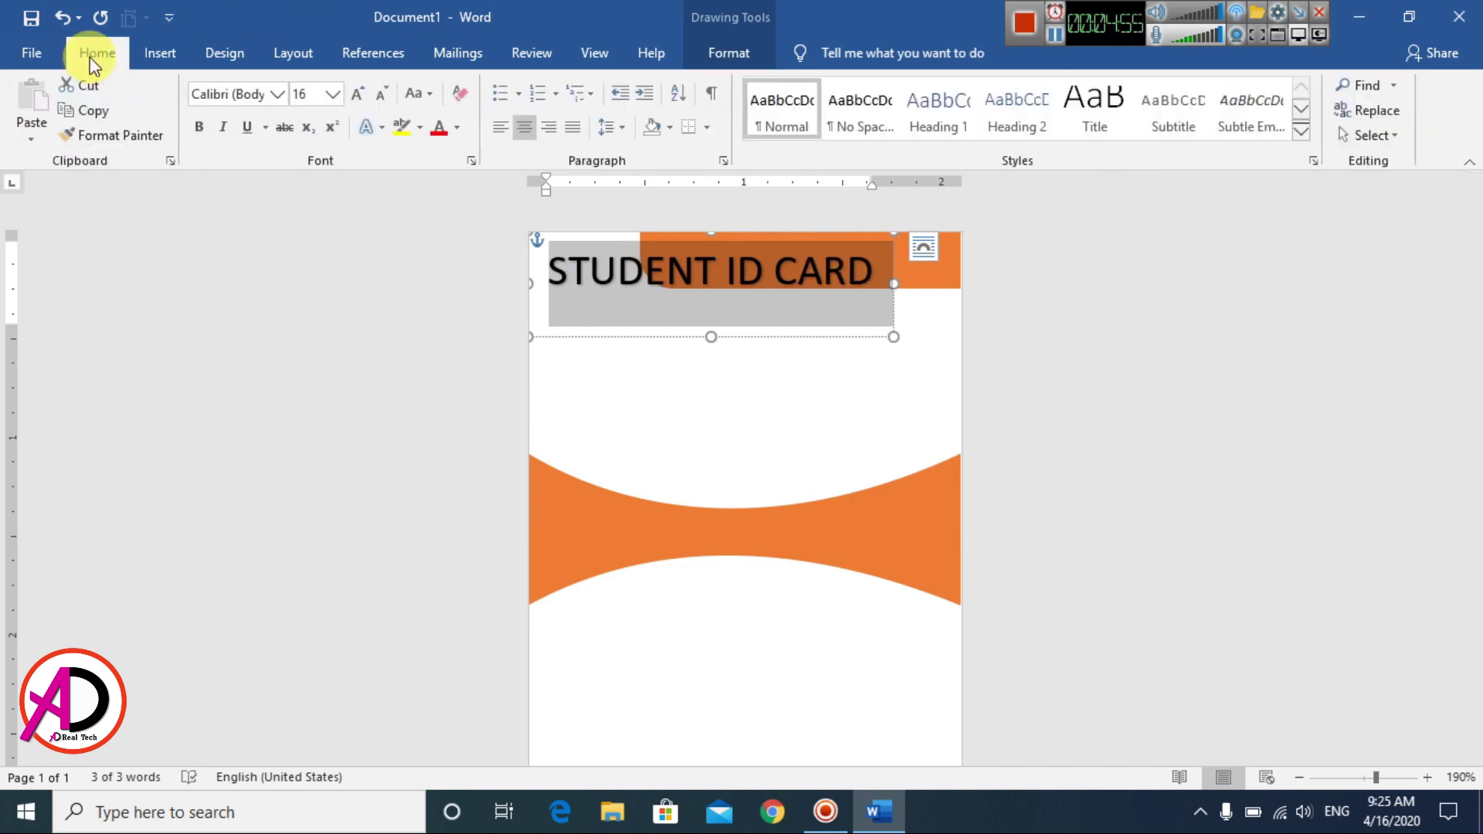
click(377, 91)
click(377, 91)
click(360, 99)
click(360, 99)
drag(675, 238, 767, 223)
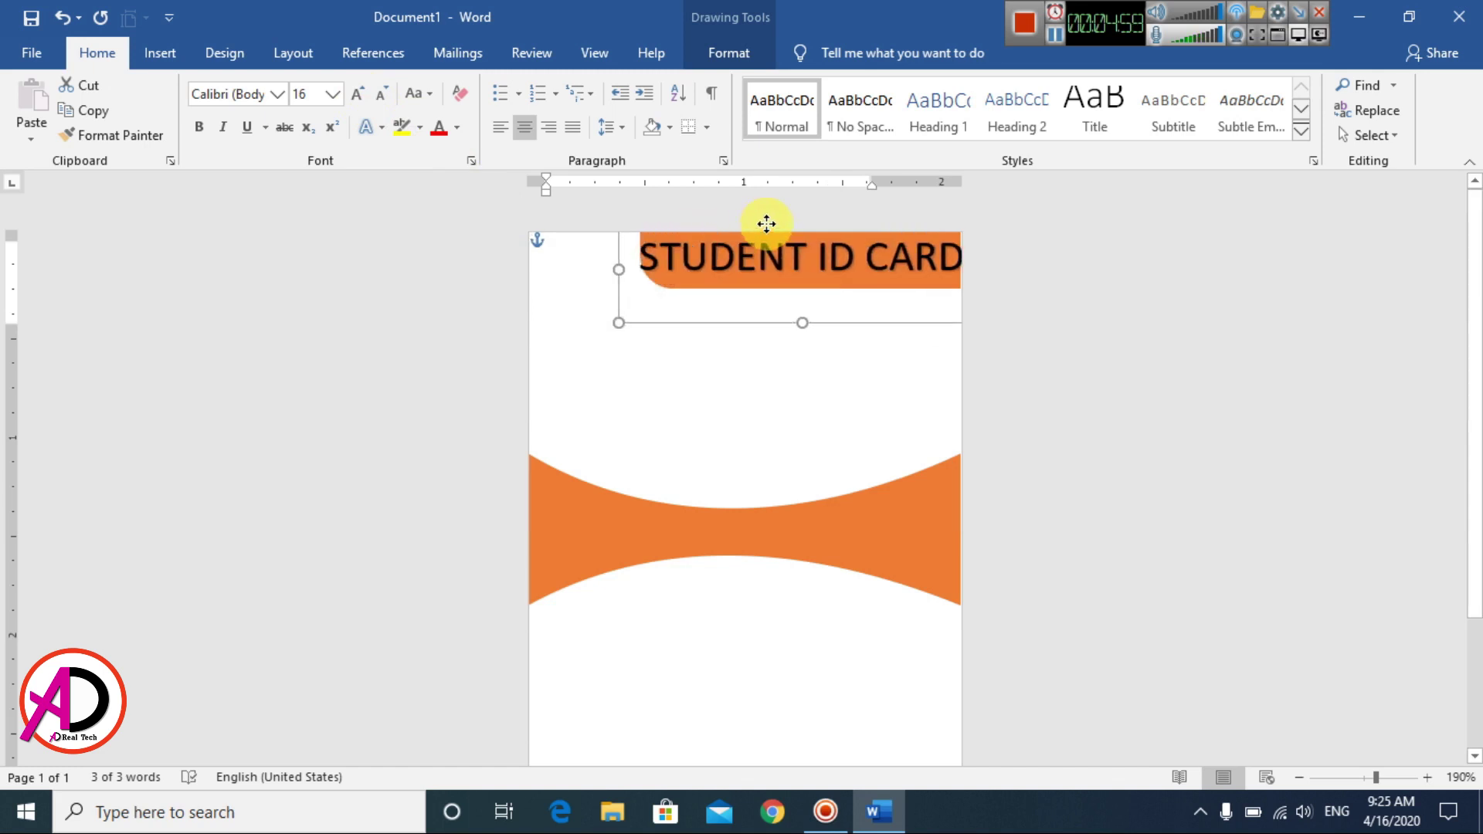
triple_click(811, 267)
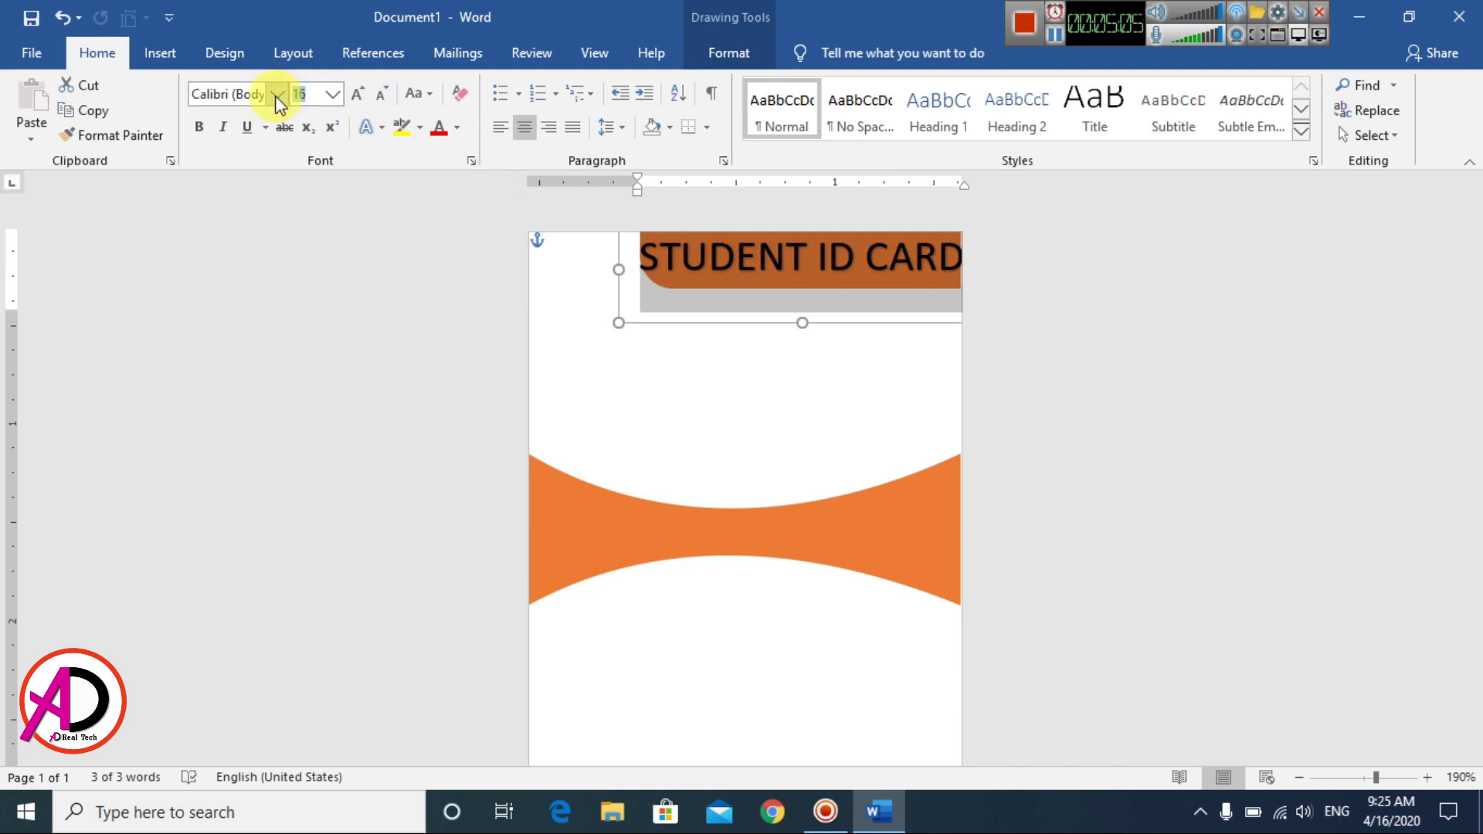
key(Return)
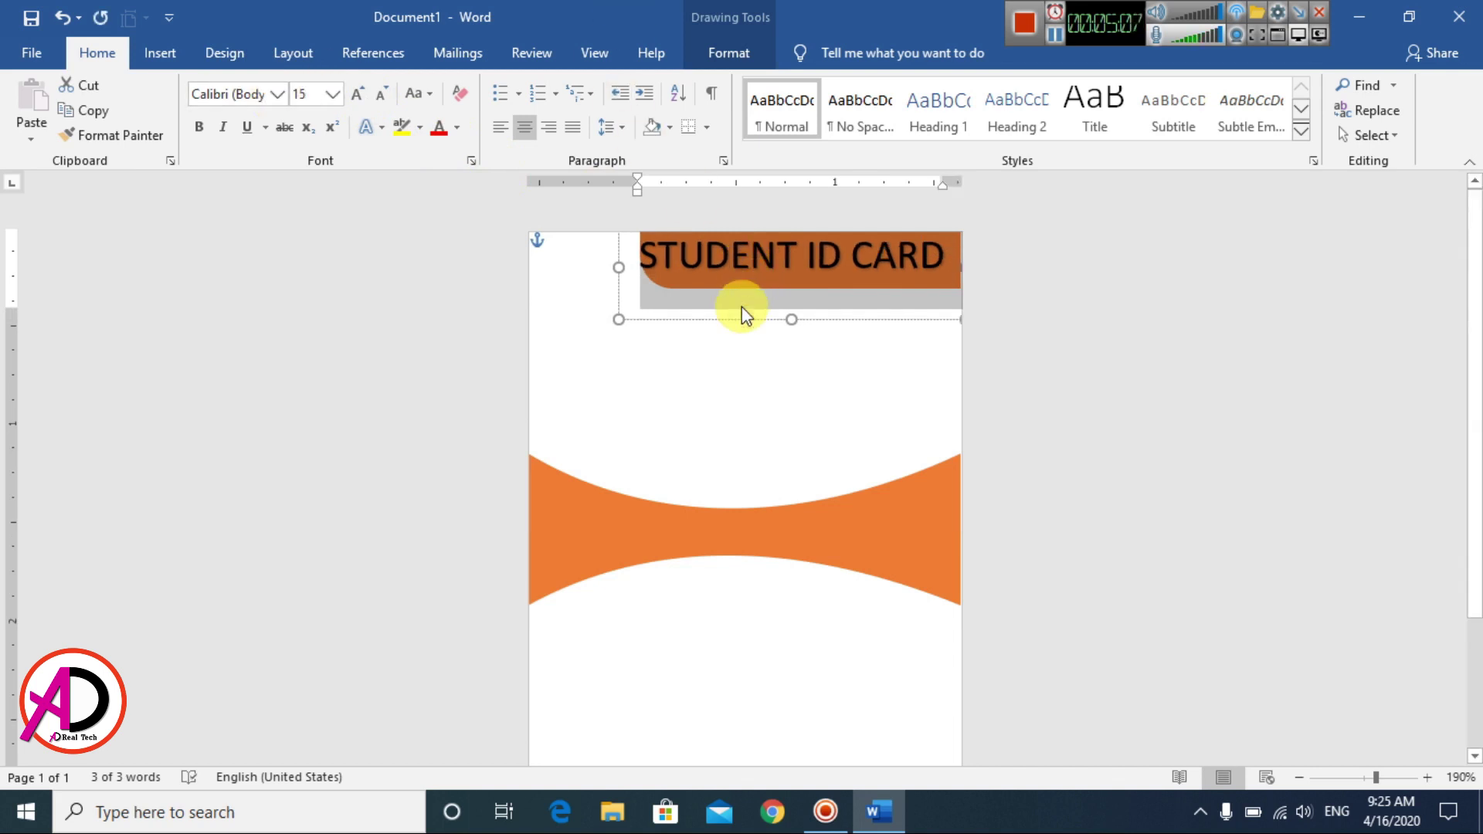
drag(742, 319, 746, 318)
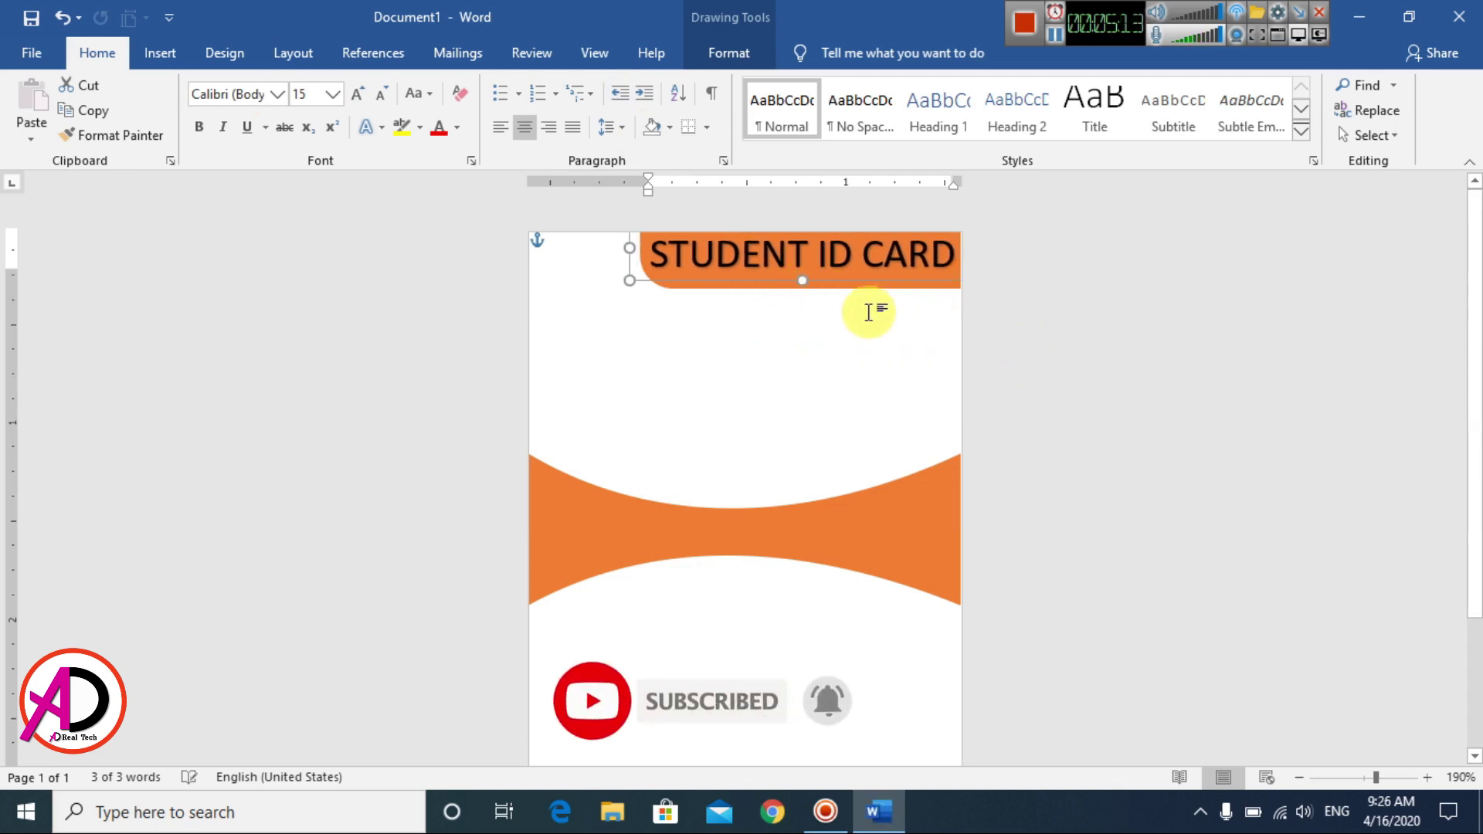
- Nudge the title box into place on the header and set its Text Fill to White
click(874, 293)
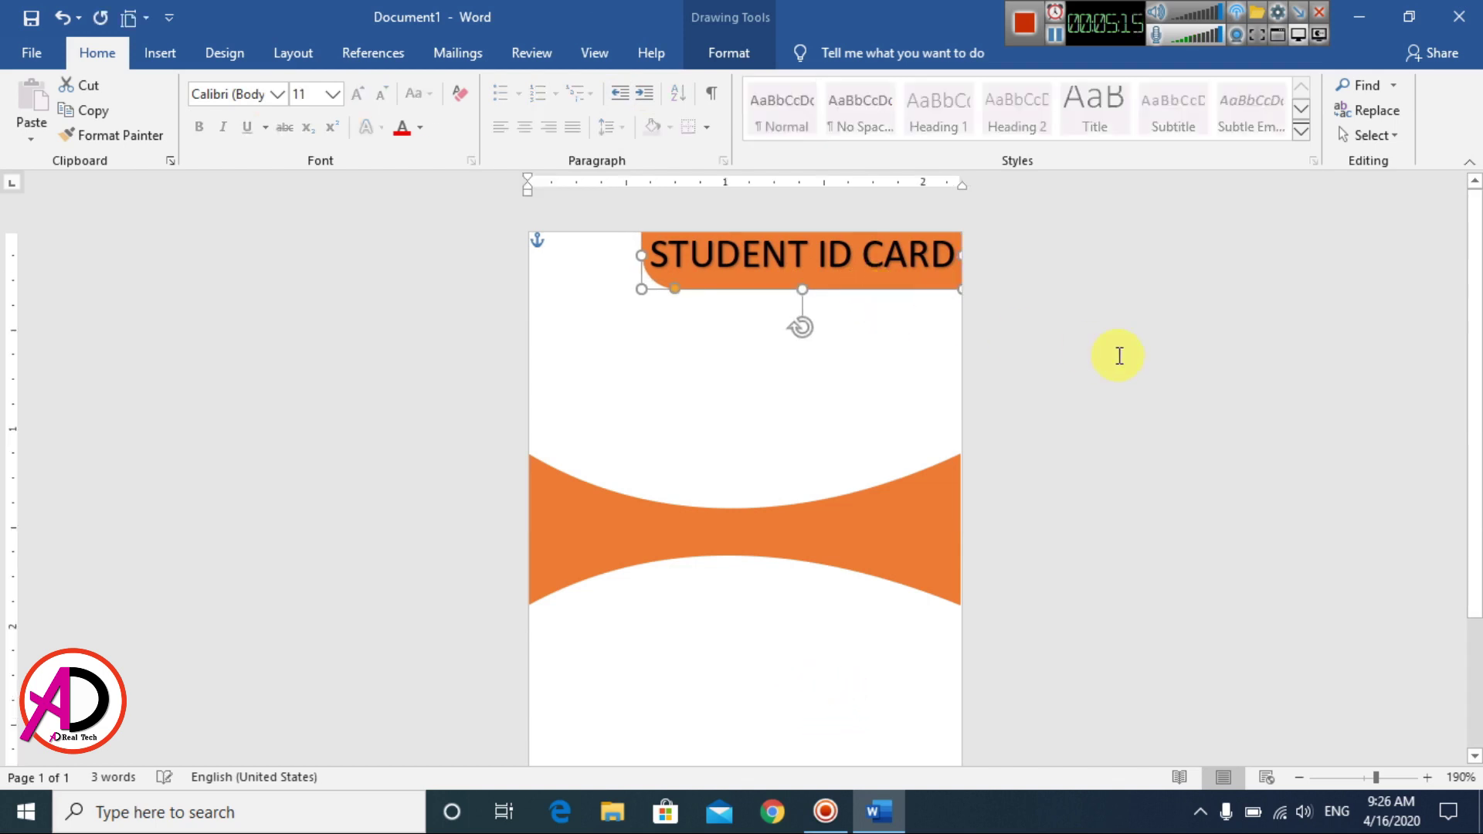
click(809, 256)
drag(841, 278, 844, 281)
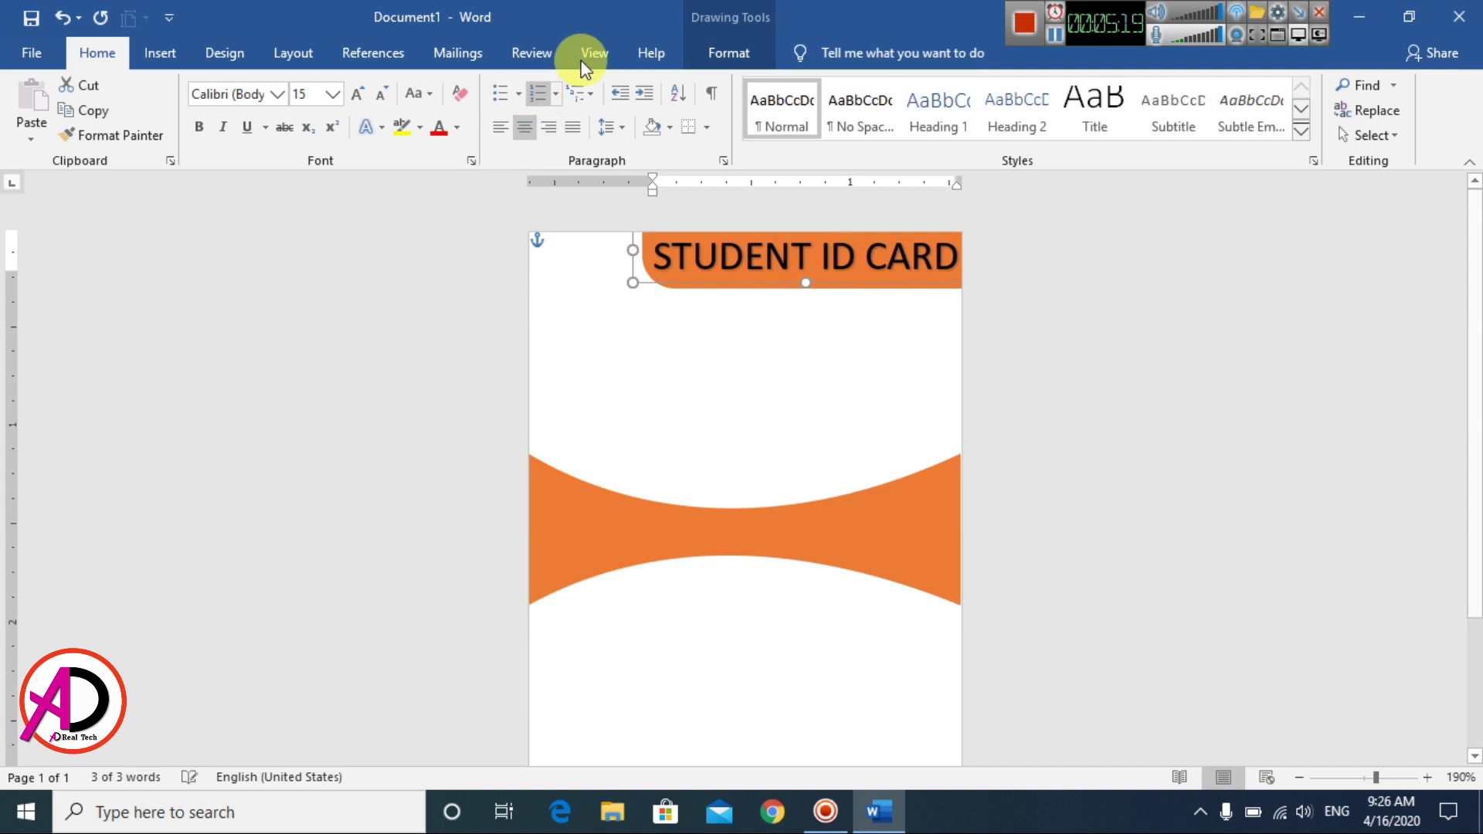
click(726, 51)
click(470, 87)
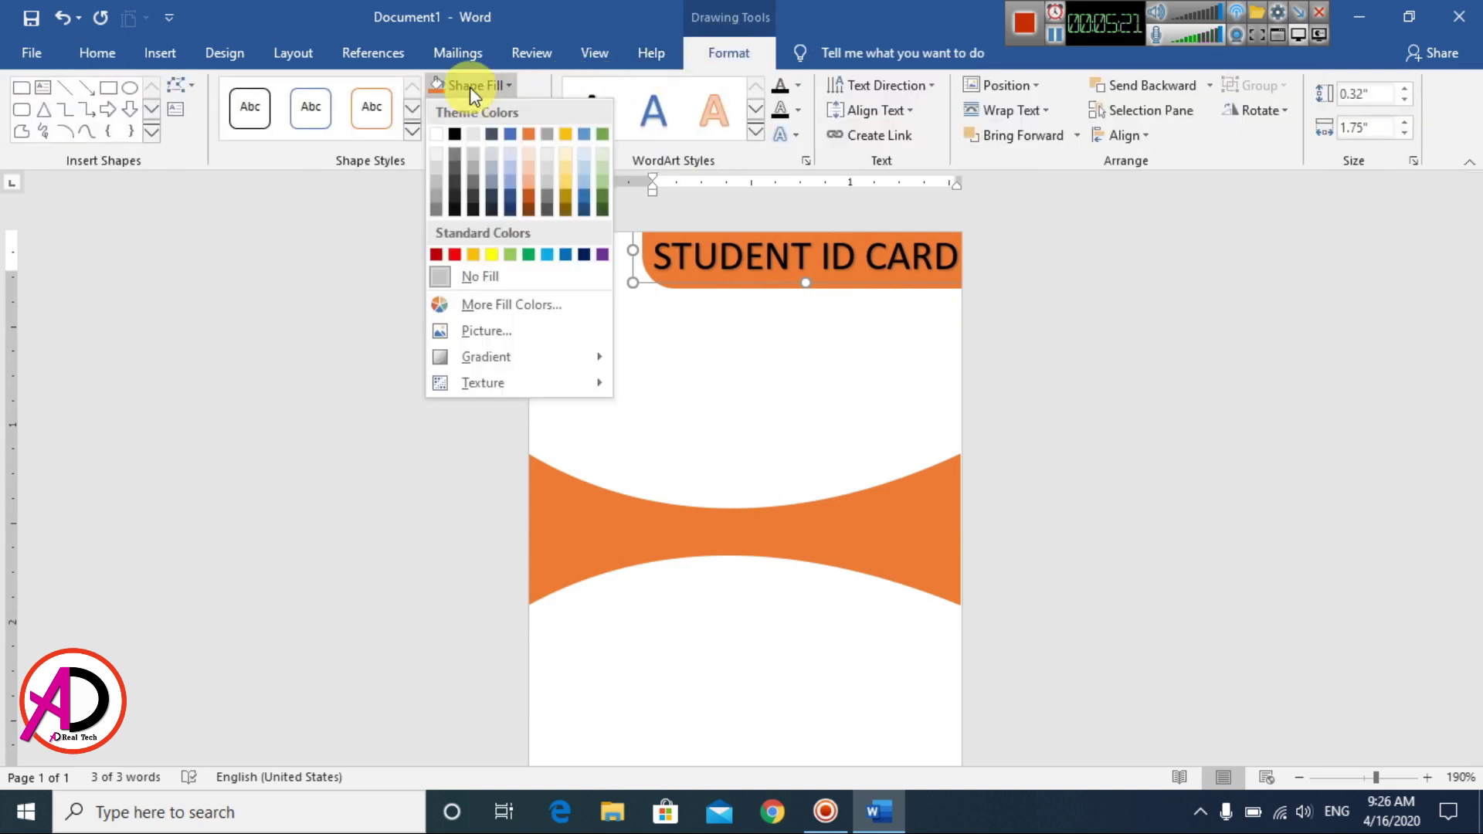
click(800, 84)
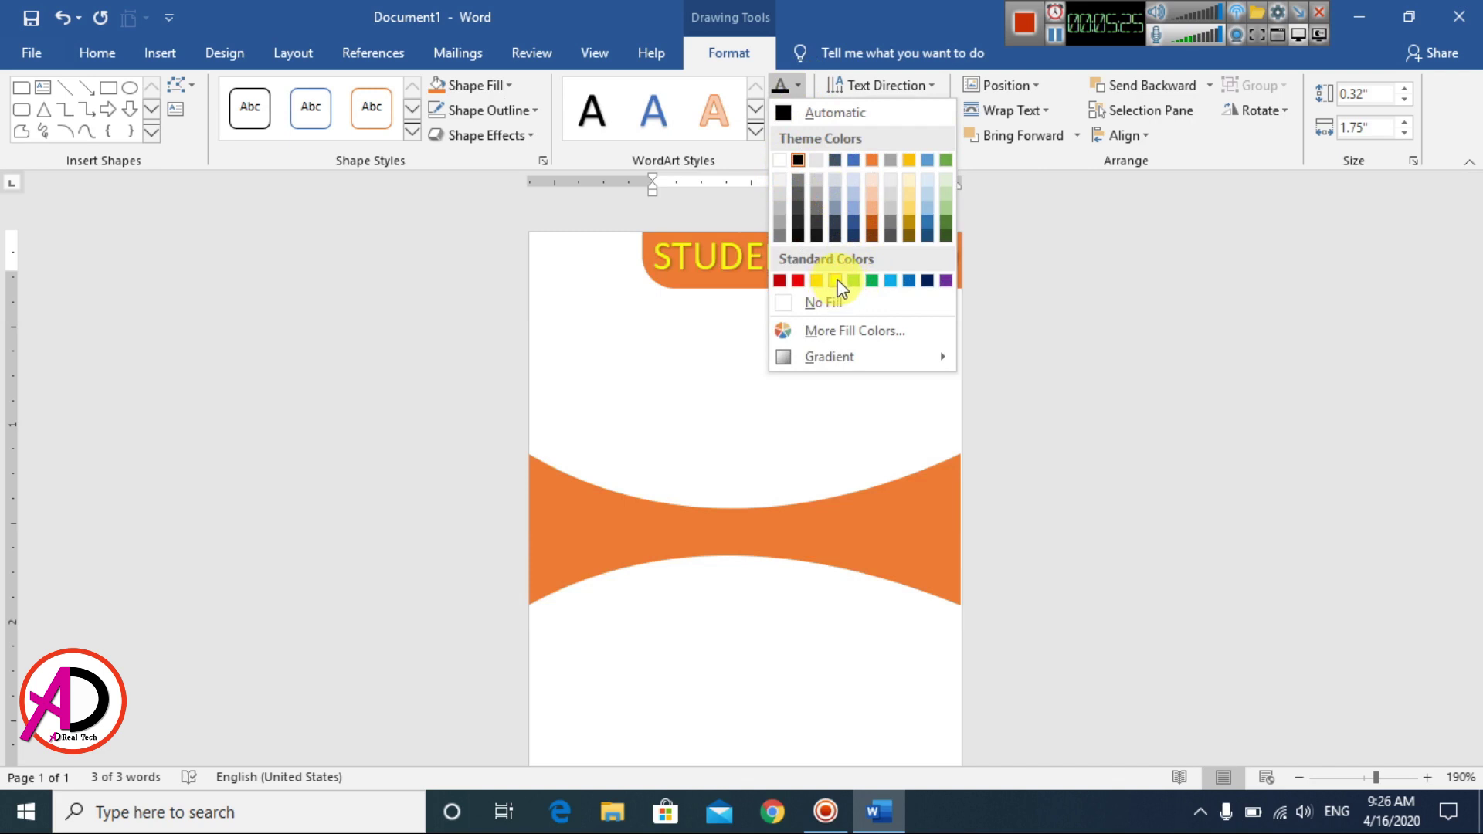
click(782, 159)
click(1053, 444)
scroll(1077, 558, down, 5)
scroll(1077, 558, down, 1)
scroll(514, 359, up, 2)
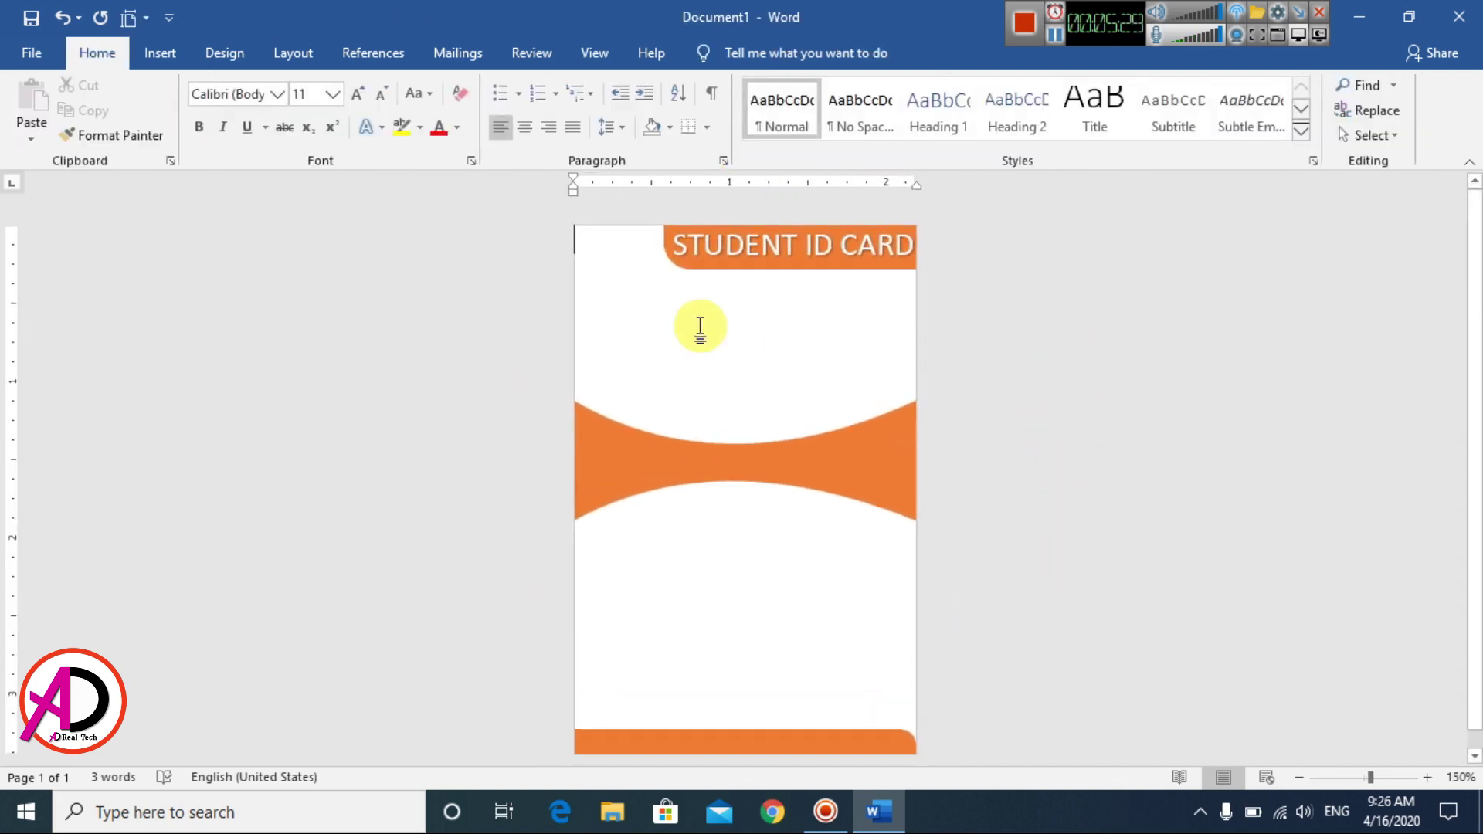
- Insert the 'new photo' picture from the Photo folder onto the card
click(161, 54)
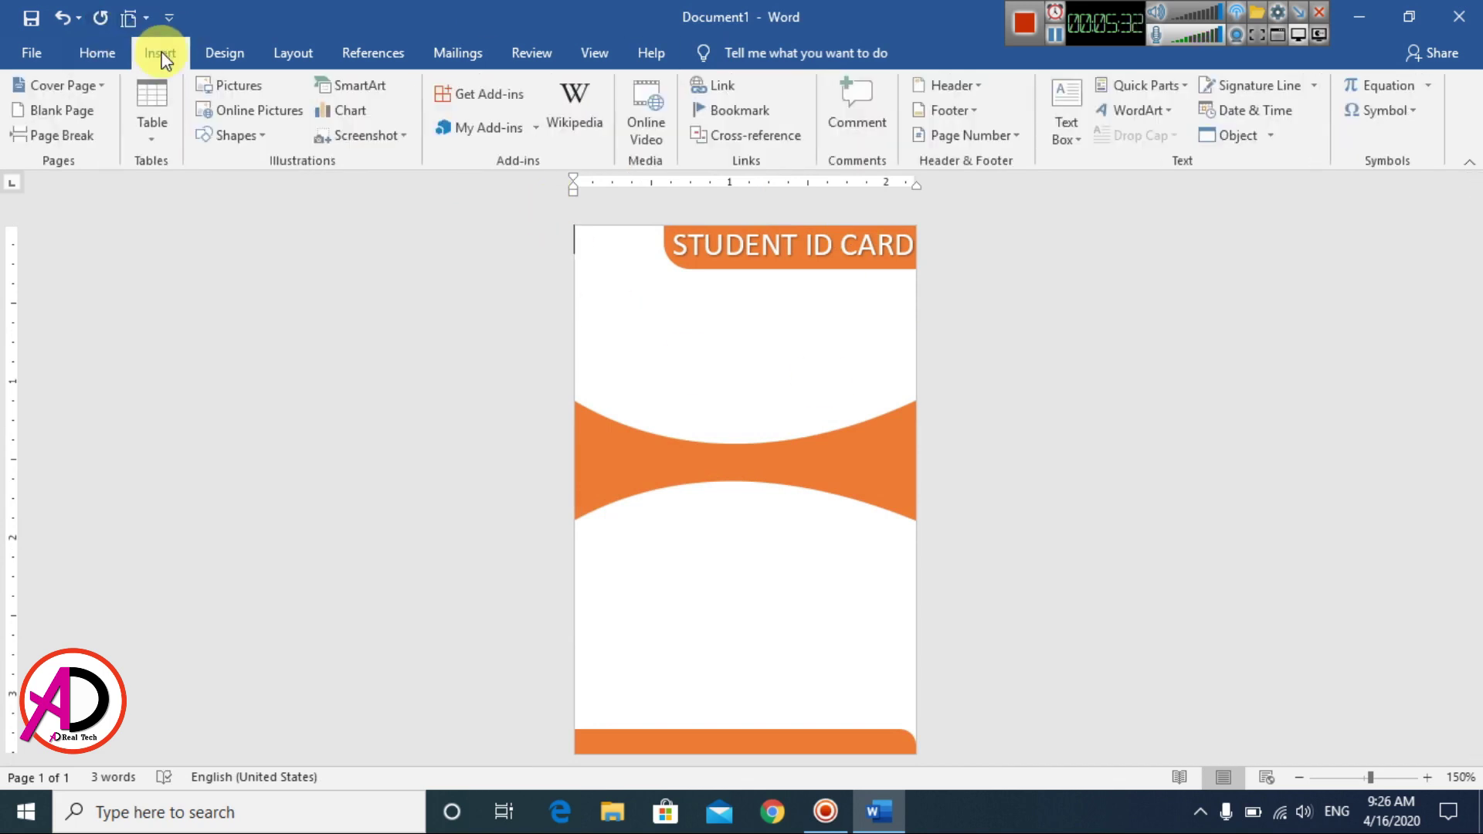
click(231, 87)
click(213, 550)
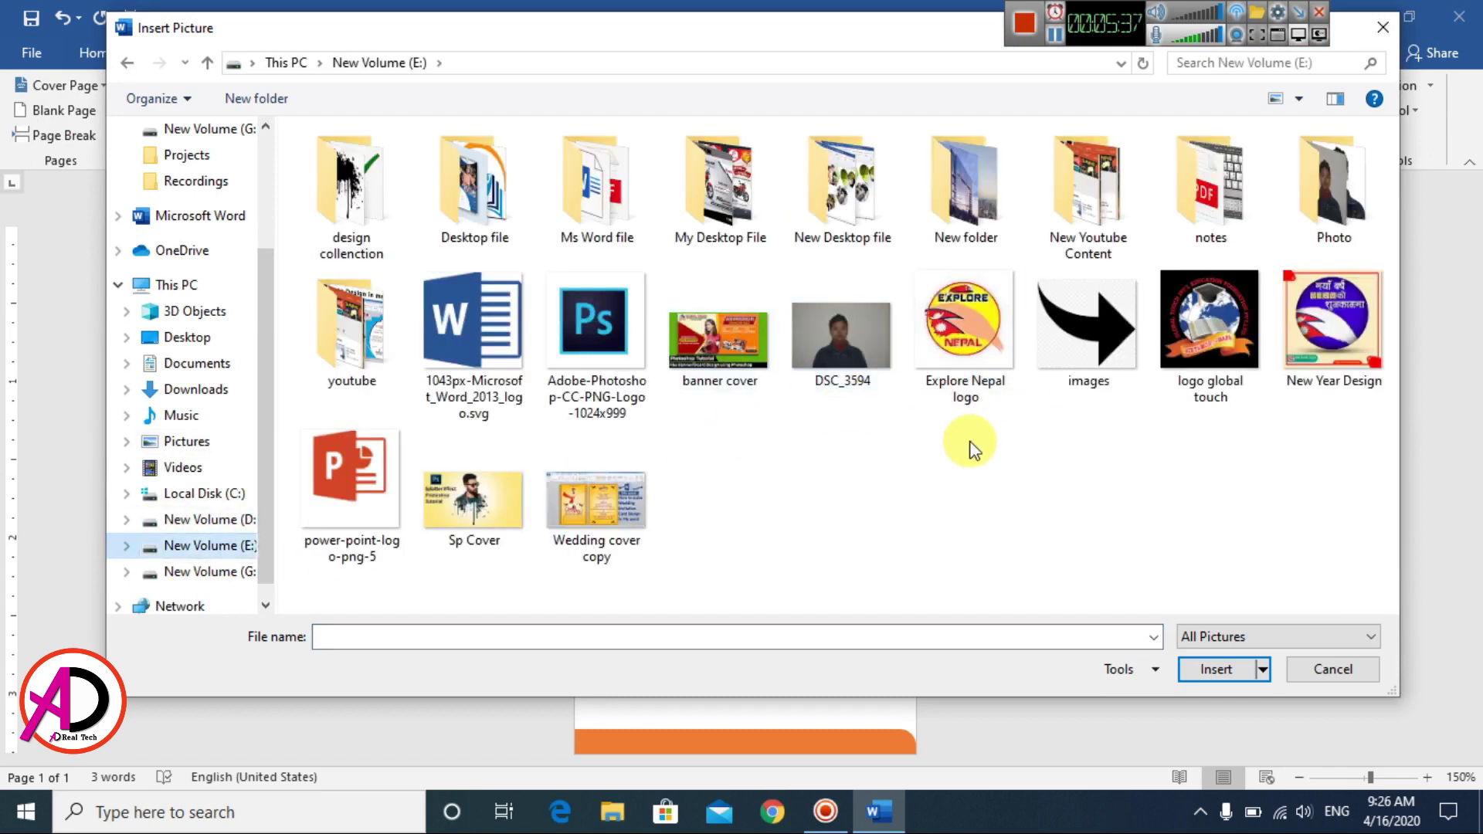
double_click(1332, 182)
click(474, 183)
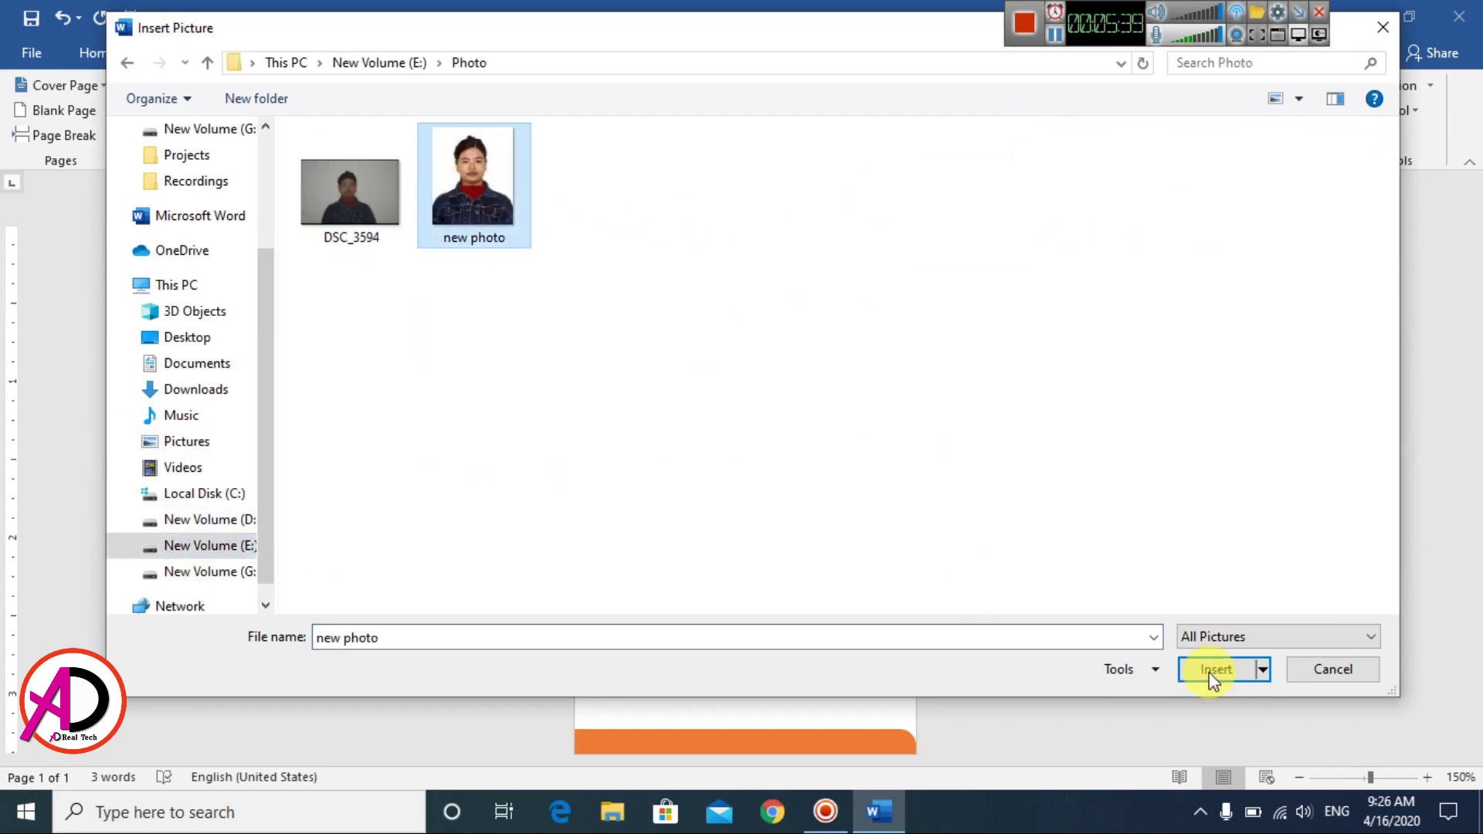
click(1210, 669)
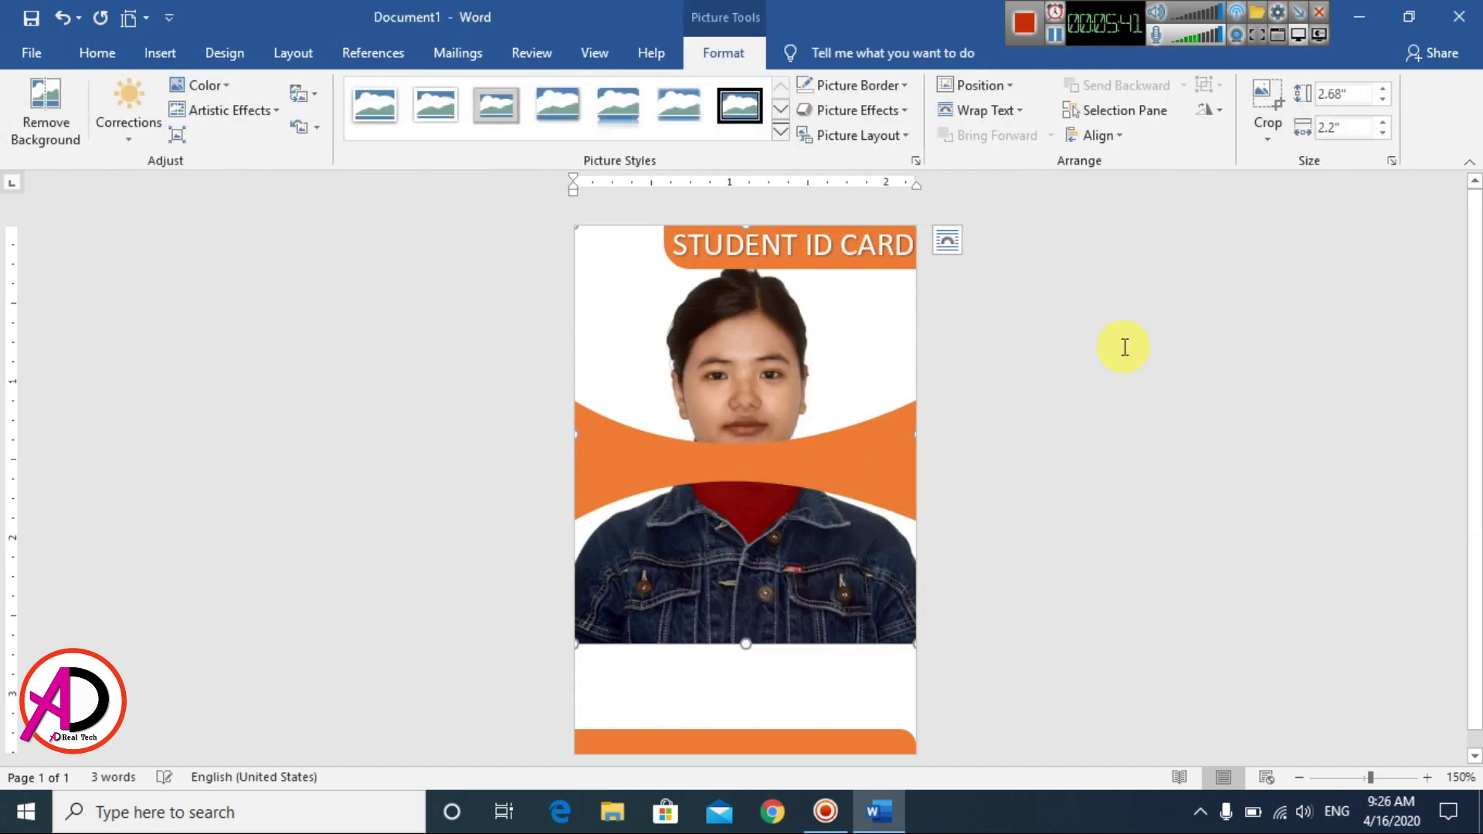
- Set the photo to In Front of Text, shrink it to 0.95" by 0.78", and move it onto the orange band
click(994, 111)
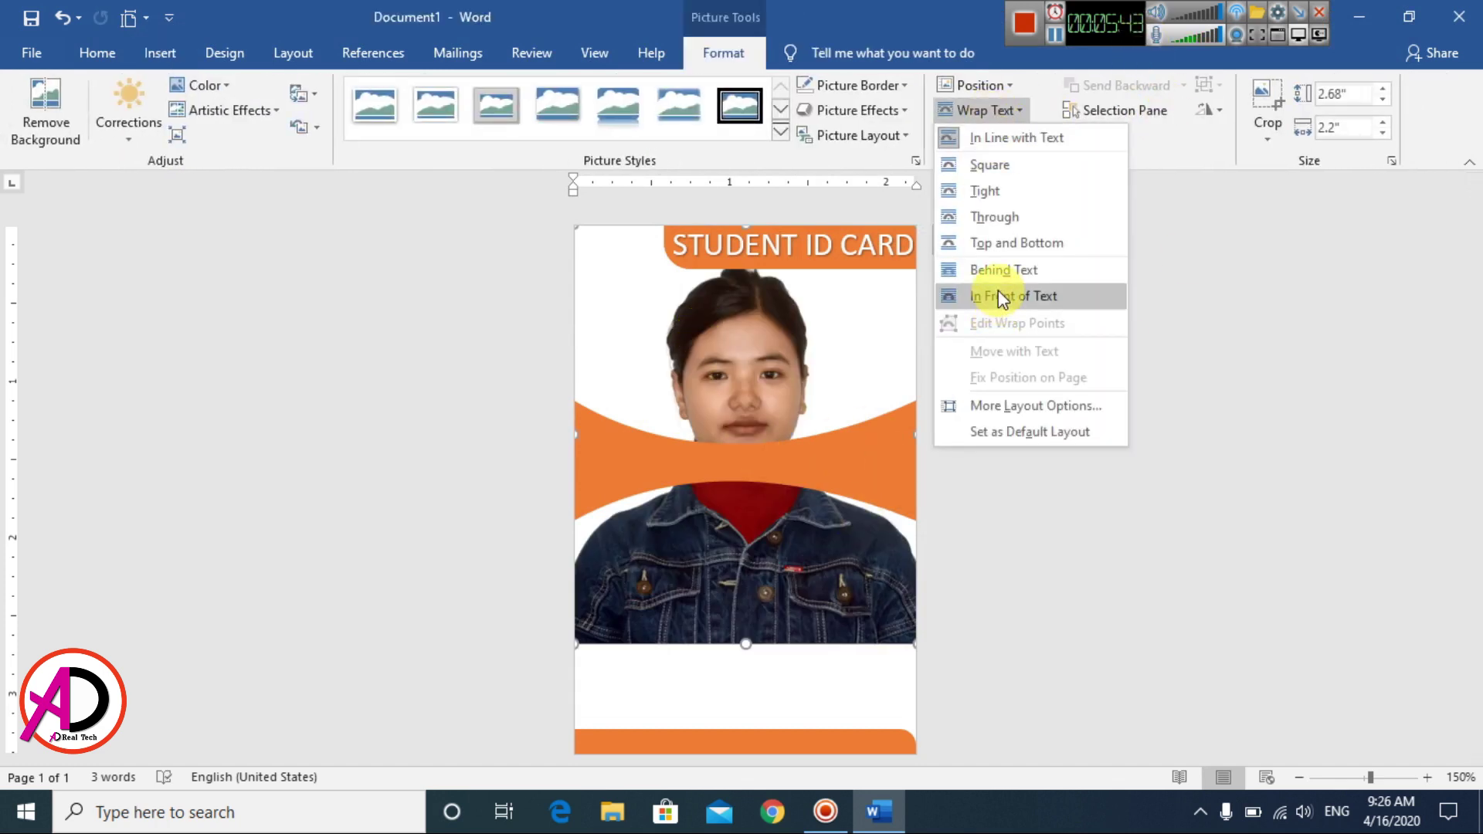
click(947, 292)
drag(917, 228, 740, 438)
drag(805, 376, 786, 391)
drag(759, 458, 772, 445)
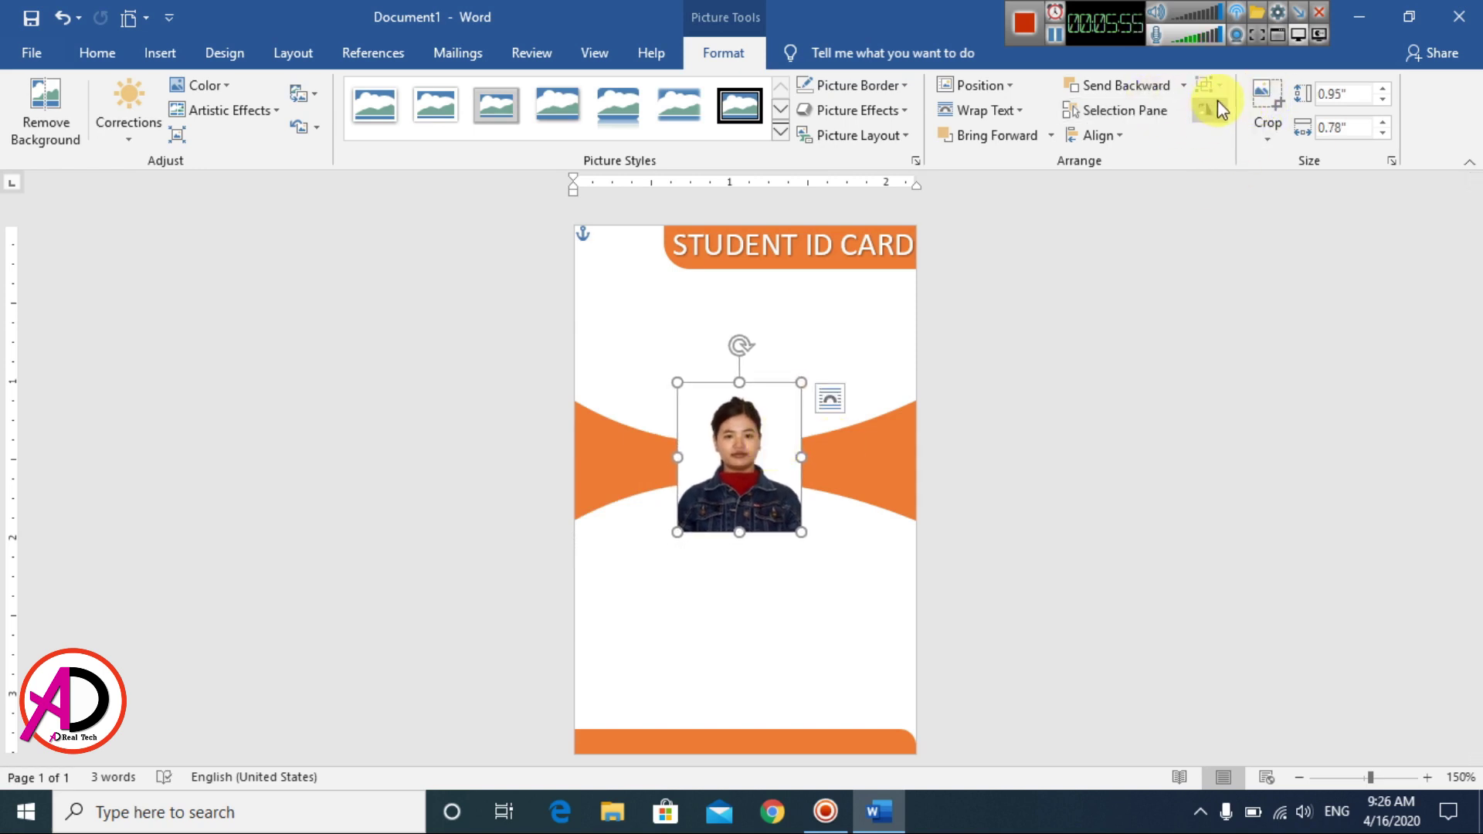
- Centre the photo horizontally on the card and crop in its left and right edges
click(1113, 136)
click(1138, 203)
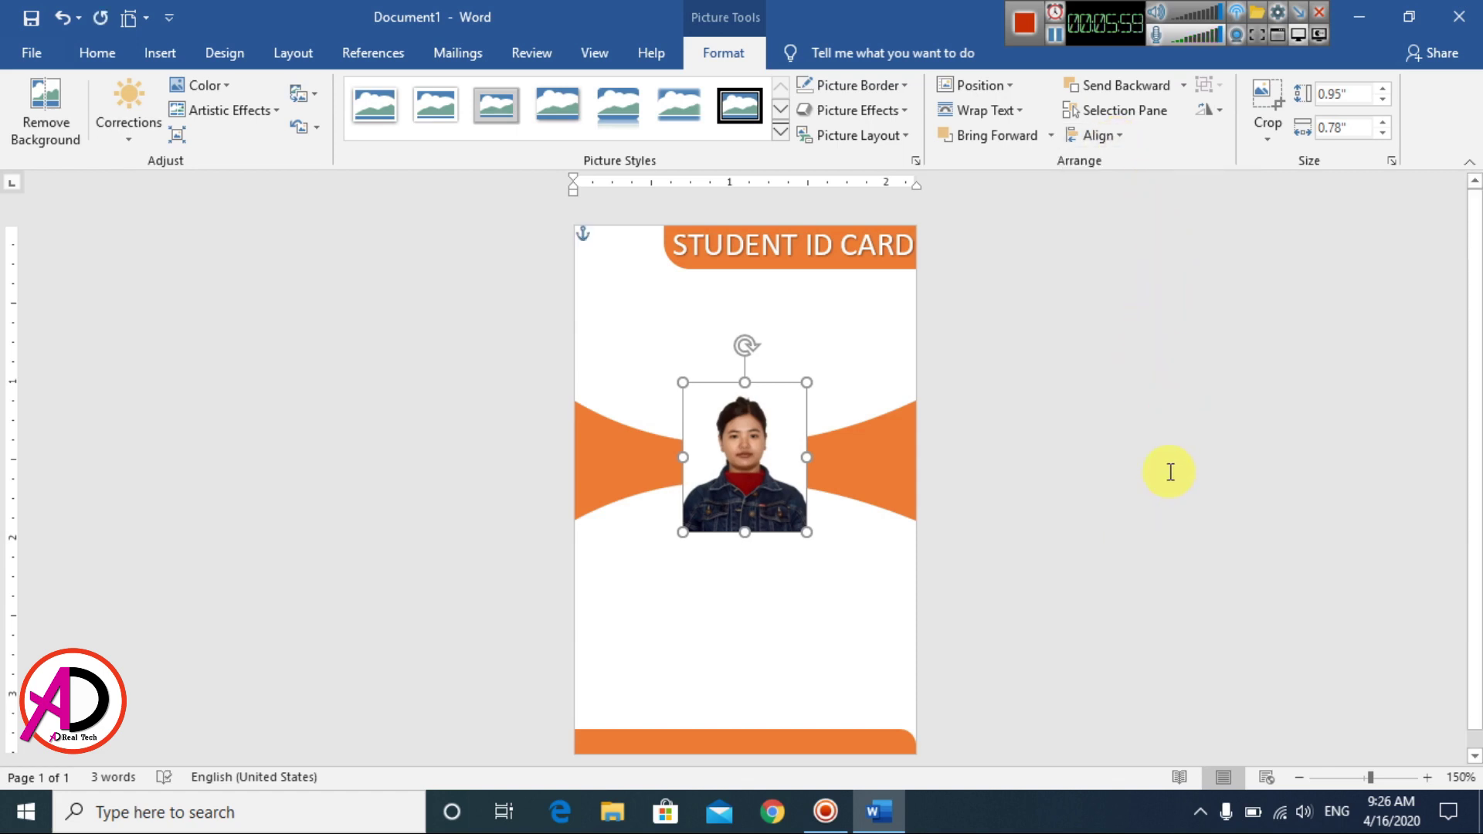
click(652, 473)
click(761, 474)
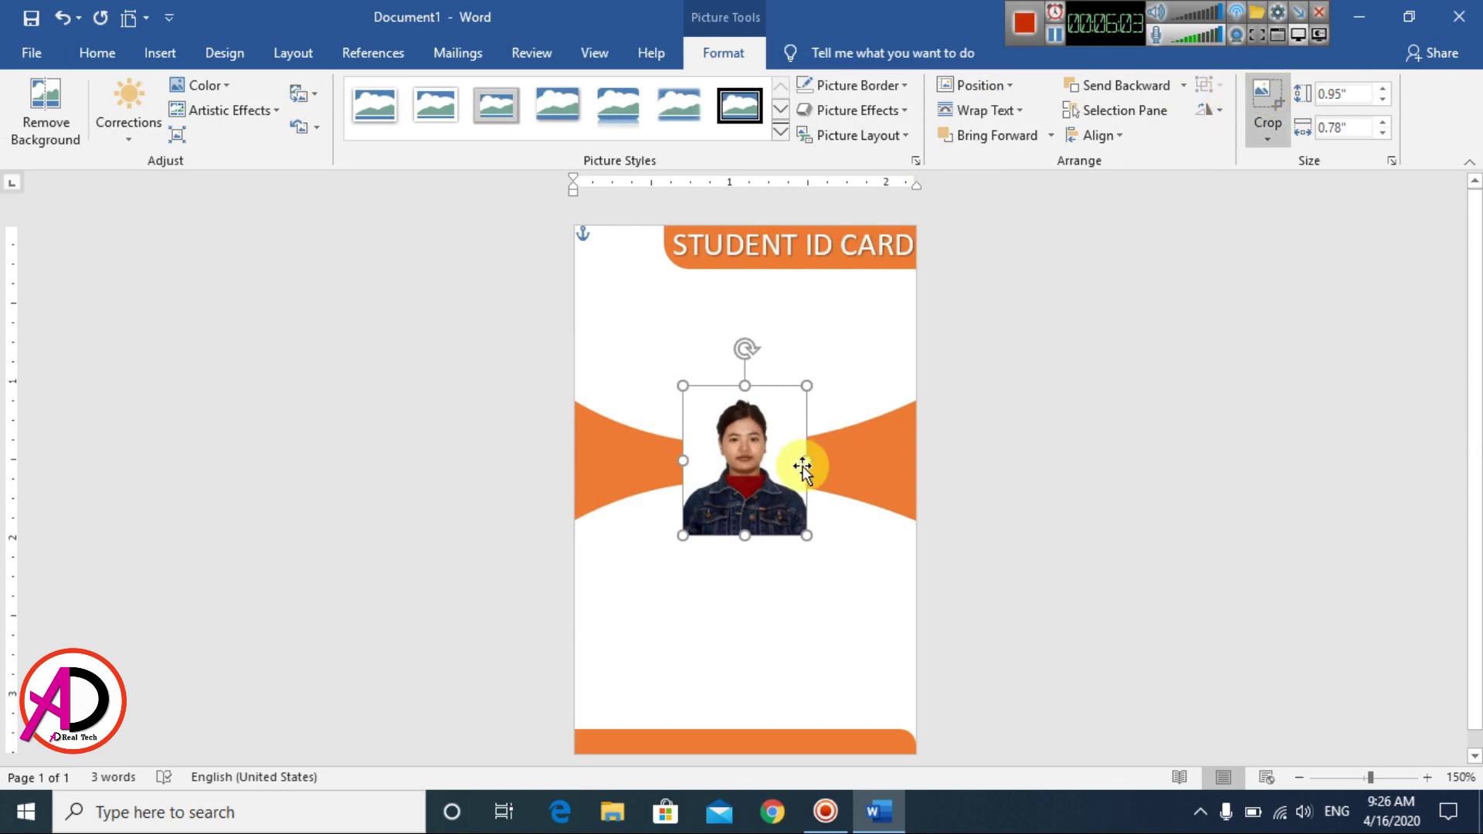
click(735, 513)
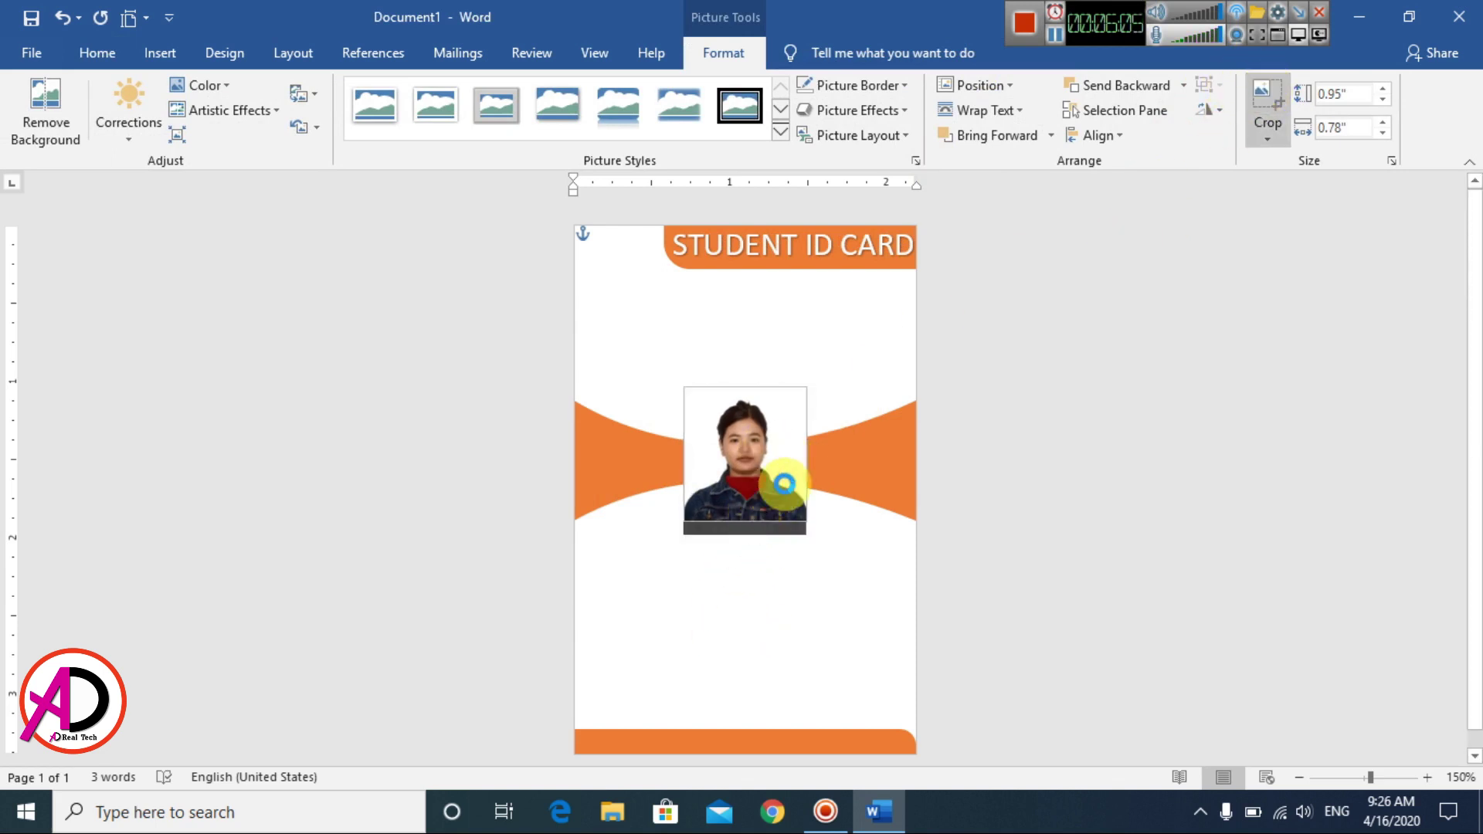
drag(805, 461, 792, 462)
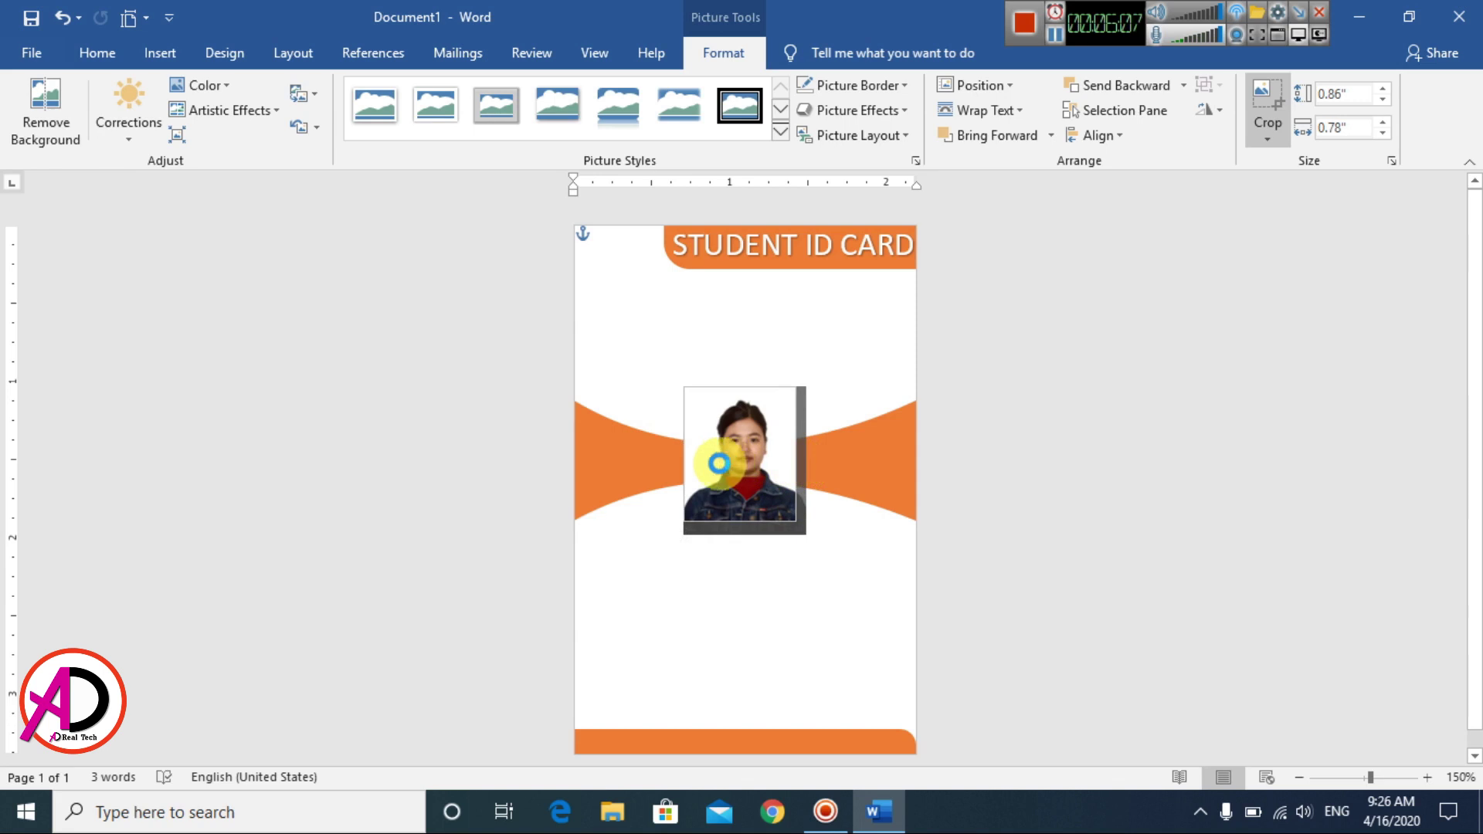
drag(688, 454, 693, 453)
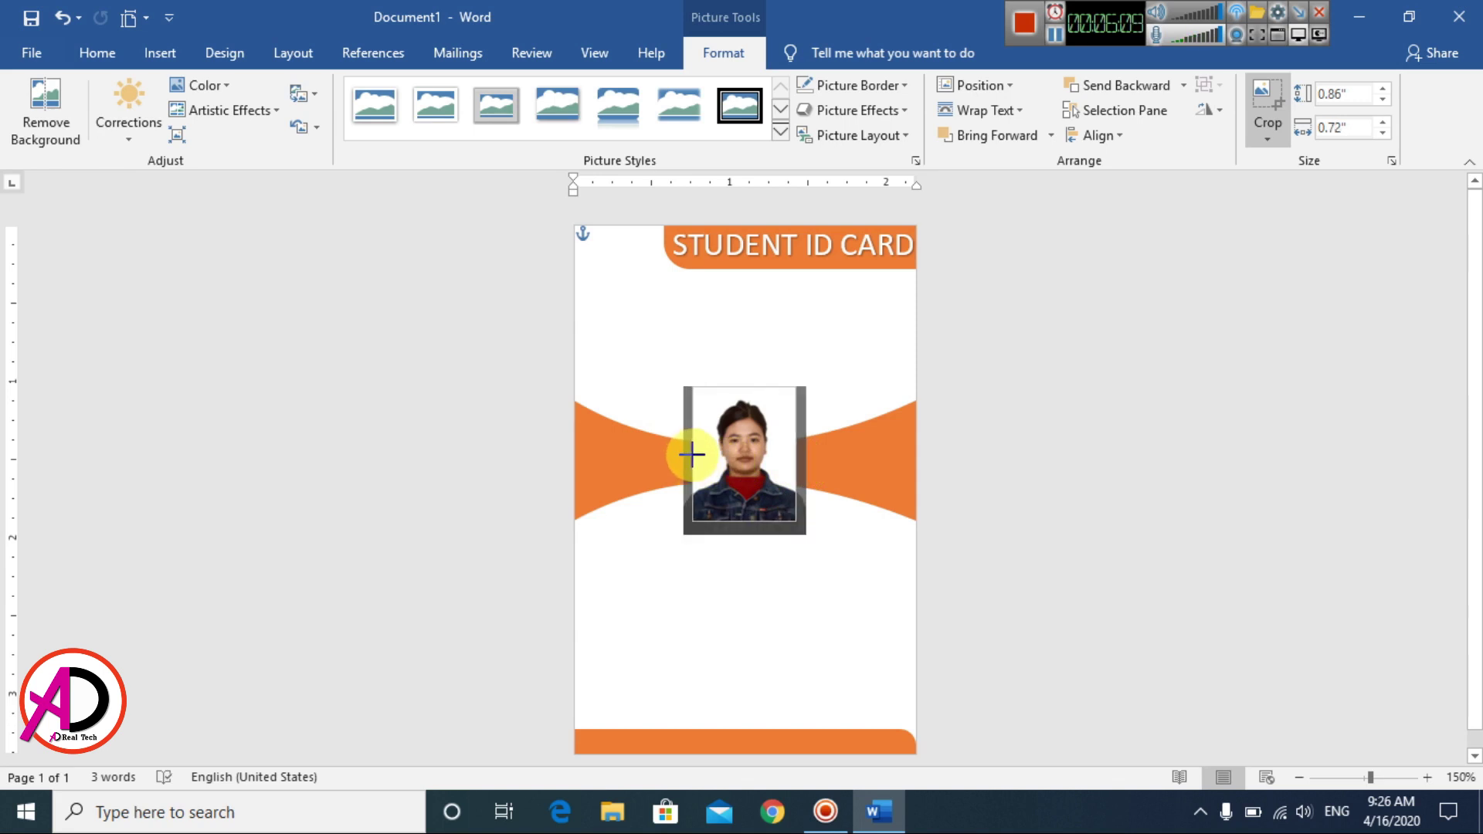
click(887, 497)
click(777, 510)
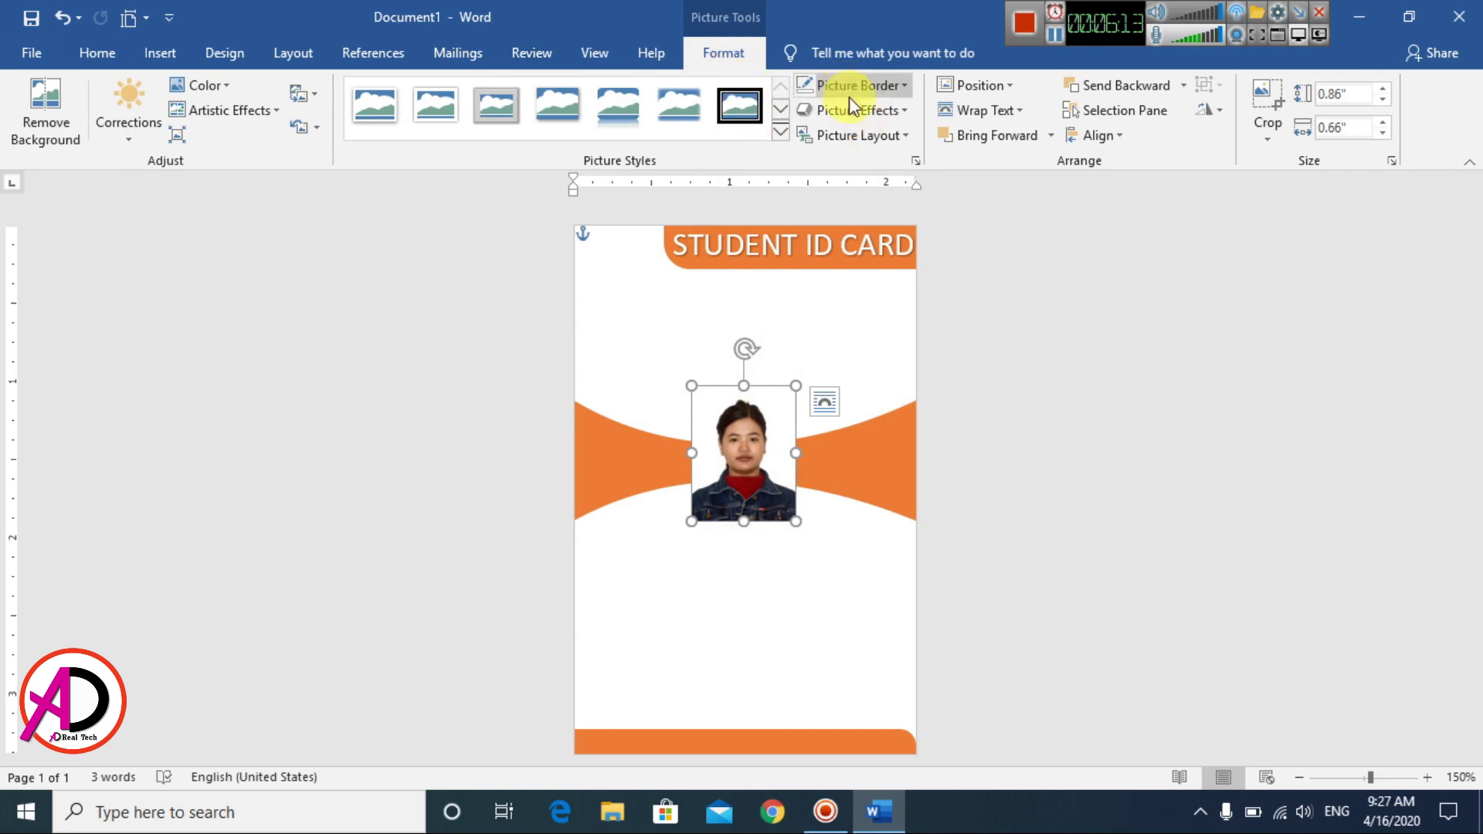
- Give the photo an orange Picture Border with 1½ pt weight
click(859, 83)
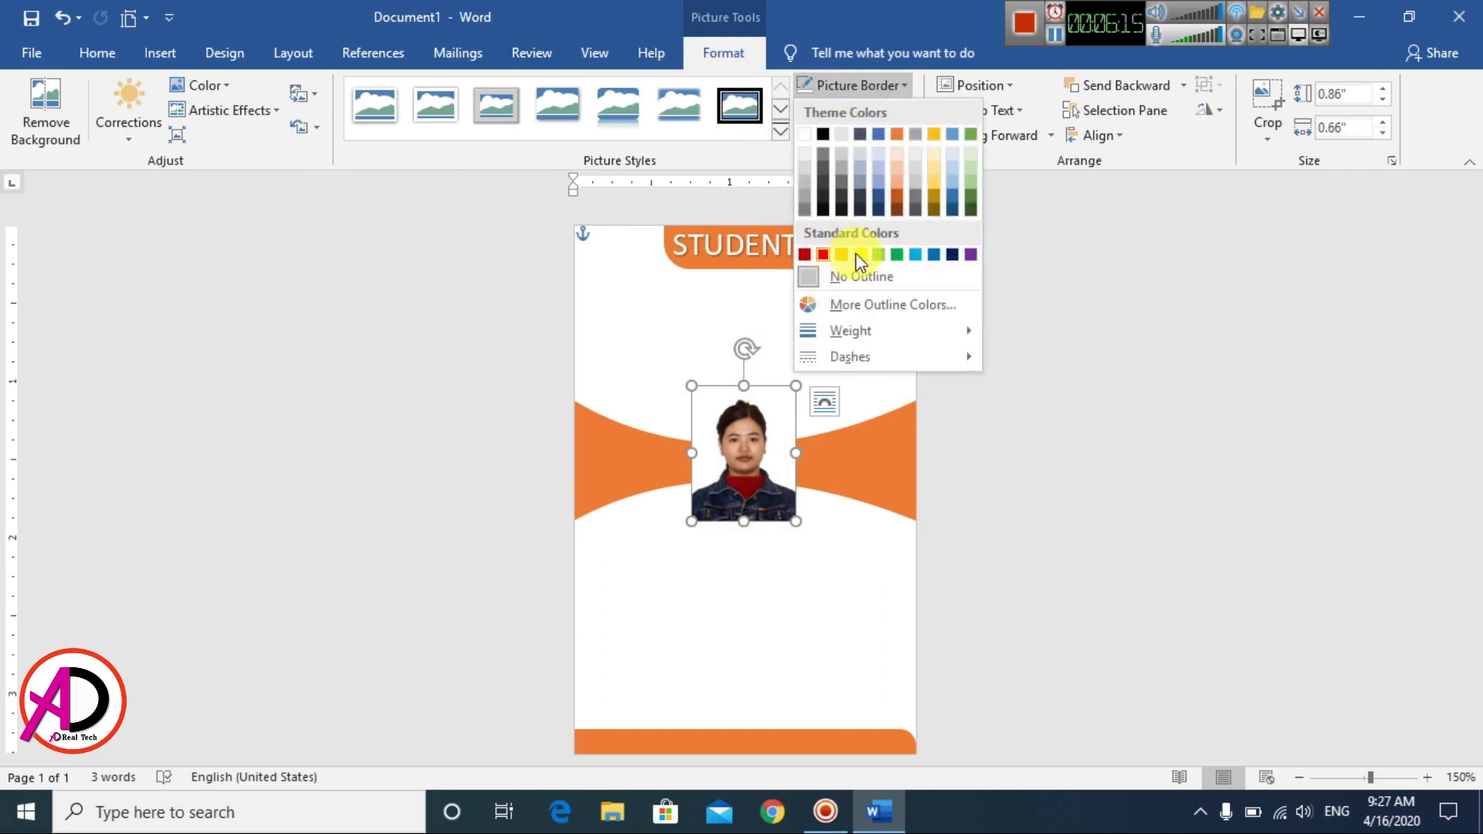
click(899, 138)
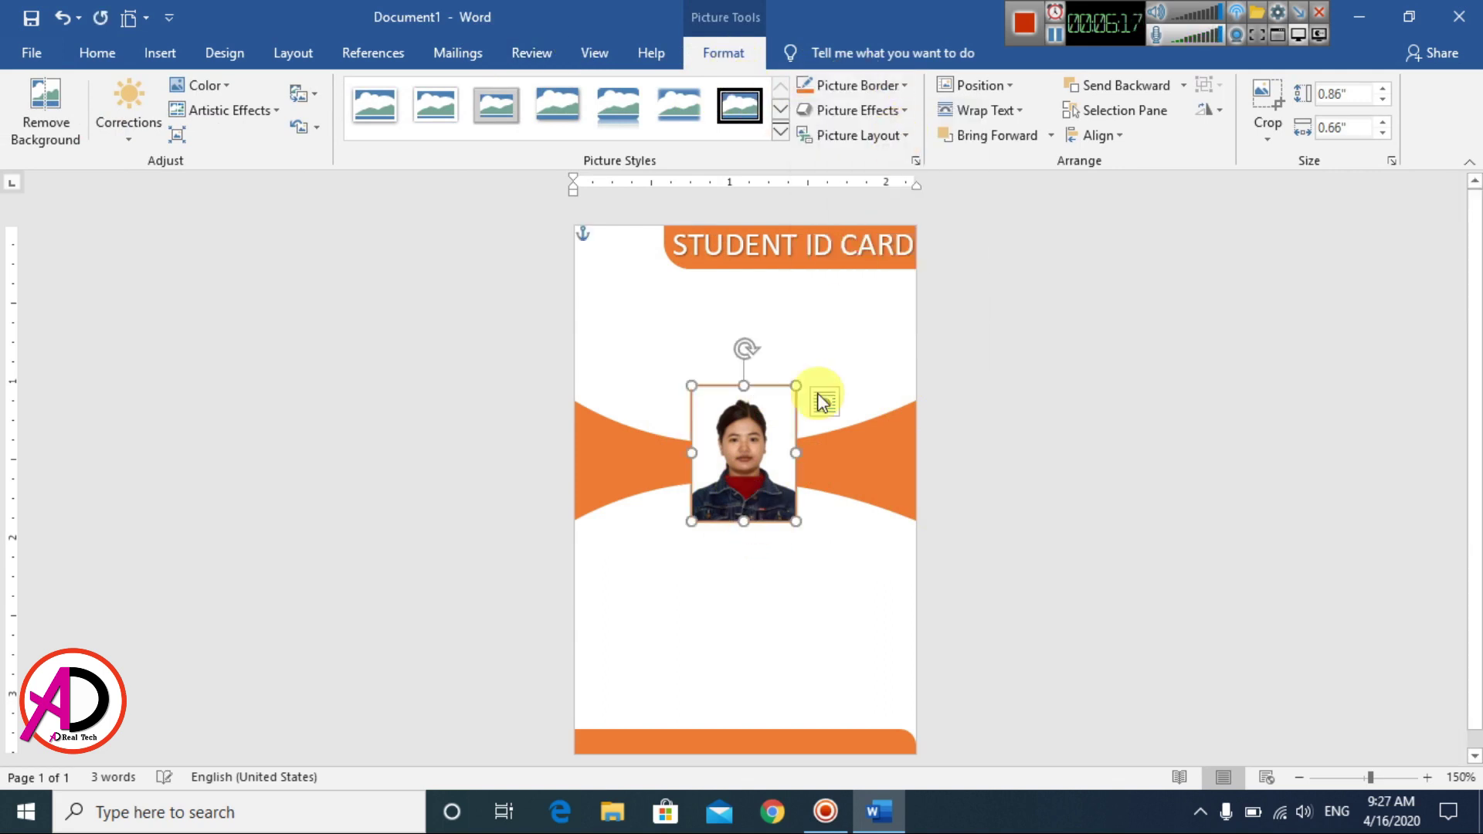
click(850, 86)
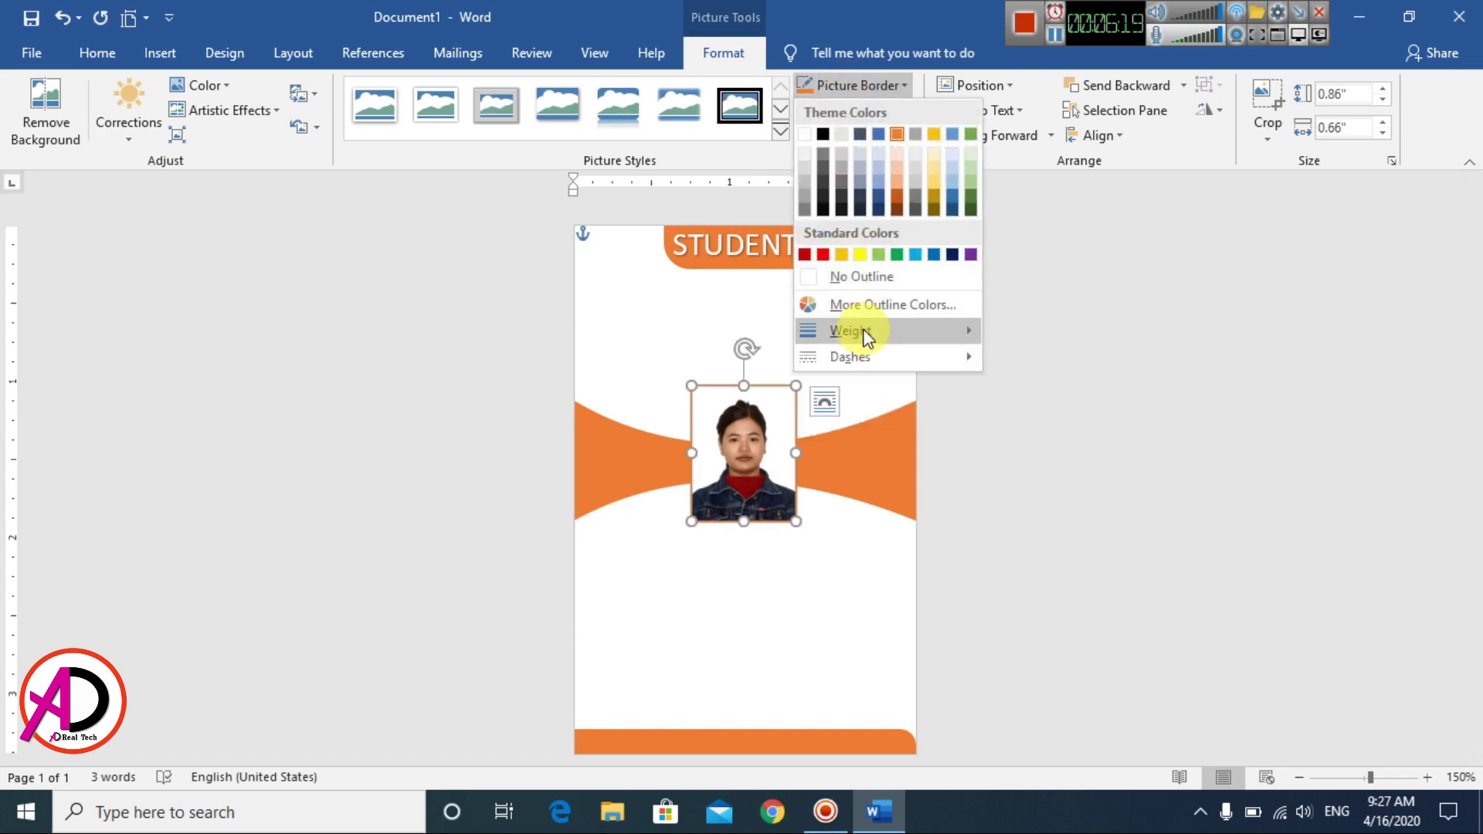
mouse_move(857, 331)
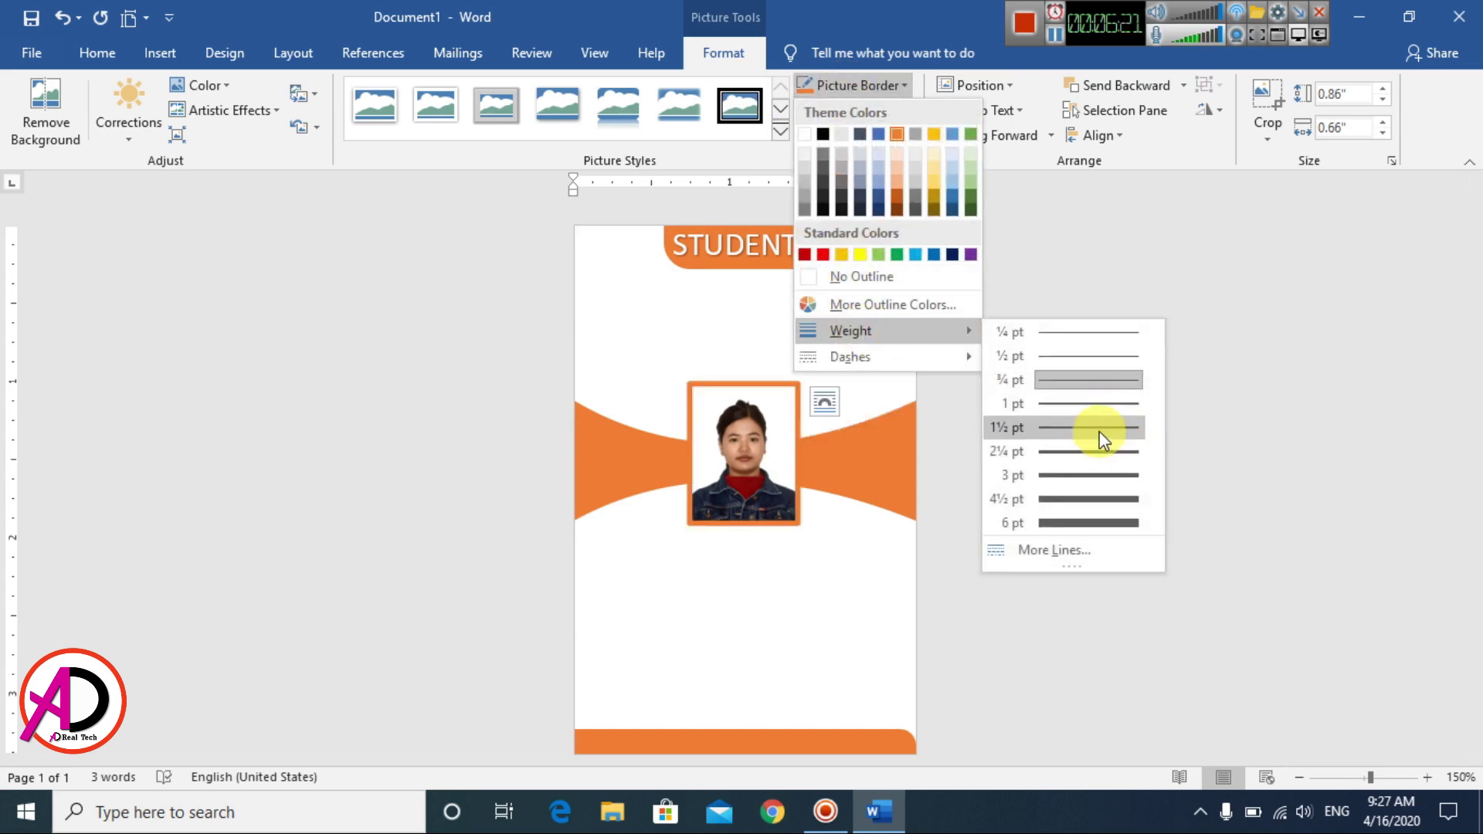
click(1101, 429)
click(996, 523)
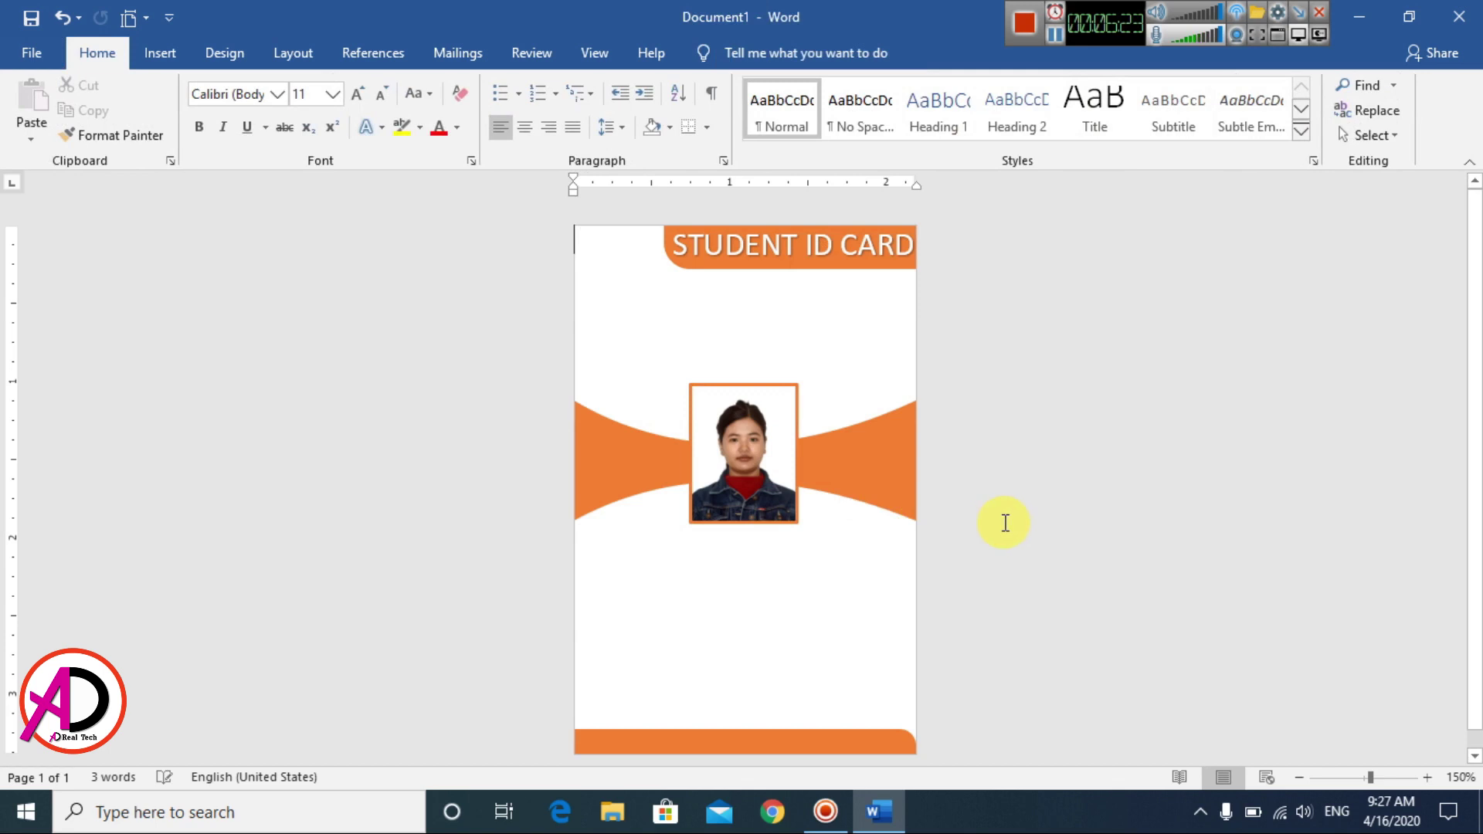
- Insert the 'logo global touch' picture from New Volume (E:) onto the card
scroll(1005, 521, up, 4)
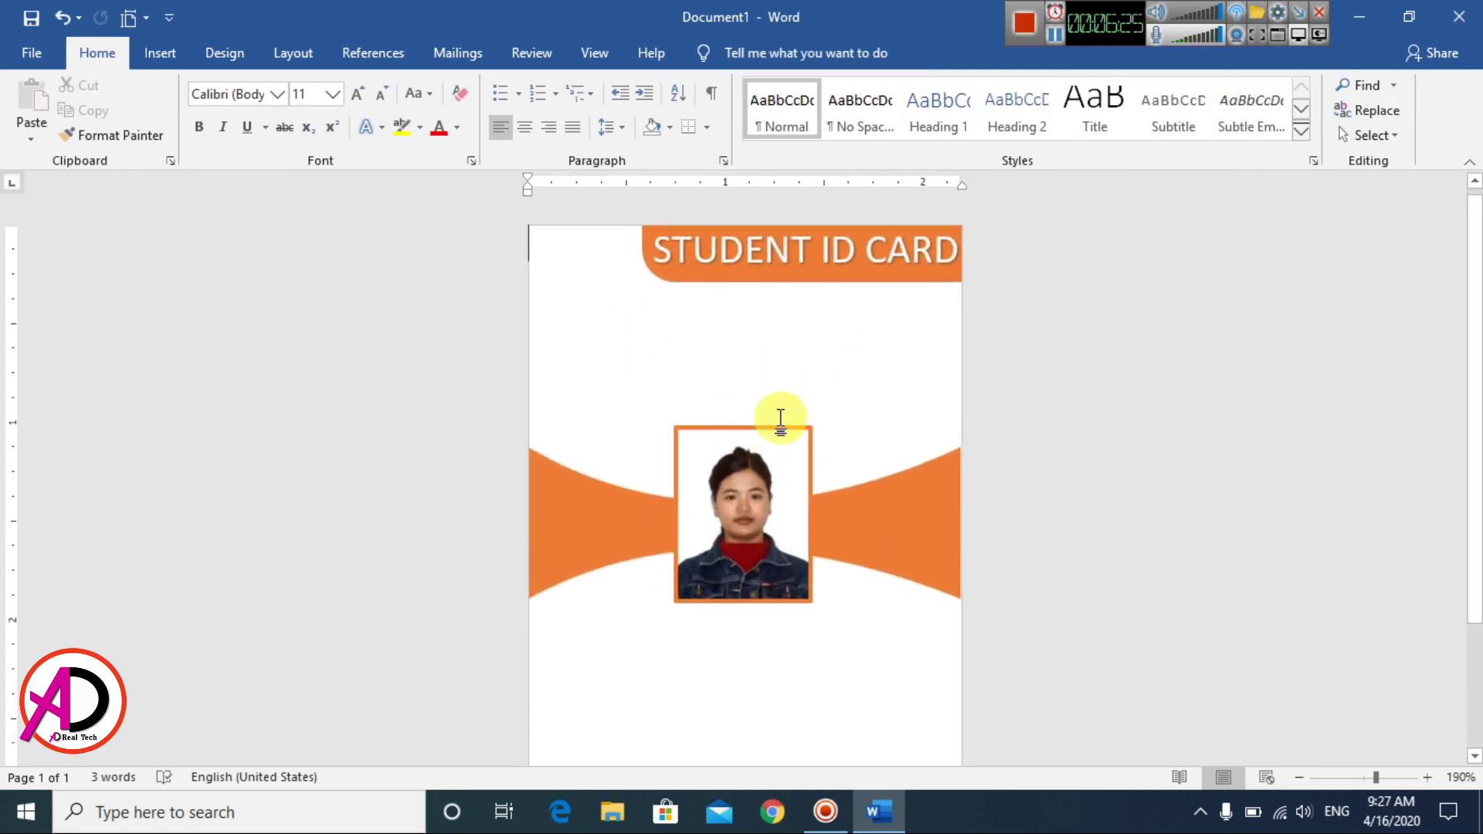
scroll(1006, 477, down, 5)
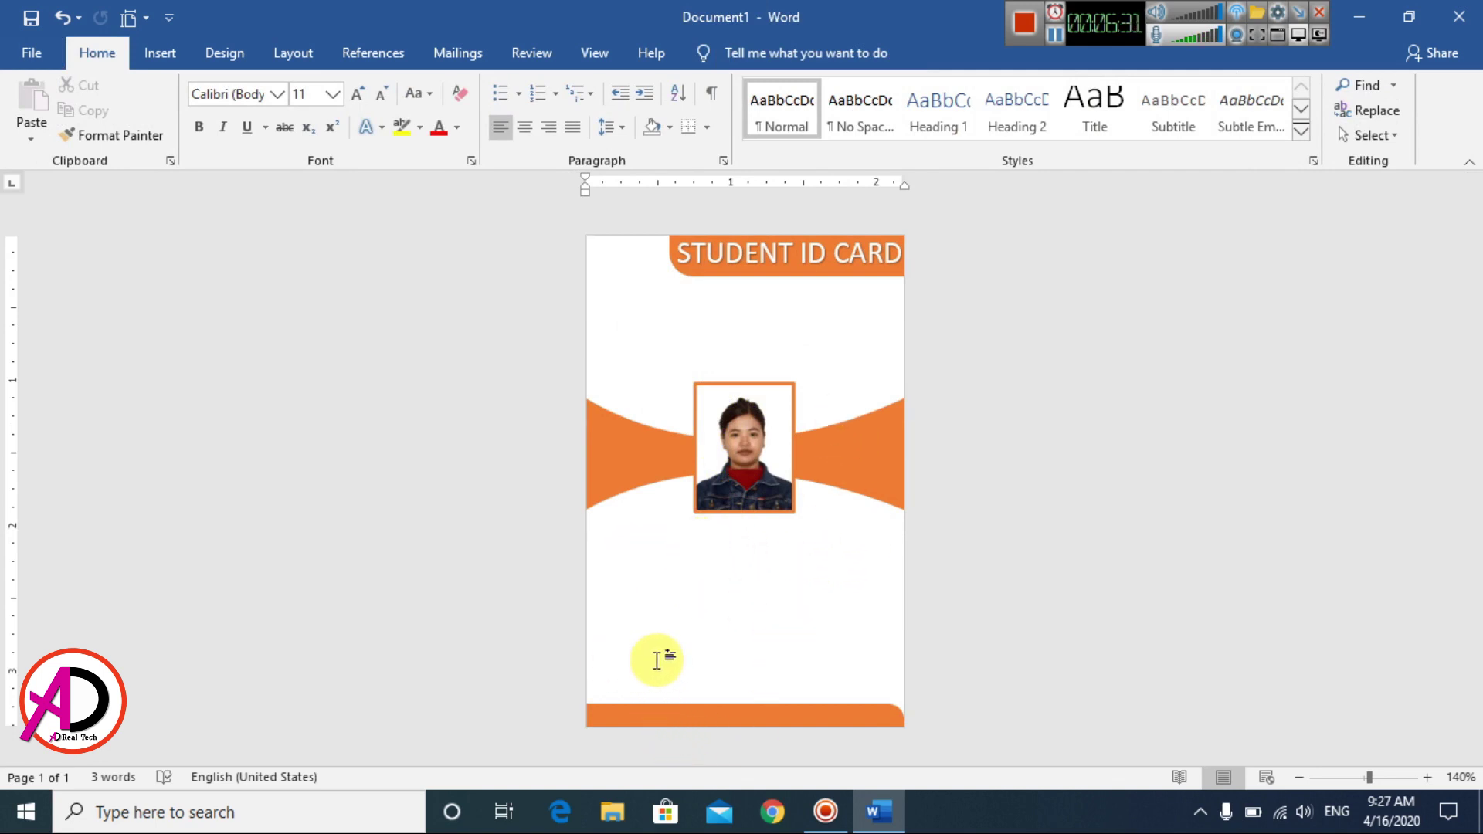
click(165, 54)
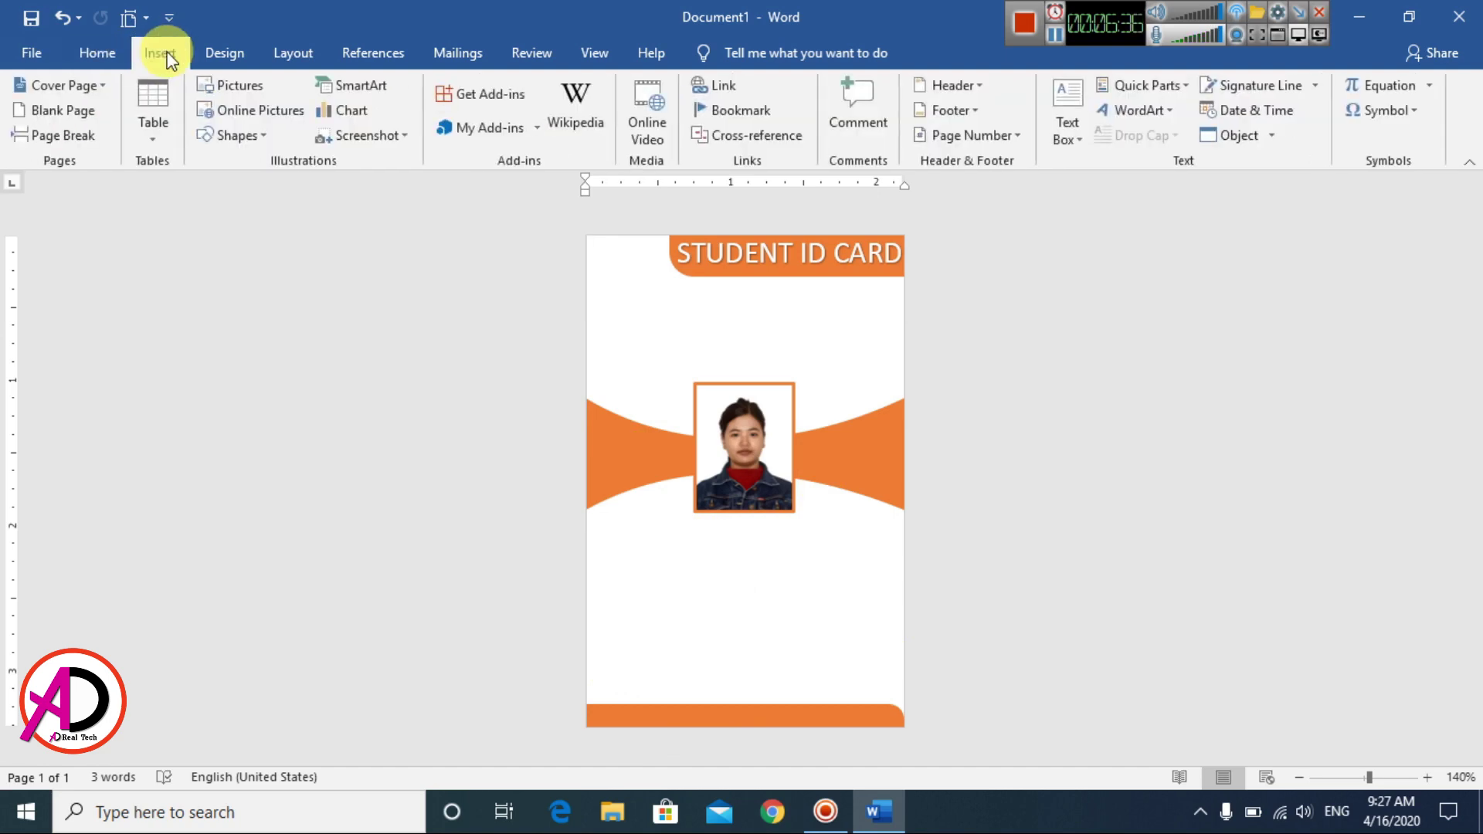
click(242, 88)
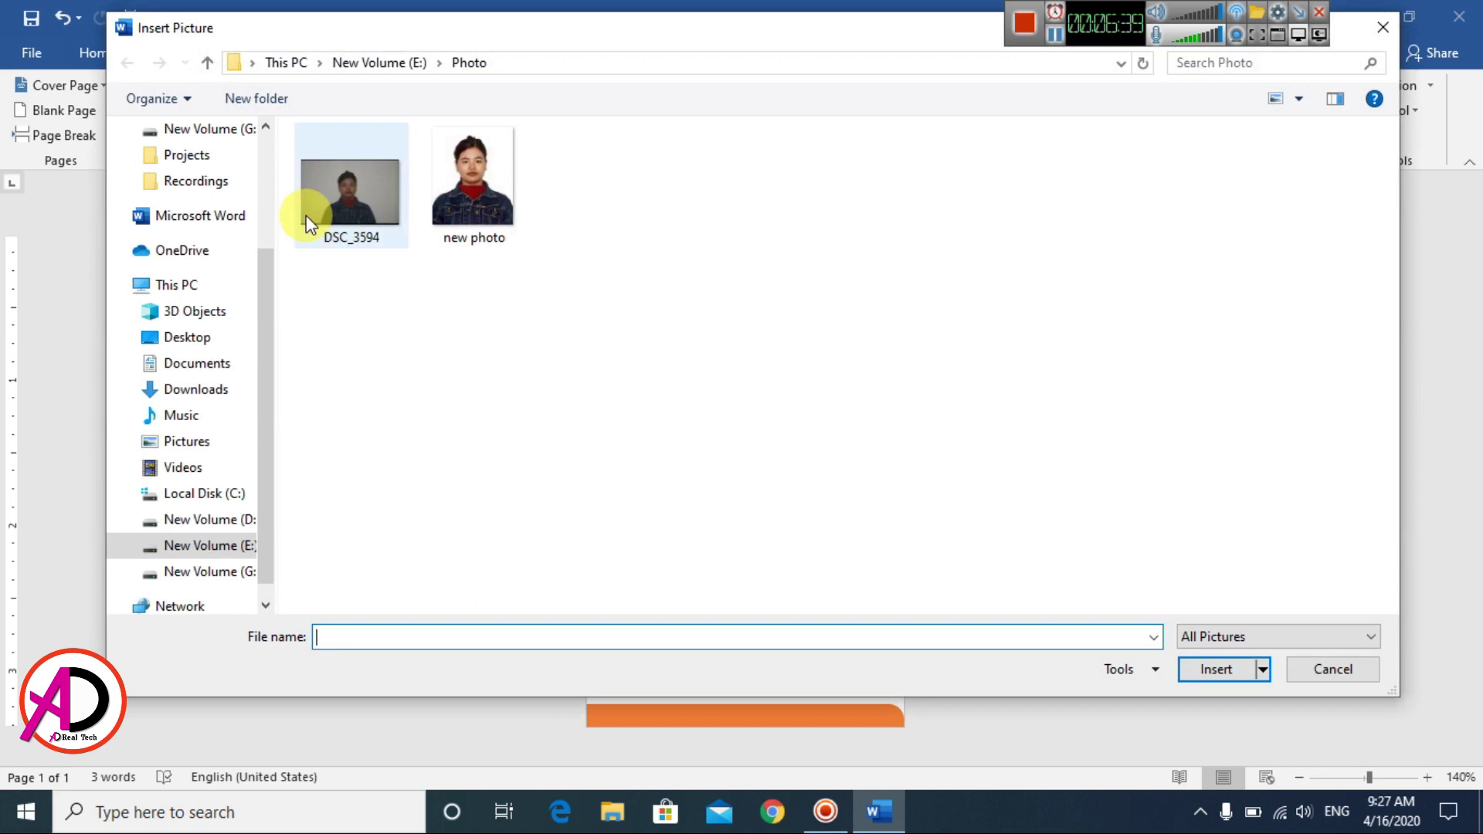
click(208, 546)
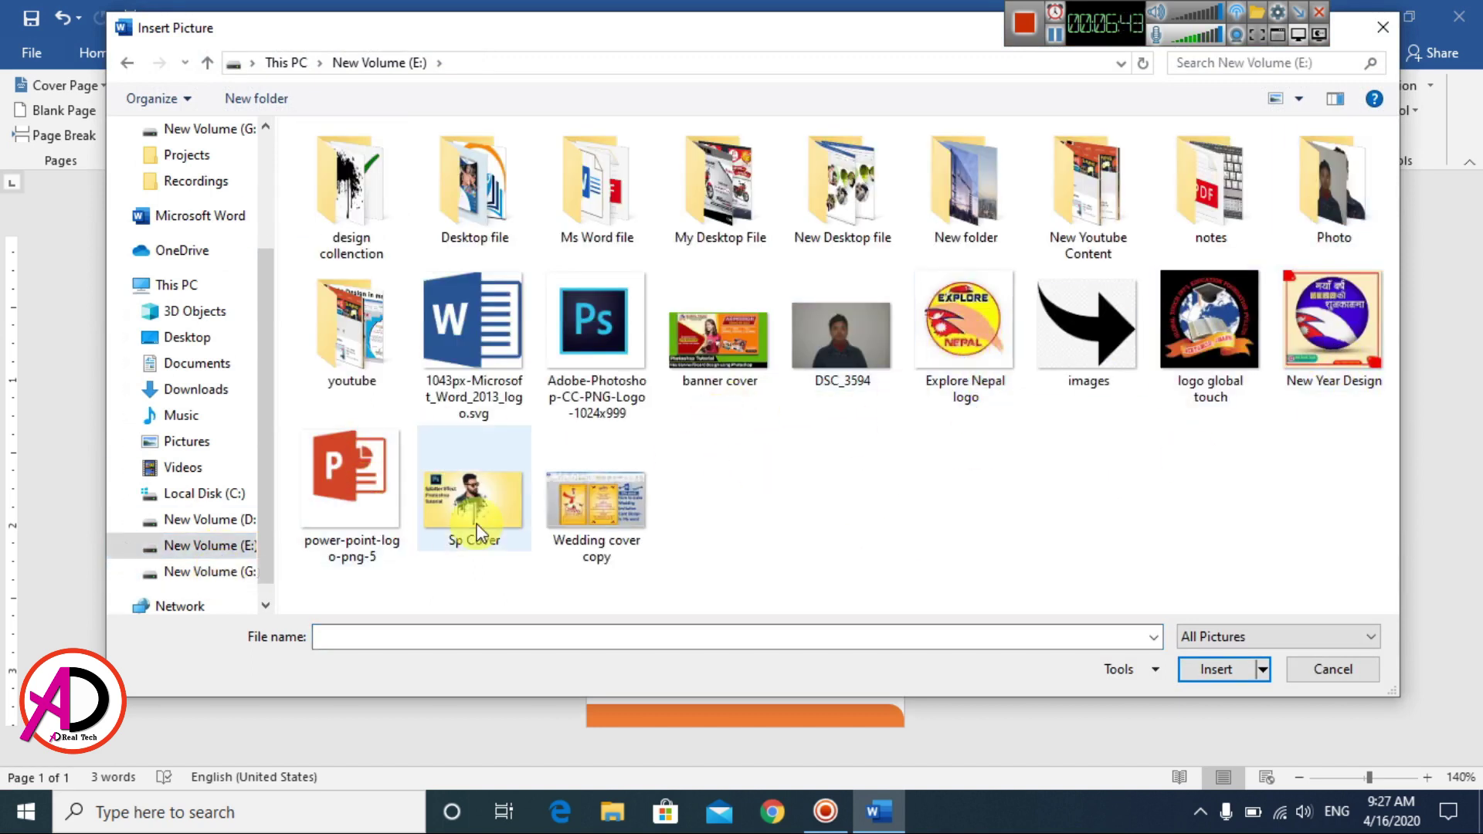
click(1209, 345)
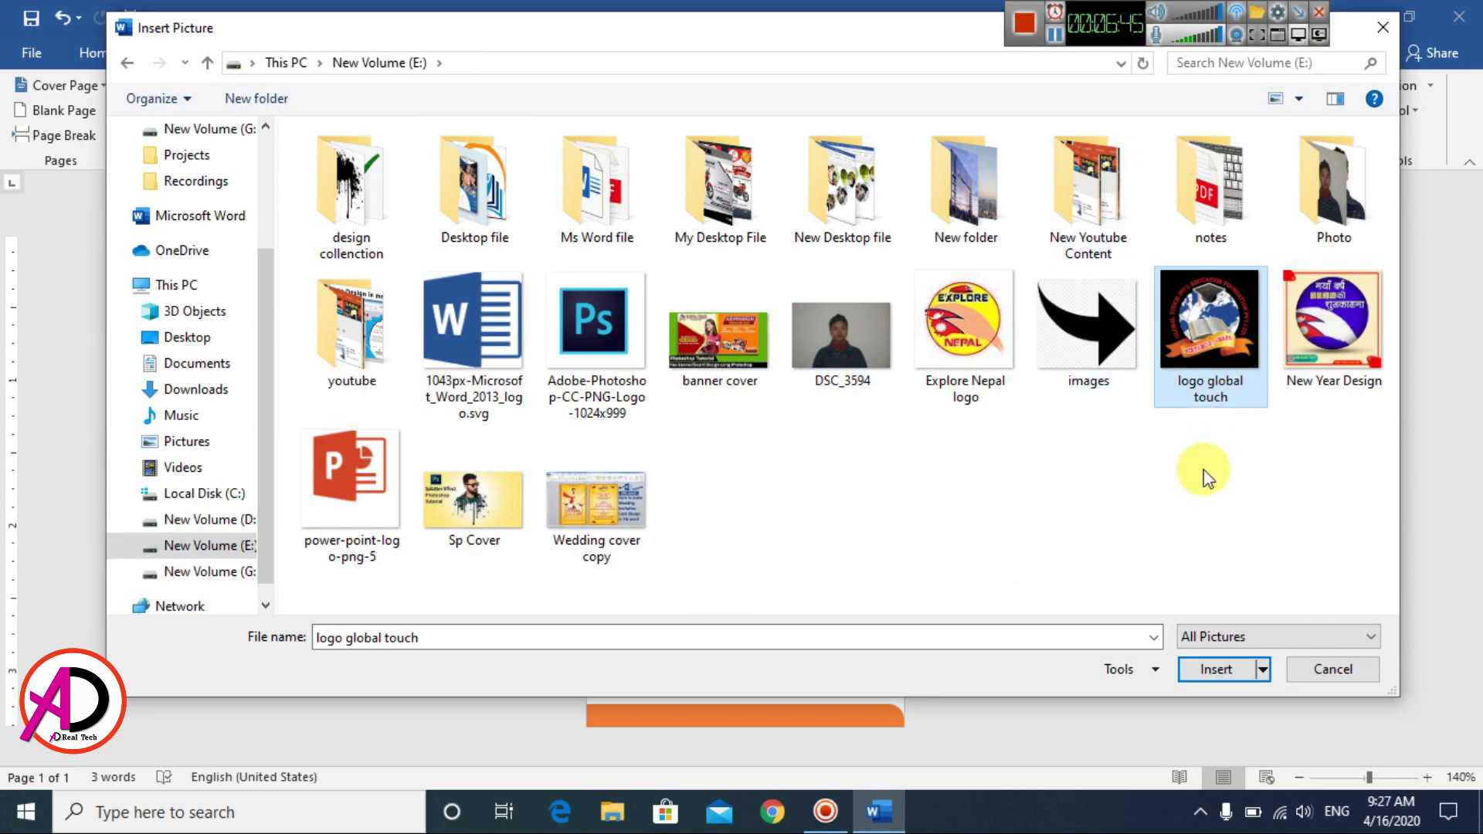
click(1227, 679)
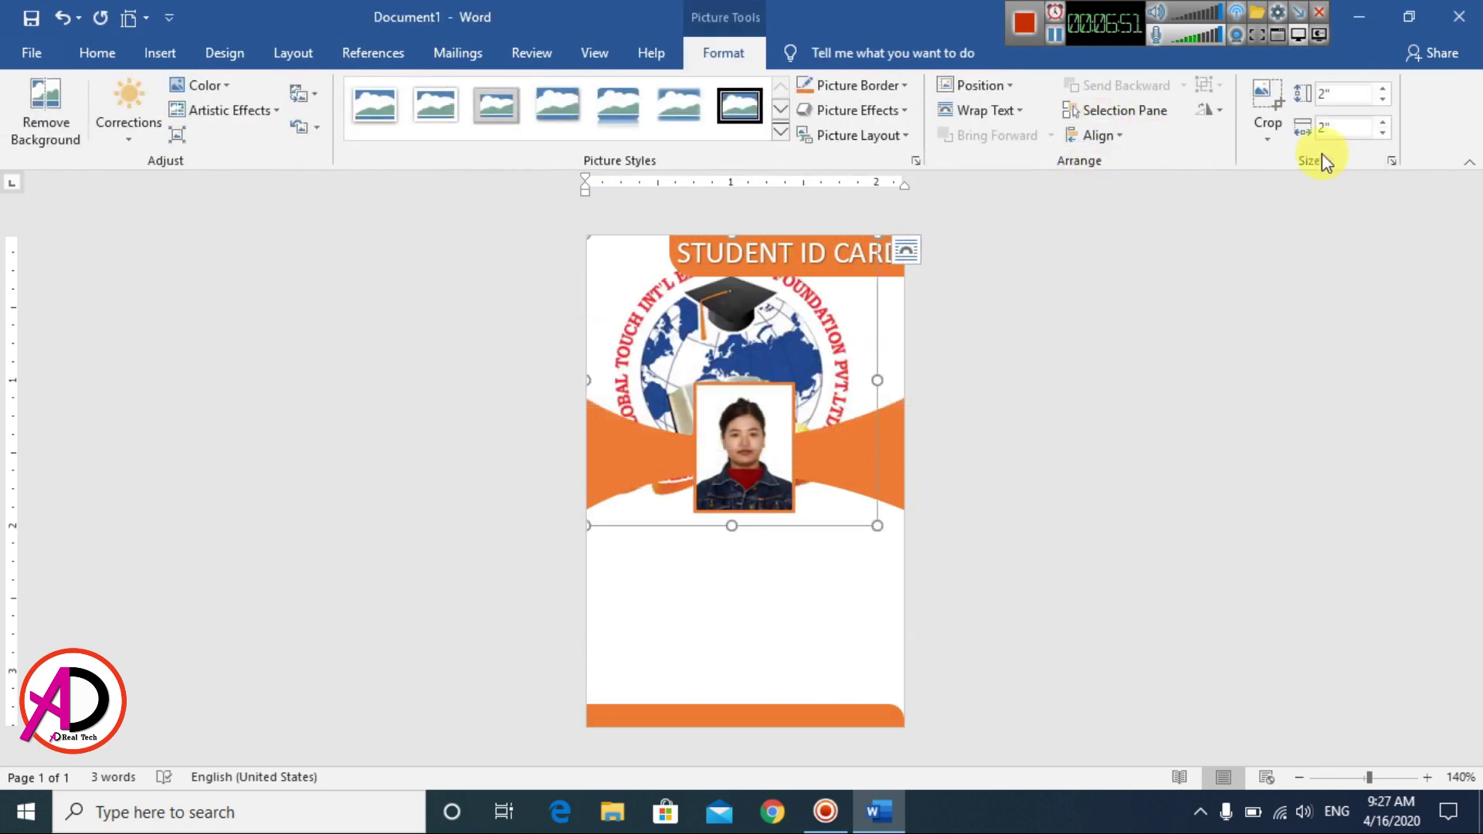
- Set the logo to In Front of Text, shrink it below the banner, and centre it horizontally
click(1015, 105)
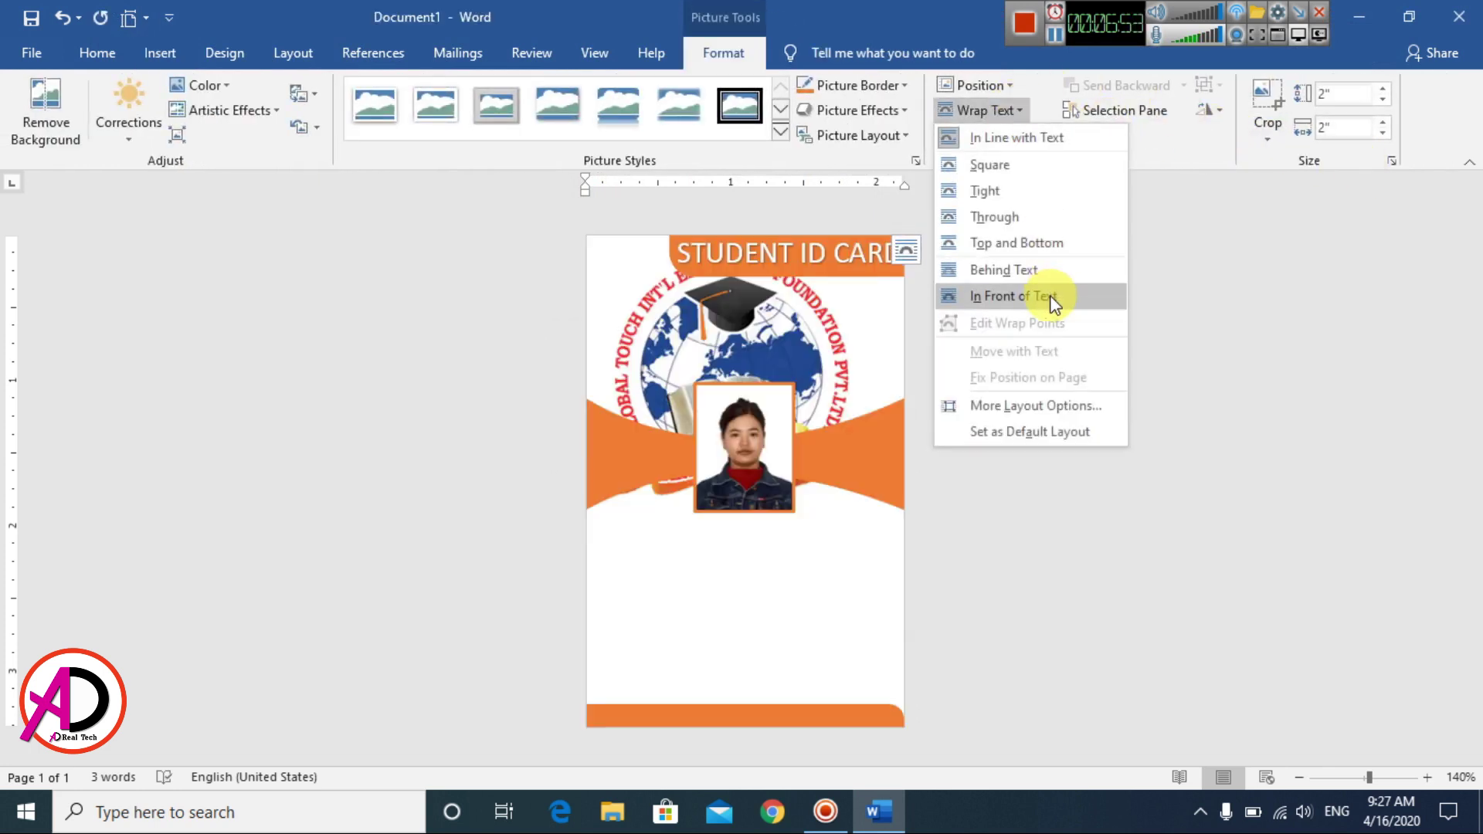
click(1047, 294)
drag(875, 245, 679, 424)
drag(646, 473, 760, 323)
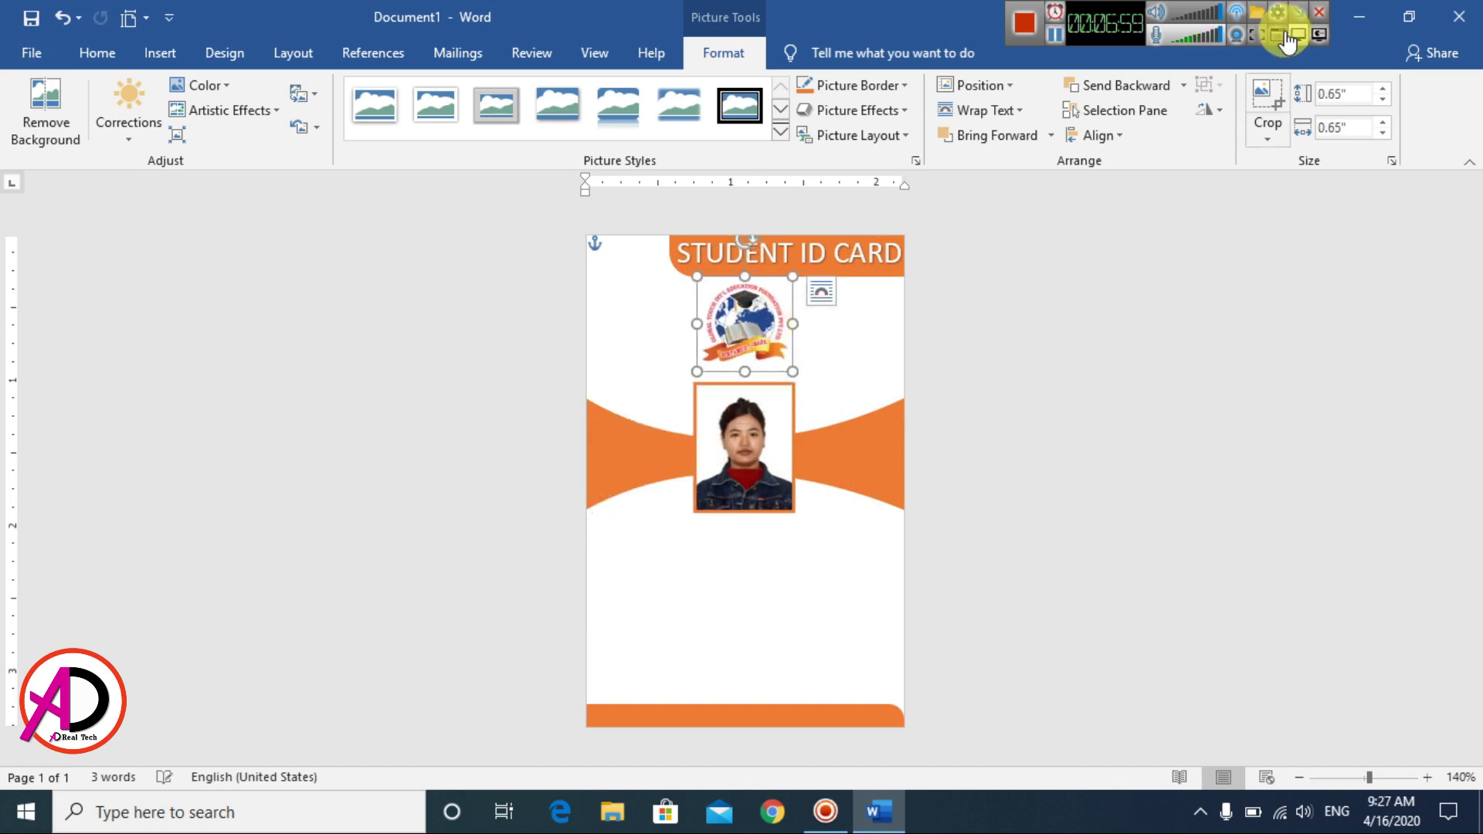
click(1221, 111)
click(1103, 136)
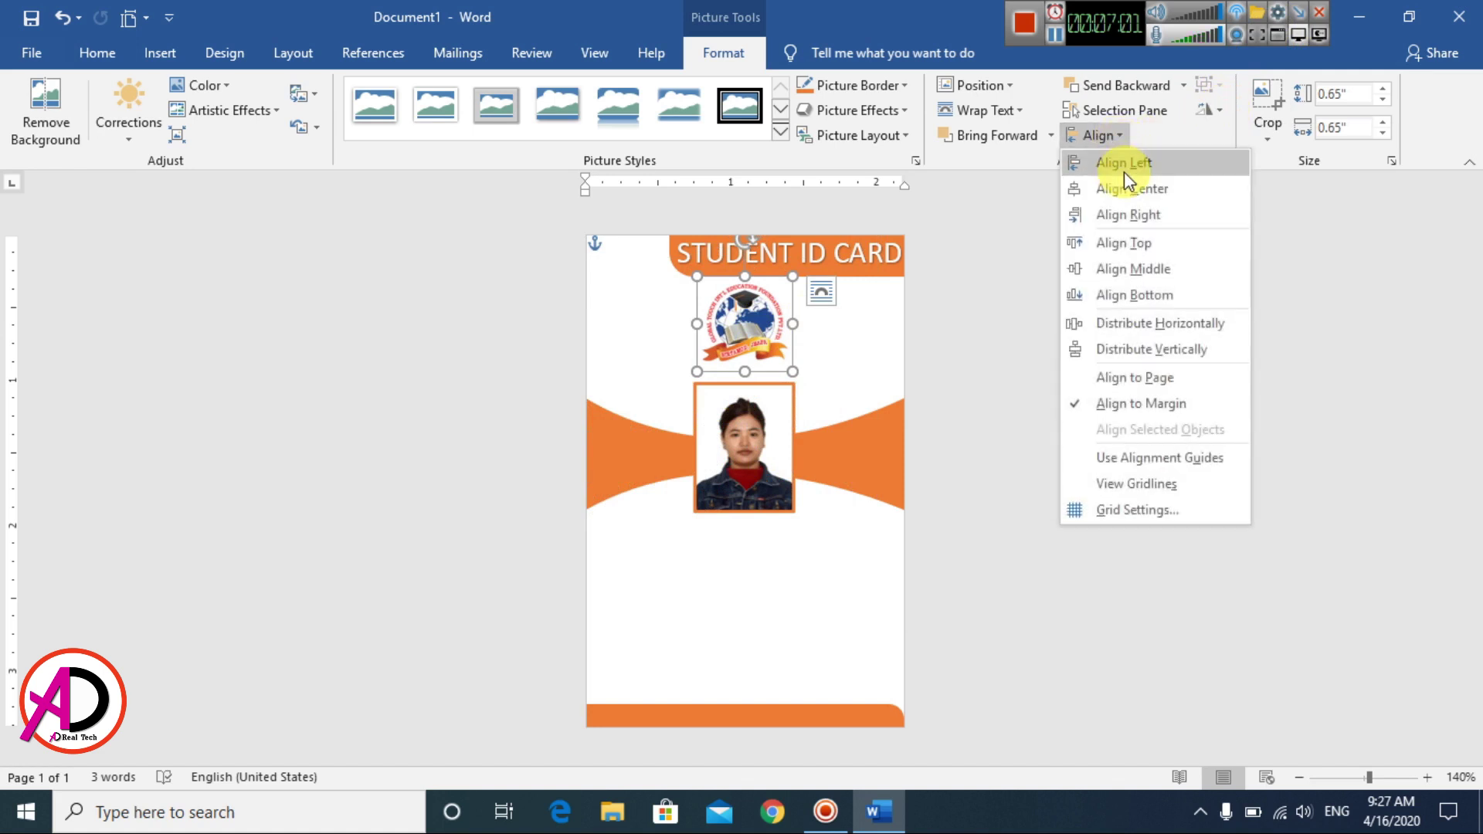
click(1139, 188)
- Resize the logo to 0.56" by 0.56", recentre it, and nudge it slightly lower under the banner
drag(793, 371, 780, 357)
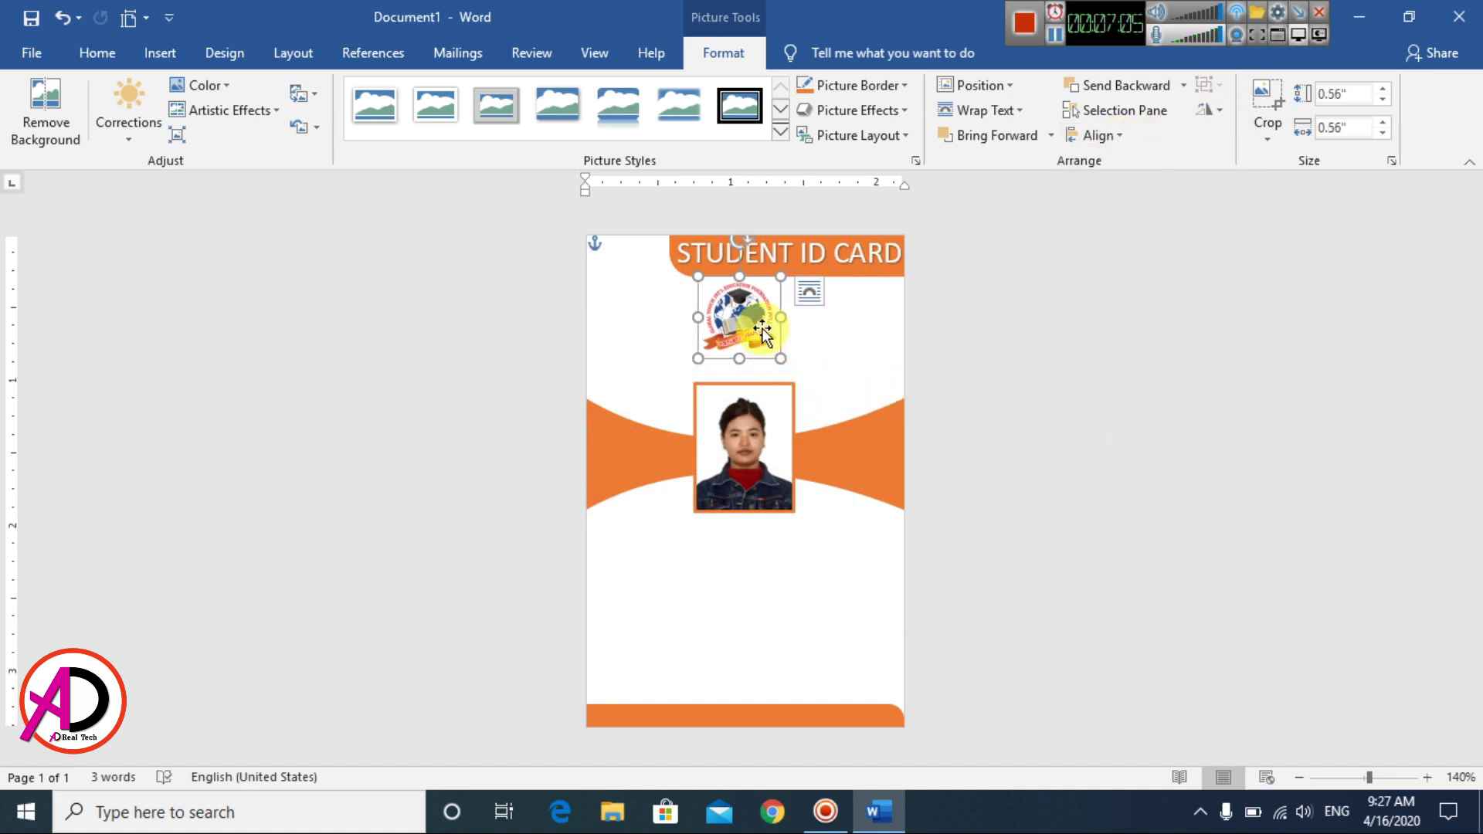
click(1101, 137)
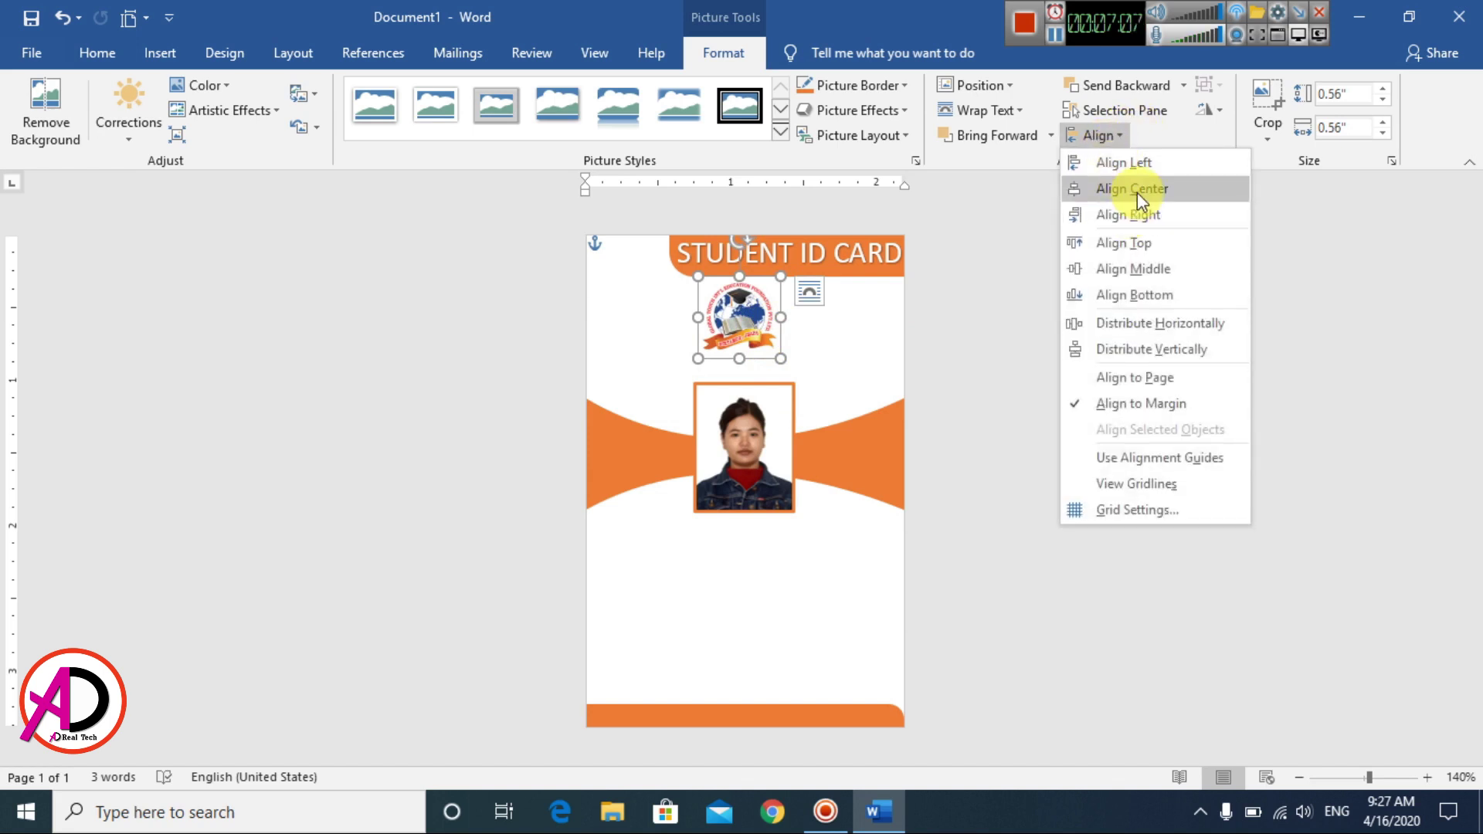
click(1116, 188)
drag(767, 328, 767, 344)
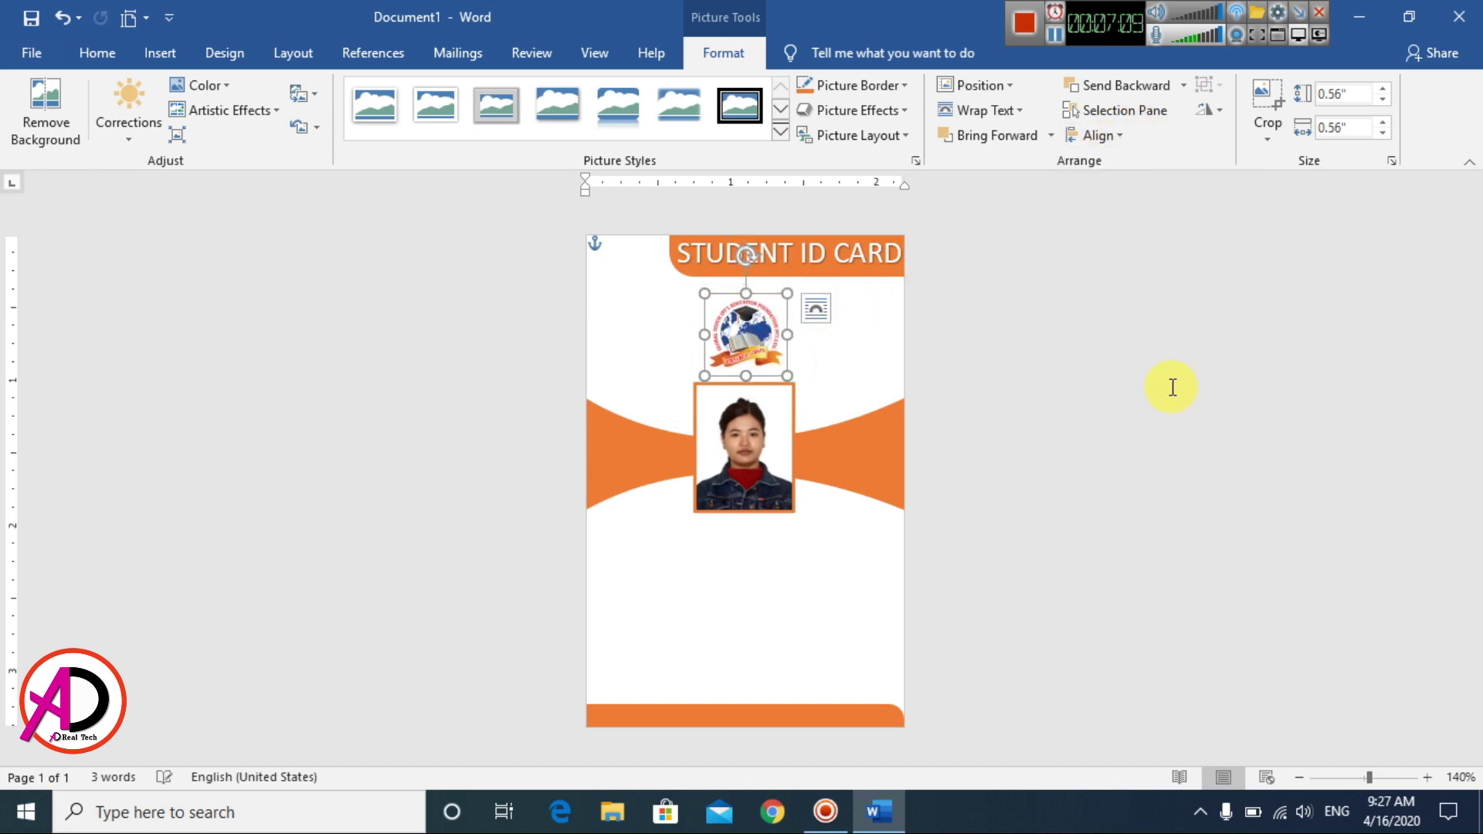
click(1172, 387)
scroll(1046, 394, down, 3)
scroll(1027, 417, up, 2)
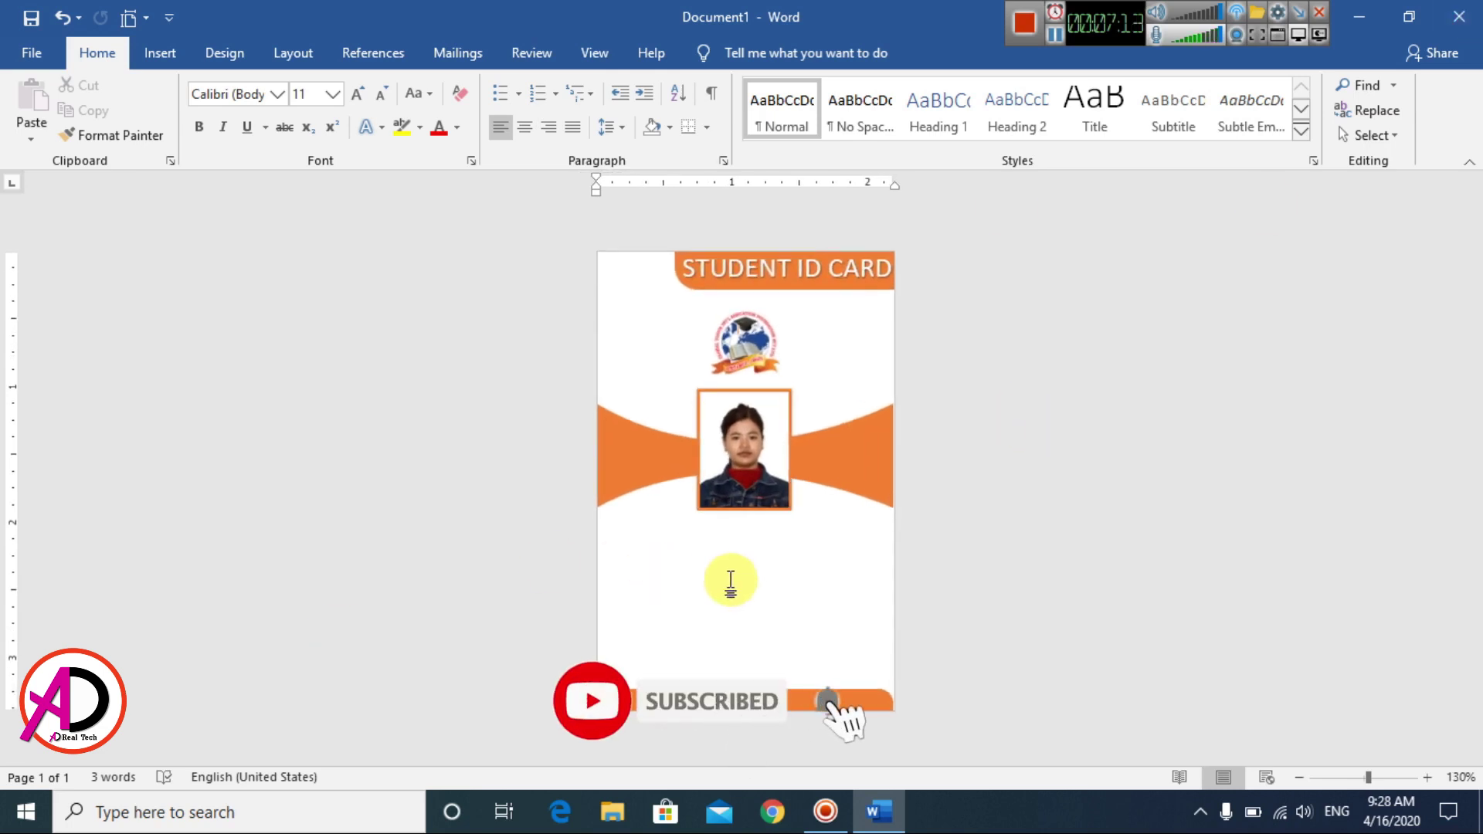
scroll(788, 606, up, 5)
- Draw a text box under the photo and shrink its font size to 9
click(160, 52)
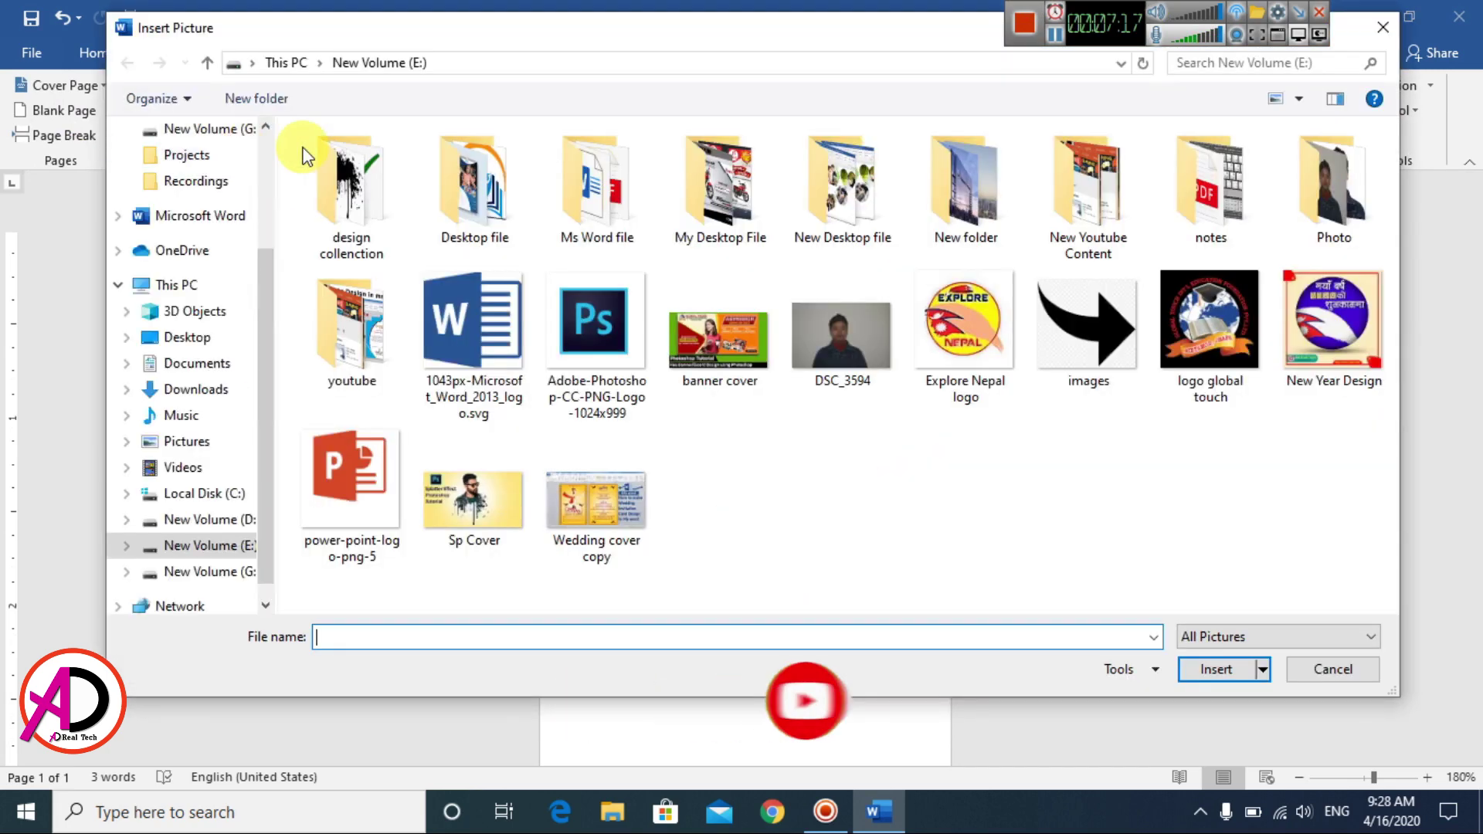
key(Escape)
click(235, 132)
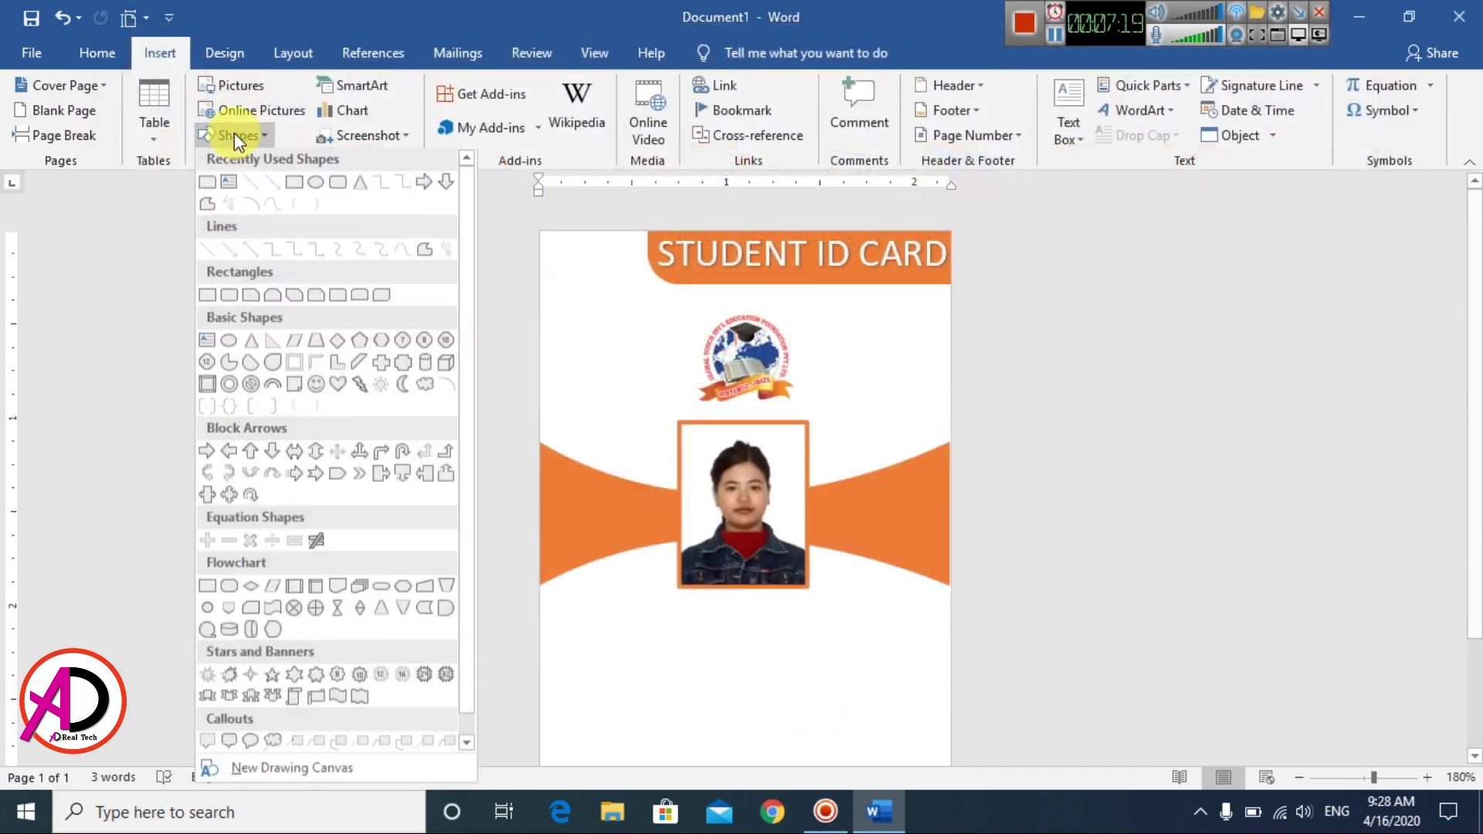
click(234, 187)
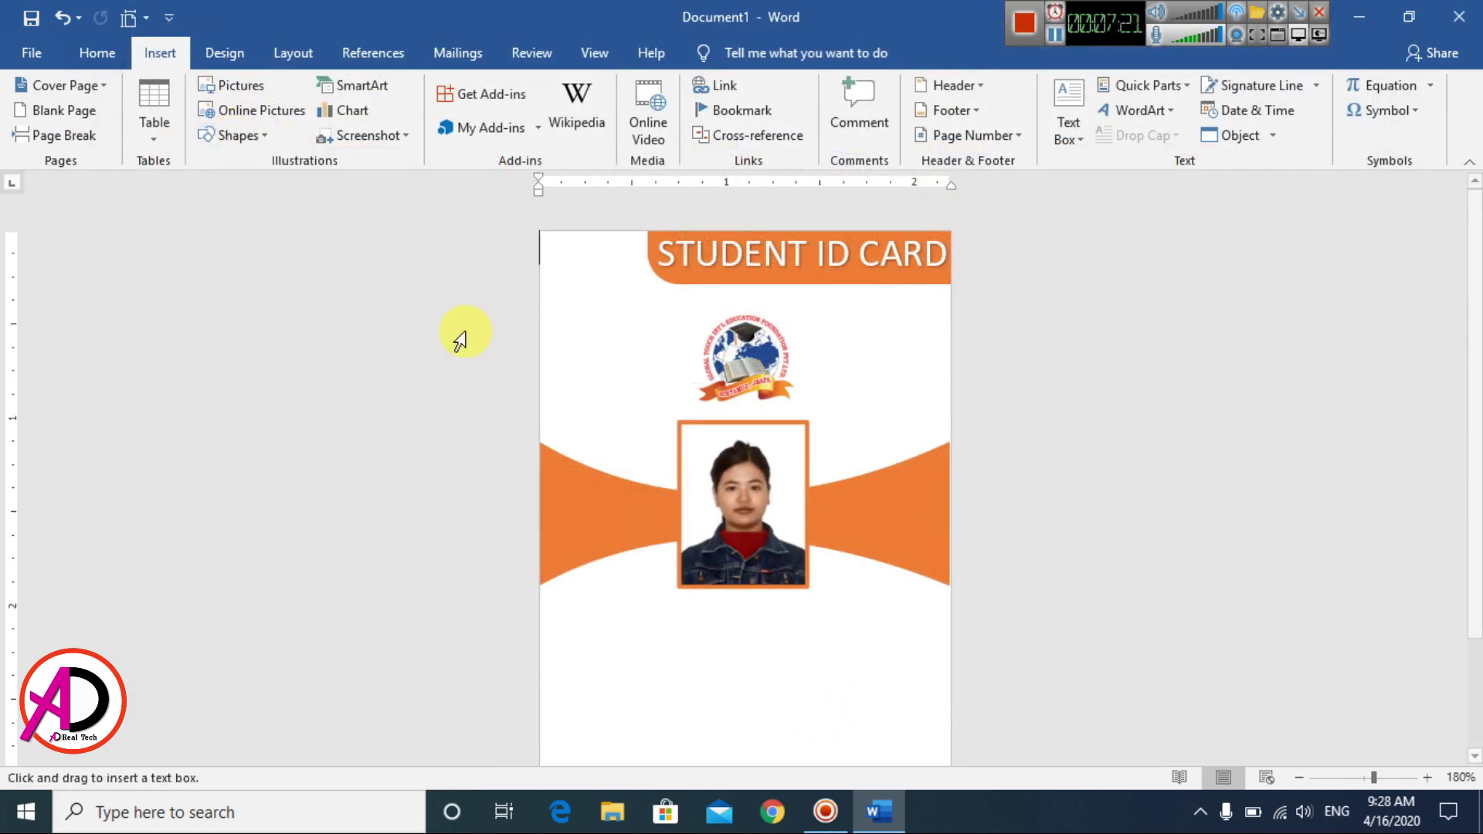
scroll(675, 546, down, 3)
mouse_move(601, 482)
mouse_down()
mouse_move(841, 552)
mouse_move(927, 597)
mouse_up()
drag(836, 481, 823, 467)
click(669, 507)
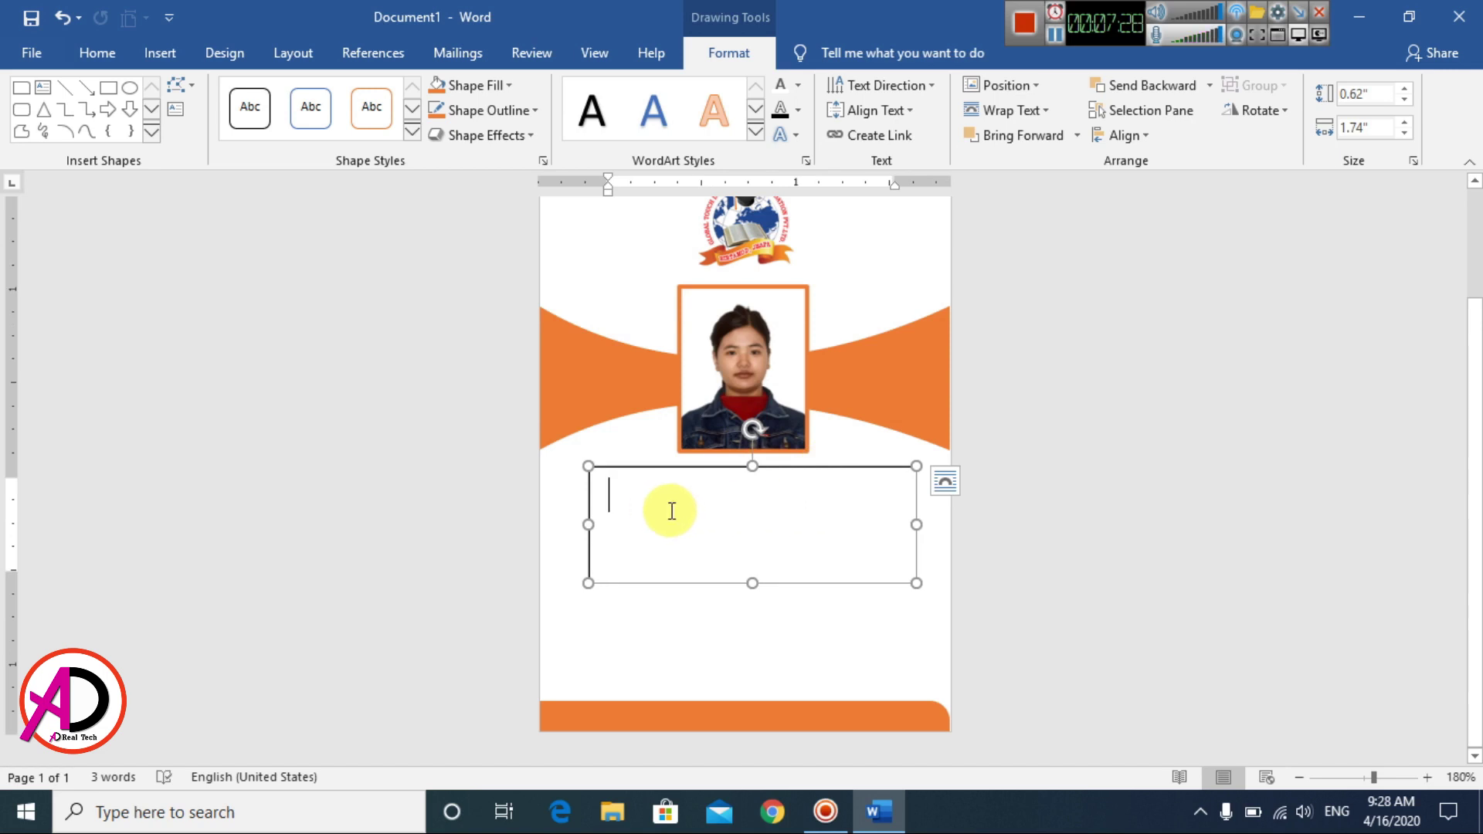
click(122, 53)
click(386, 92)
click(386, 91)
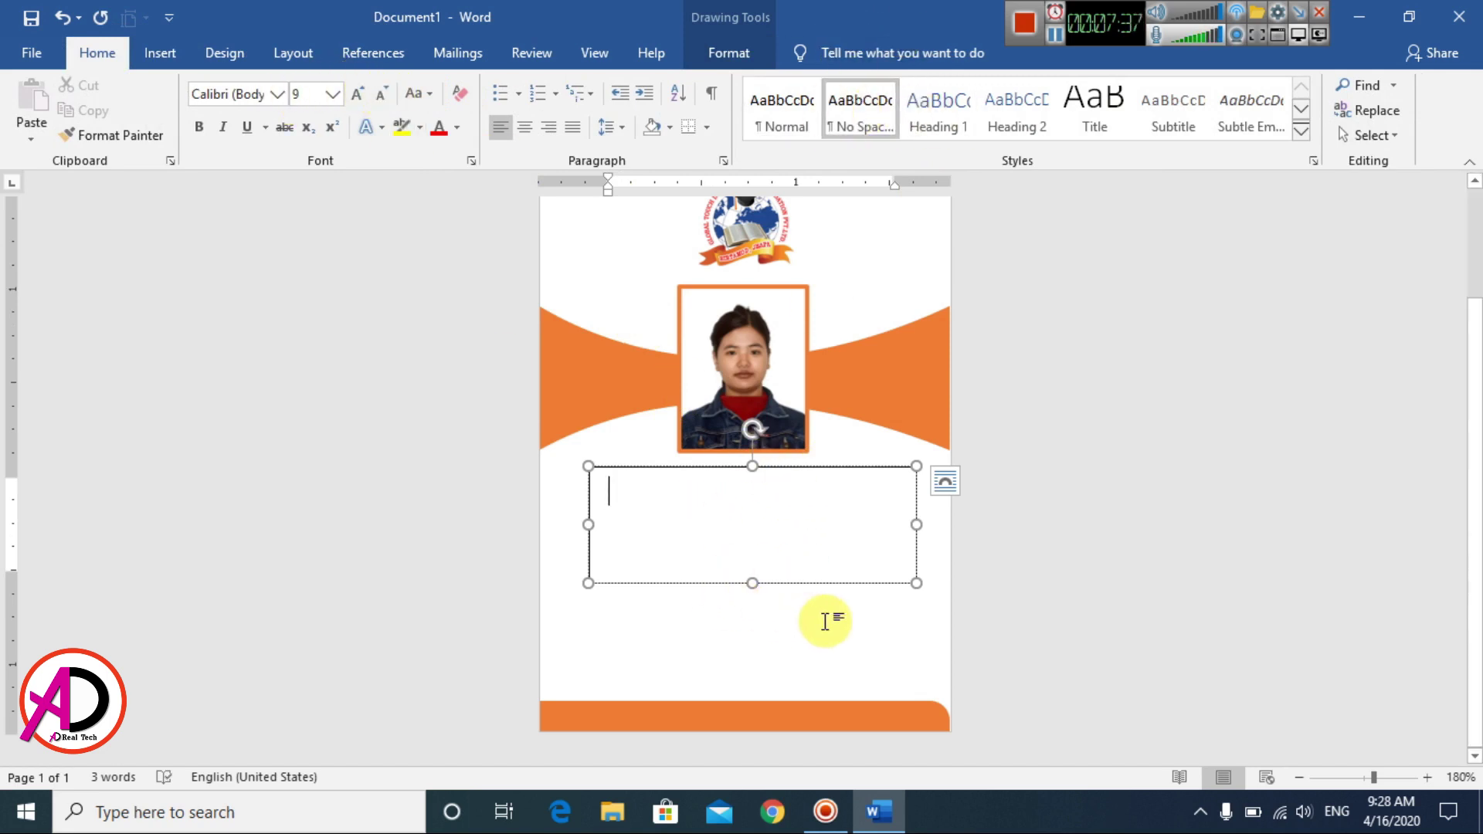
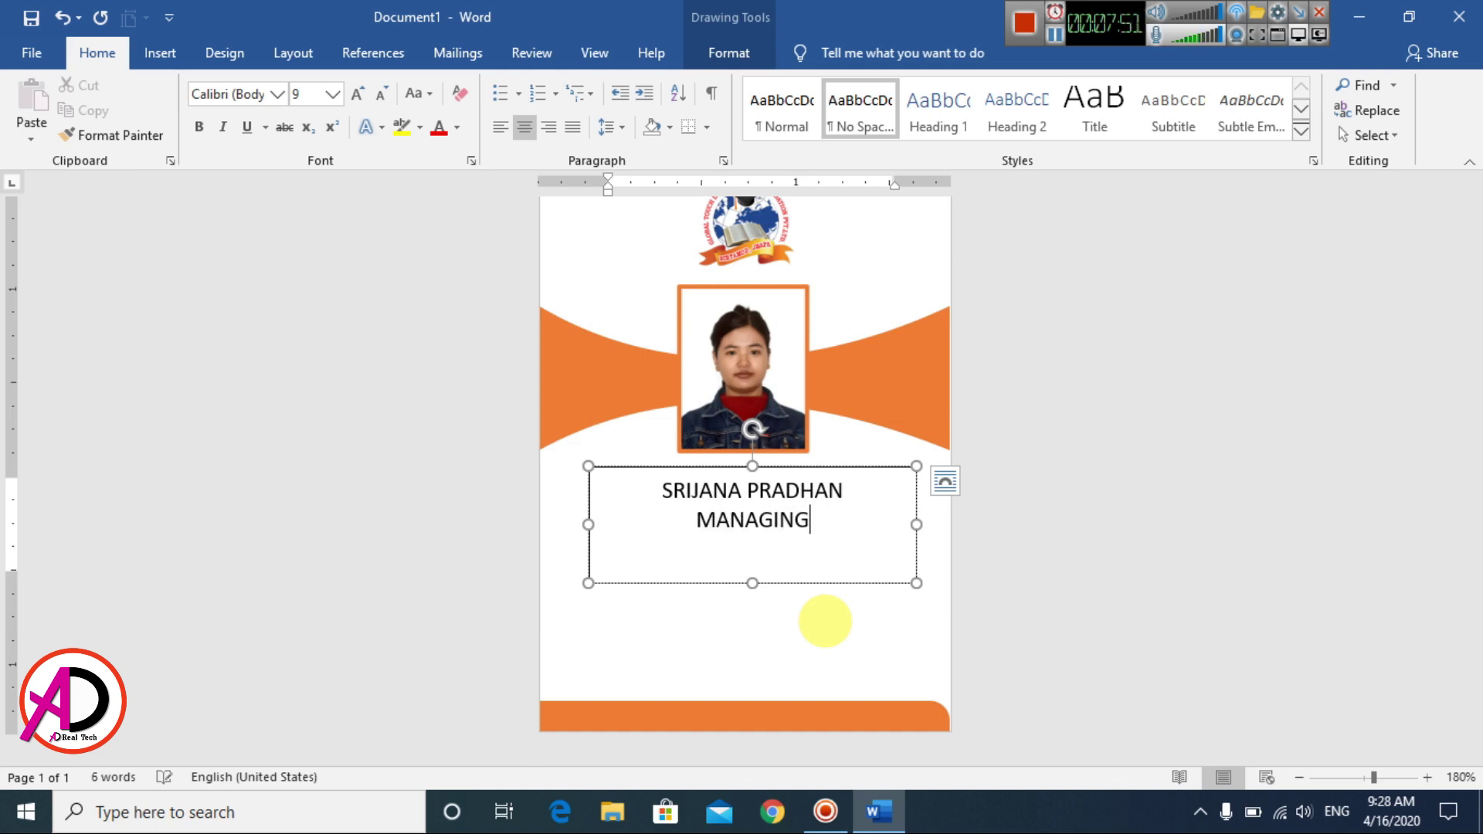
- Type the cardholder's full name with MANAGING DIRECTOR on the line below it
text(TOR)
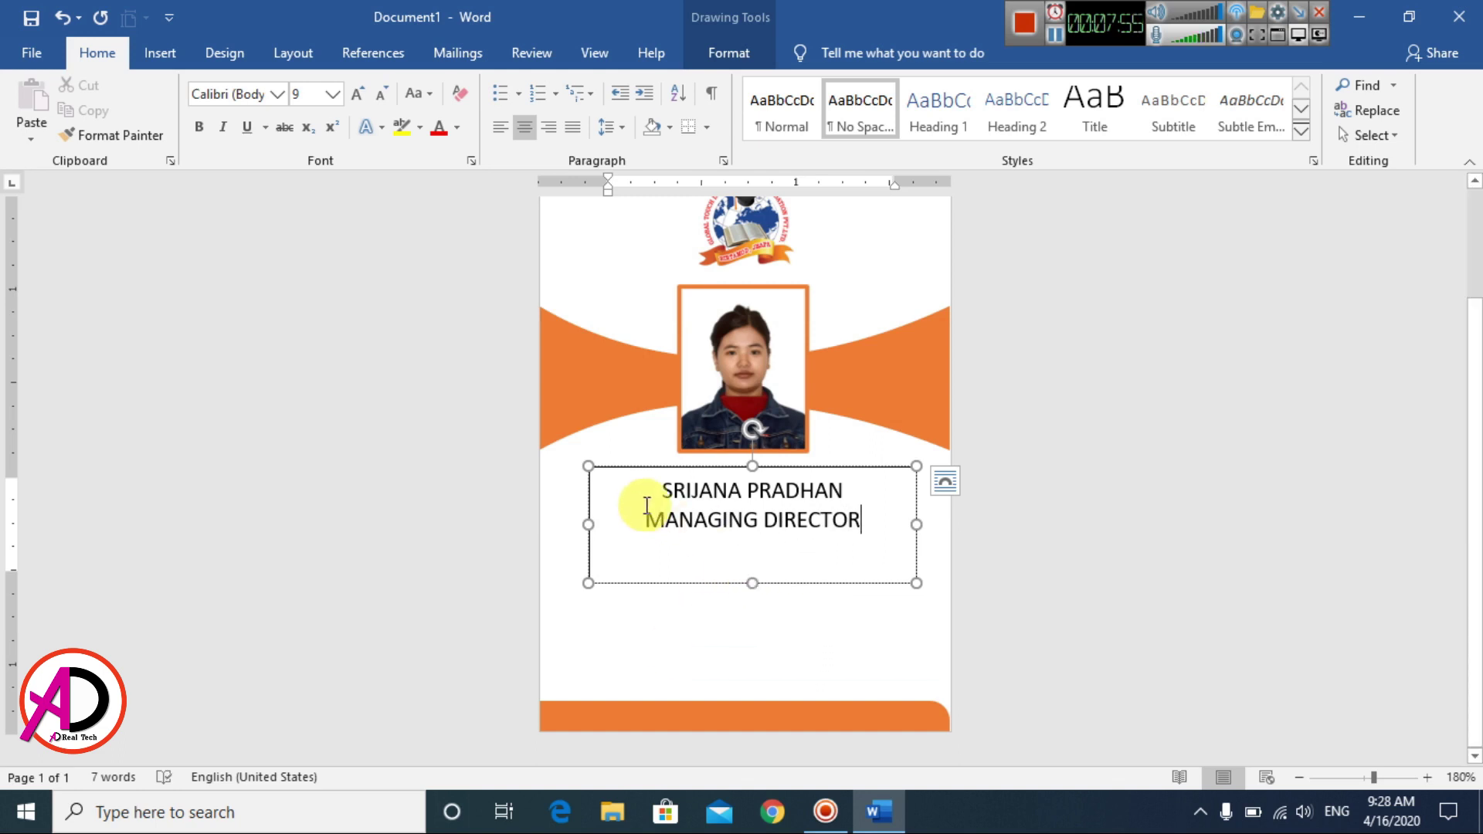
drag(662, 491, 852, 497)
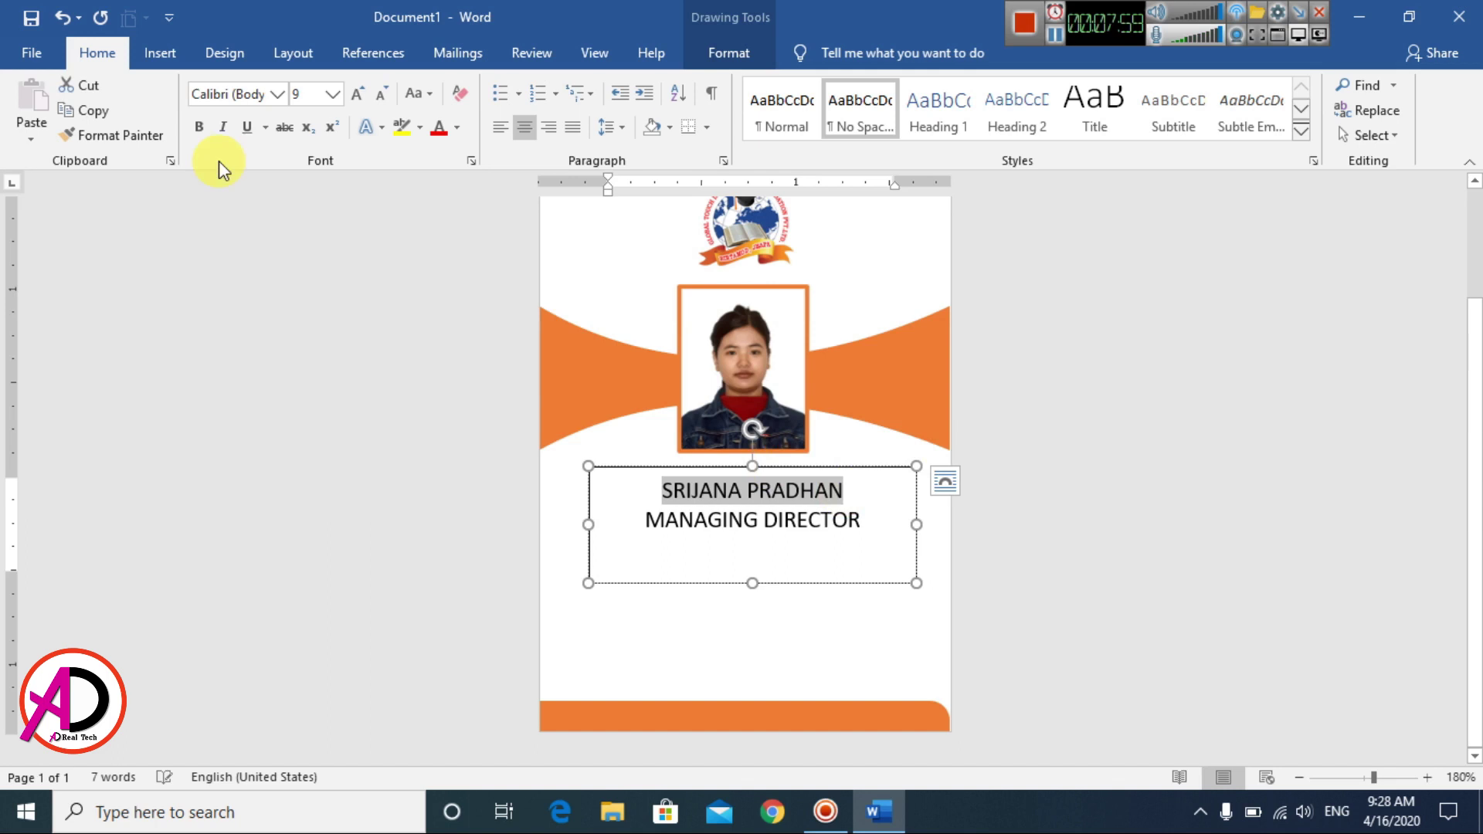
- Enlarge the cardholder's name to 12 pt and set its font to Glades Bold
click(360, 93)
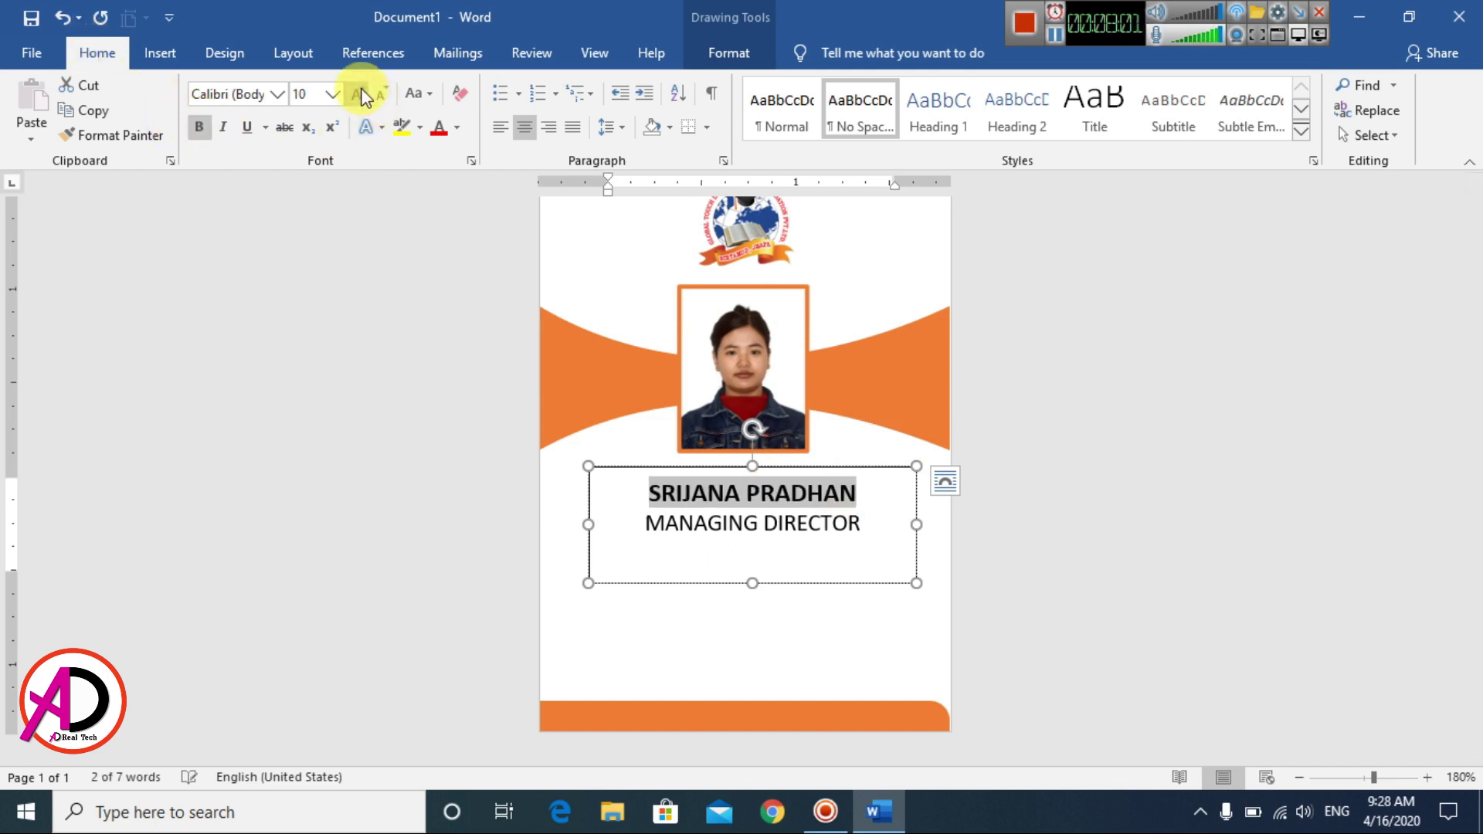
click(361, 94)
click(360, 93)
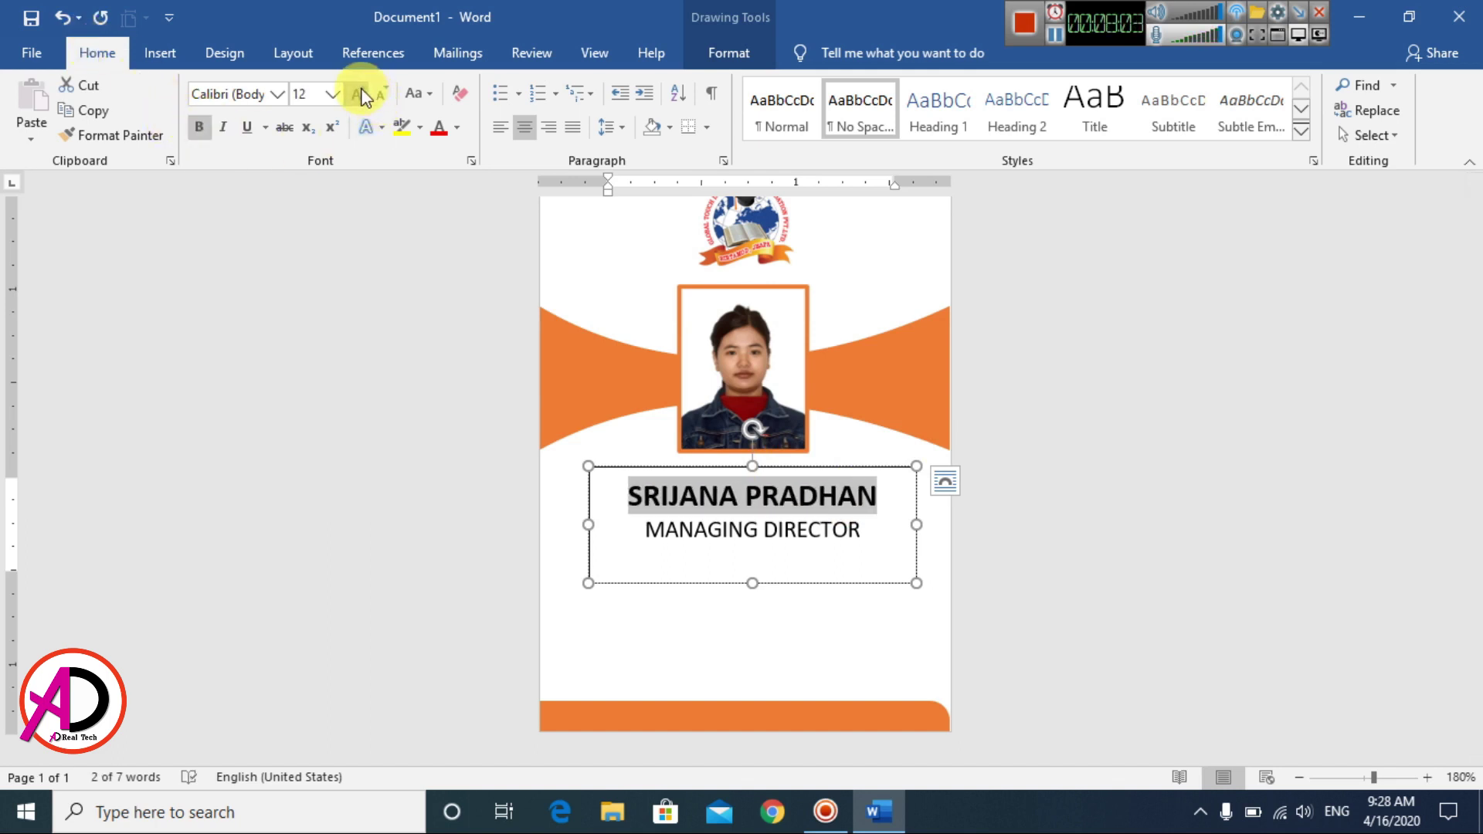
drag(647, 534, 867, 546)
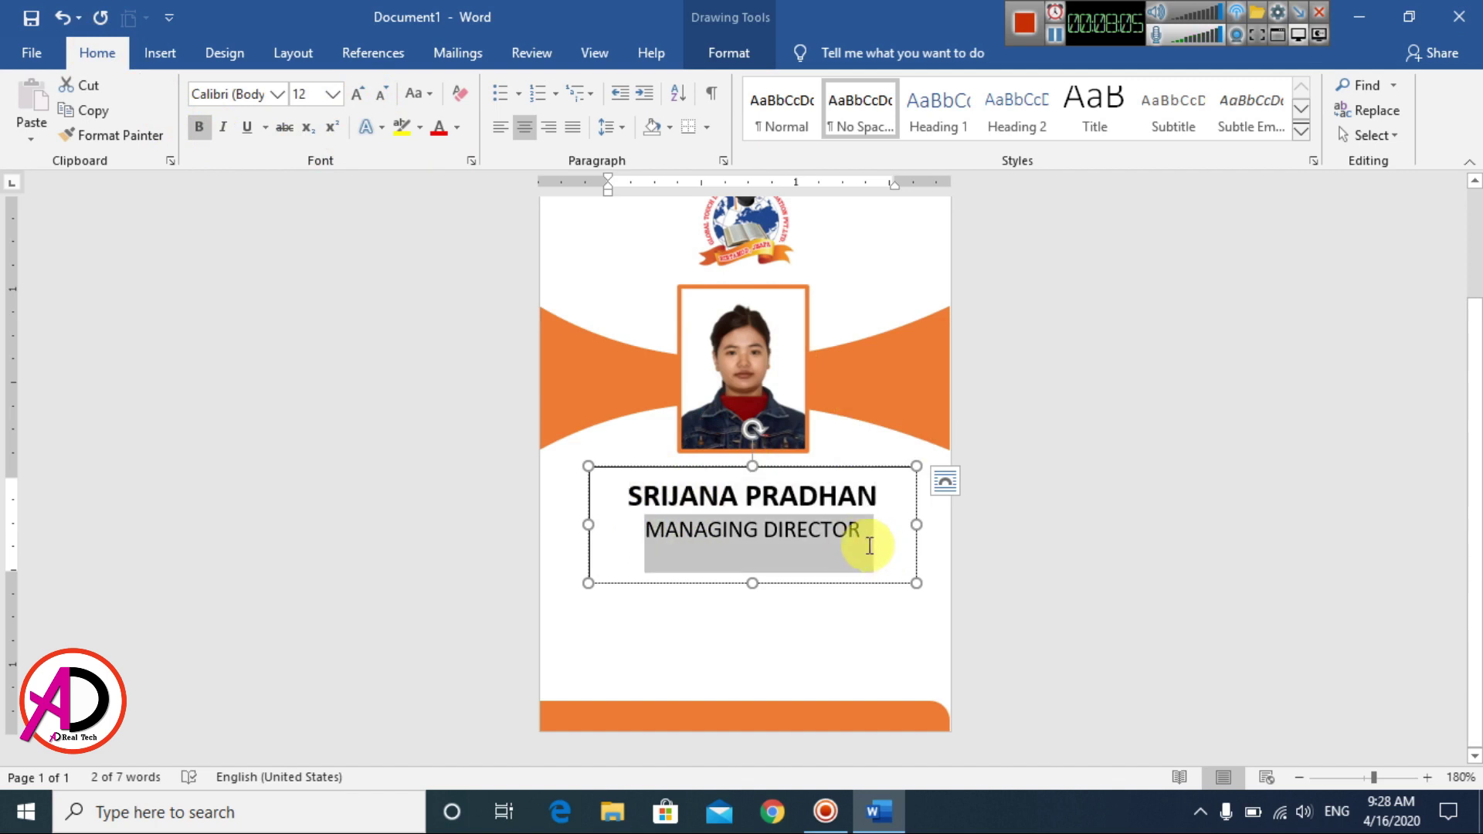
triple_click(773, 496)
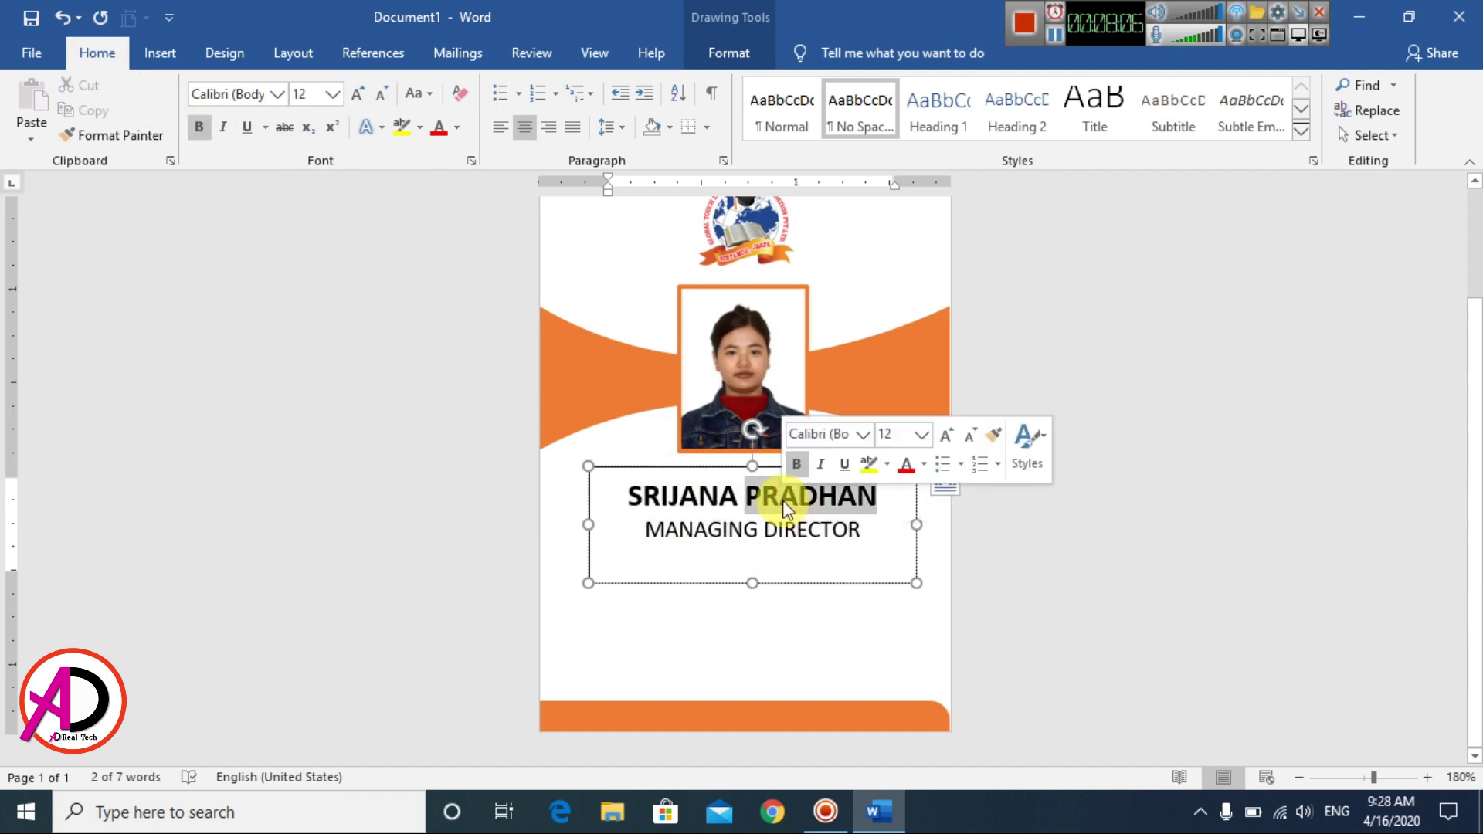
click(277, 94)
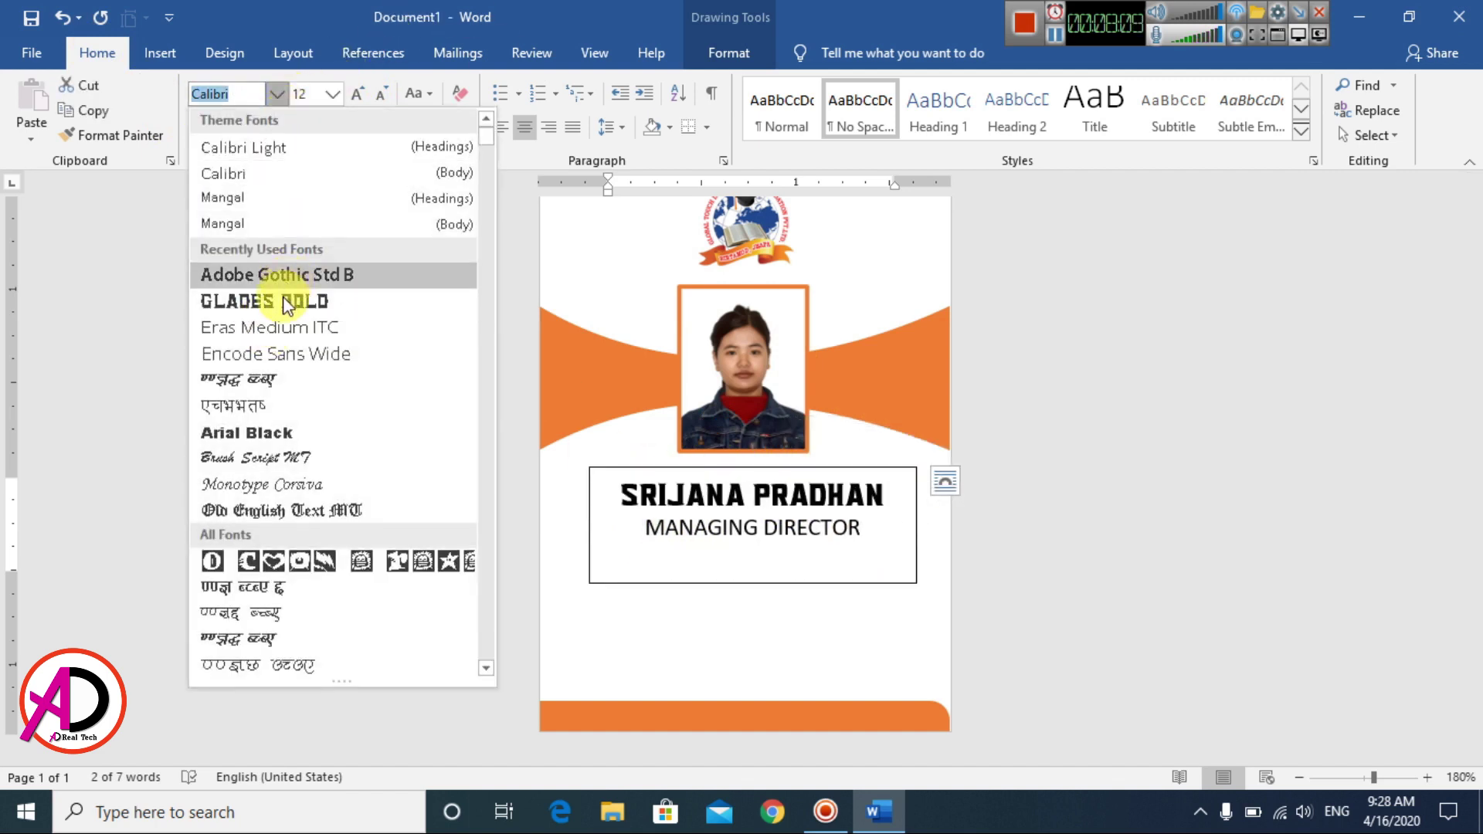
click(283, 297)
click(754, 539)
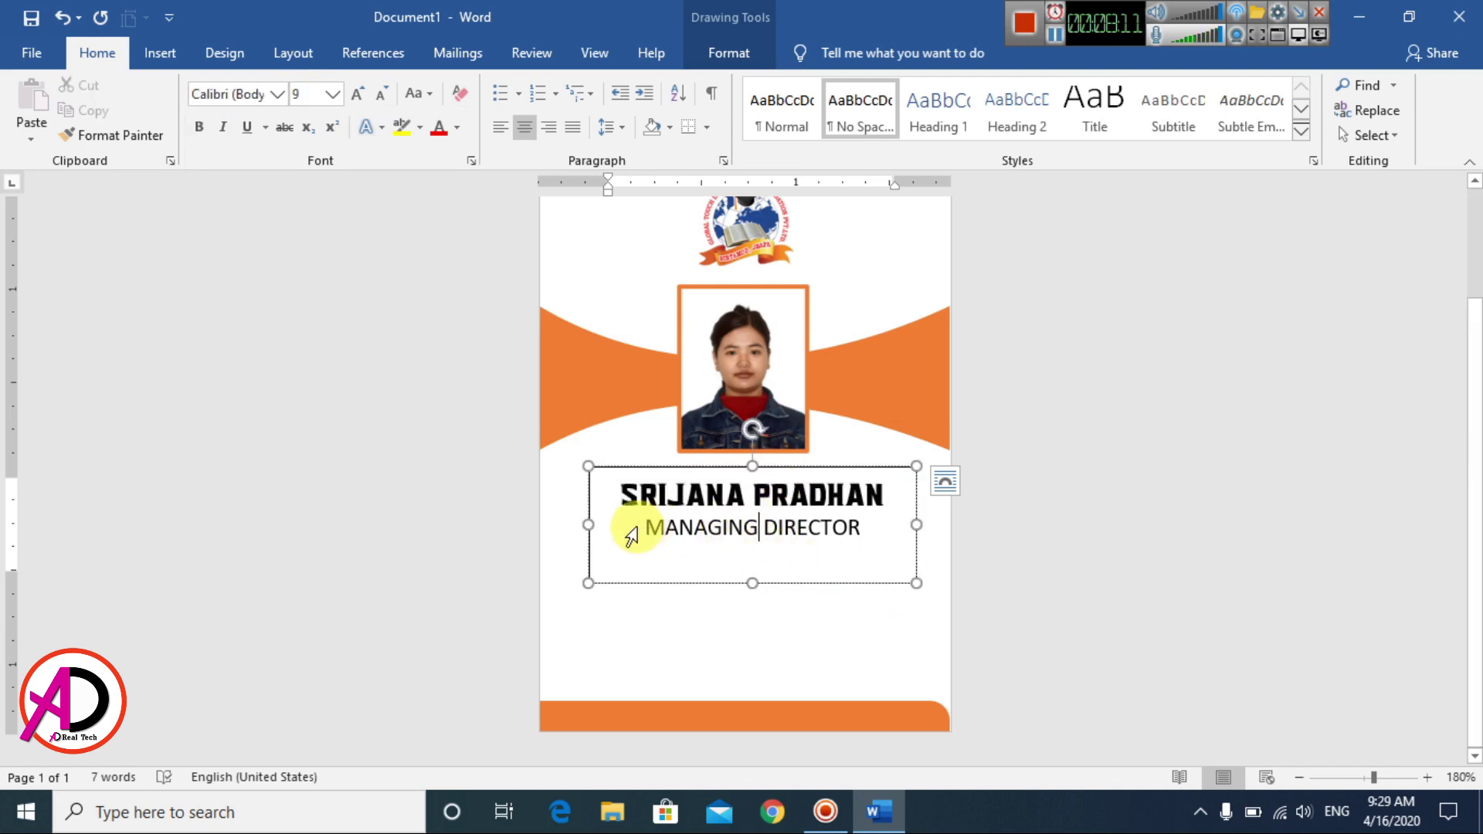
- Bold MANAGING DIRECTOR, colour the name orange, and shorten the text box to fit both lines
drag(645, 531, 865, 537)
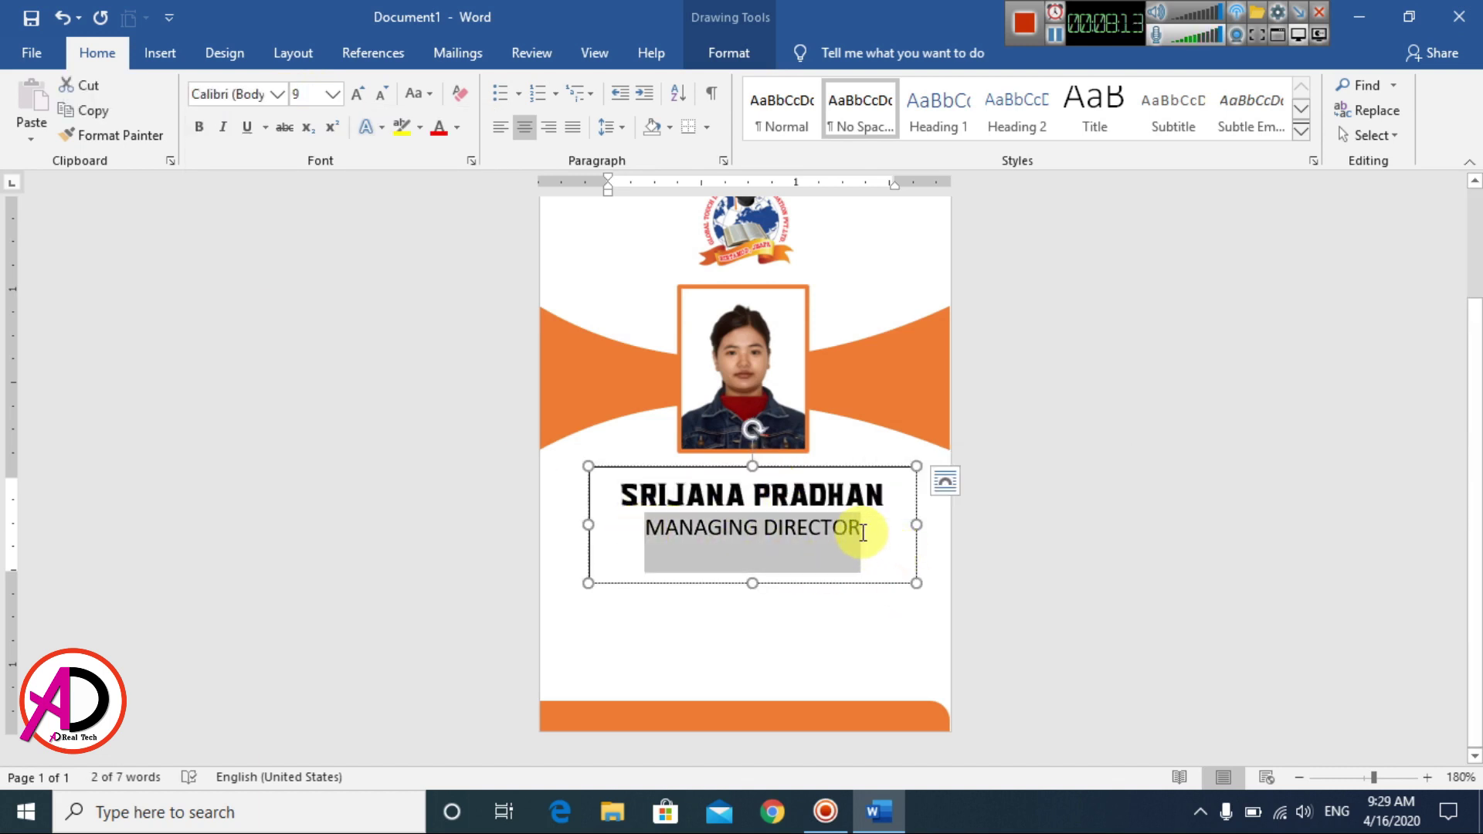
click(200, 126)
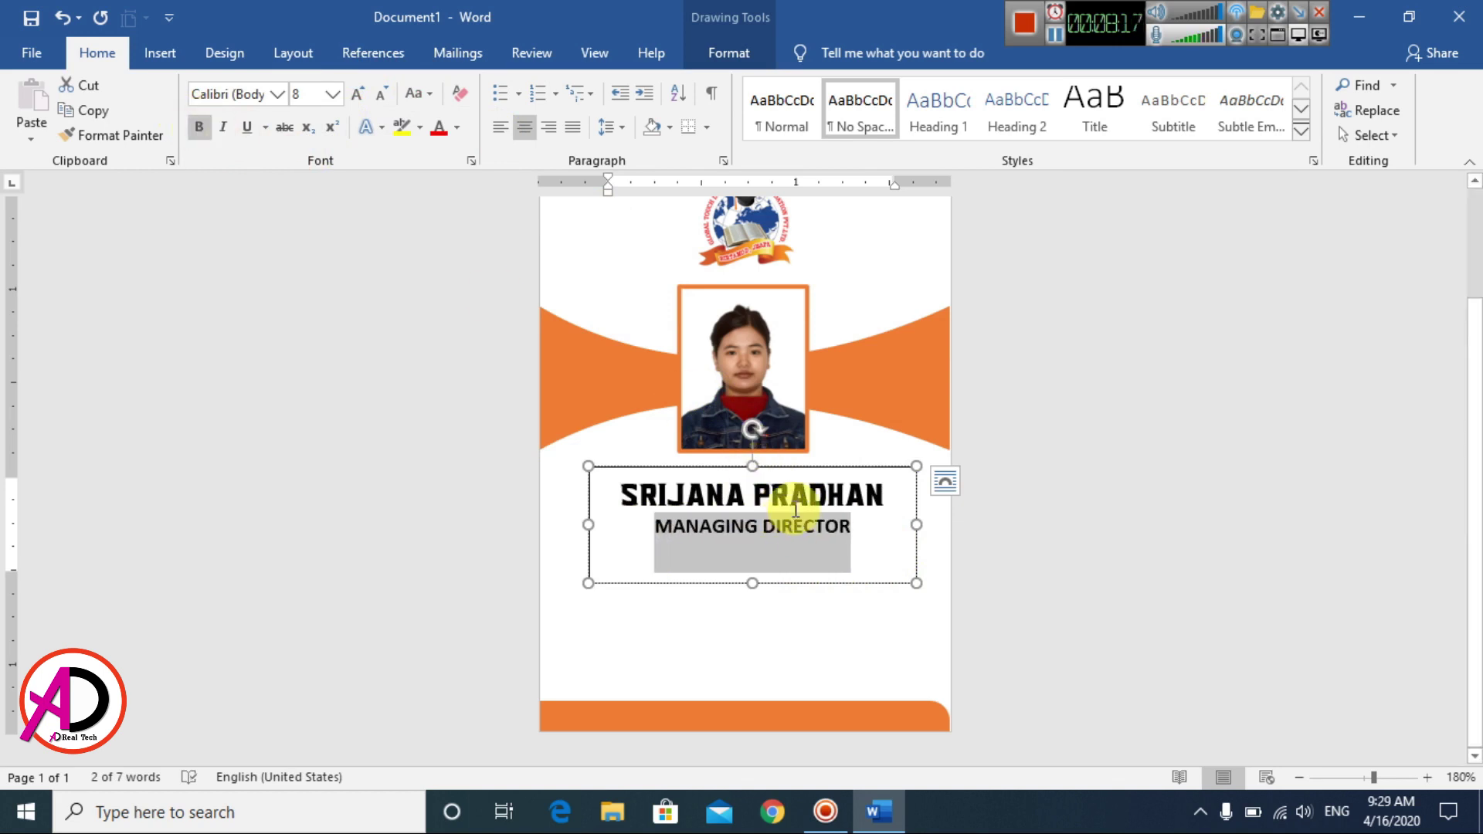
drag(651, 503, 888, 496)
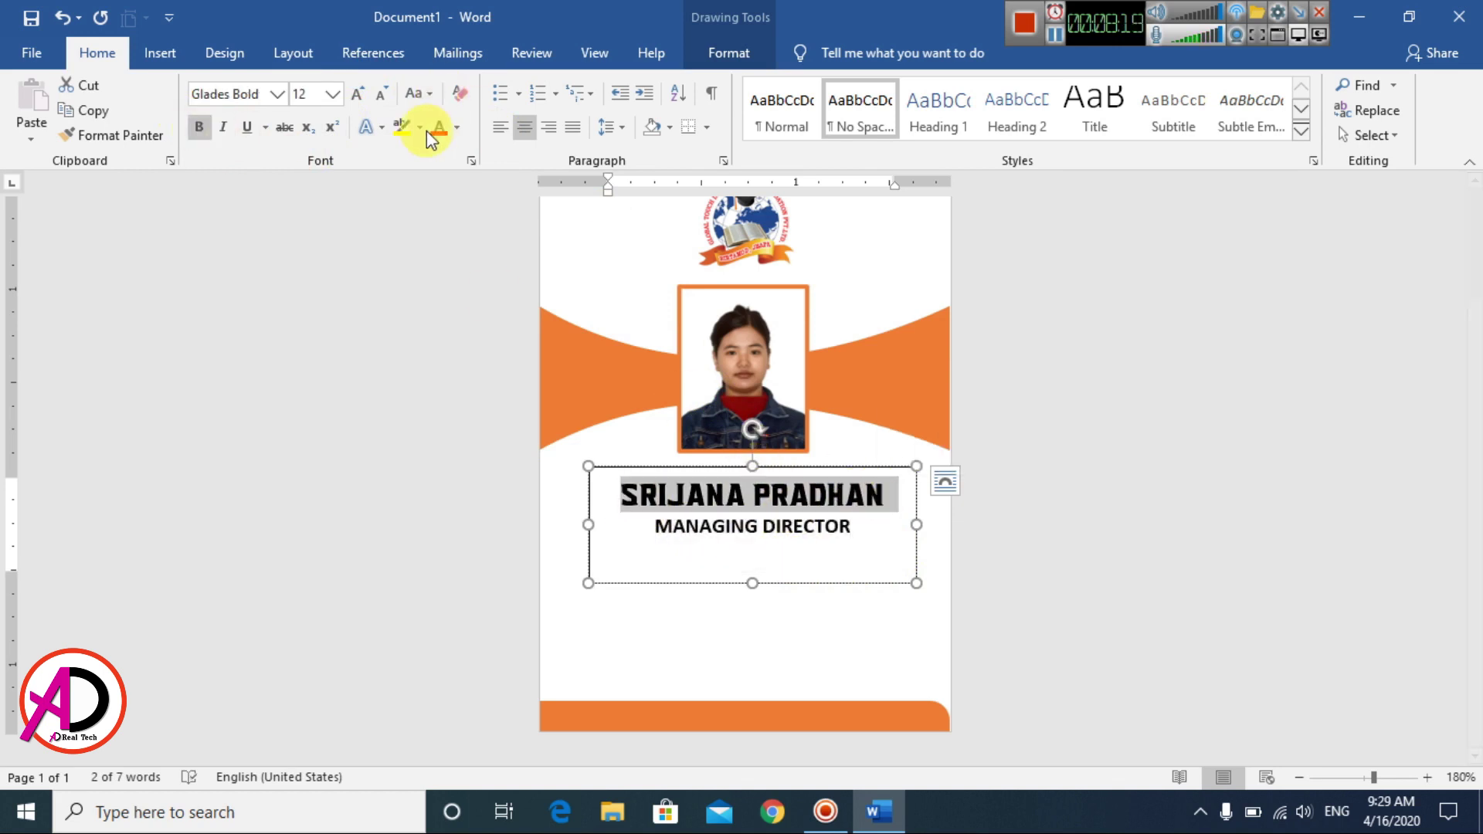
click(459, 135)
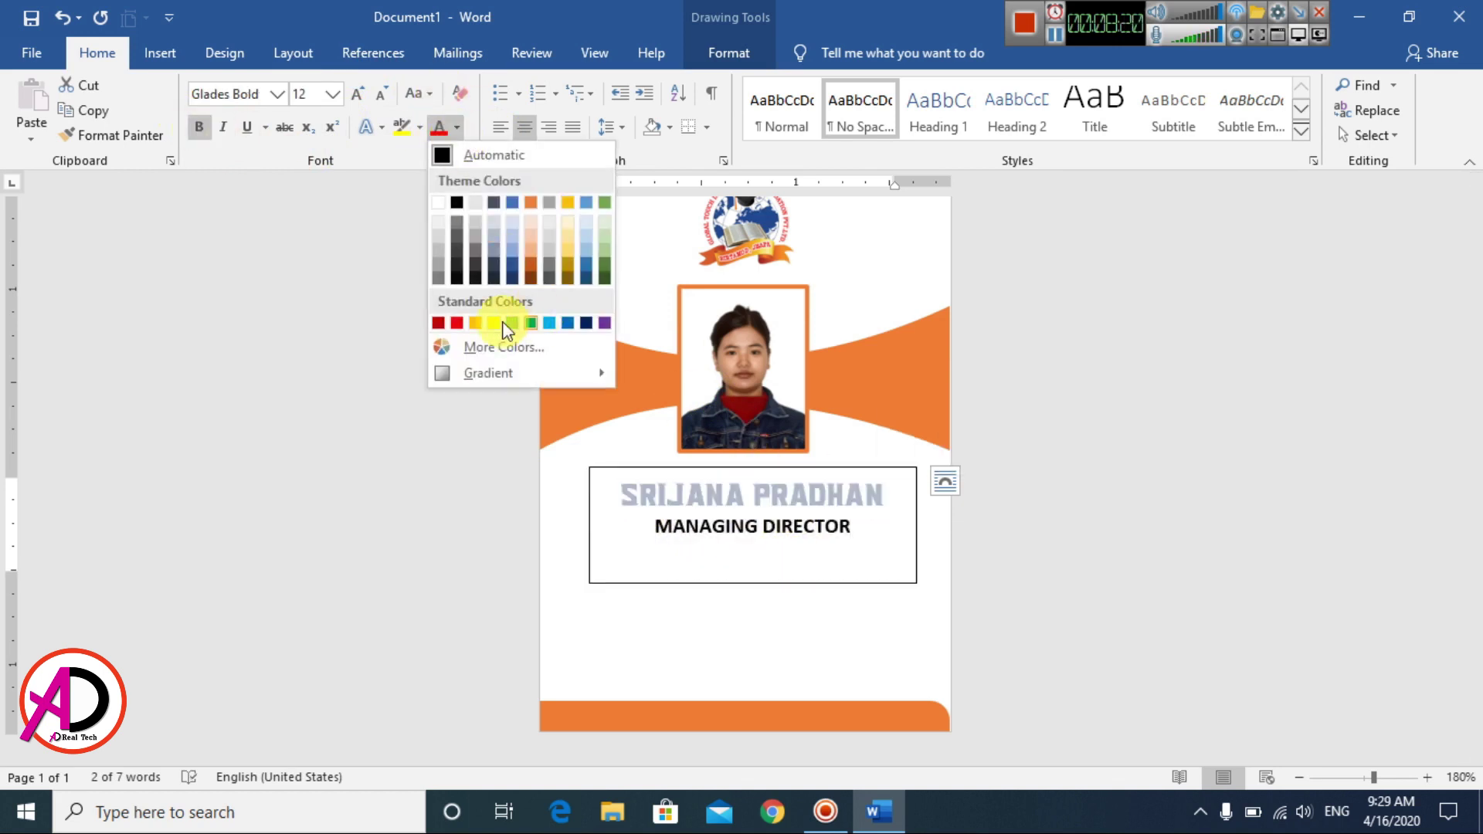
click(528, 201)
drag(654, 527, 837, 530)
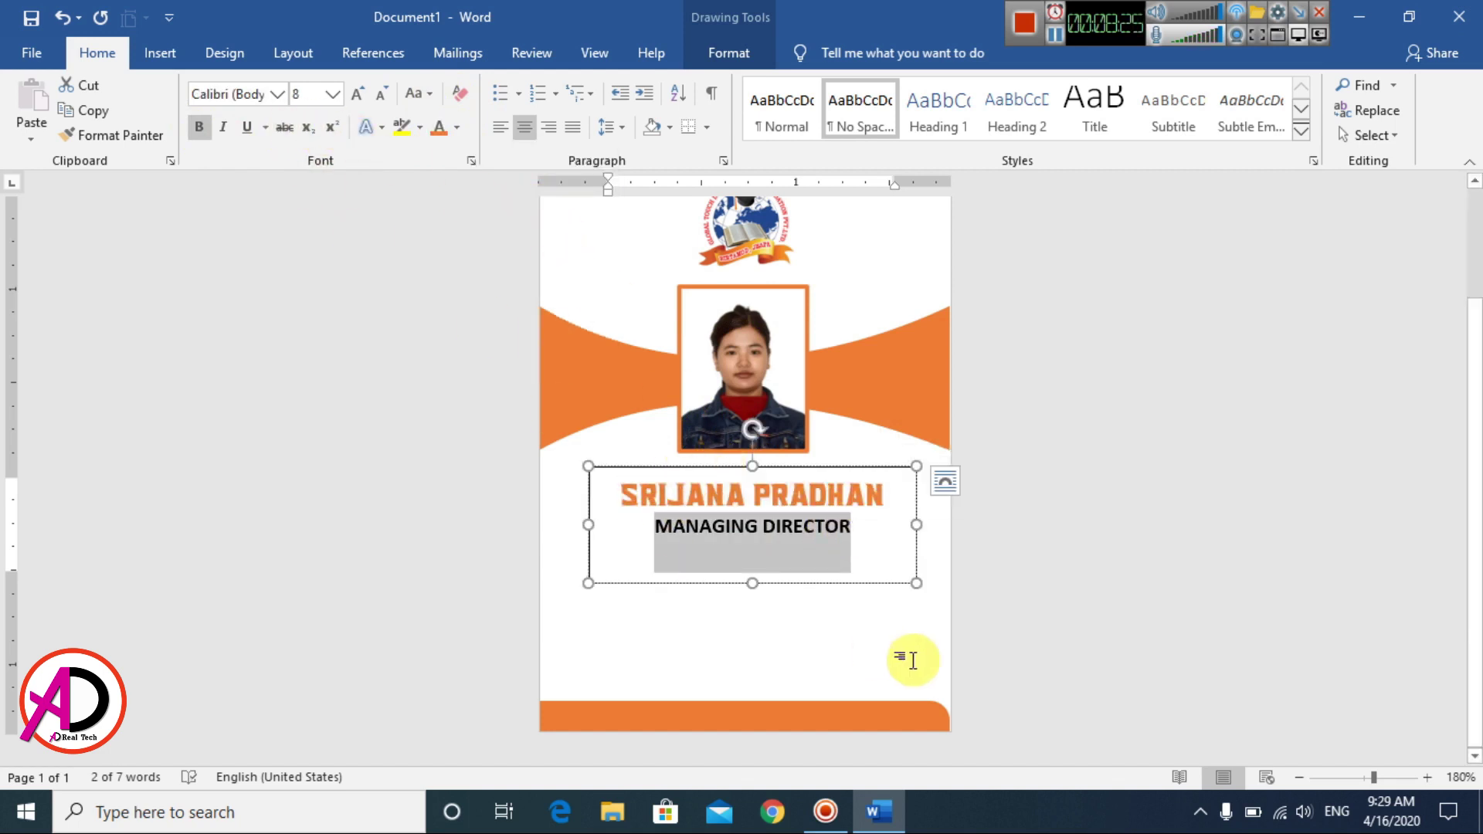
click(878, 554)
drag(752, 584, 753, 549)
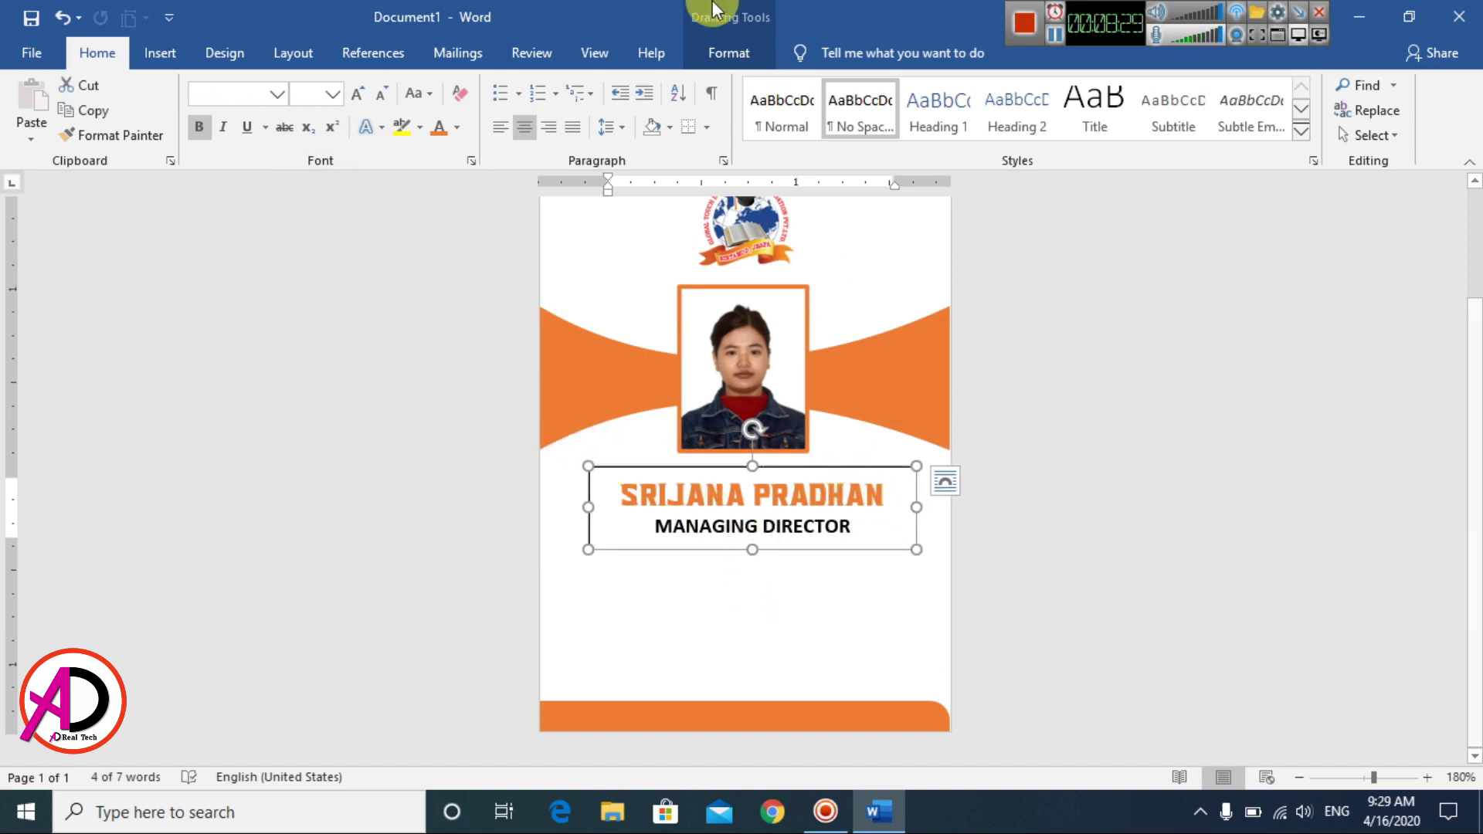
- Remove the outline and fill from the name-and-title text box
click(729, 53)
click(479, 108)
click(480, 282)
click(470, 91)
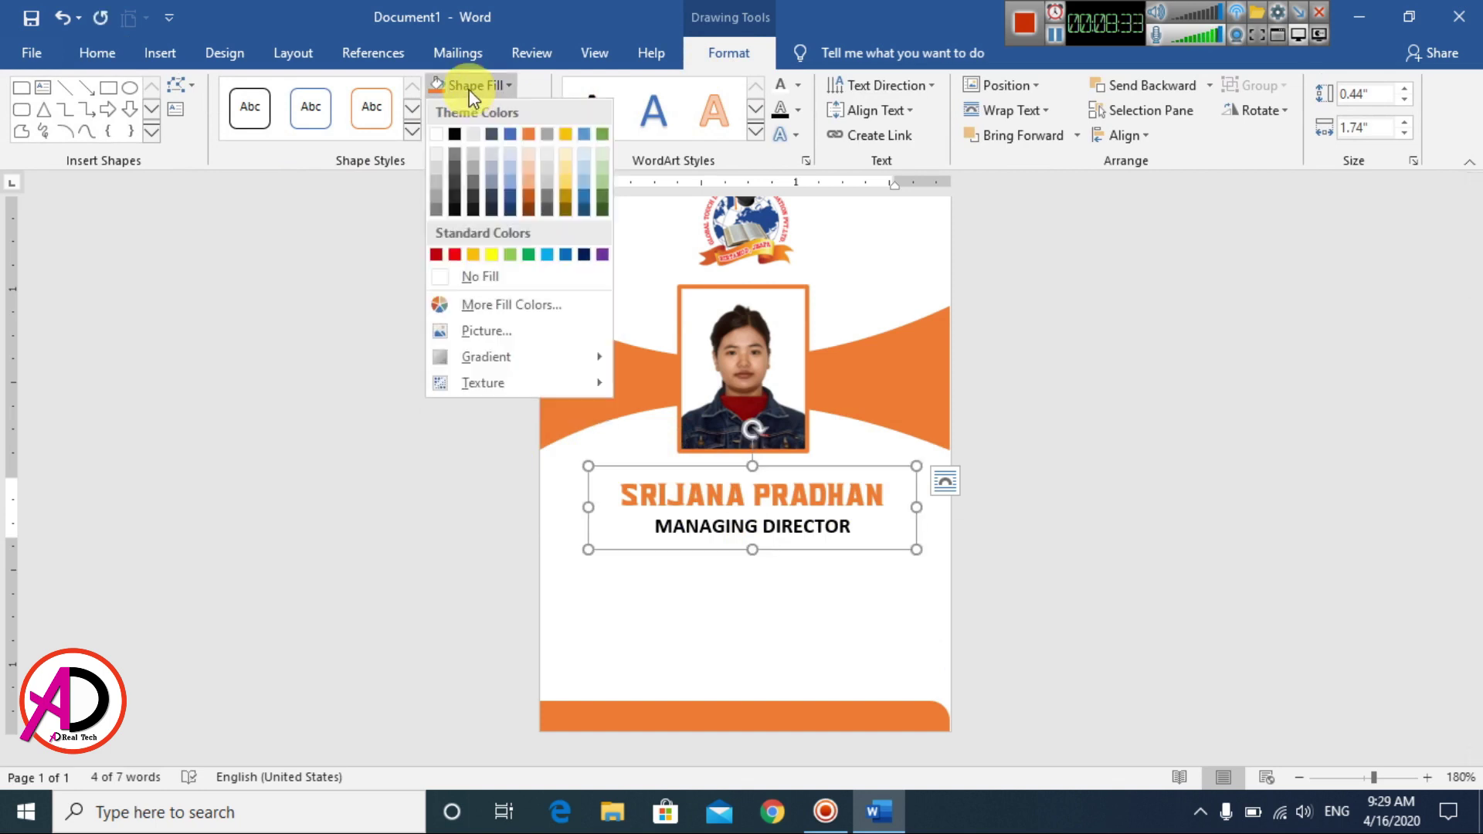
click(479, 275)
scroll(1122, 498, up, 2)
scroll(1172, 513, down, 2)
scroll(1265, 563, up, 2)
click(904, 520)
- Make a duplicate of the name-and-title text box
scroll(904, 520, down, 6)
scroll(947, 549, down, 2)
scroll(971, 572, up, 6)
scroll(960, 481, down, 2)
scroll(957, 487, up, 1)
scroll(934, 490, down, 2)
scroll(897, 504, up, 1)
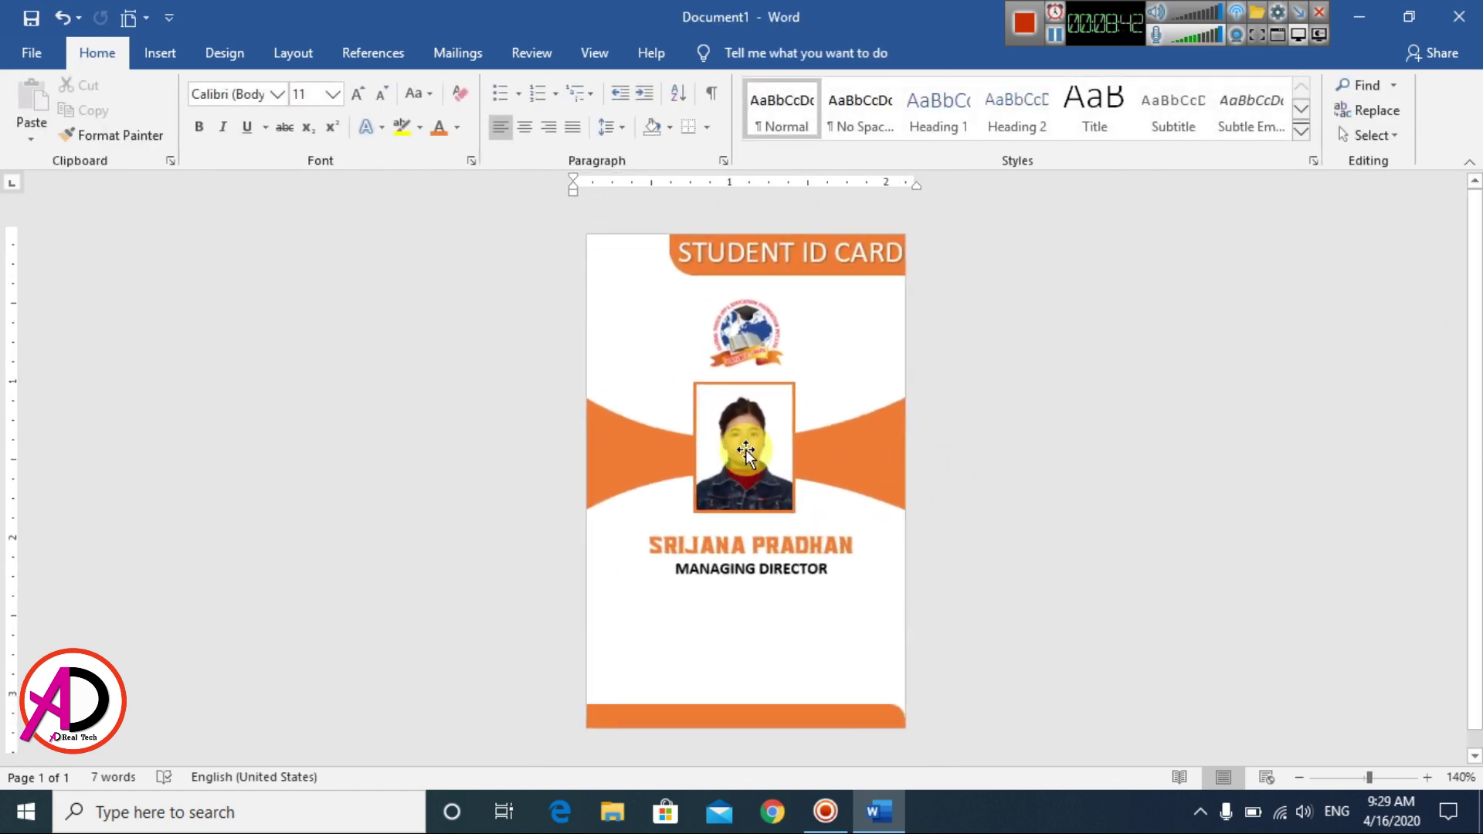
click(785, 572)
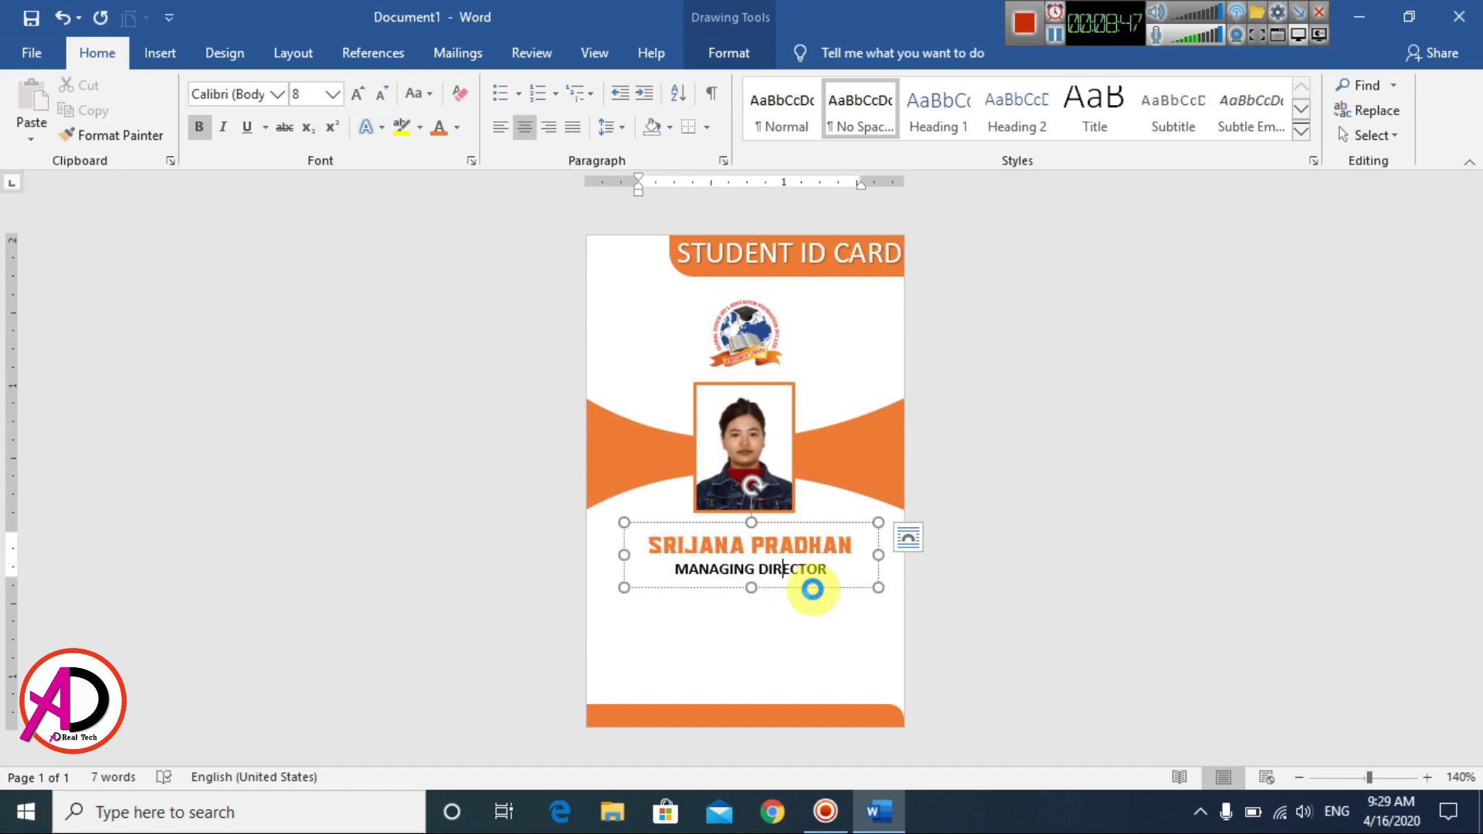
key(ctrl+d)
click(947, 663)
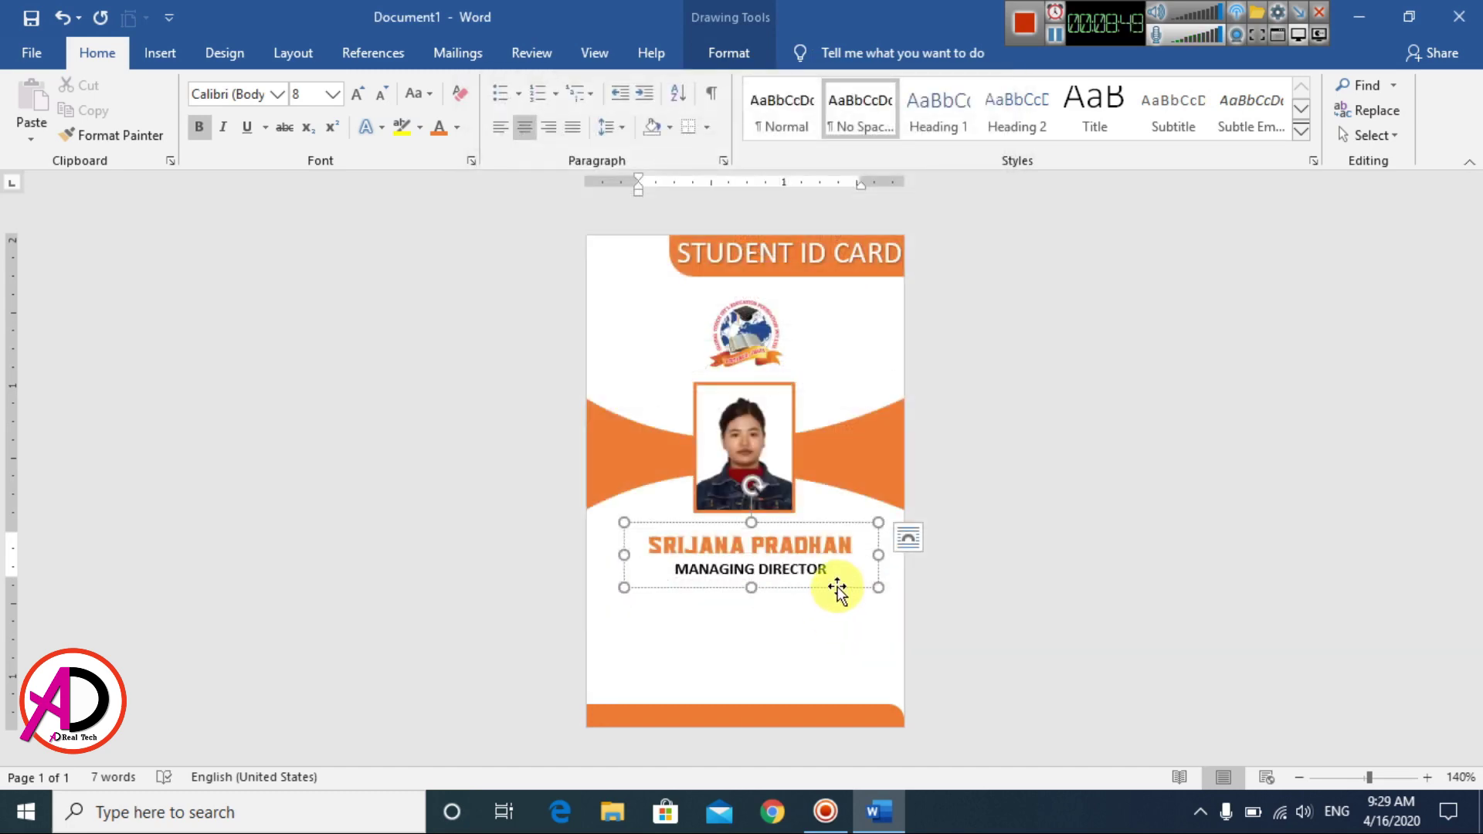
click(846, 586)
key(ctrl+v)
- Move the copy below the original box and type TYPE YOUR COMPANY NAME over the name line
drag(851, 623, 833, 677)
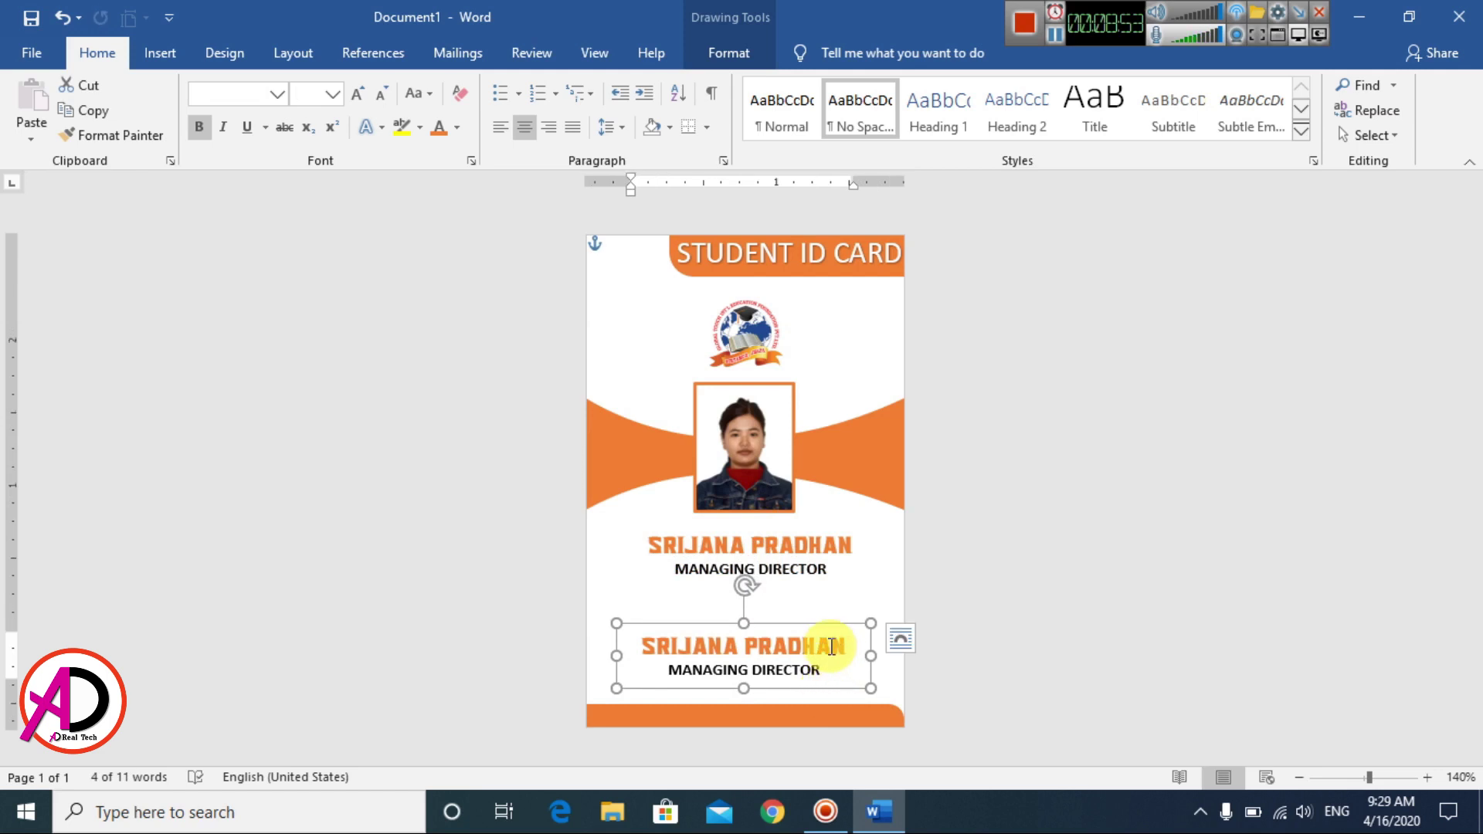
triple_click(831, 646)
scroll(1103, 601, up, 3)
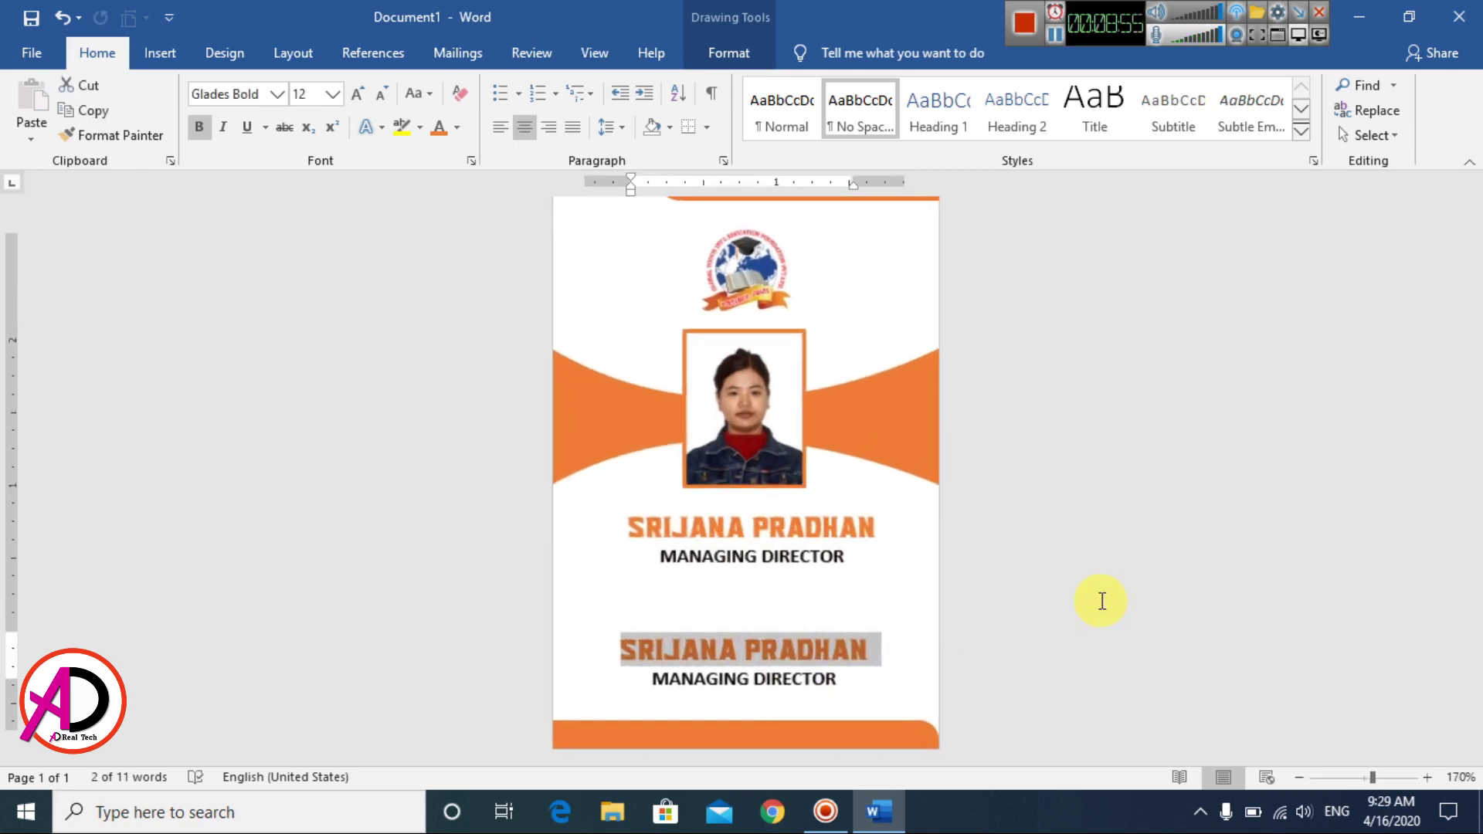
scroll(1103, 601, up, 3)
text(TYPE)
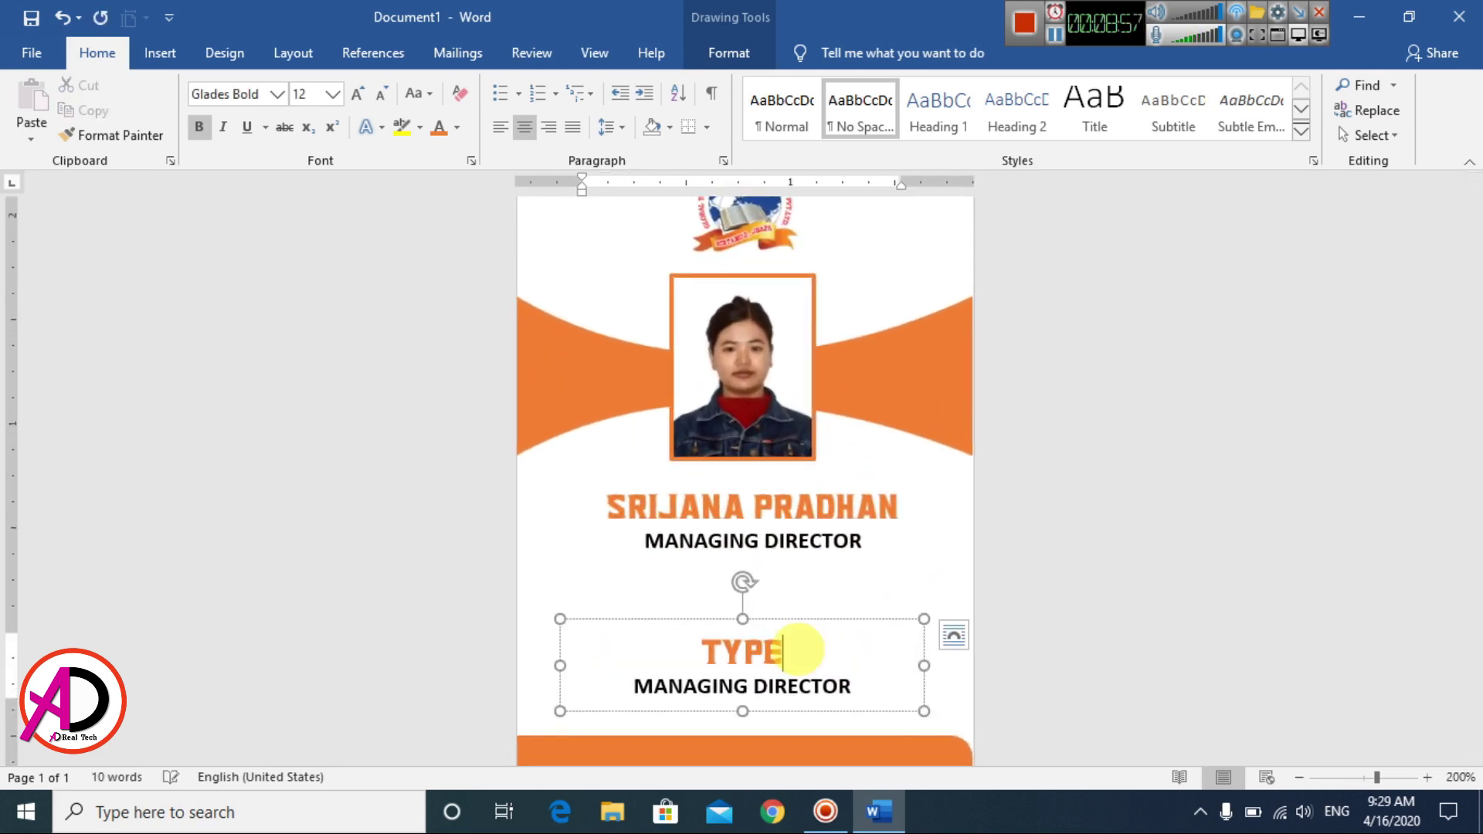
text( YOUR CO)
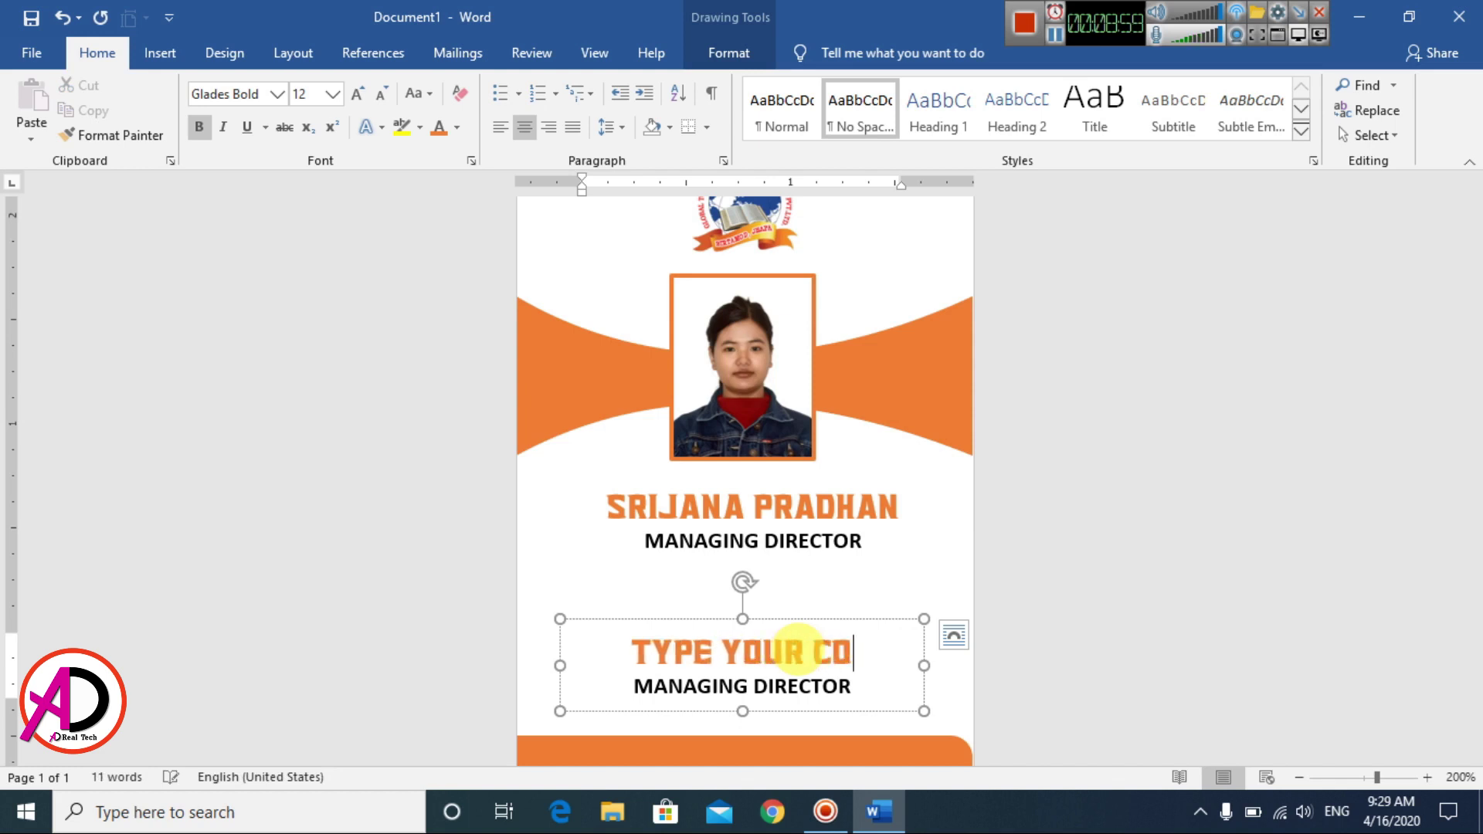
text(MPANY NAME)
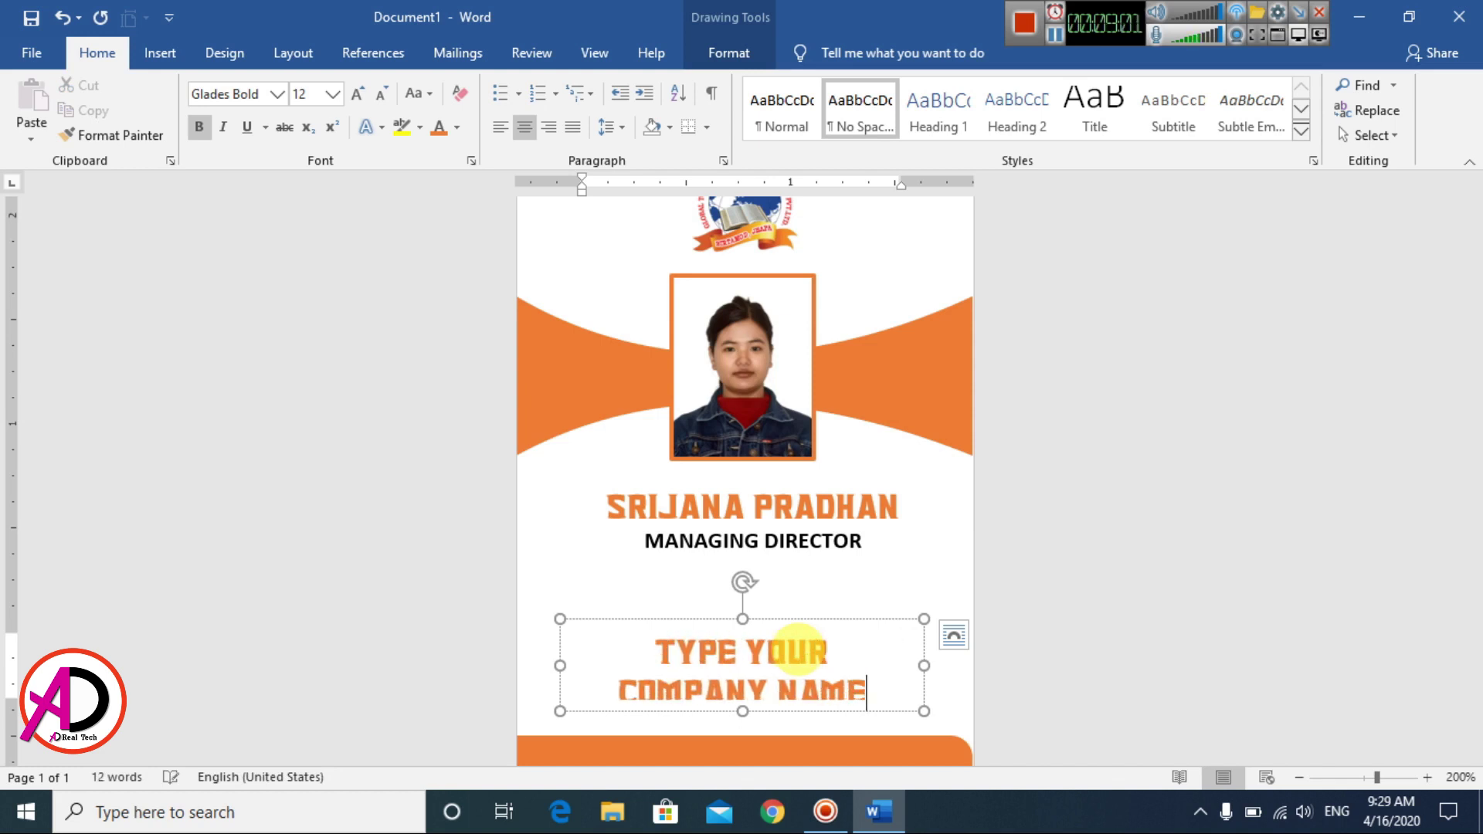
key(ctrl+a)
key(ctrl+shift+comma)
key(ctrl+shift+comma)
key(ctrl+shift+comma)
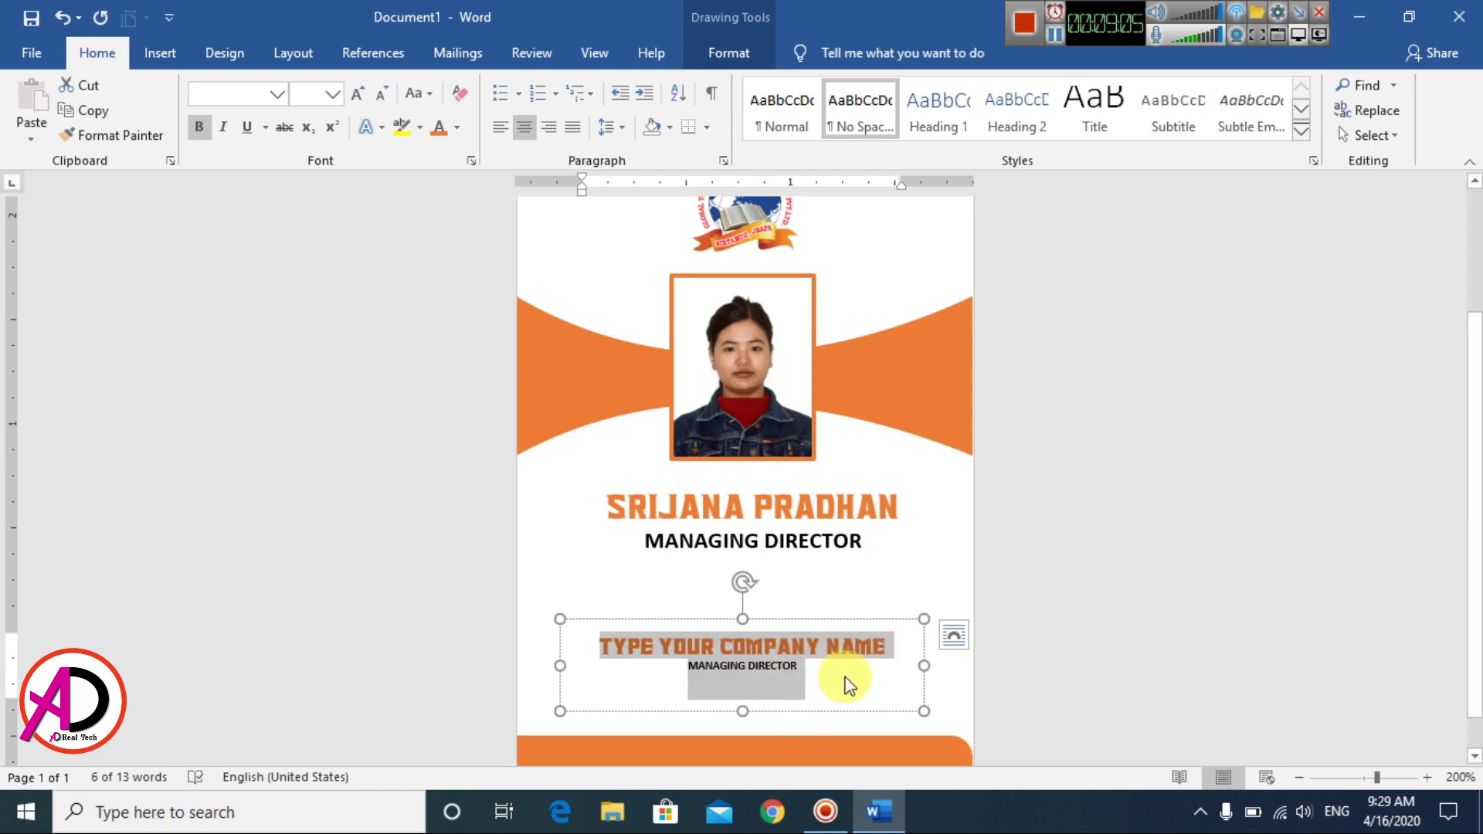
click(892, 649)
- Trim the heading to YOUR COMPANY NAME at 11 pt and replace MANAGING DIRECTOR with Address here
click(661, 648)
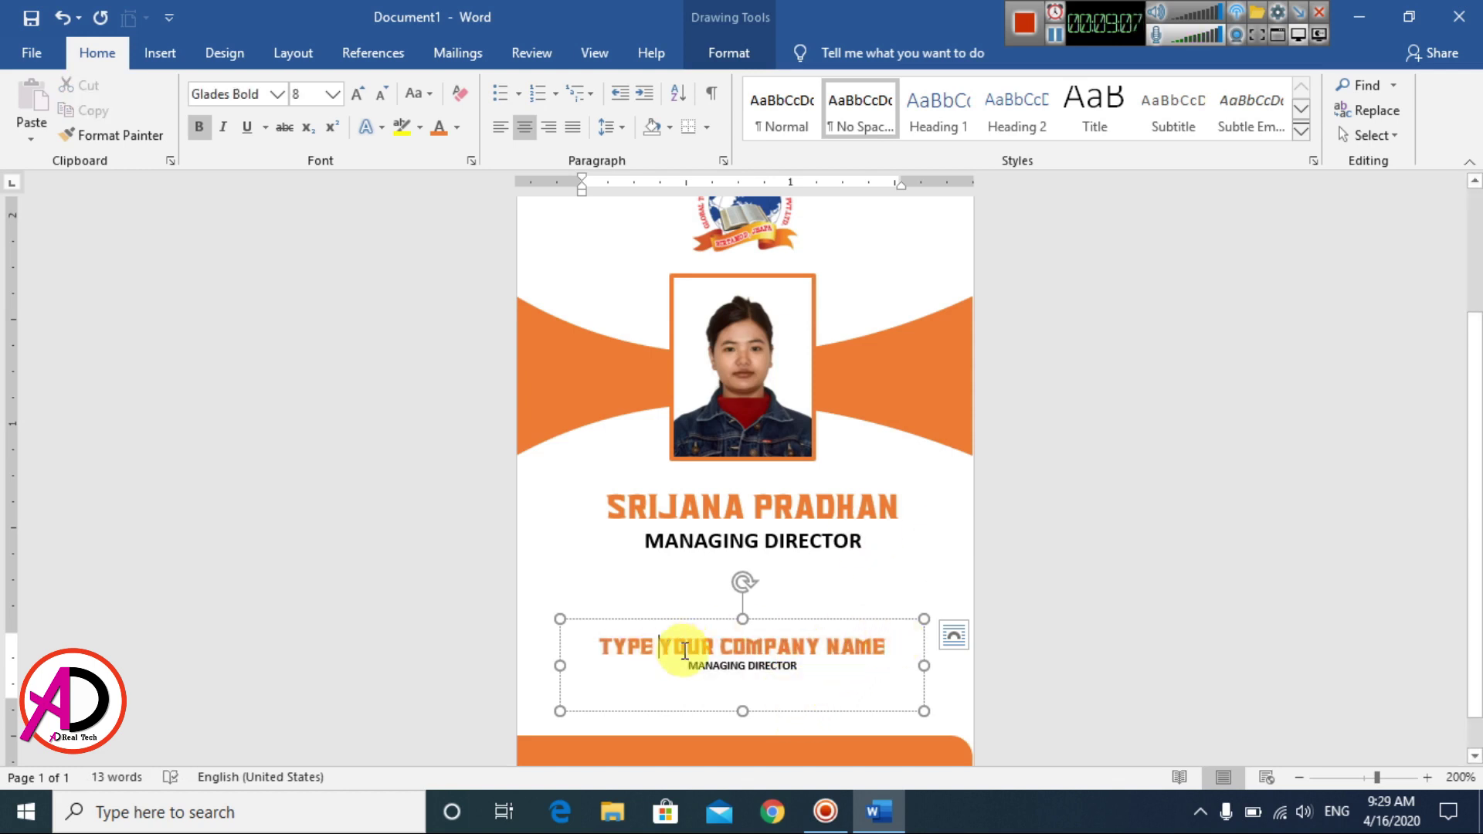
key(BackSpace)
key(BackSpace)
key(BackSpace)
key(BackSpace)
key(BackSpace)
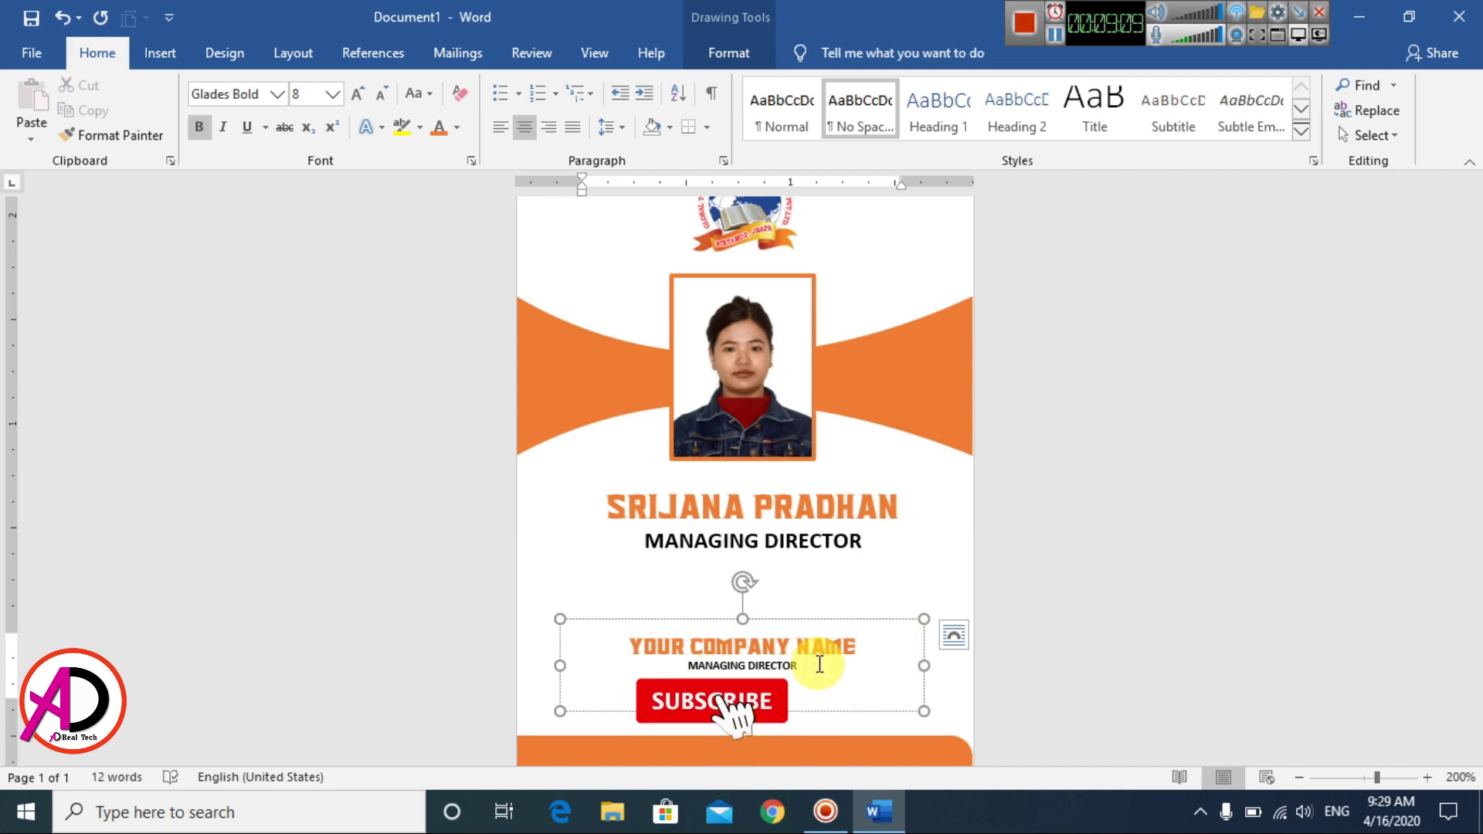
key(ctrl+shift+Right)
key(ctrl+shift+Right)
key(ctrl+shift+Right)
key(ctrl+shift+period)
key(ctrl+shift+period)
key(ctrl+shift+period)
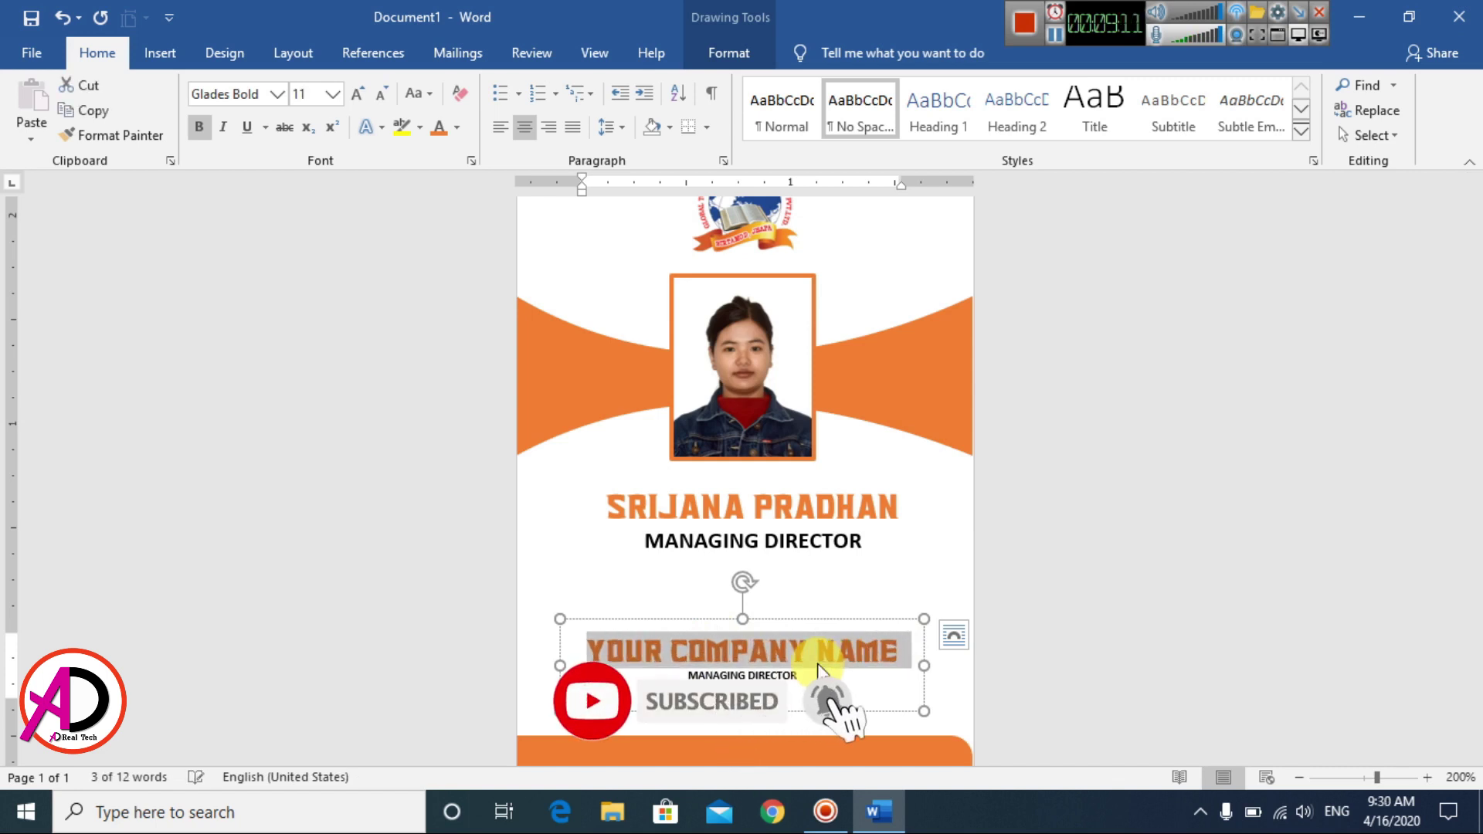
drag(800, 675, 687, 674)
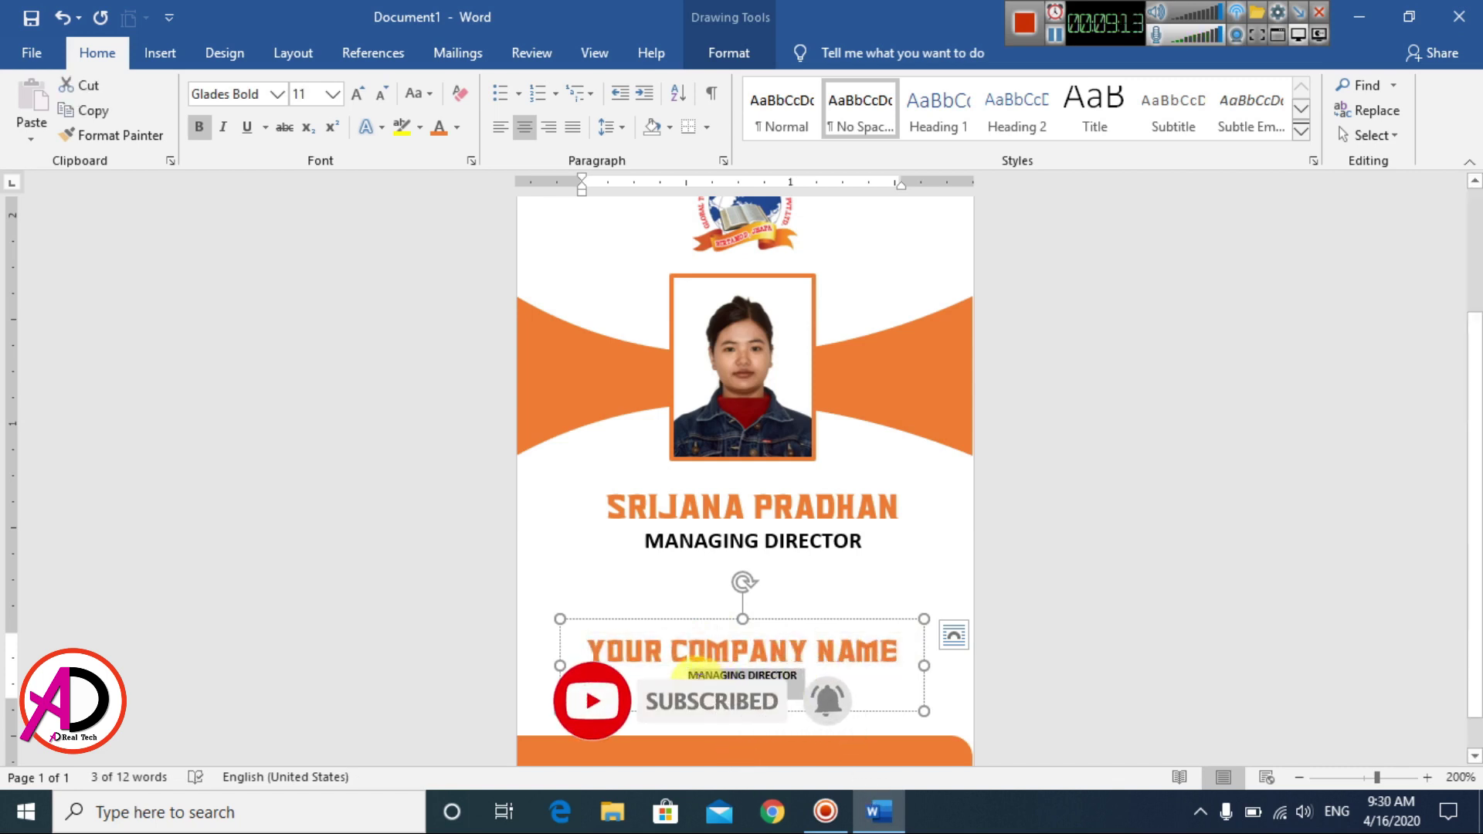
text(ADDRE)
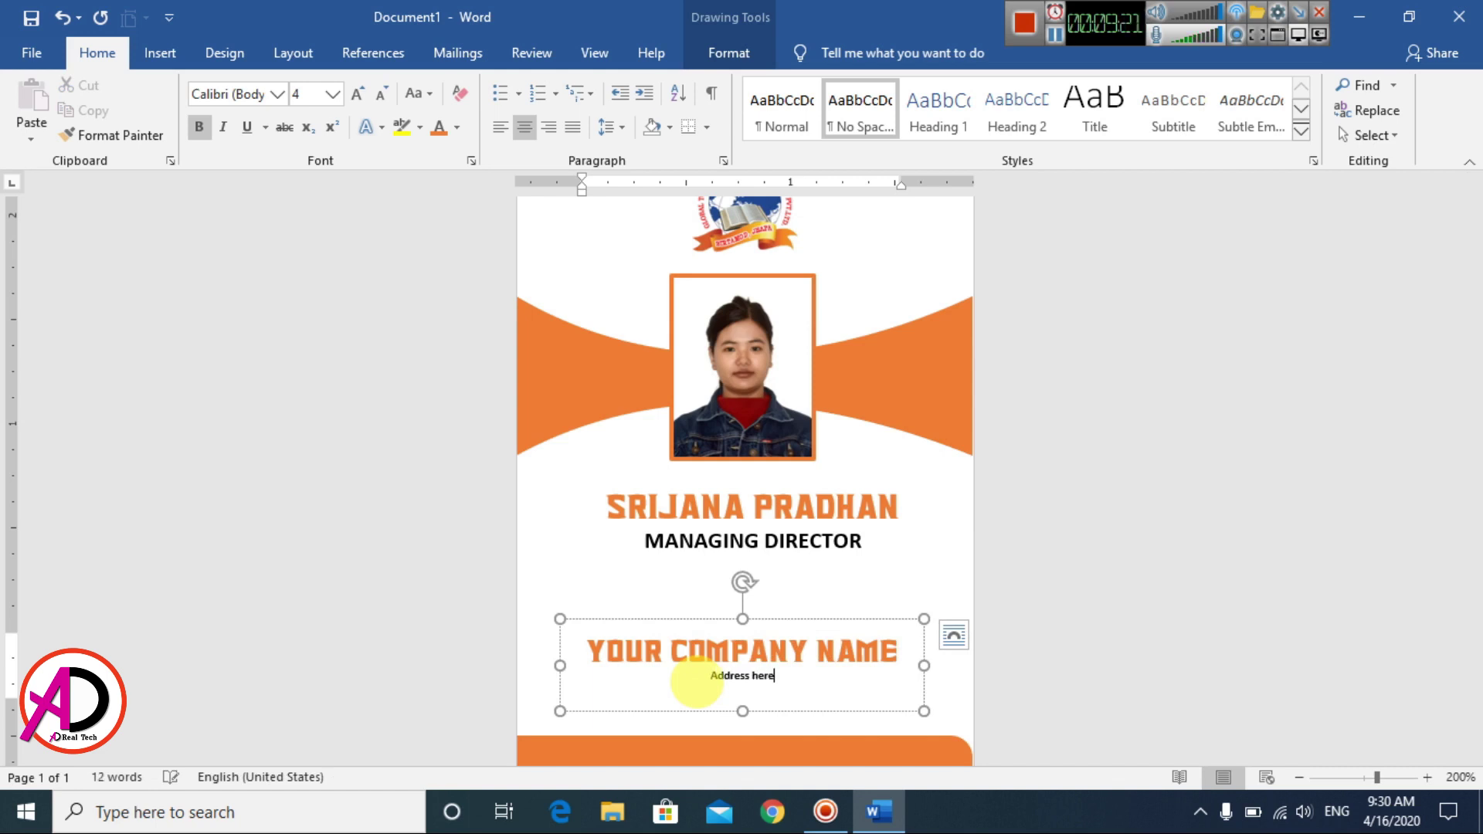
- Shrink the 'Address here' text, start a new line below it, and heighten the company box
key(ctrl+shift+Left)
key(ctrl+shift+Left)
key(ctrl+shift+Left)
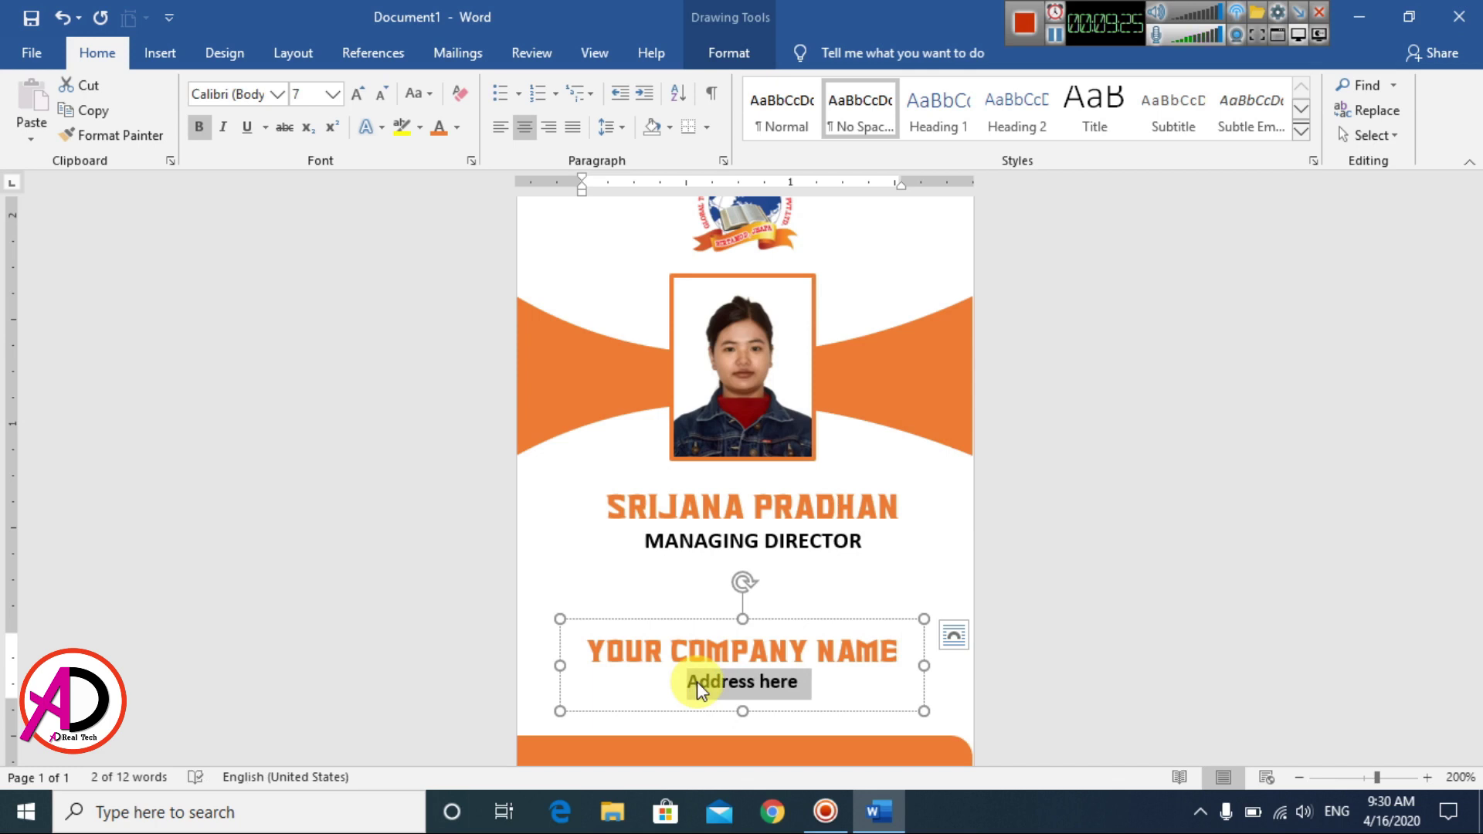
key(ctrl+[)
key(Right)
key(Return)
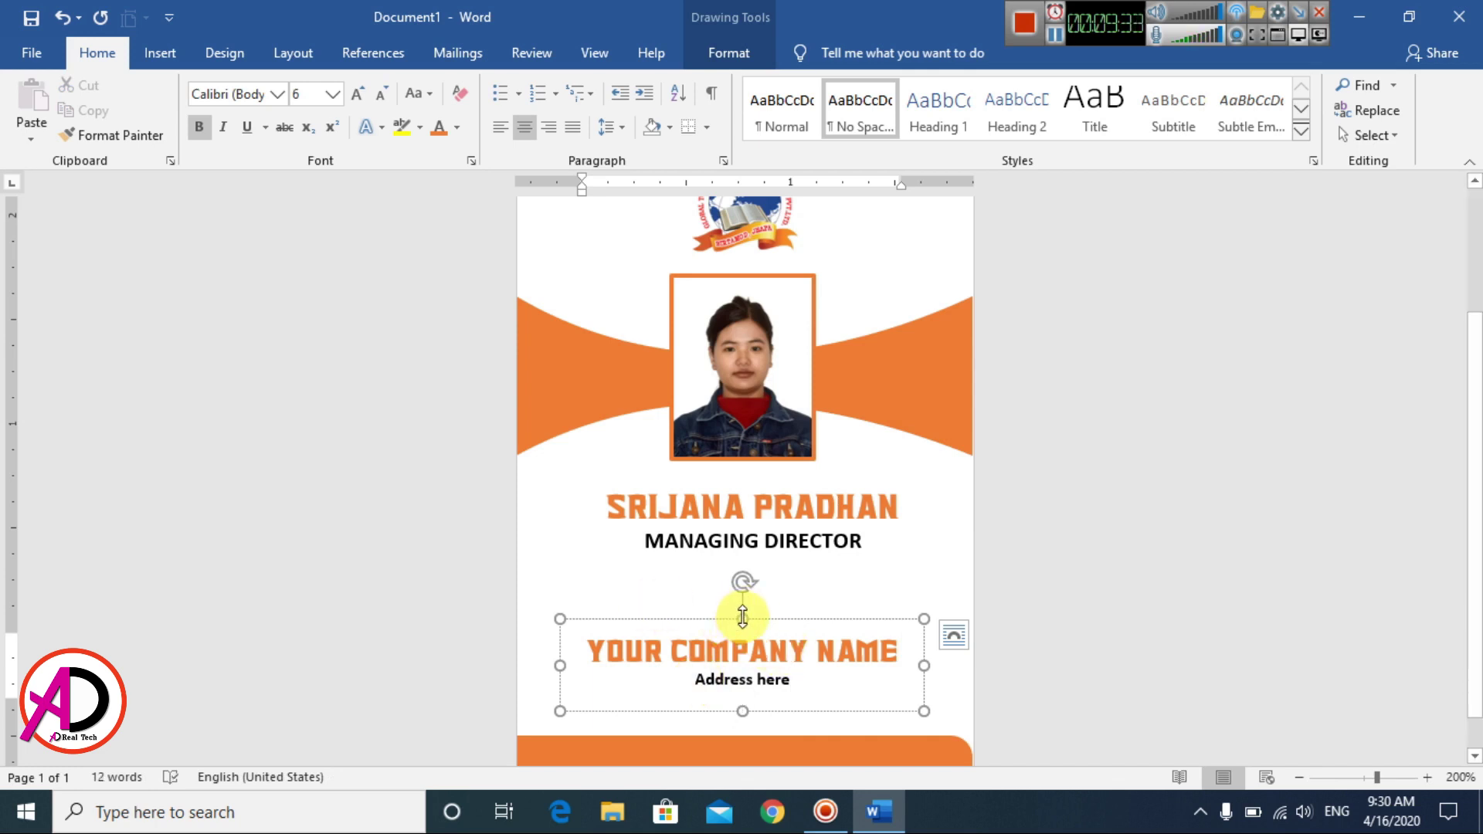
drag(743, 618, 749, 580)
- Type a 'Phone No.' line with a sample number below 'Address here'
click(796, 653)
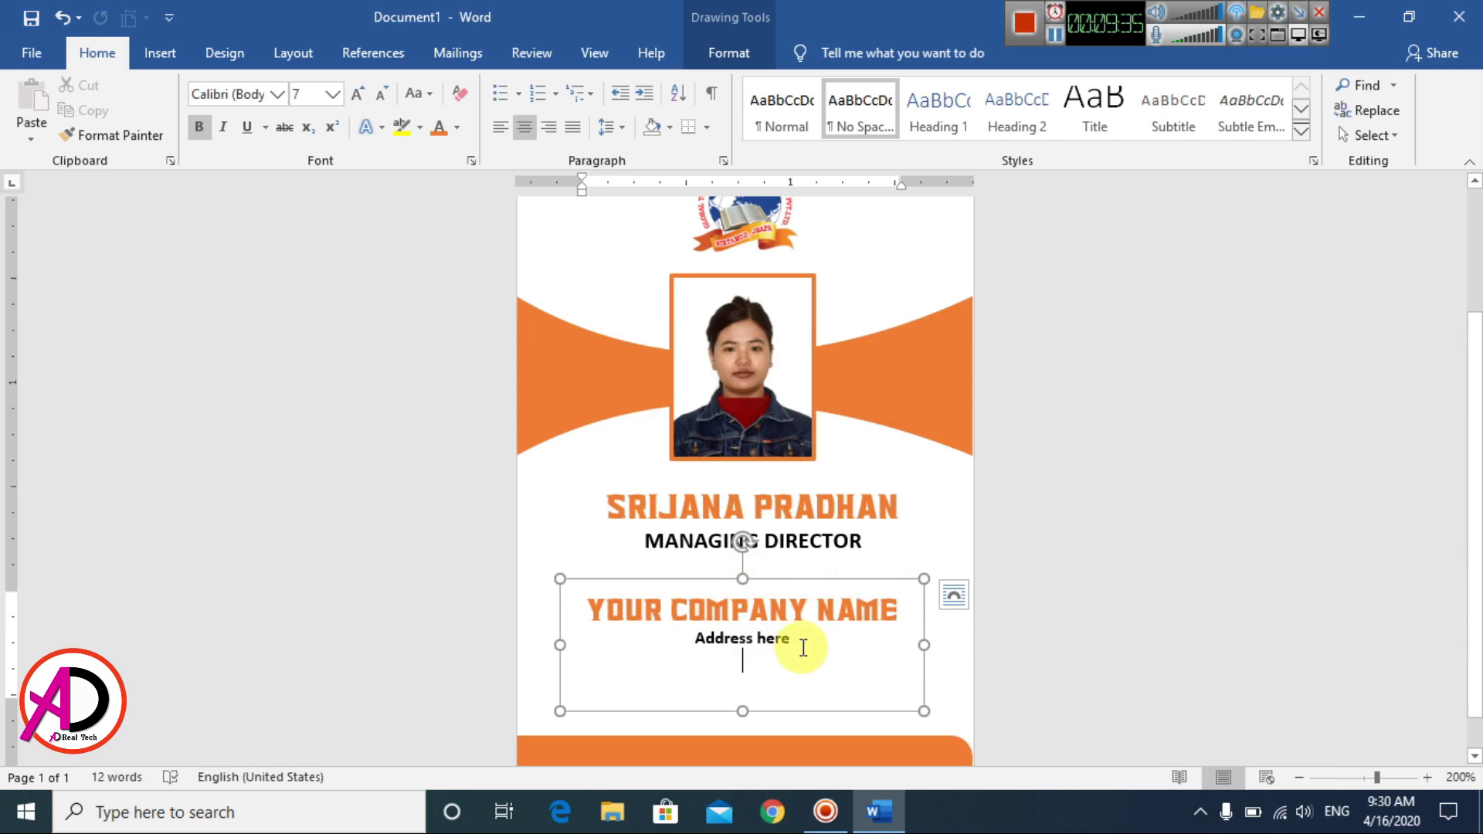
text(Phone)
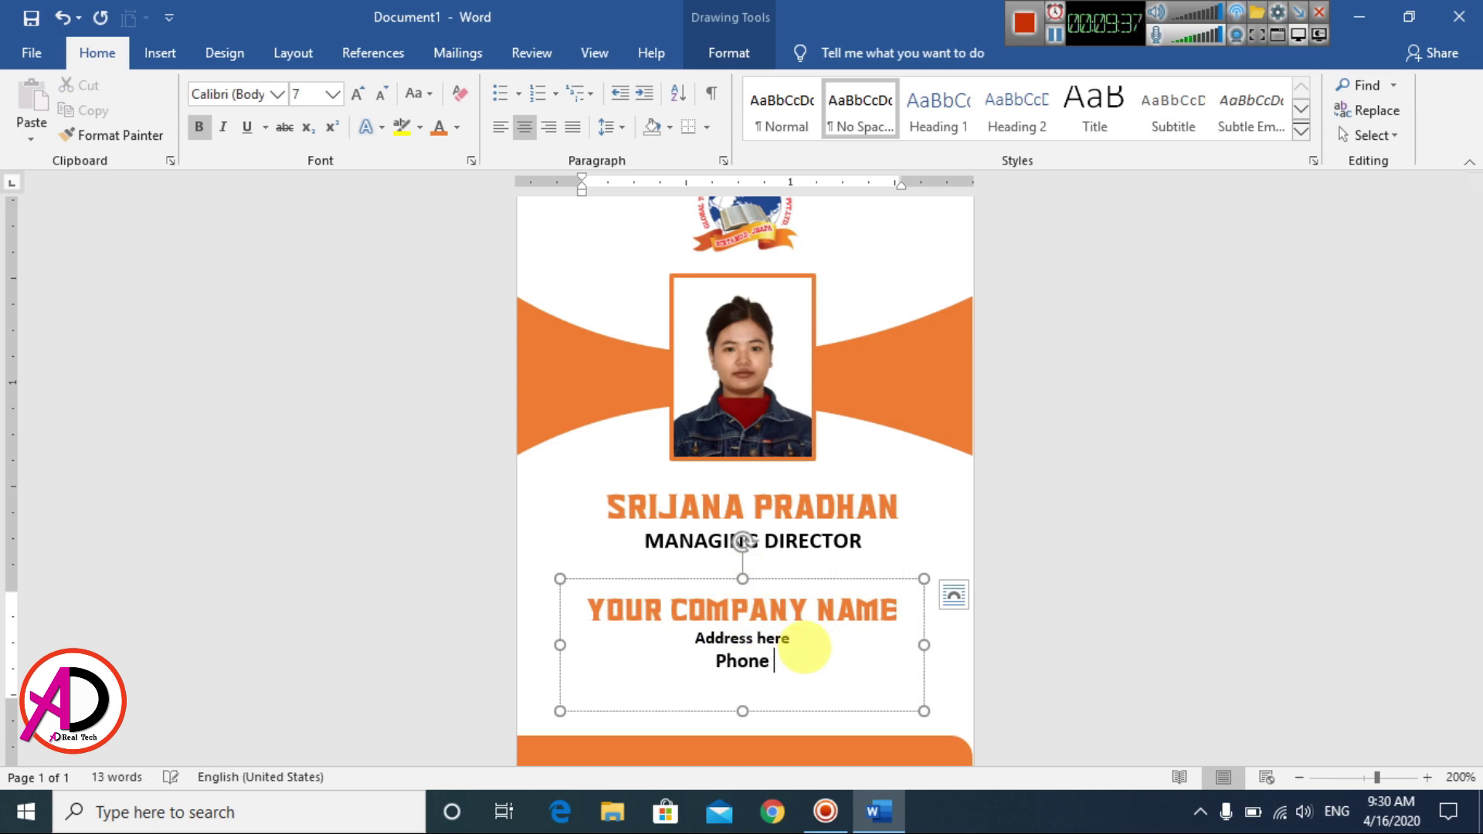
text( No. 01234)
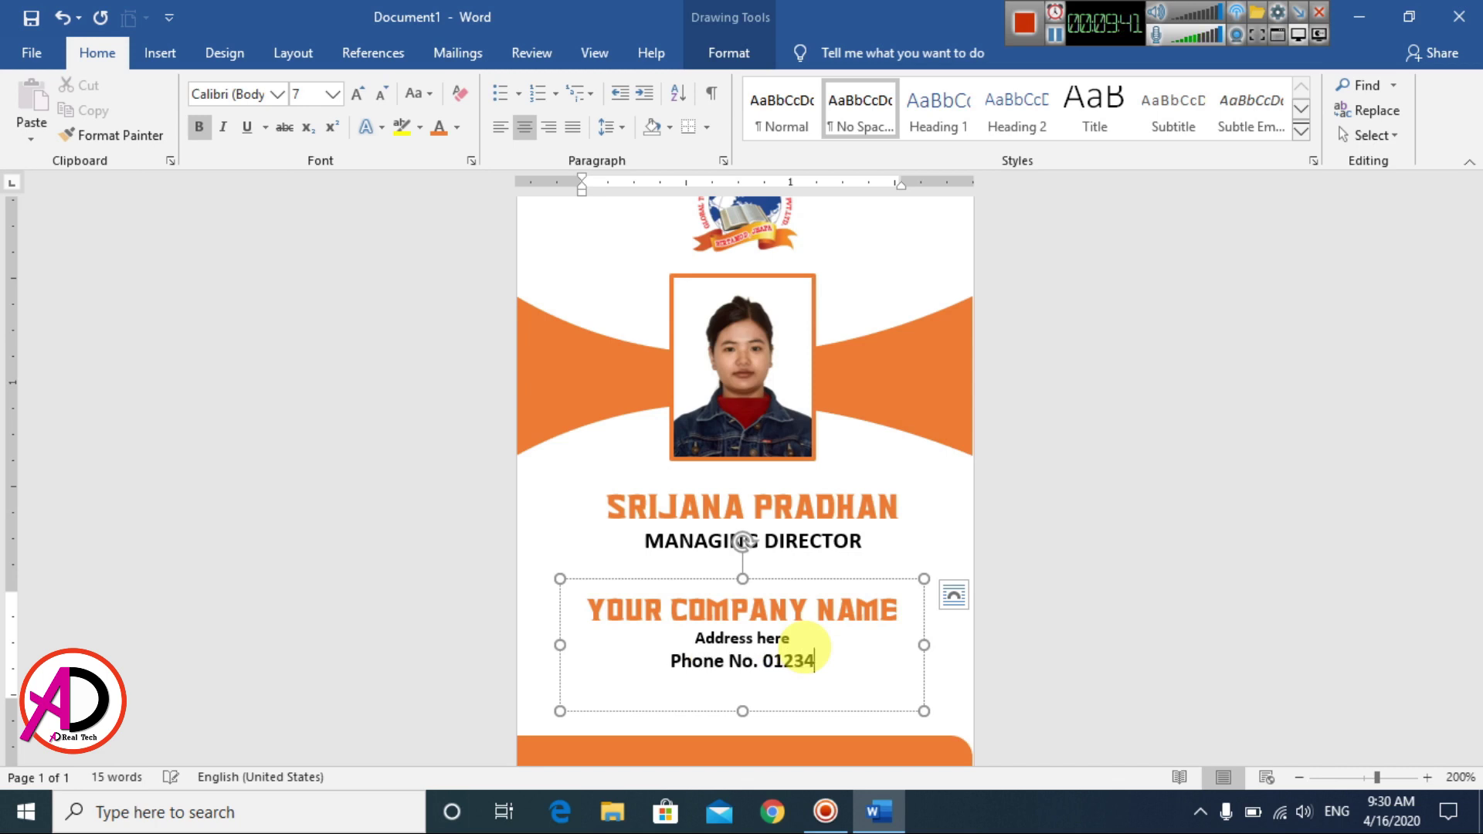
text(5+6789)
key(BackSpace)
key(BackSpace)
key(BackSpace)
key(BackSpace)
key(BackSpace)
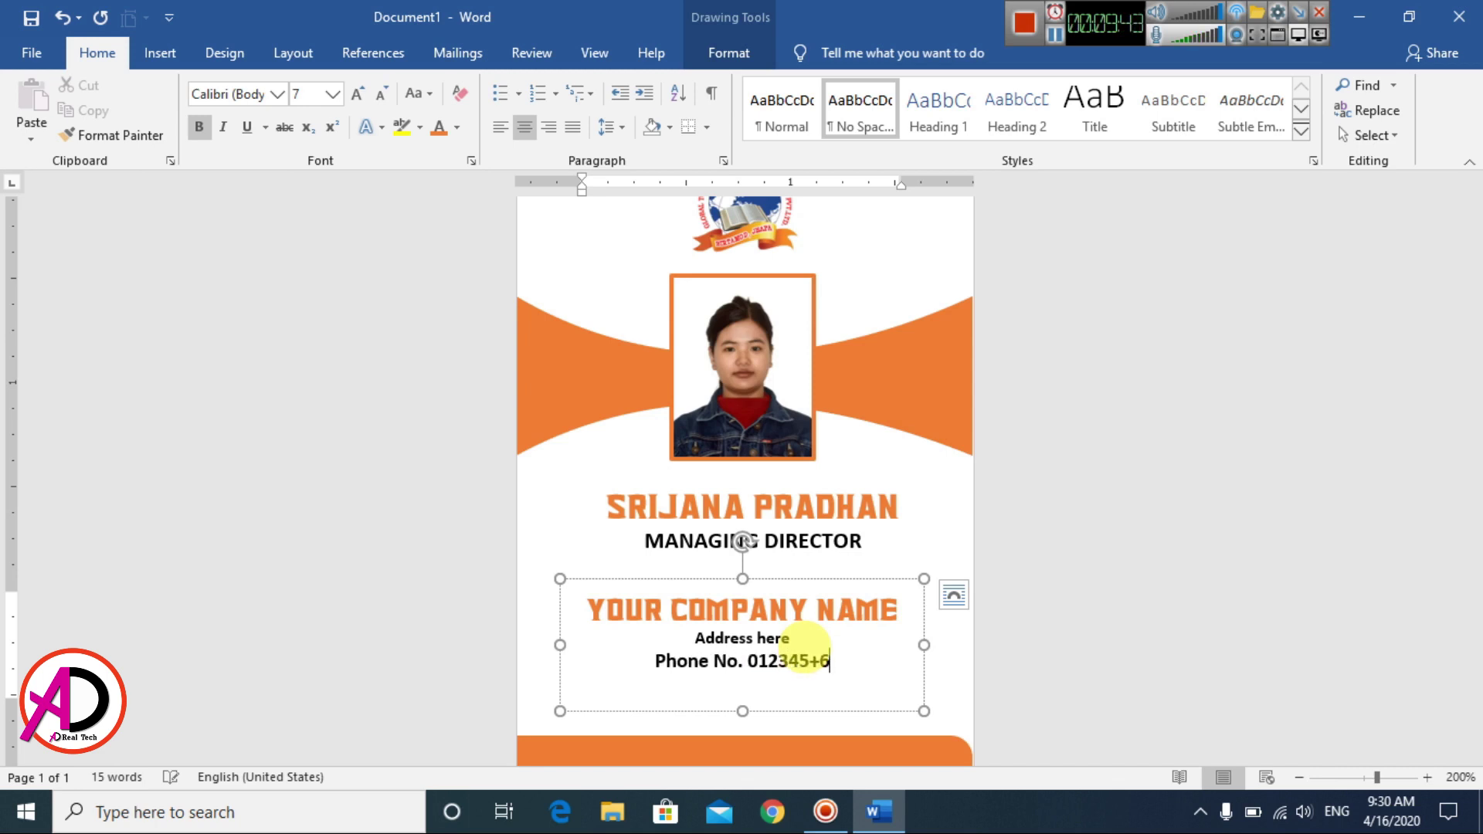
text(6789 )
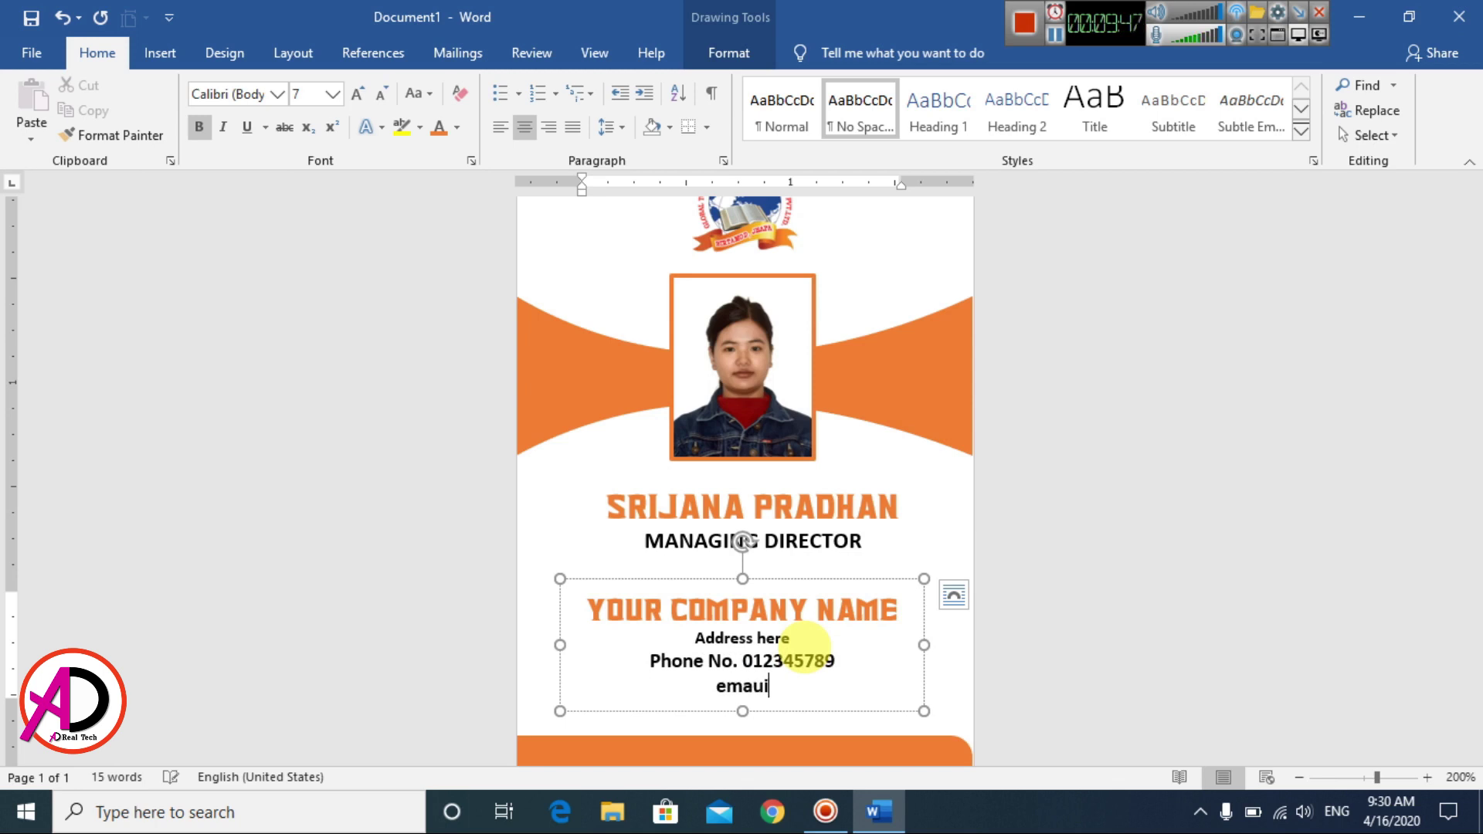
text(E)
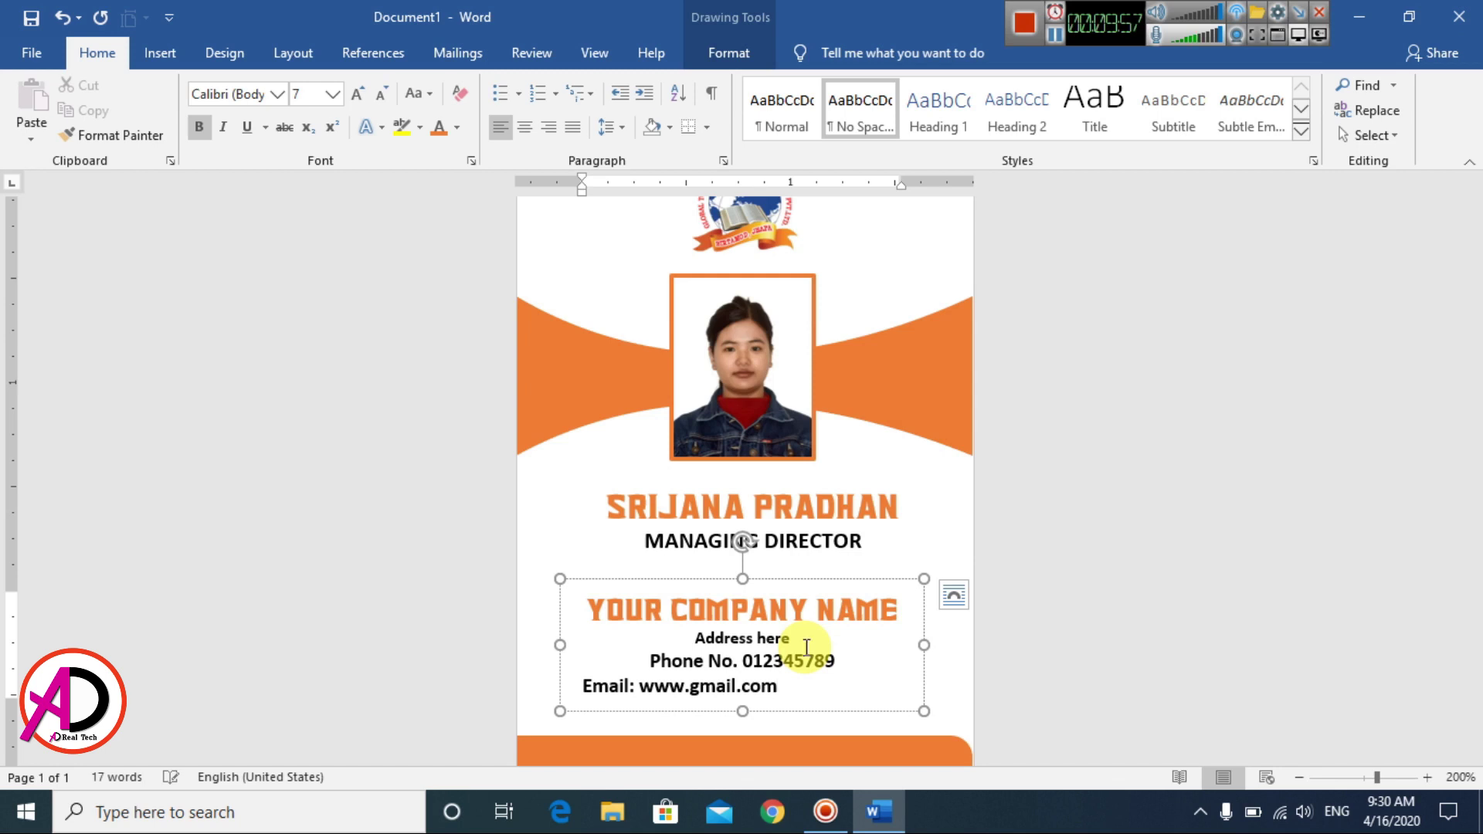
key(ctrl+e)
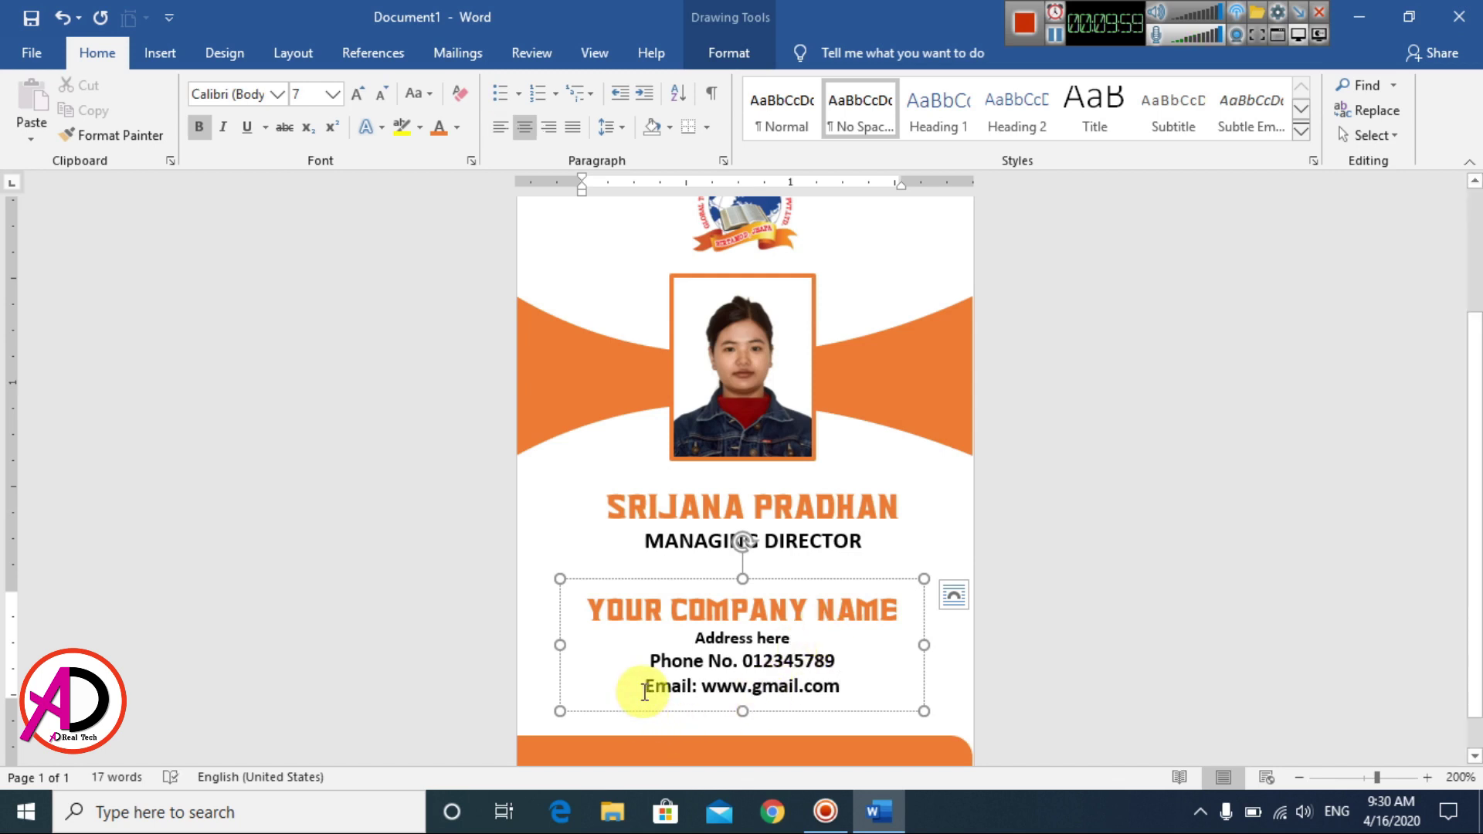
click(1064, 639)
scroll(883, 658, down, 2)
click(778, 566)
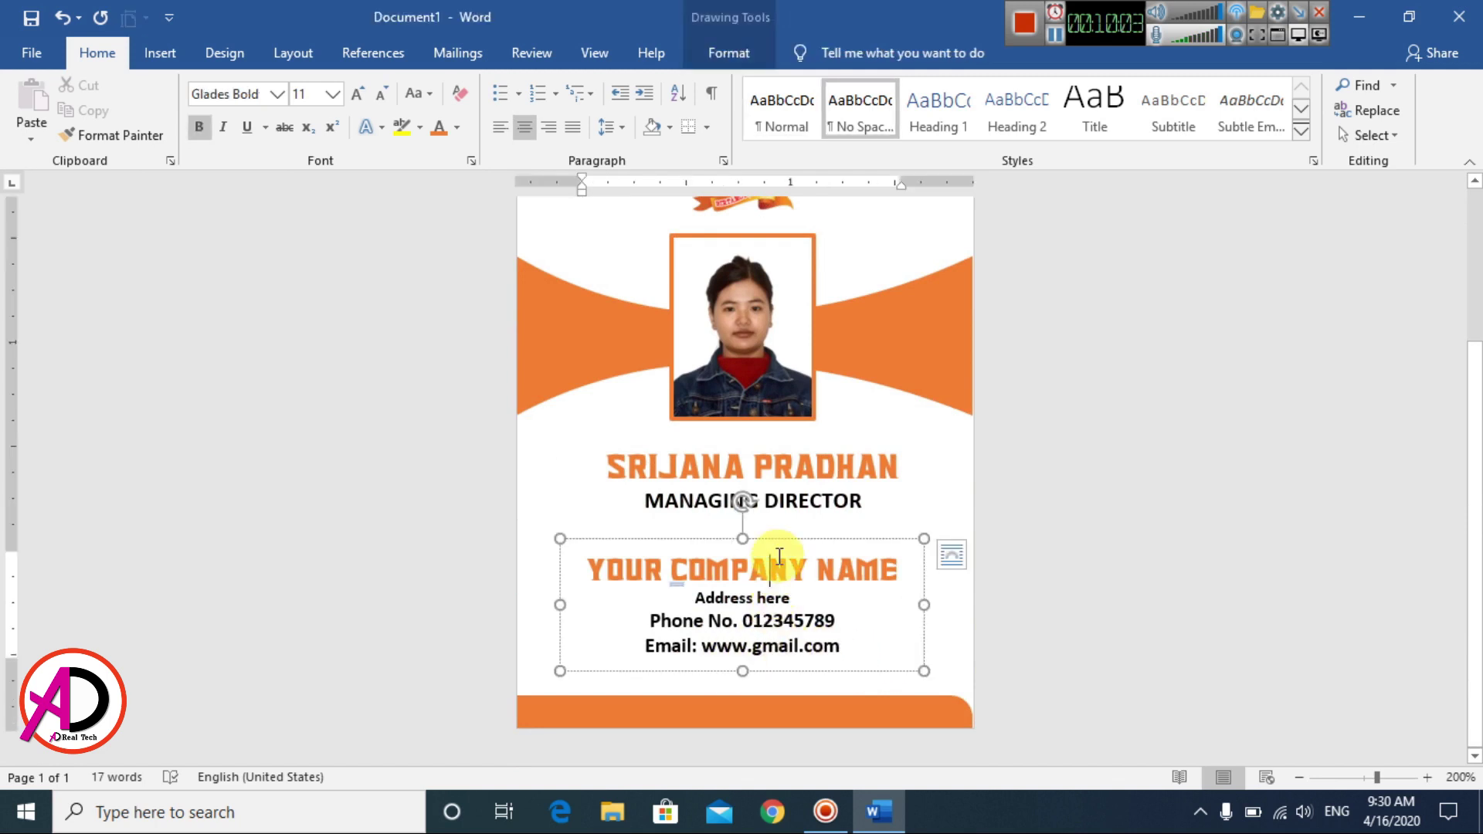
drag(790, 541, 795, 557)
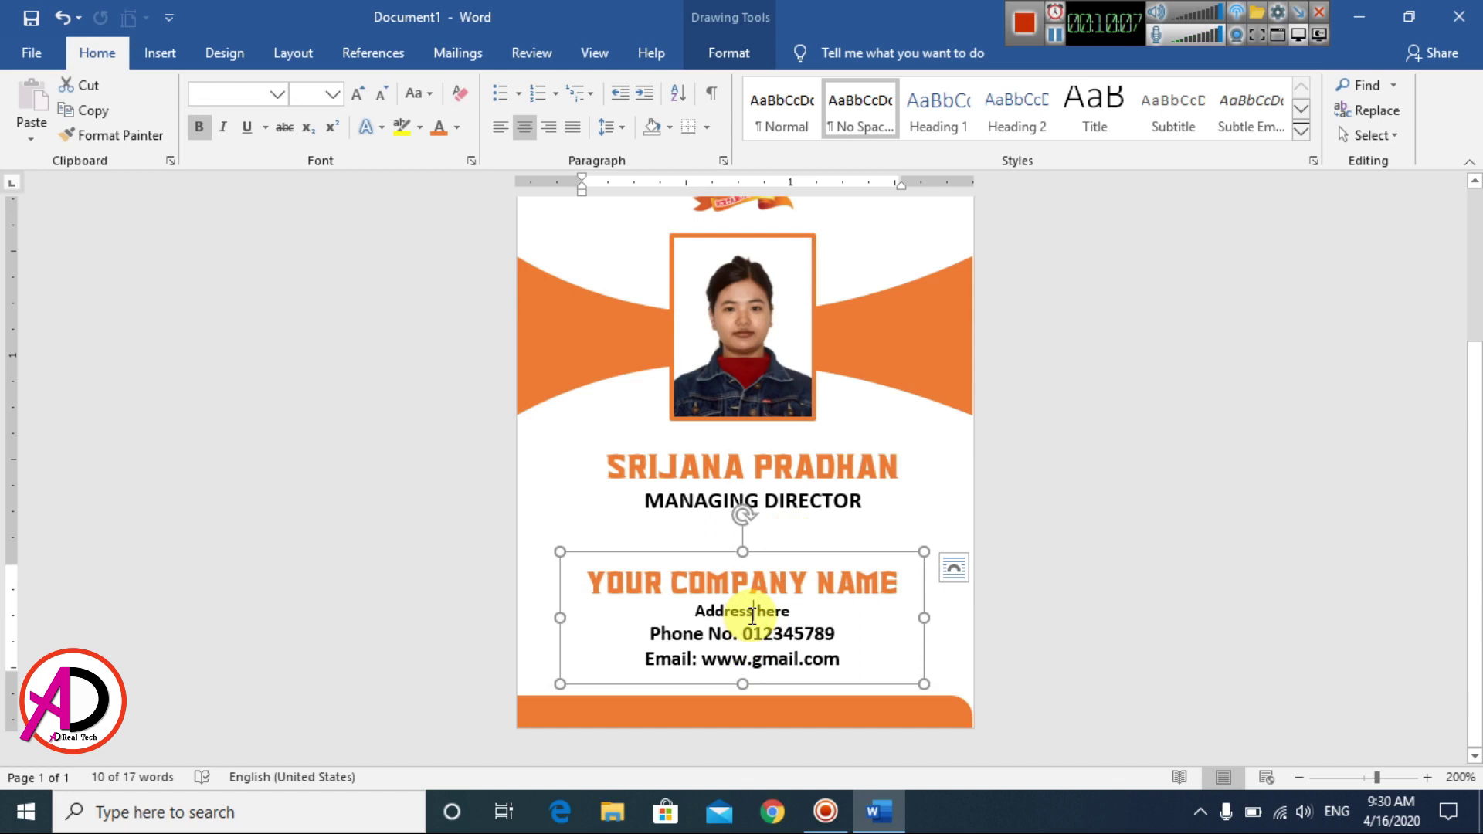
- Replace 'Address here' with 'Company Address Here' and deselect the company box
drag(745, 614, 788, 618)
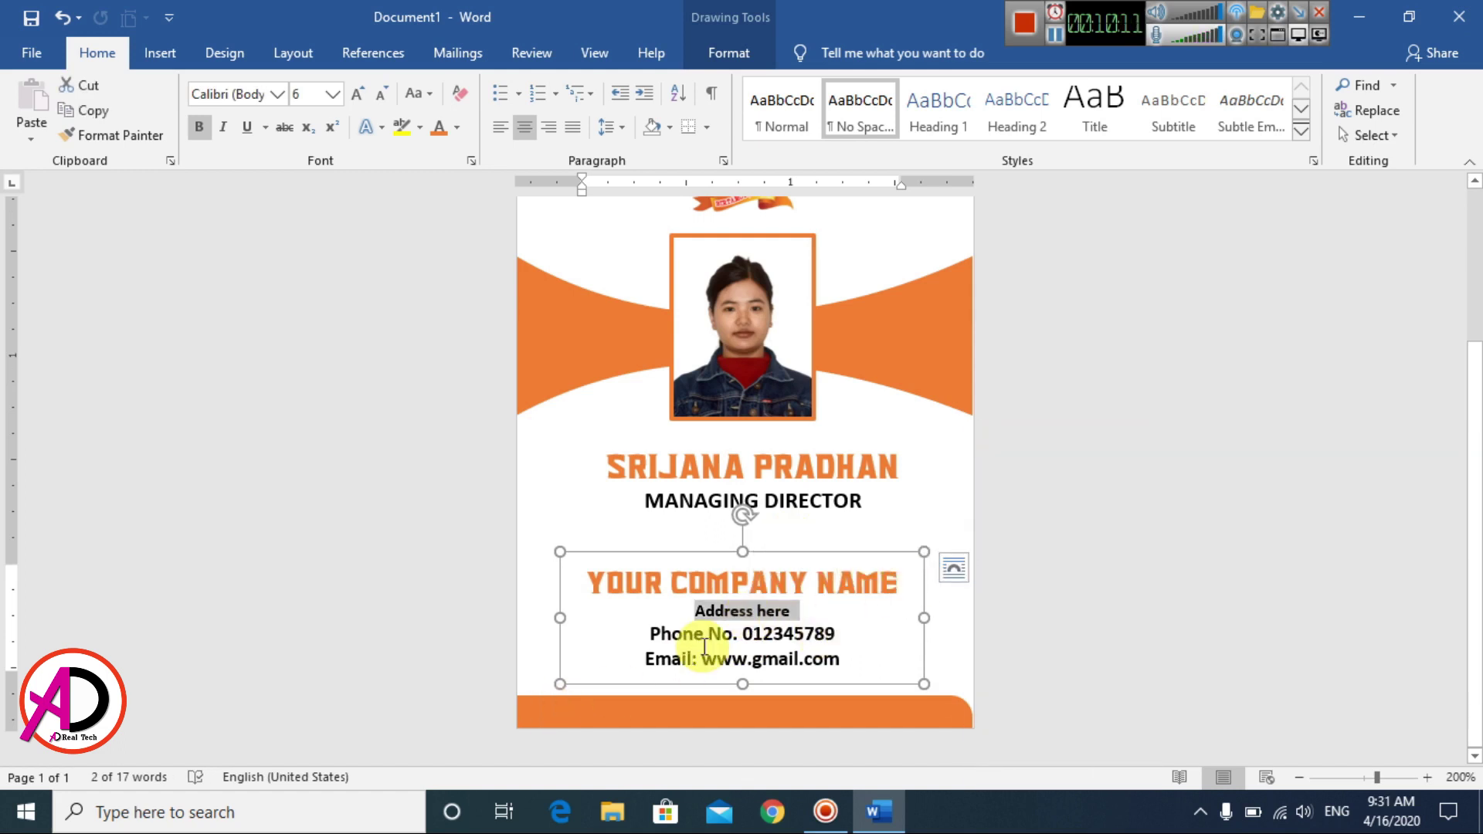
text(c)
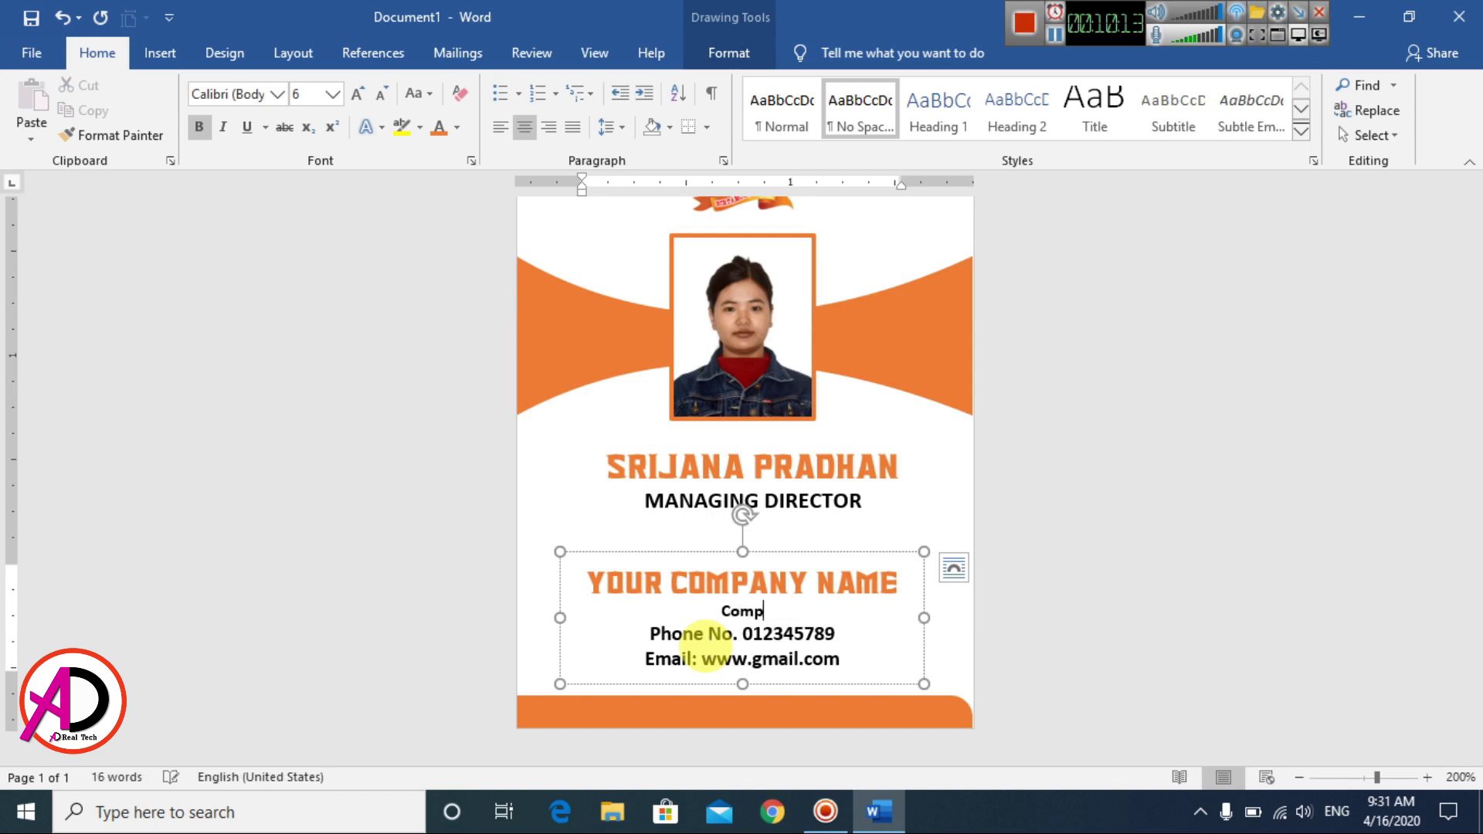
text(ompany Address Here)
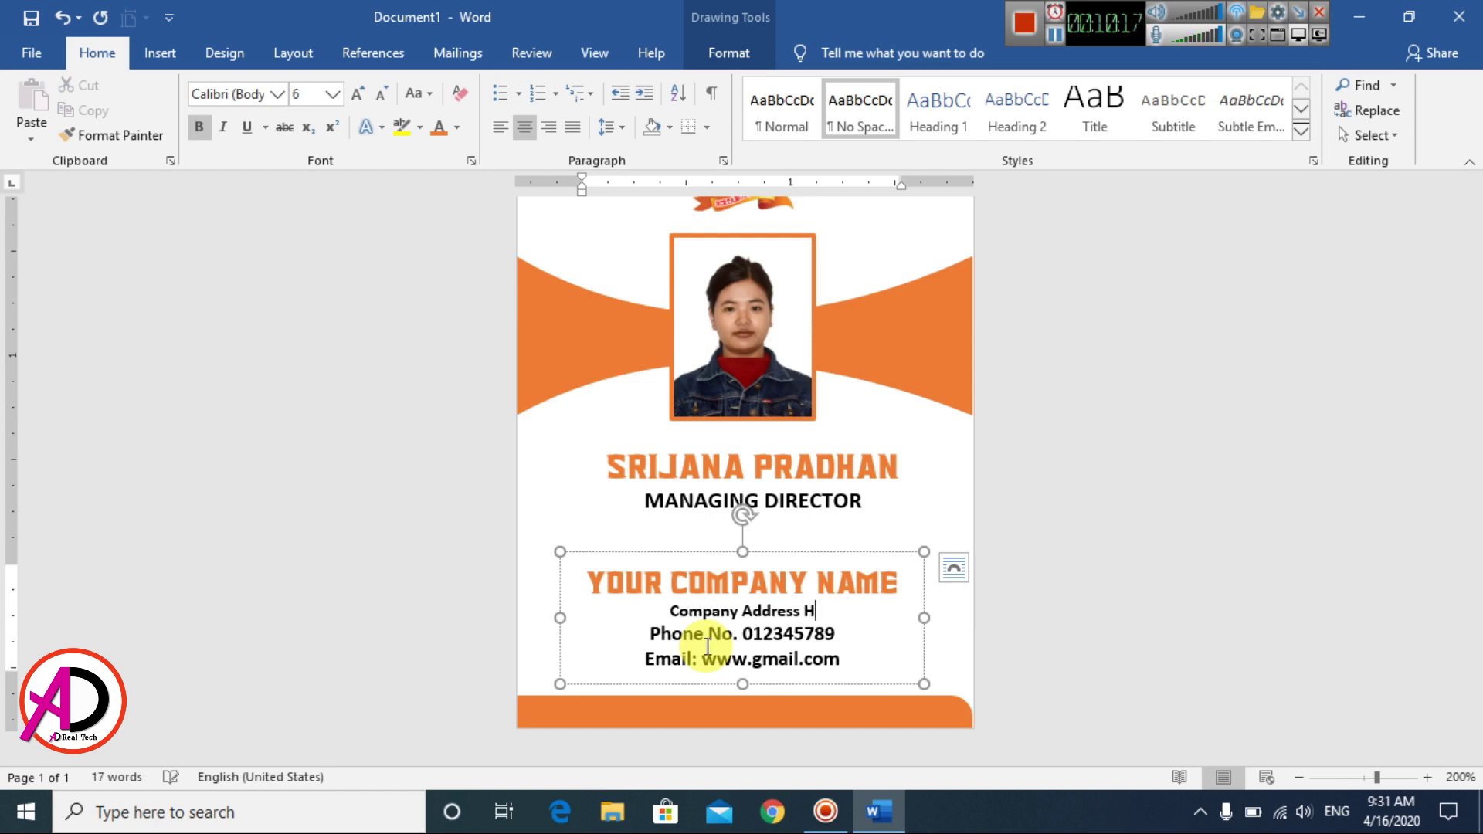
key(BackSpace)
text(ere)
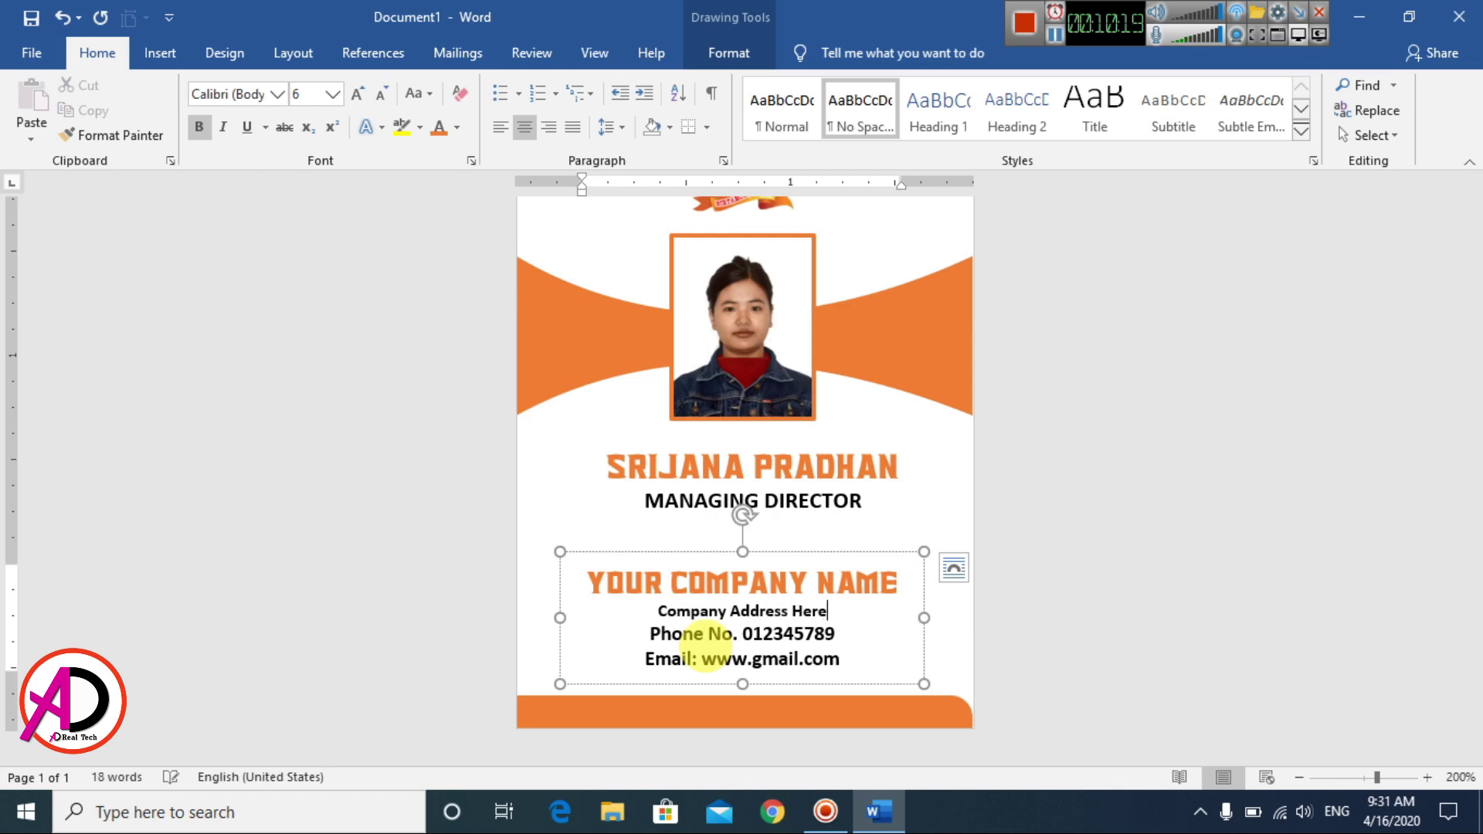
click(1142, 616)
scroll(608, 463, up, 1)
scroll(608, 463, down, 1)
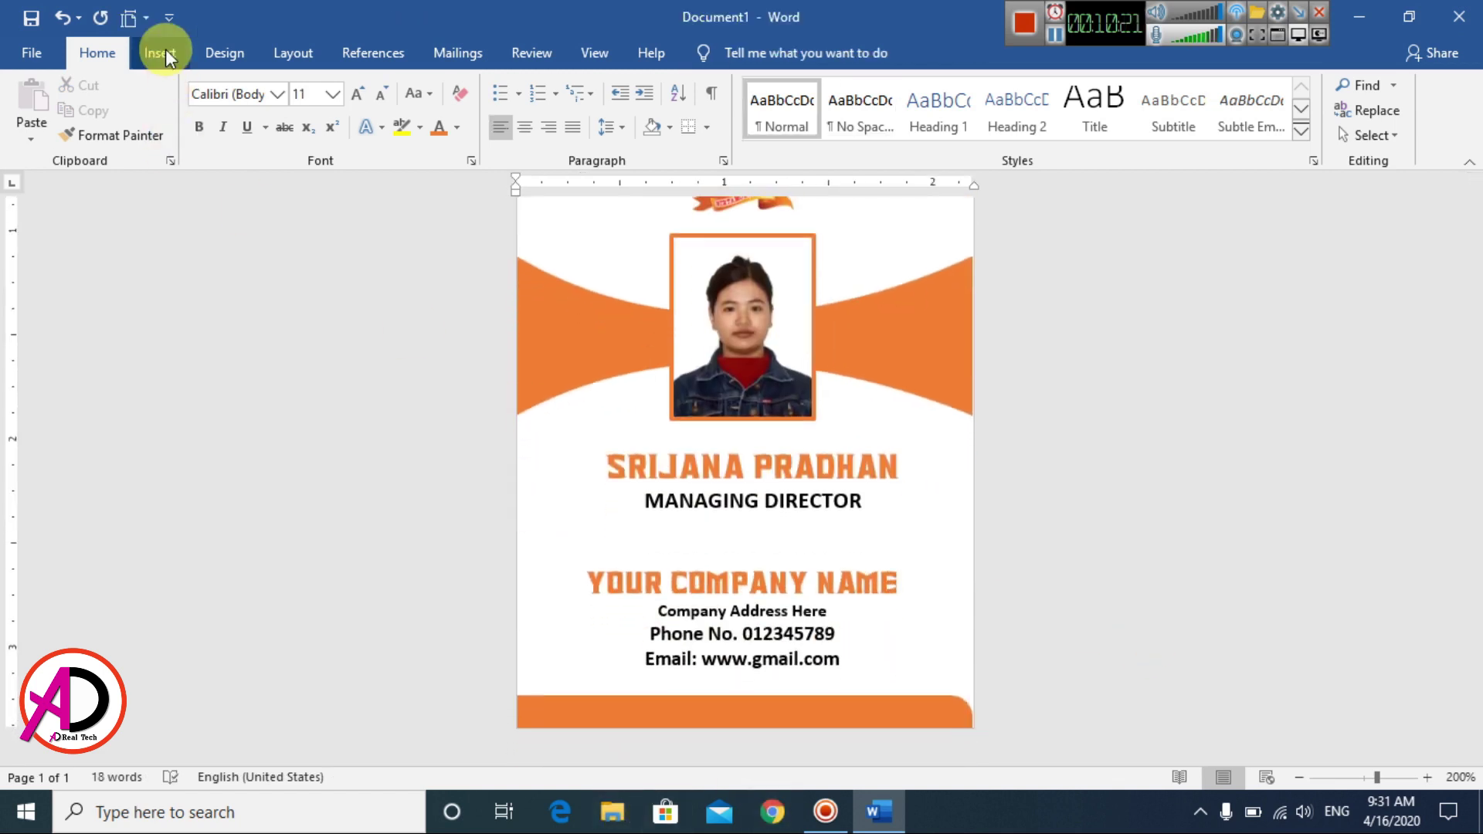
- Duplicate the name and job title box, delete its name line, and move it onto the orange footer bar
click(160, 52)
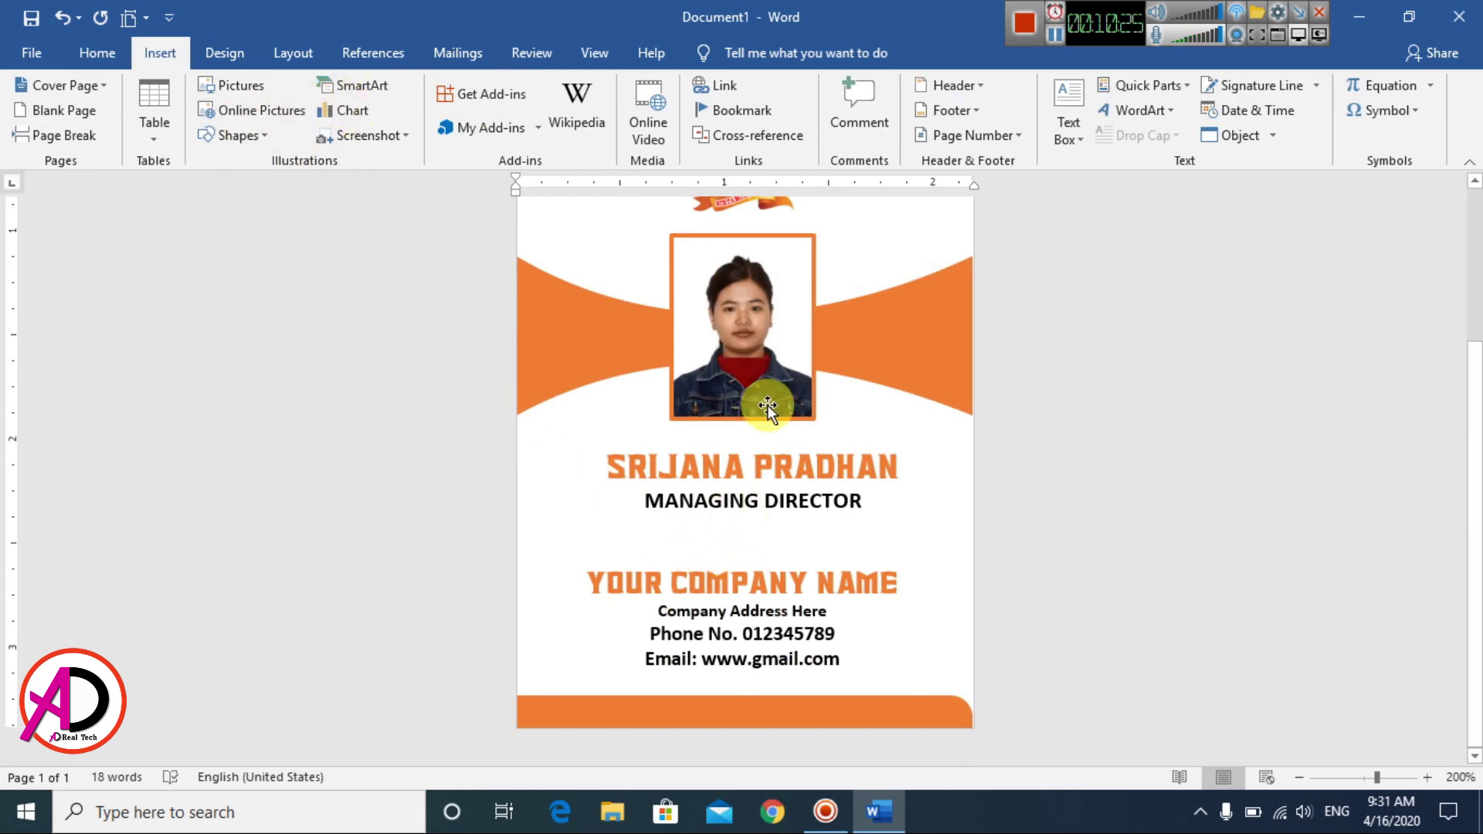
click(799, 442)
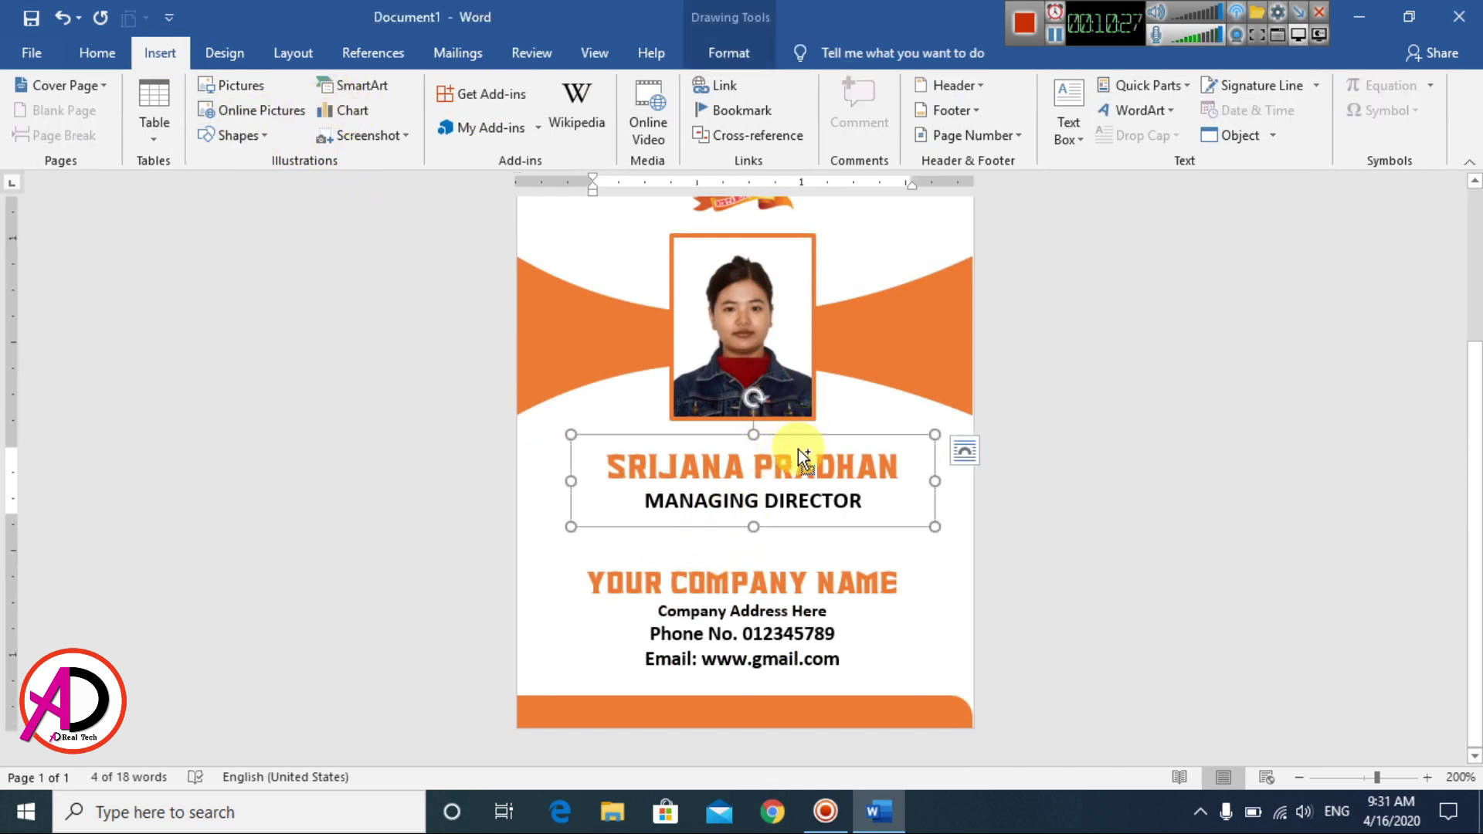
key(ctrl+d)
drag(921, 471, 878, 649)
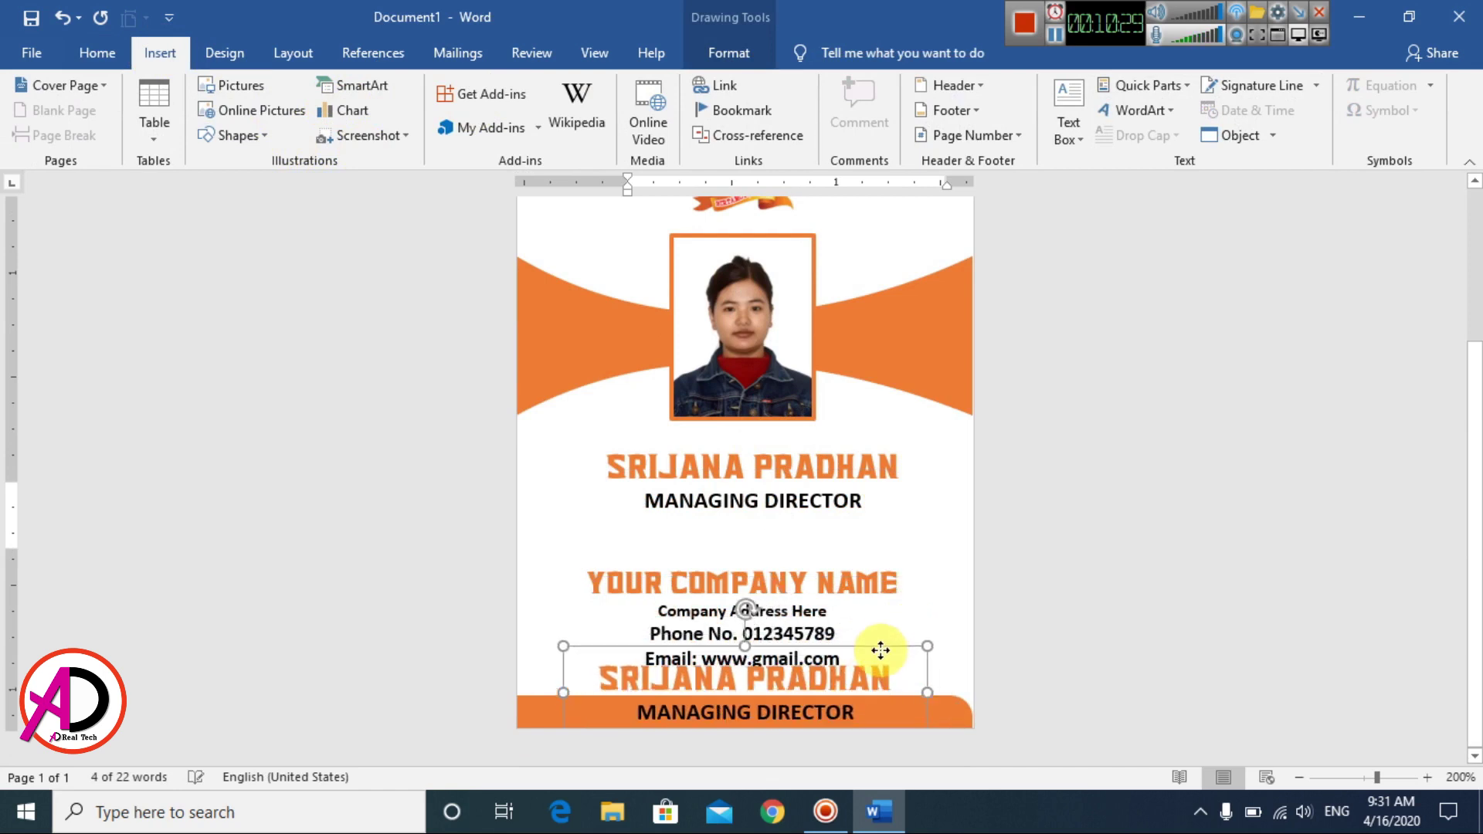
click(888, 682)
triple_click(634, 666)
key(Delete)
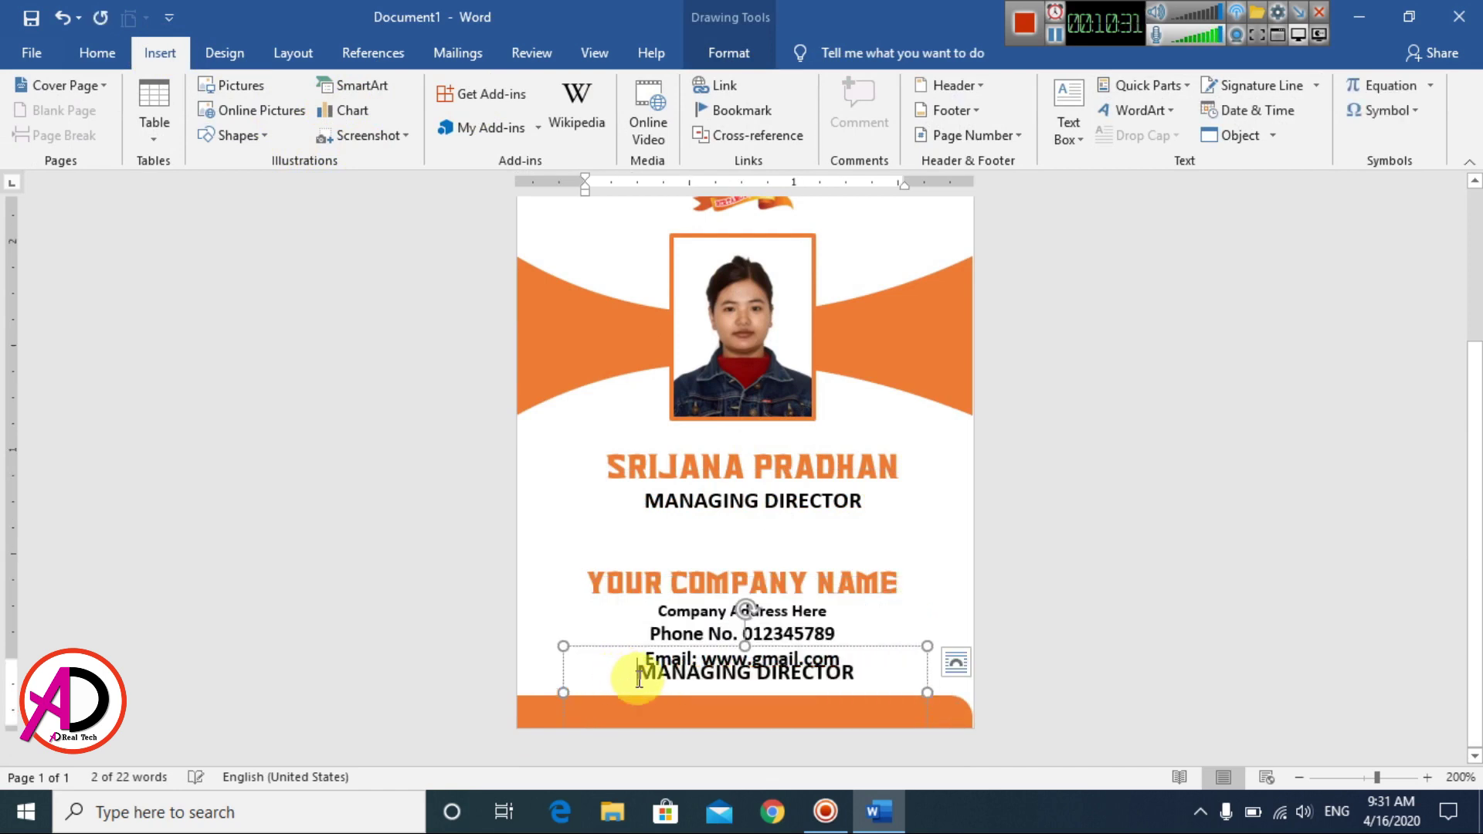
drag(778, 652, 776, 690)
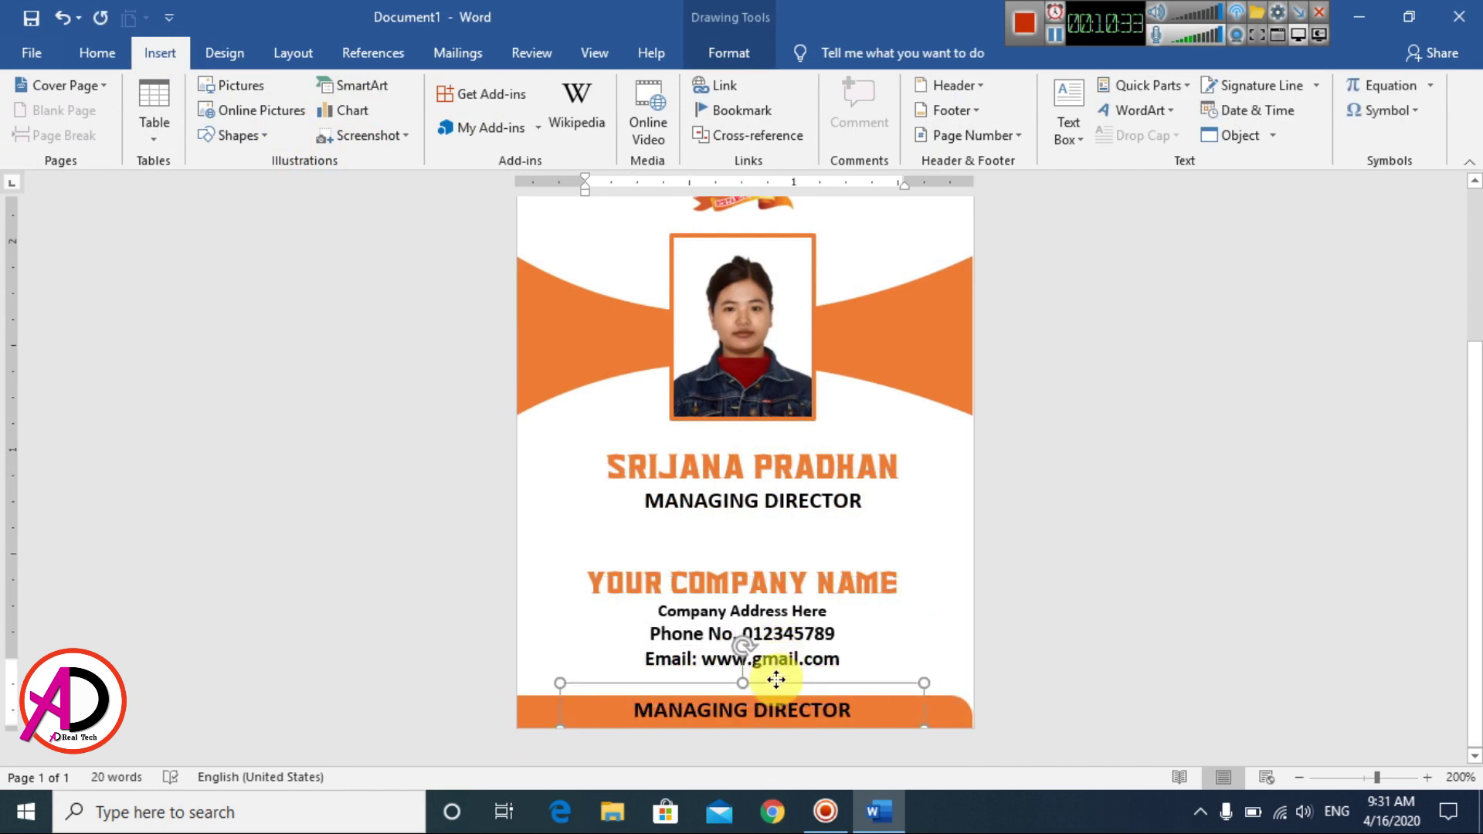
double_click(788, 709)
key(shift+Home)
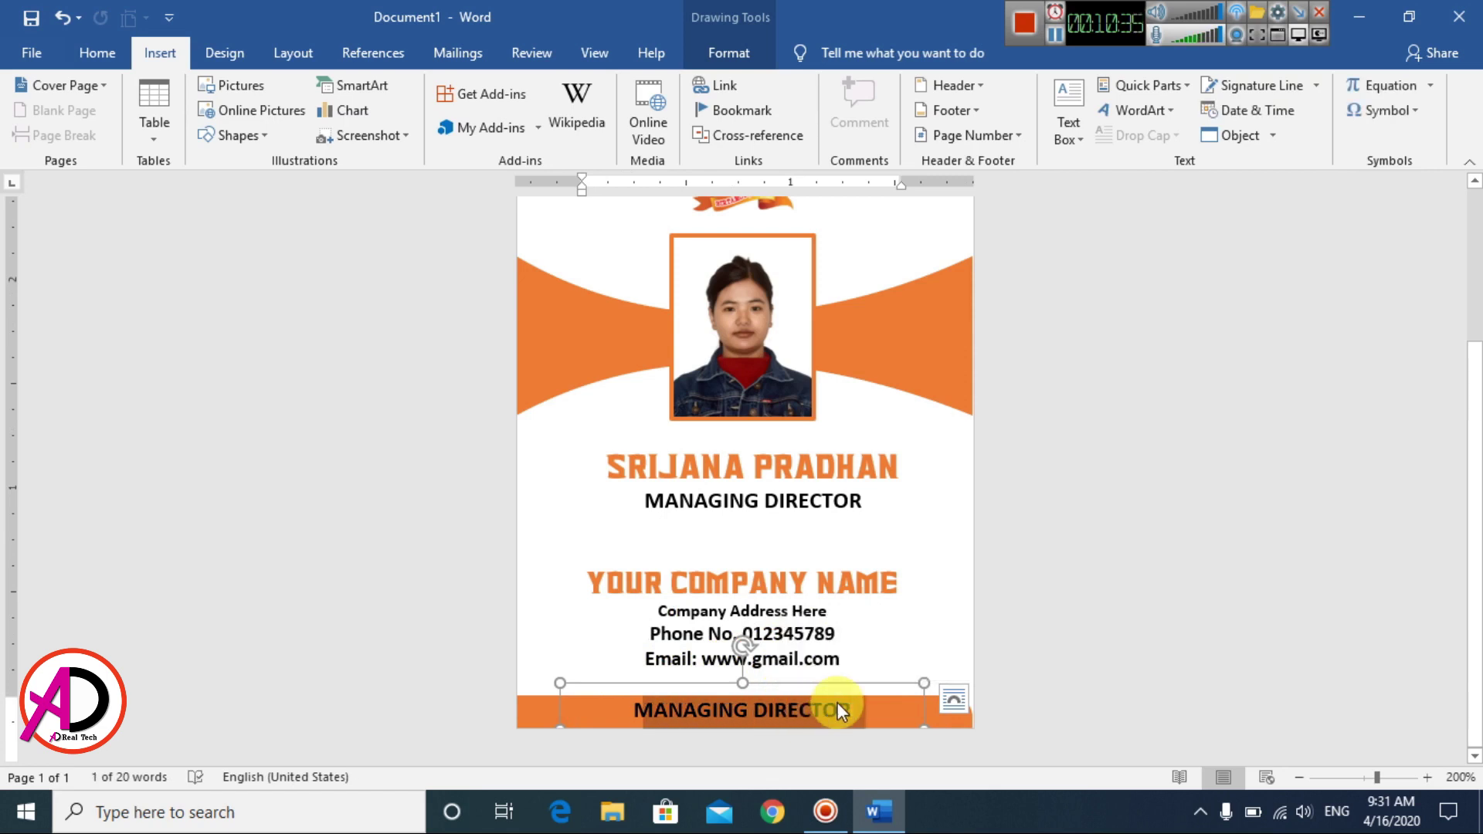
text(we)
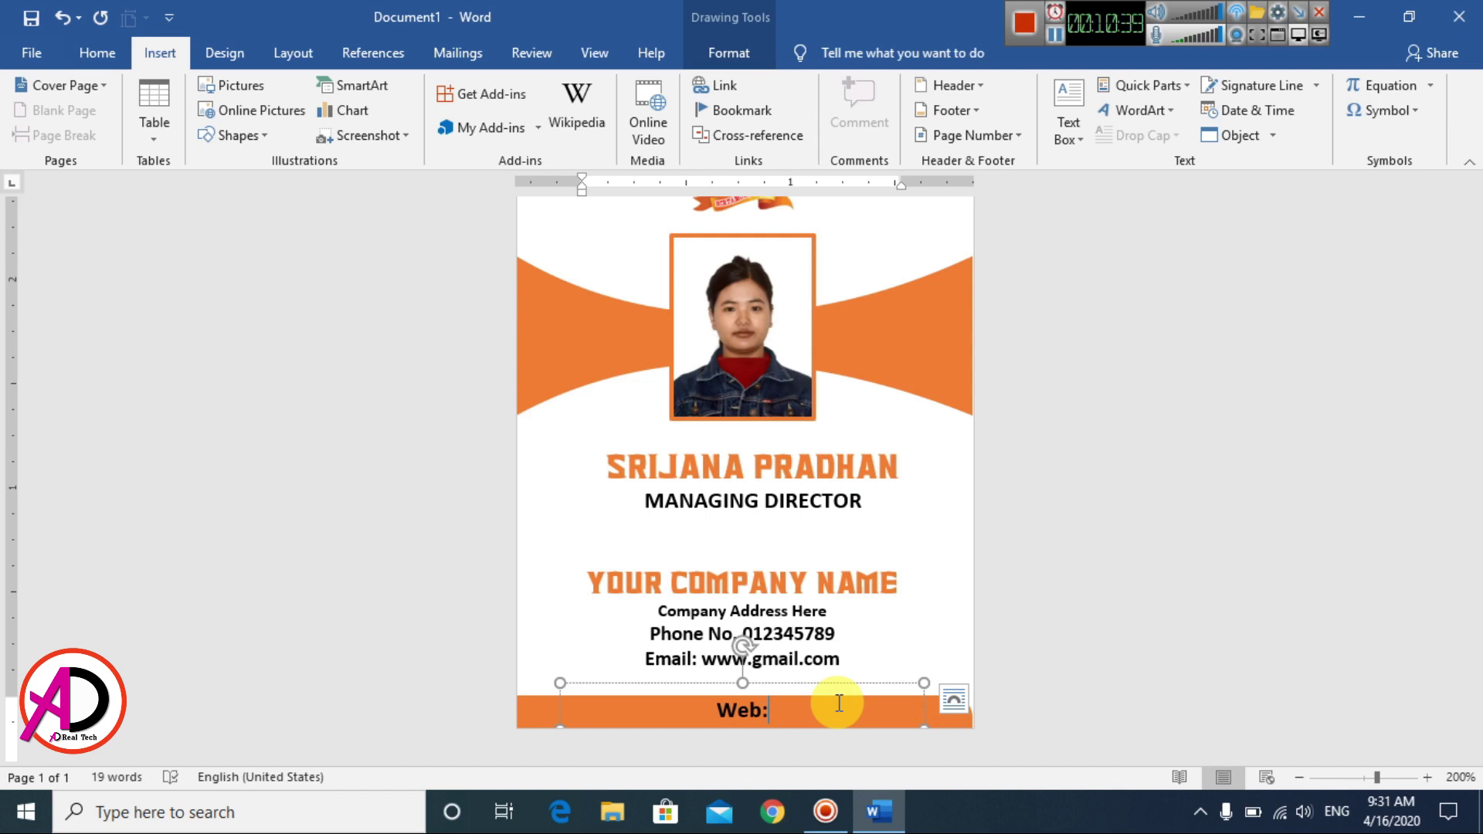
text(b: www)
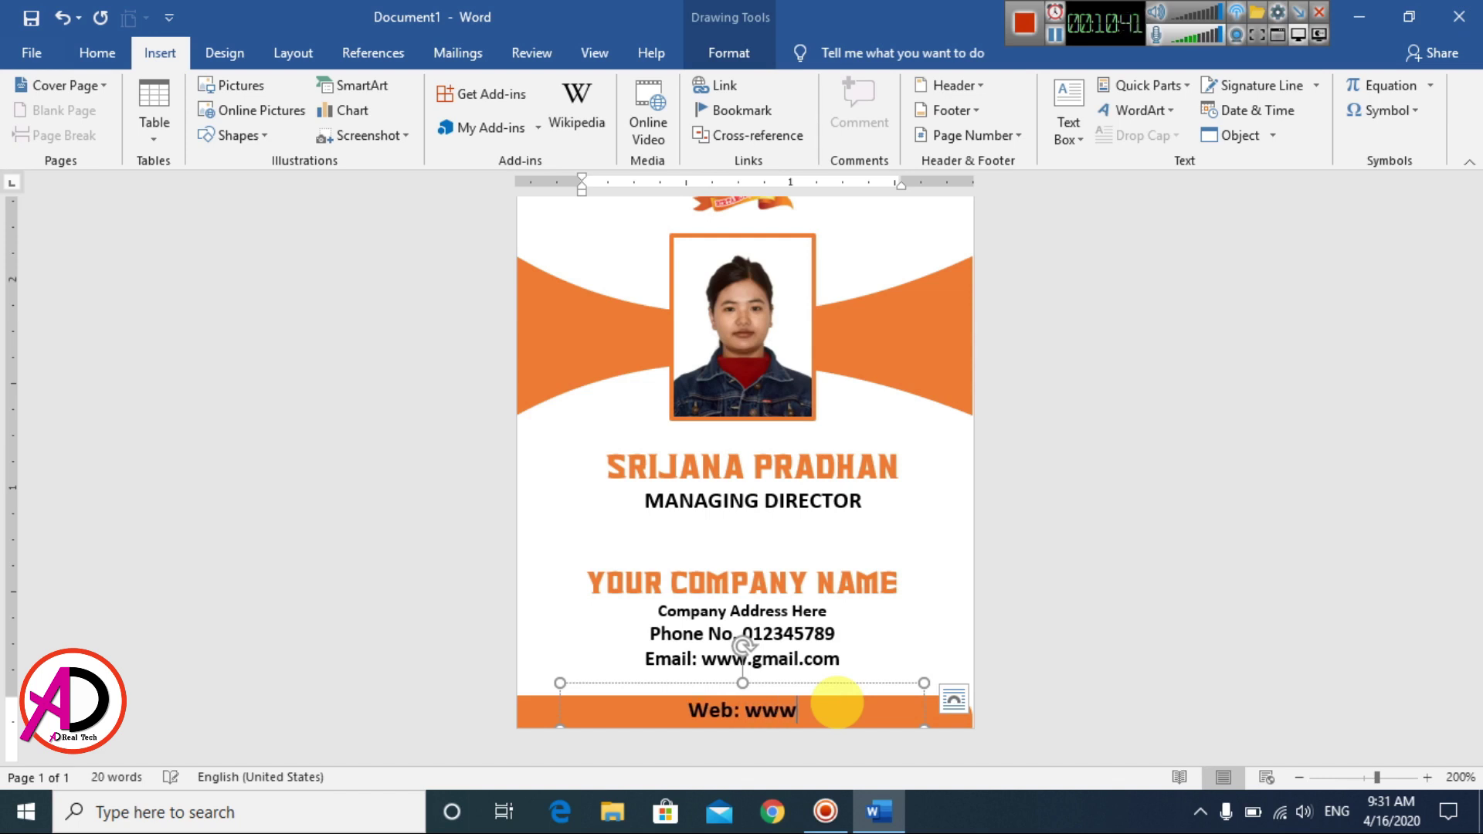
text(.comap)
key(BackSpace)
key(BackSpace)
text(pany)
text(name)
text(.com)
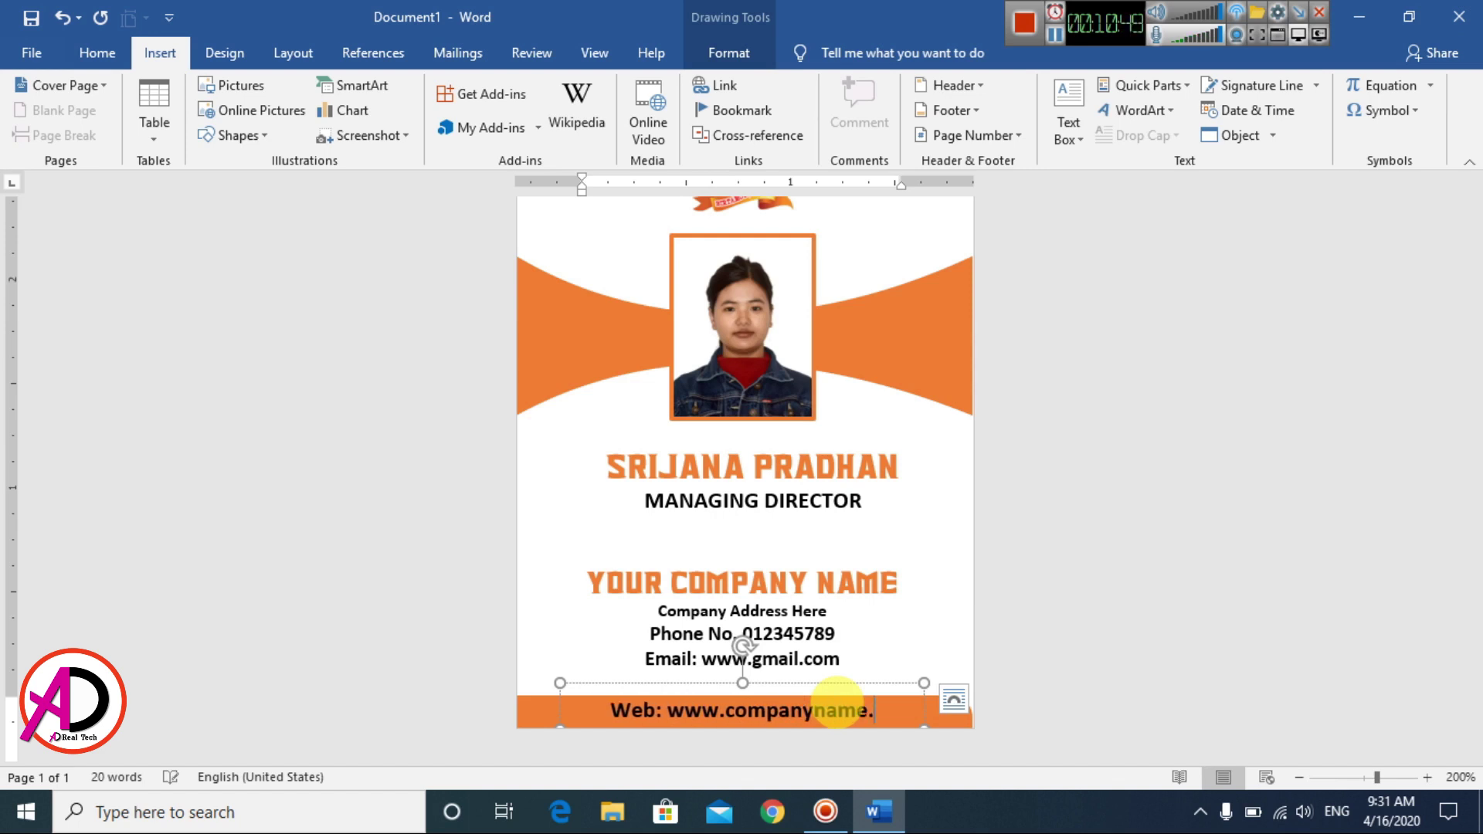
double_click(837, 704)
key(BackSpace)
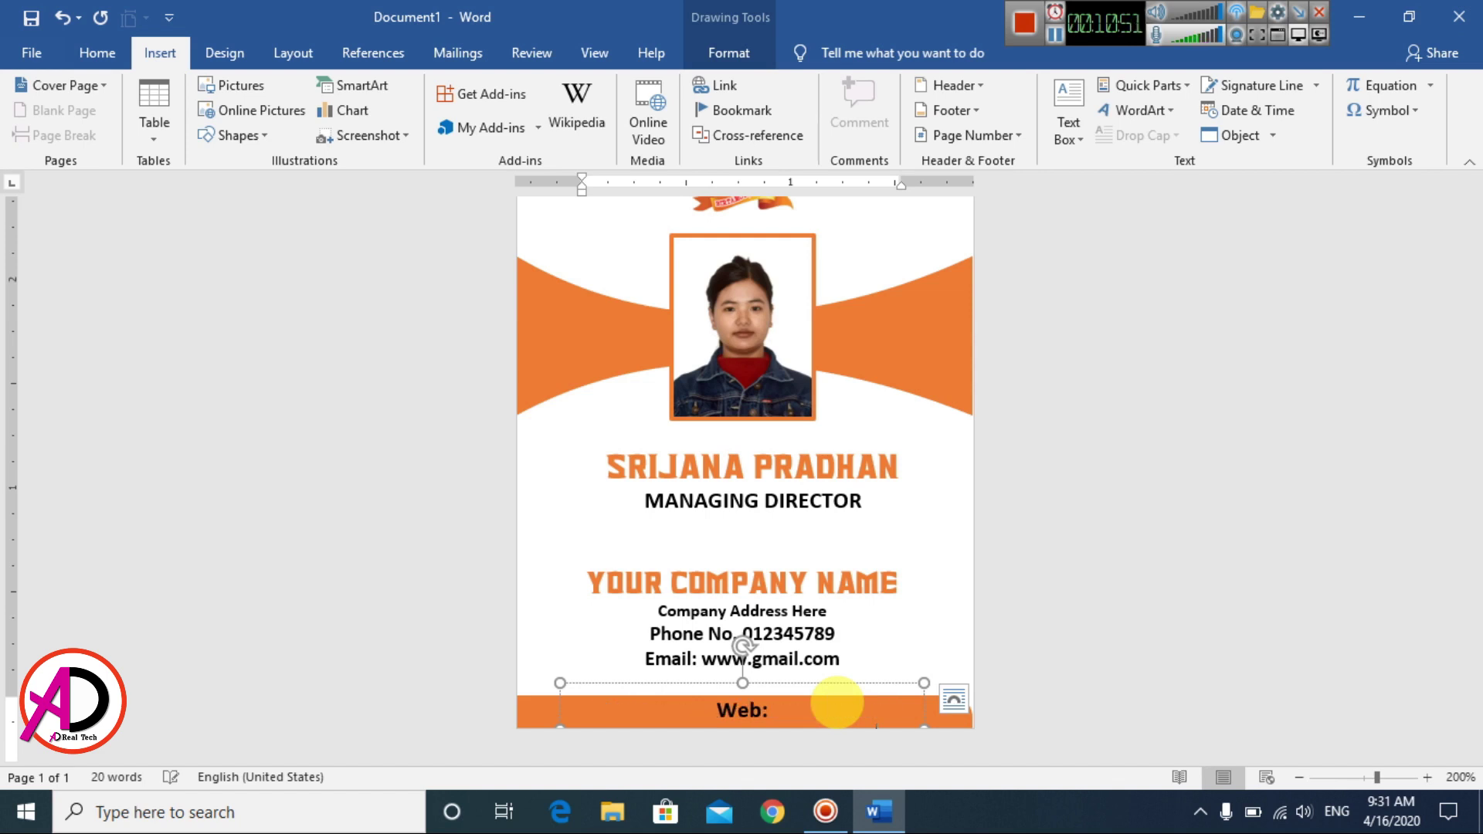
key(ctrl+a)
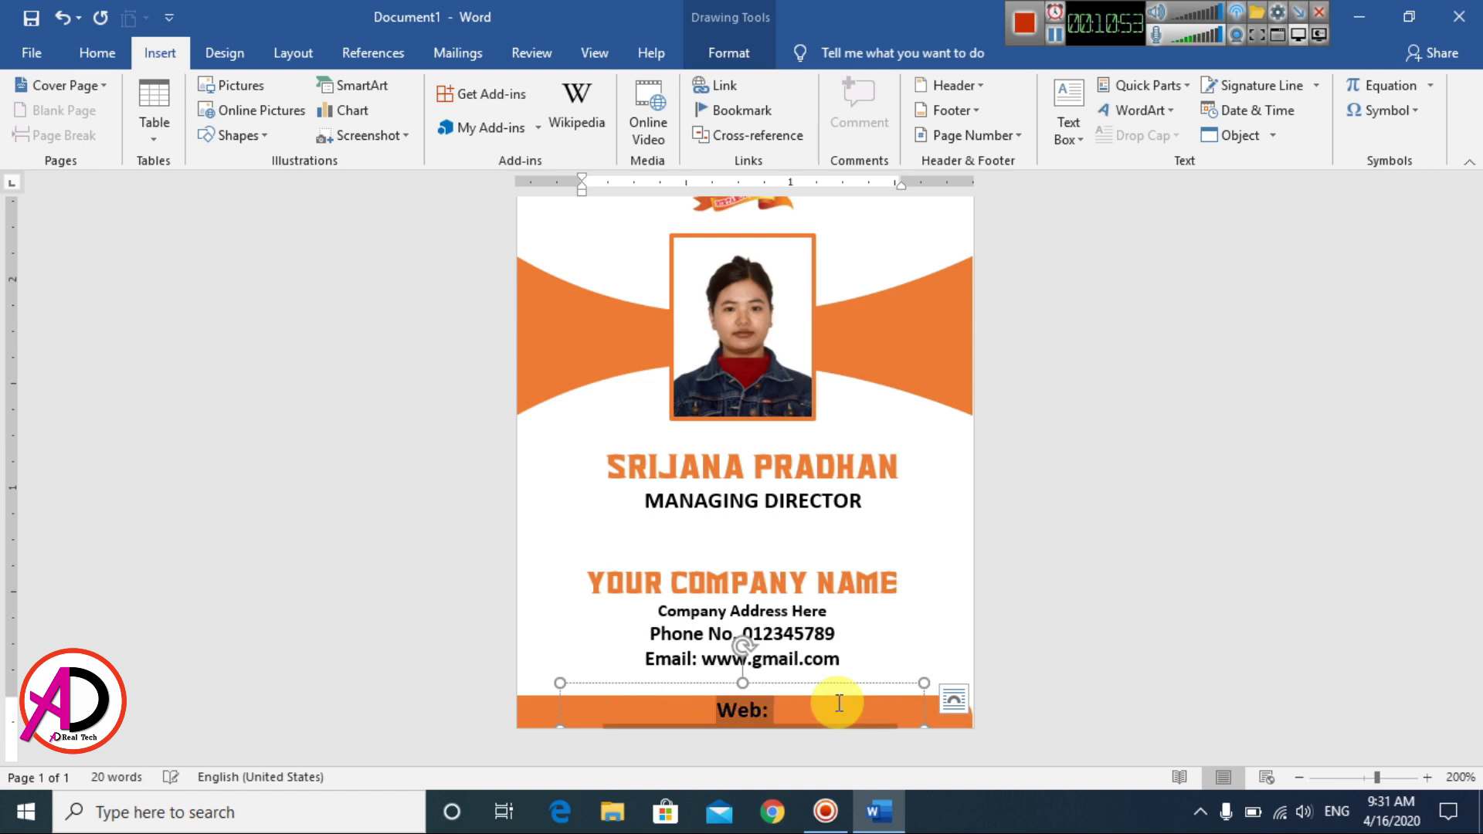
key(ctrl+z)
key(ctrl+bracketright)
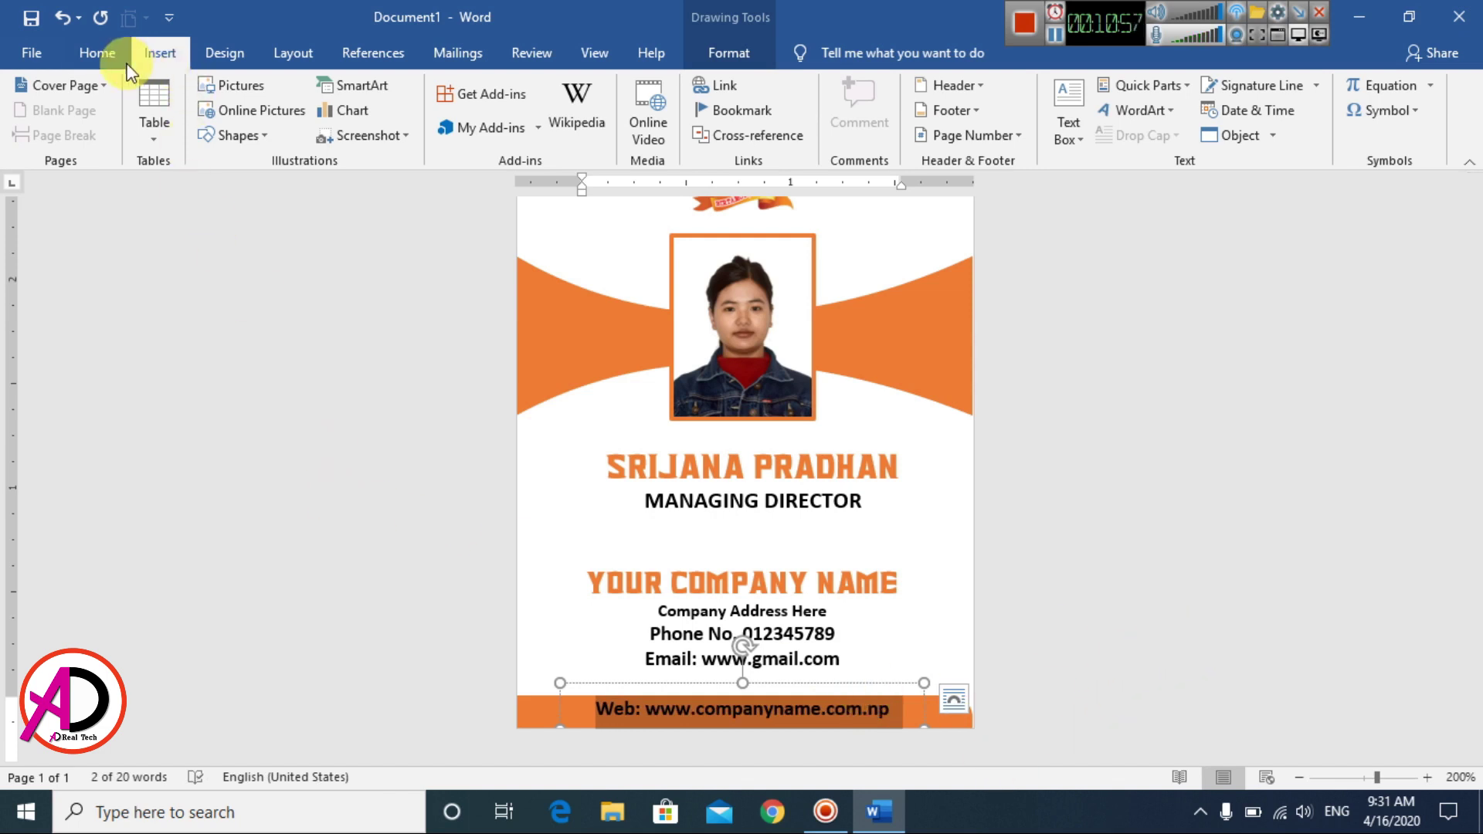
- Remove bold from the footer web address and make it white
click(98, 52)
click(199, 127)
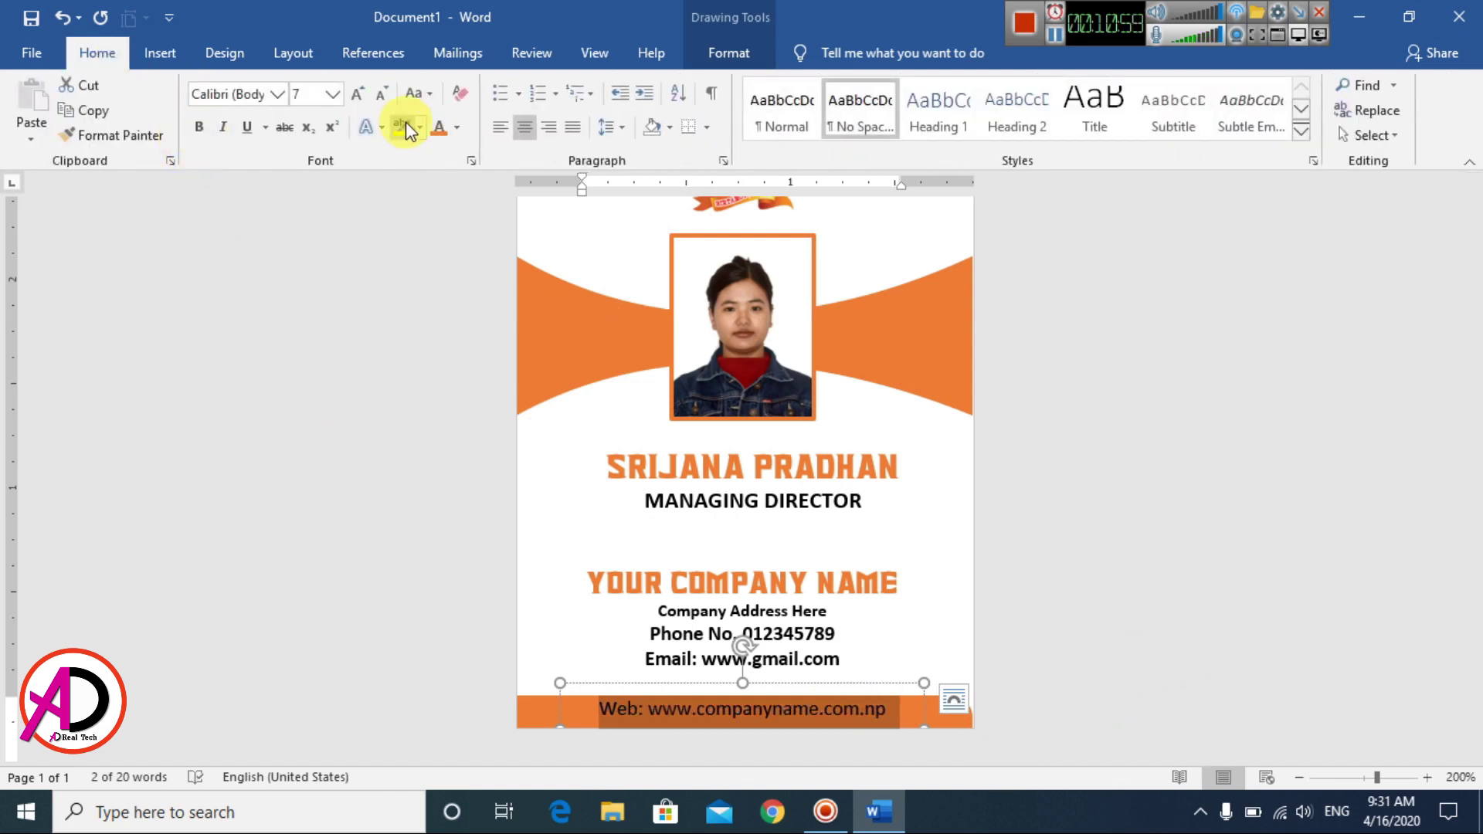
click(459, 128)
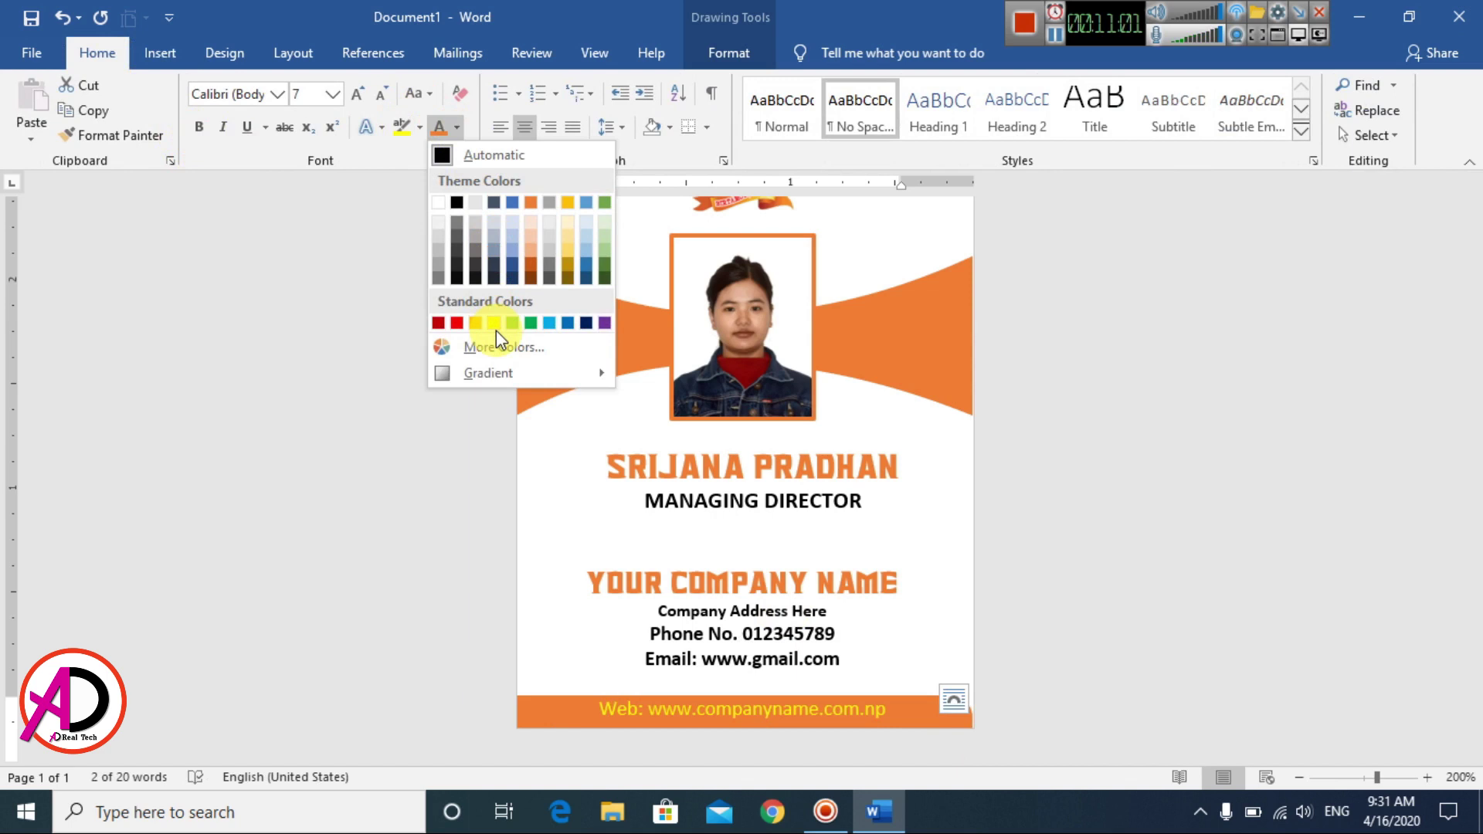
click(439, 202)
click(1182, 464)
scroll(981, 618, down, 1)
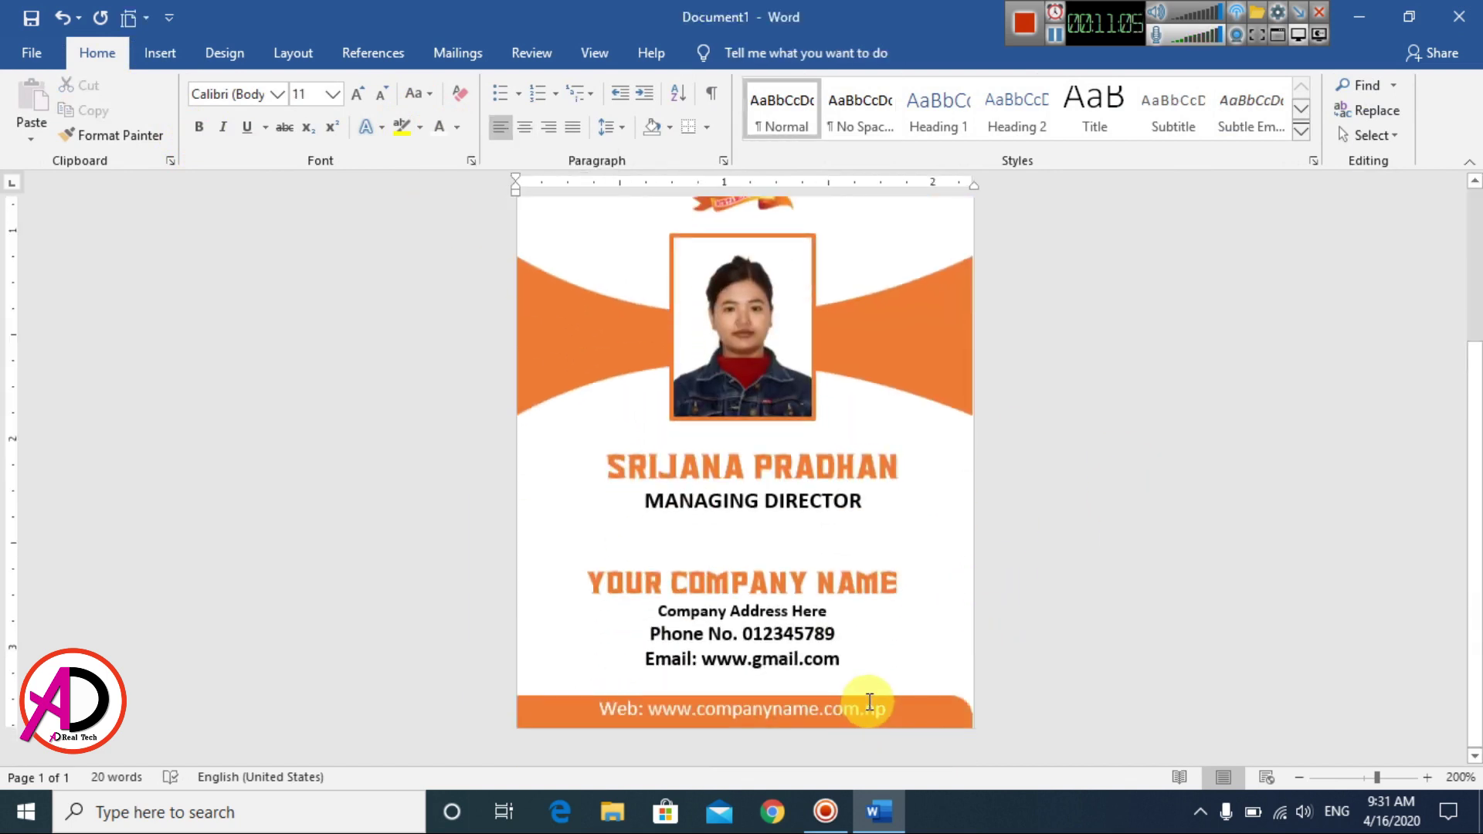
click(869, 702)
click(938, 666)
scroll(1126, 596, up, 3)
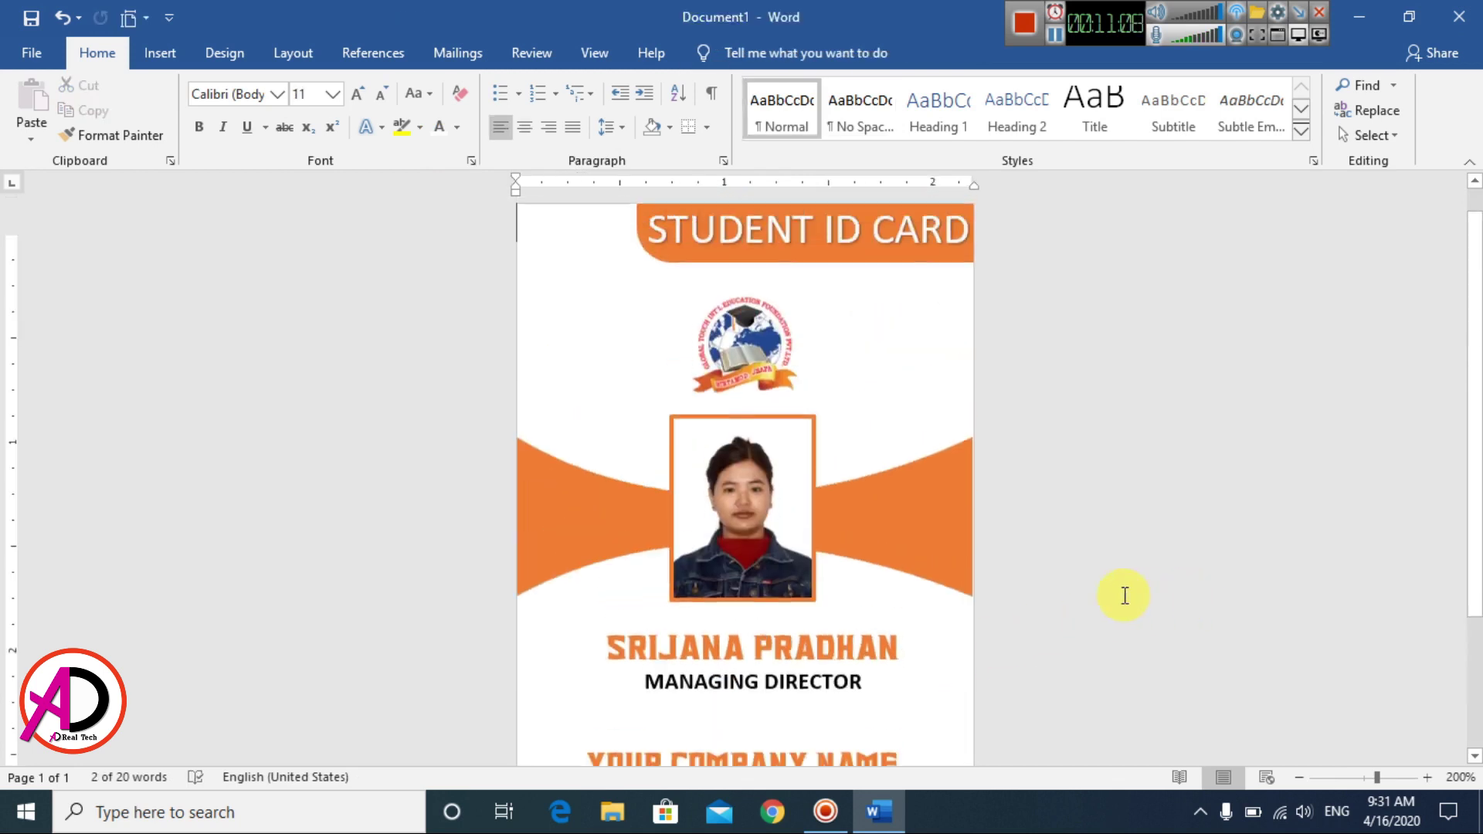
- Set the STUDENT ID CARD title to Arial Black at size 11 and widen its text box
triple_click(782, 261)
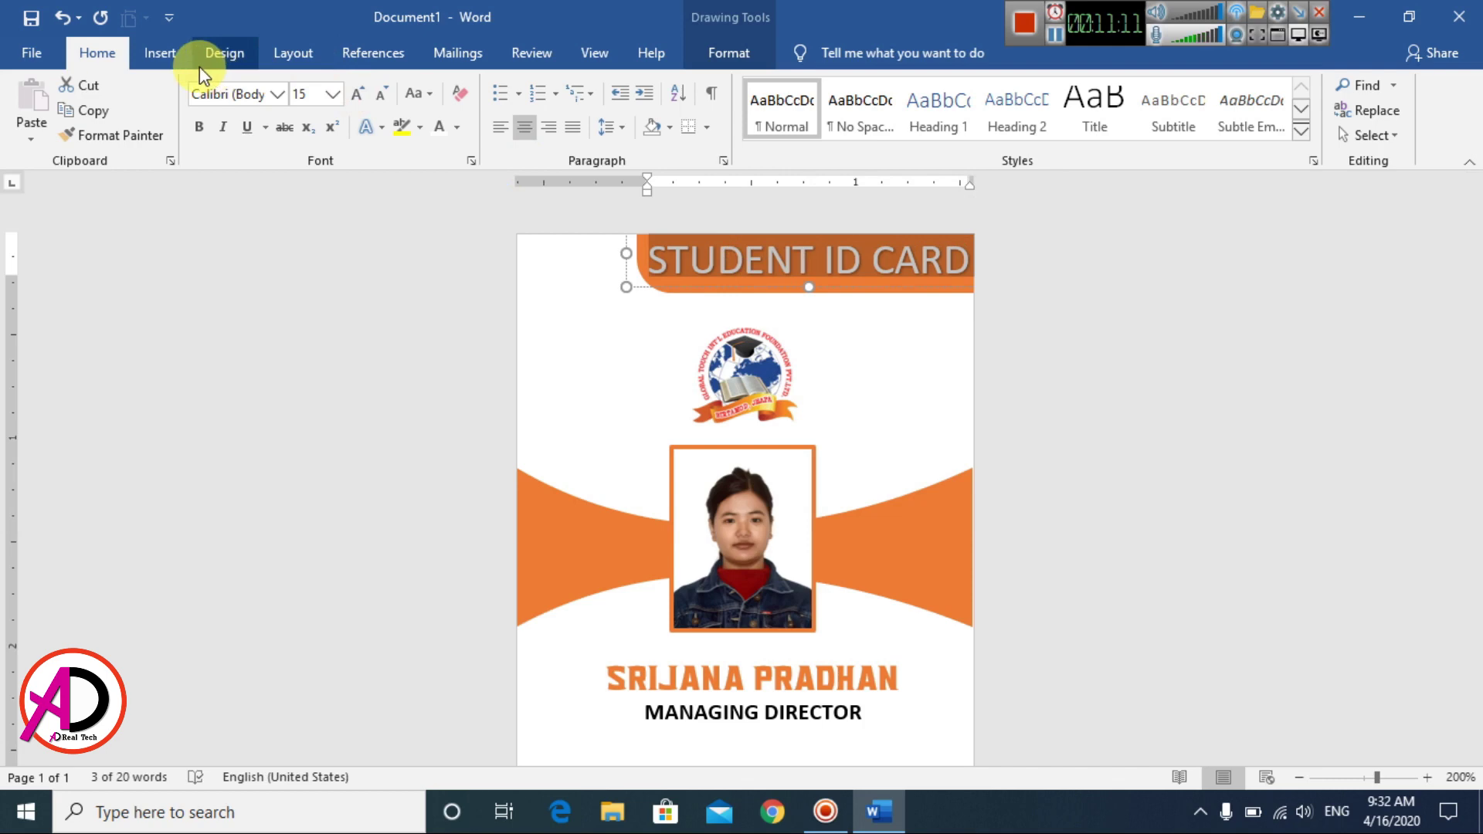
click(729, 54)
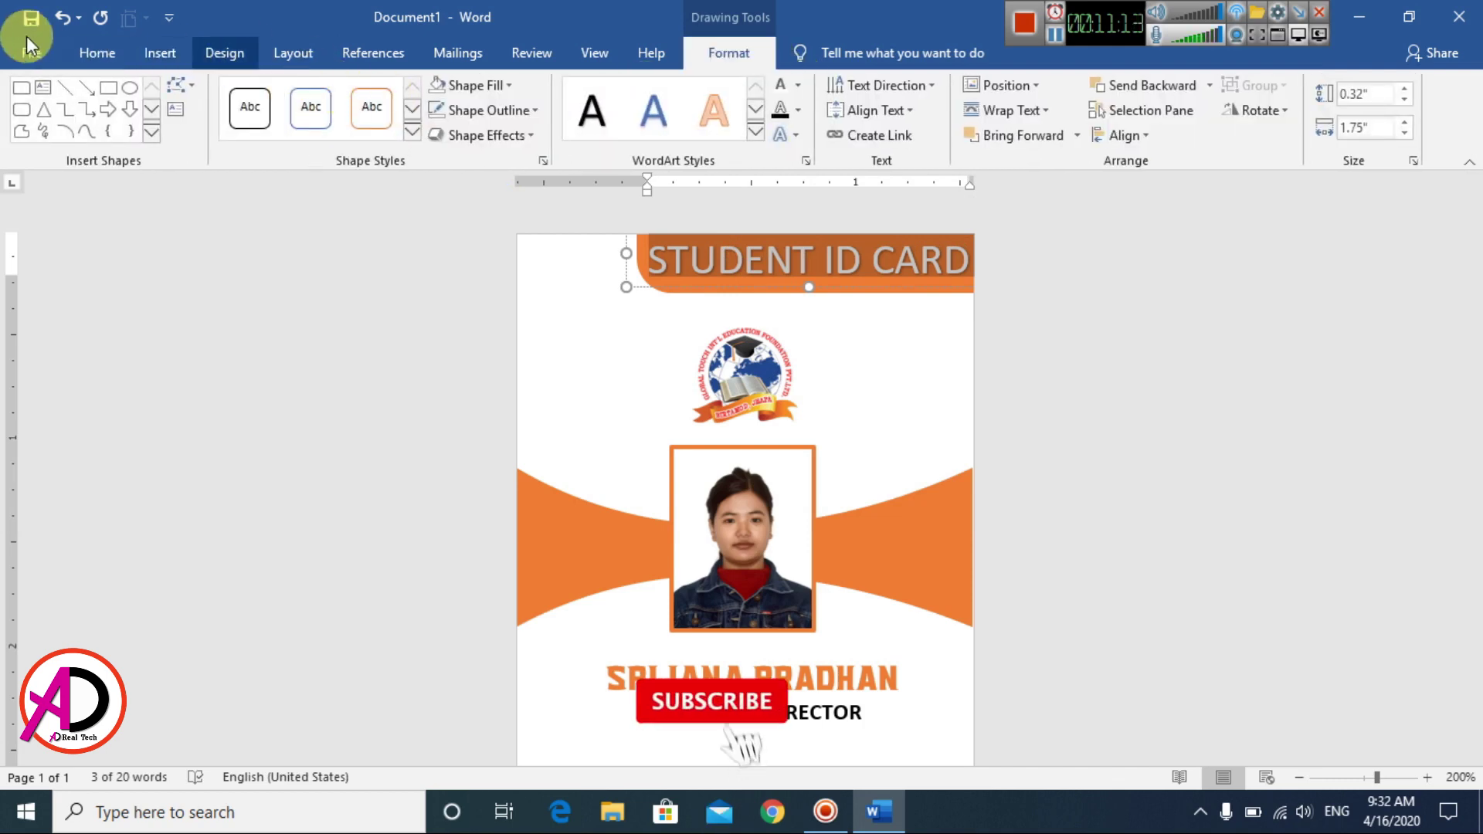
click(93, 53)
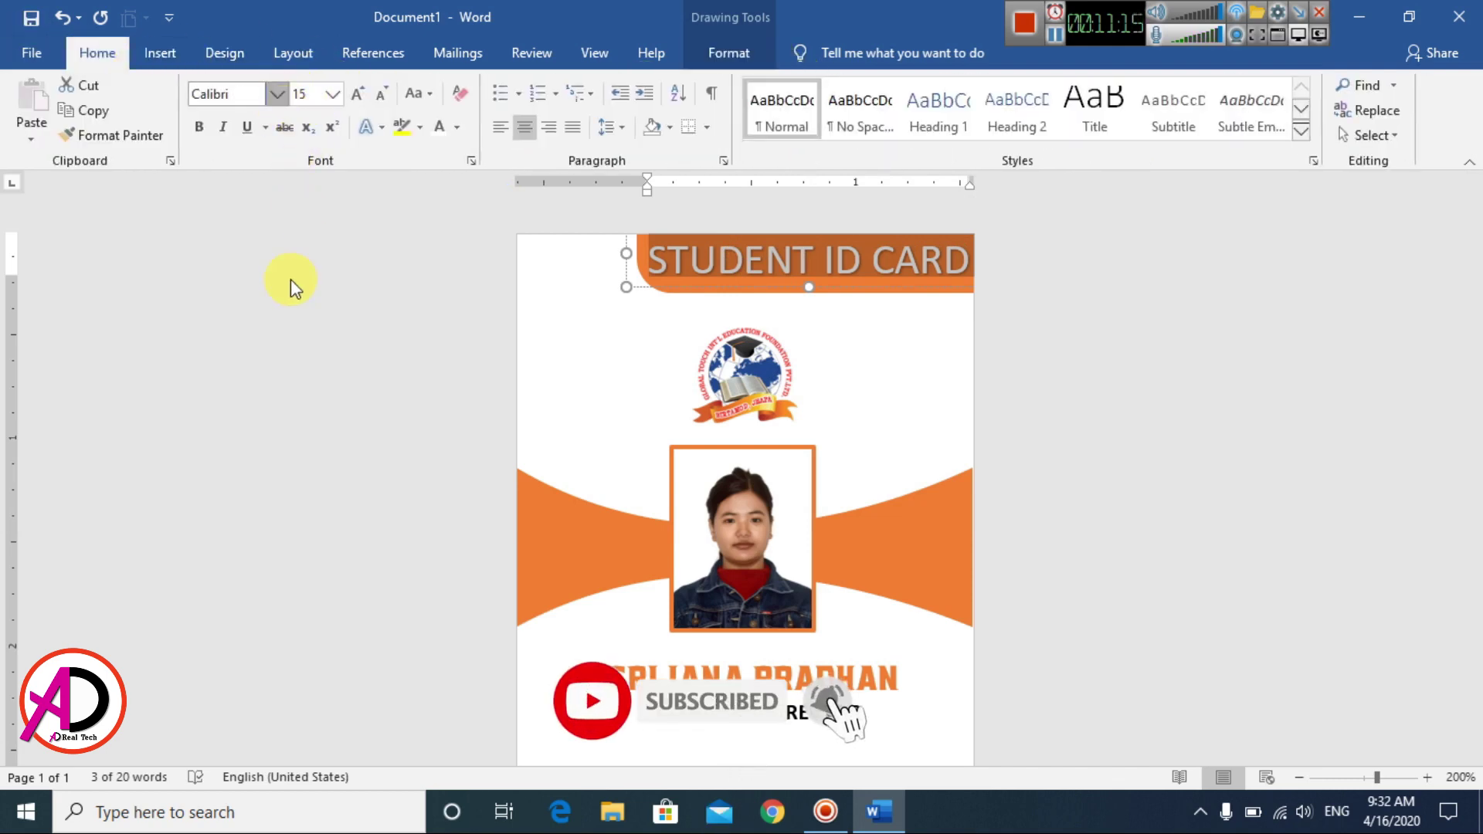
click(276, 93)
scroll(290, 371, up, 2)
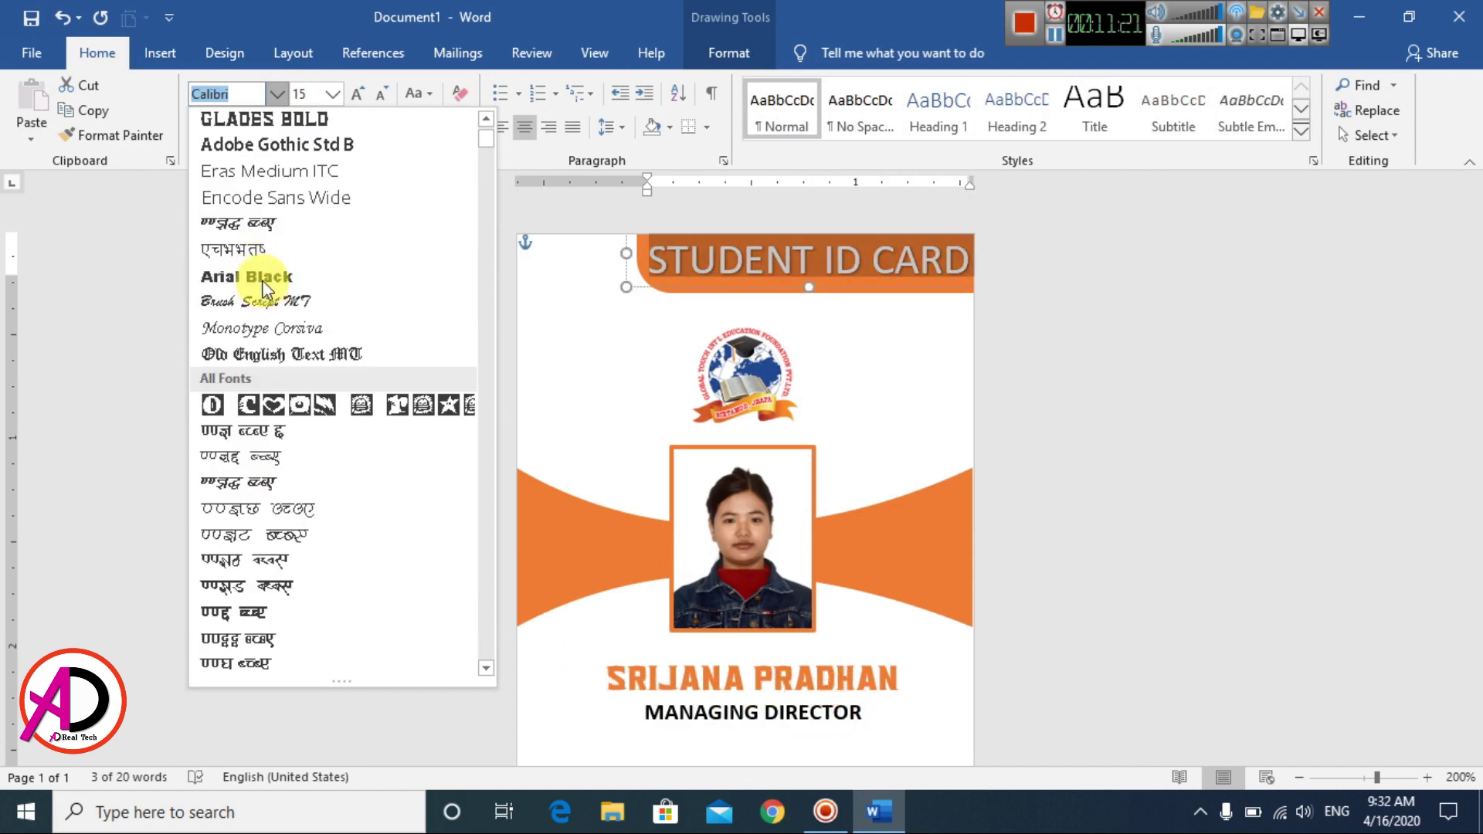
click(262, 277)
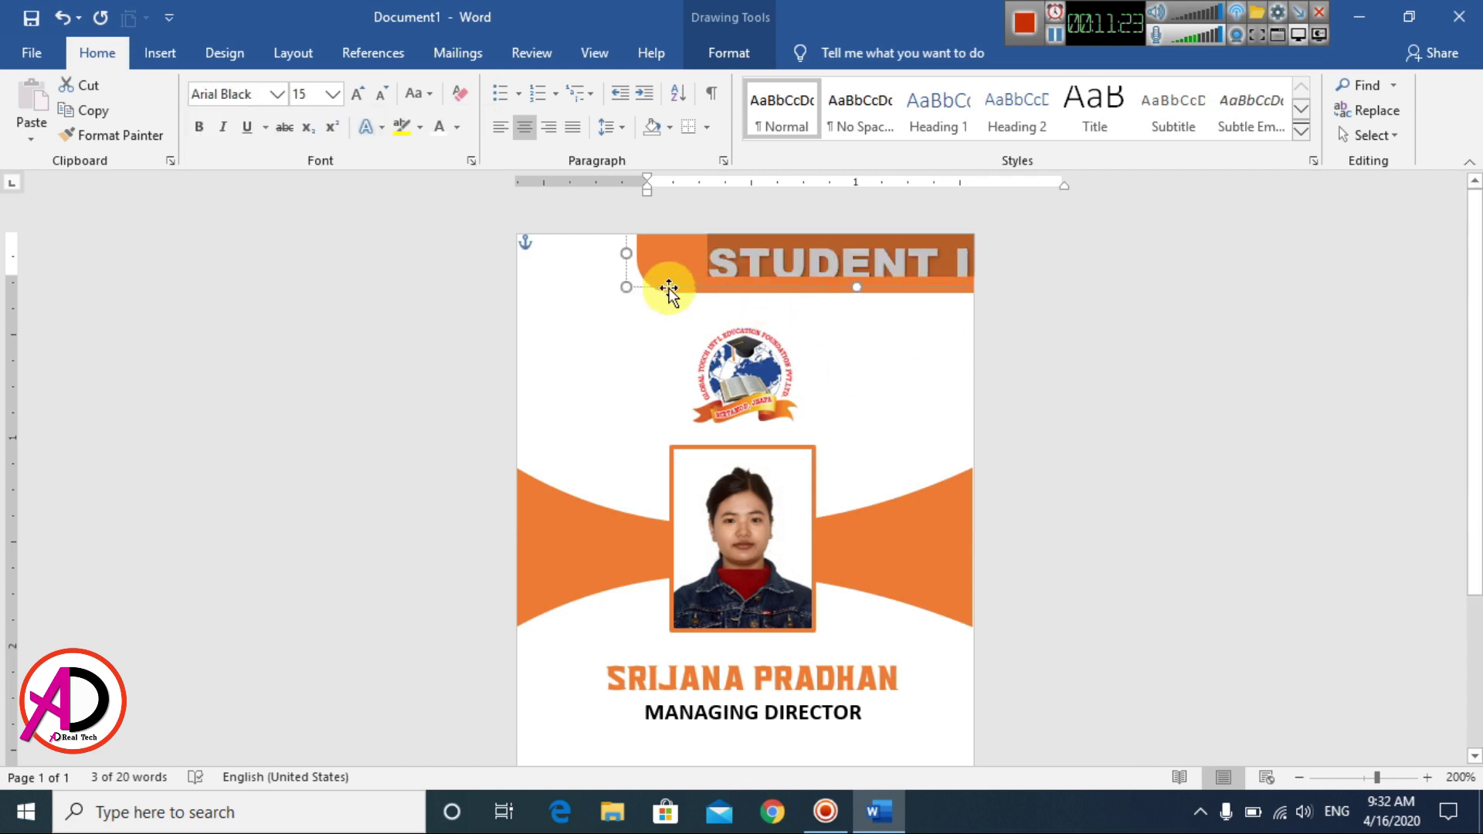
drag(624, 285, 524, 309)
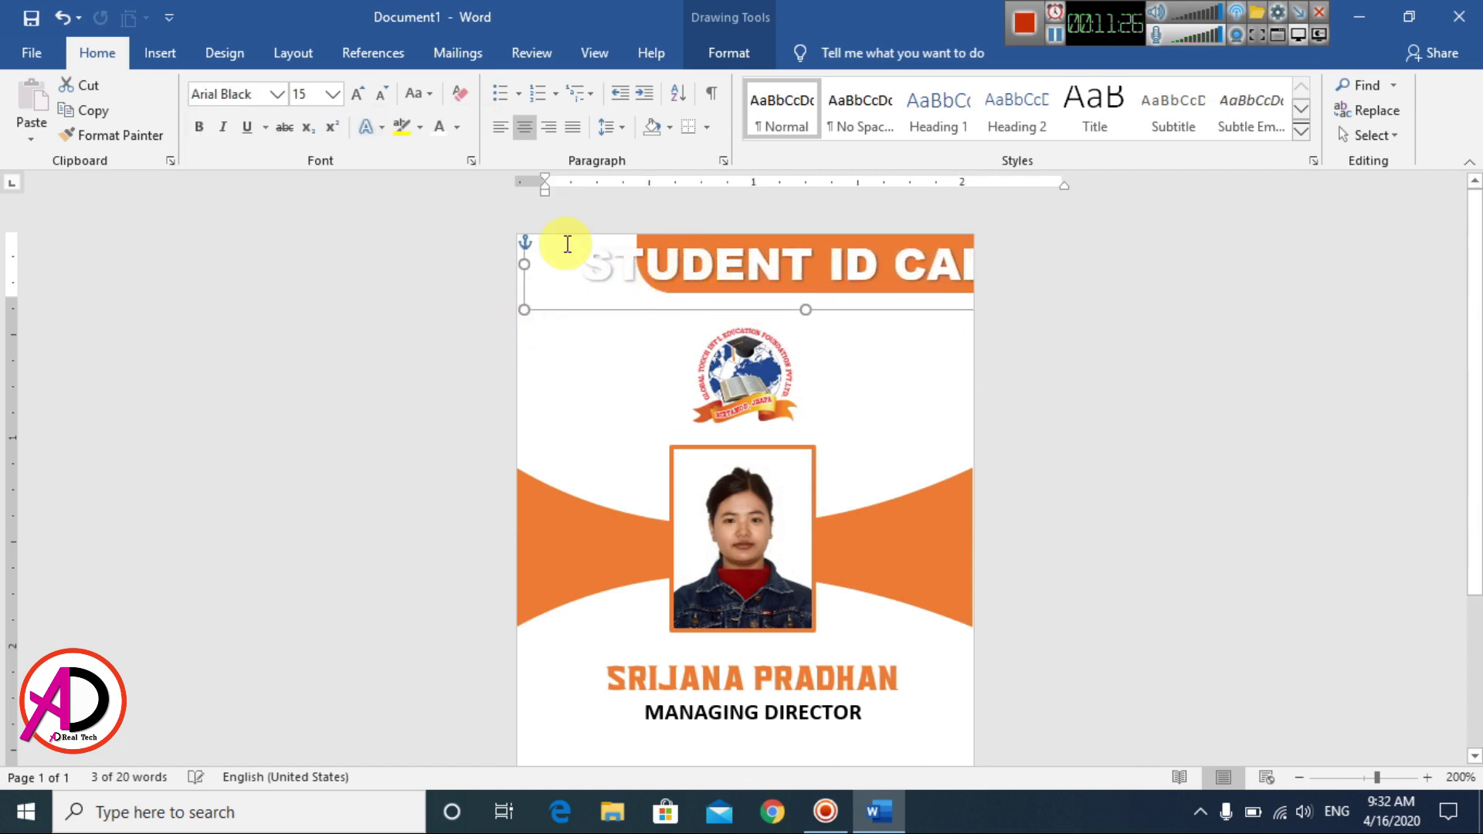
triple_click(755, 276)
click(382, 98)
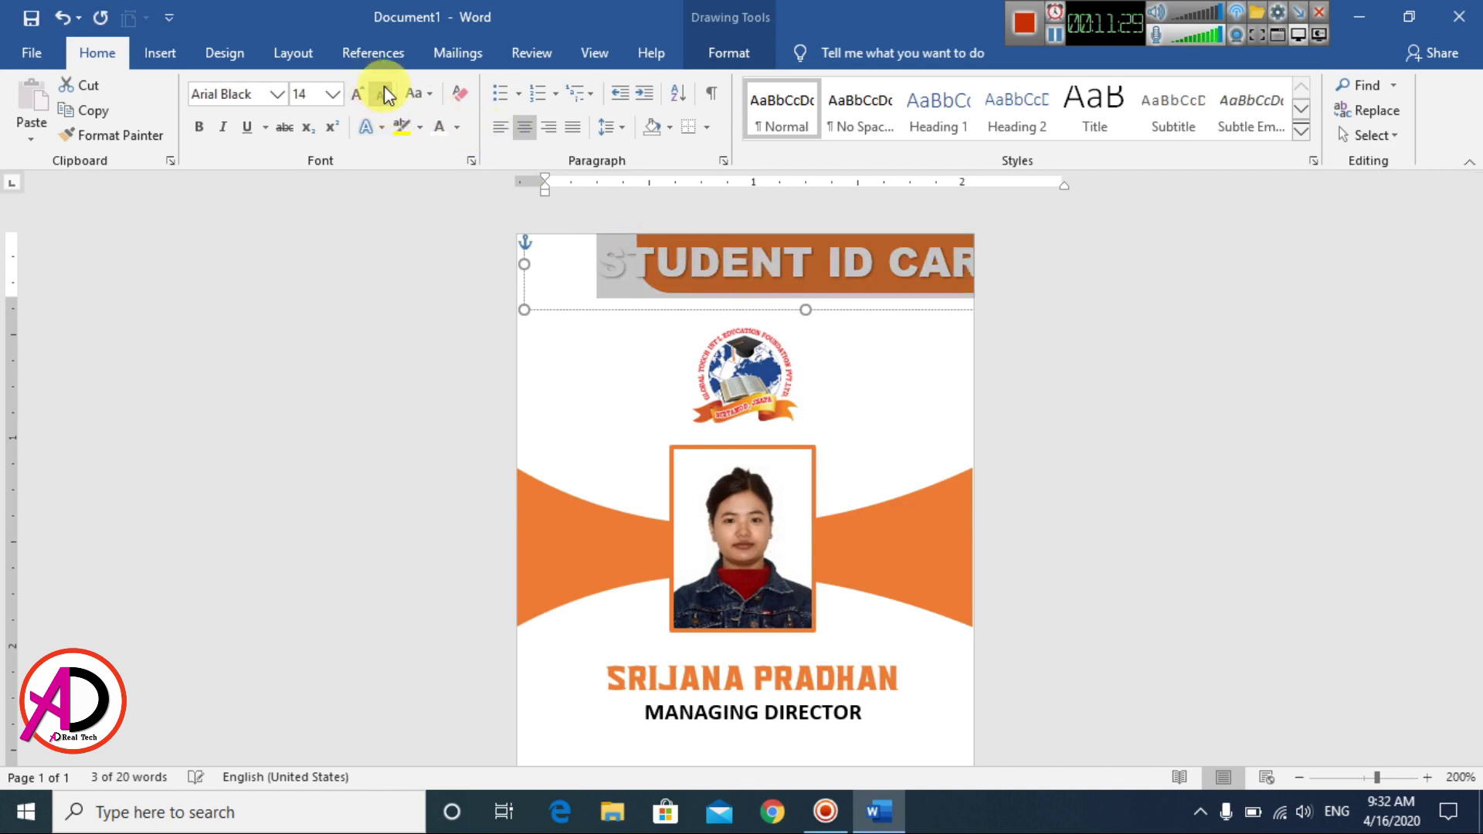
click(384, 95)
click(384, 96)
- Shorten the orange top banner and place the title inside it
drag(942, 313, 916, 308)
click(815, 282)
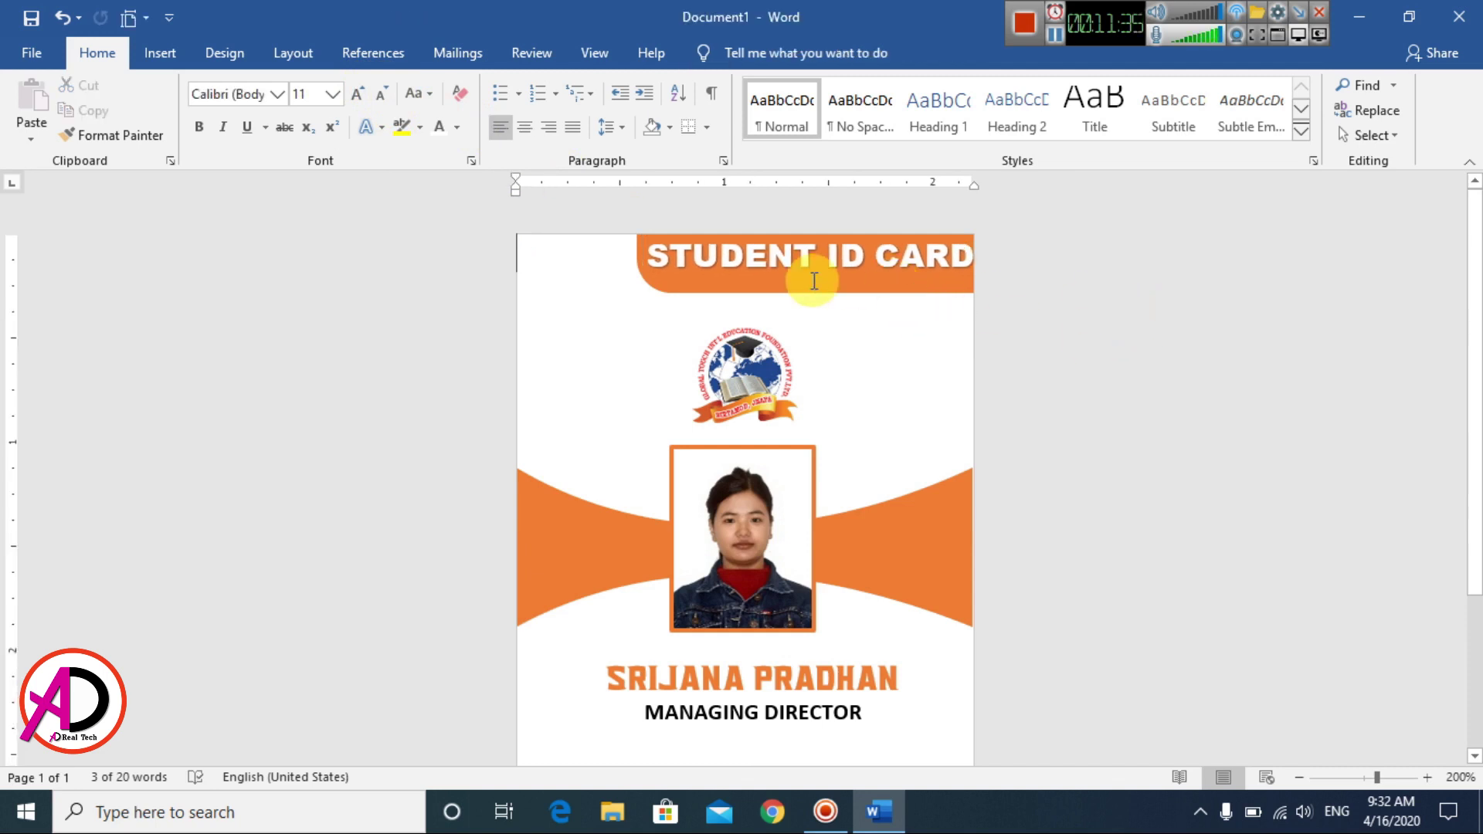
click(1115, 376)
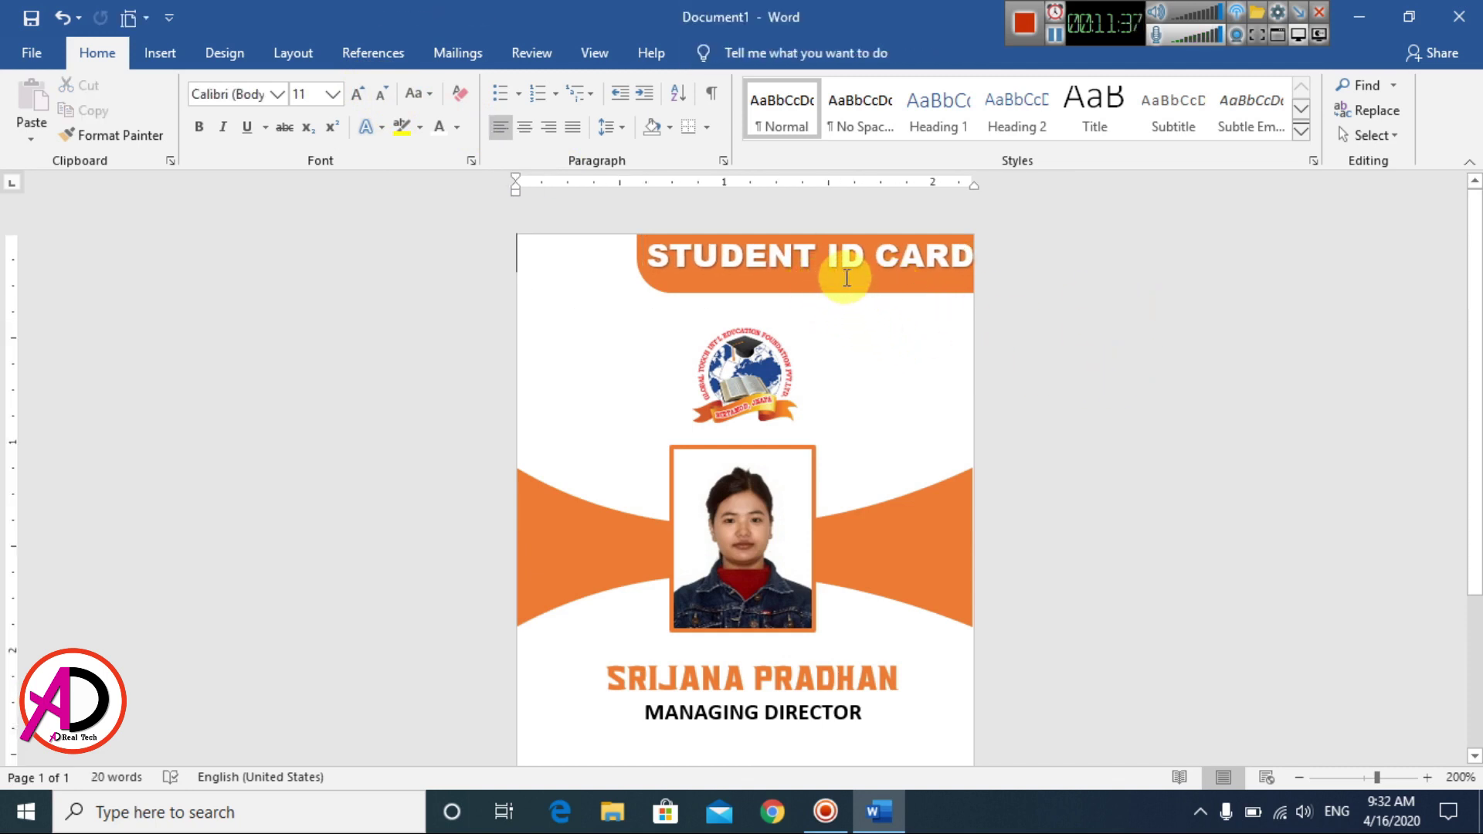
click(868, 318)
mouse_move(868, 318)
mouse_down()
mouse_move(867, 288)
mouse_move(761, 291)
mouse_move(596, 348)
mouse_up()
click(853, 271)
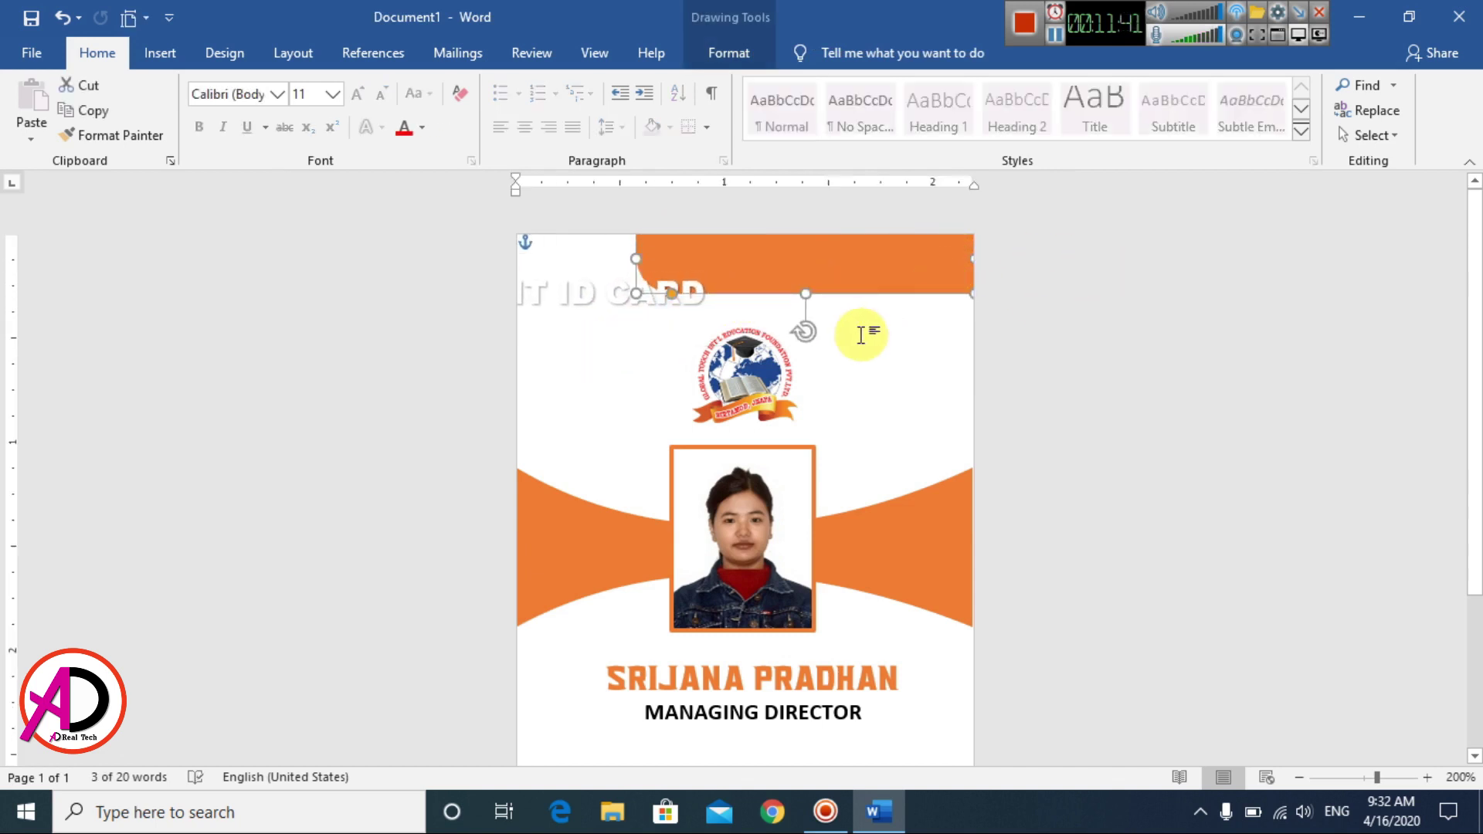
drag(809, 293, 808, 286)
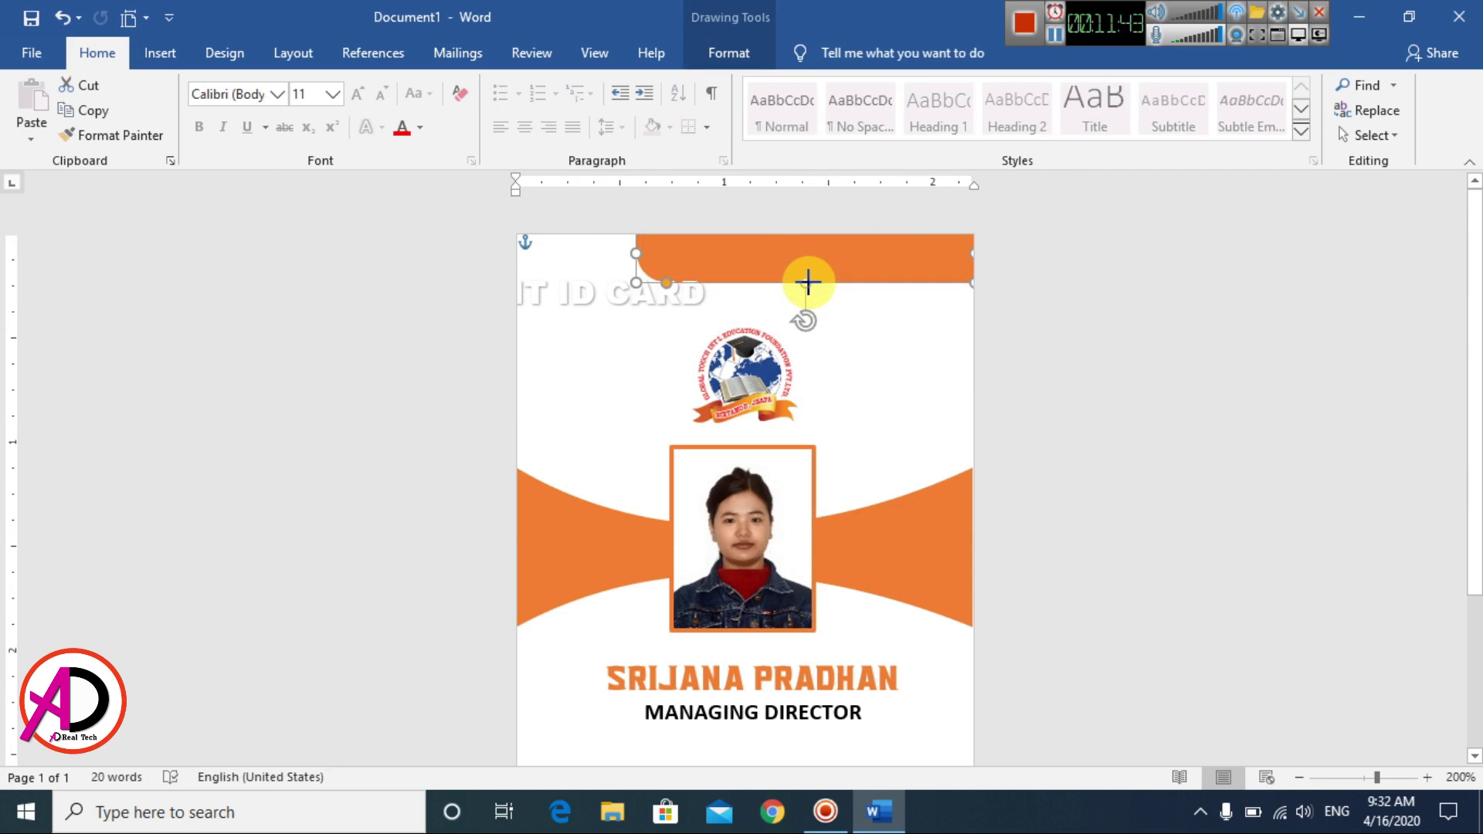
click(594, 280)
drag(605, 255, 871, 212)
- Nudge the title lower in its banner, deselect it, and review the whole card
key(ctrl+z)
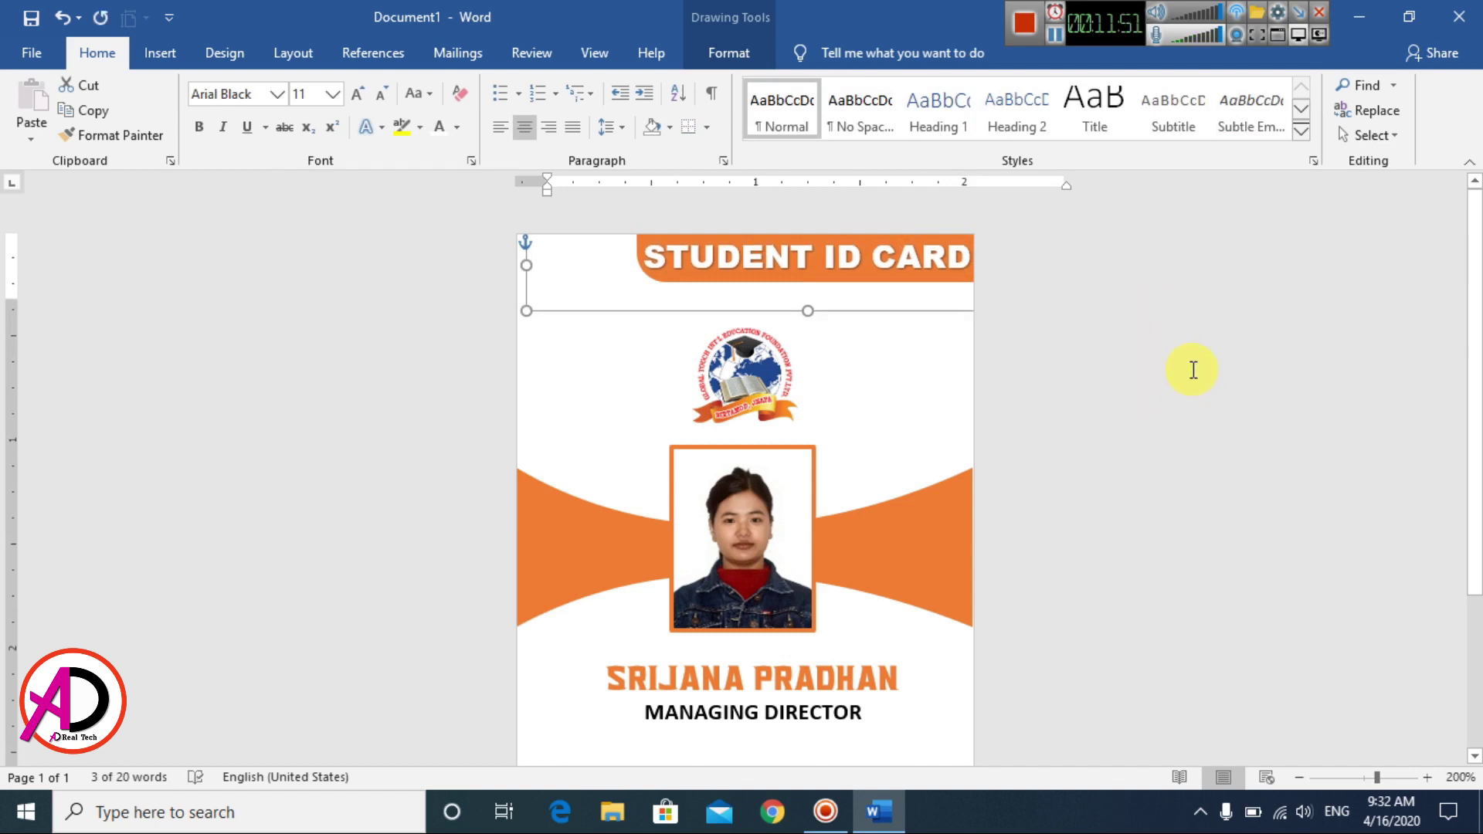
key(Escape)
scroll(1146, 447, down, 9)
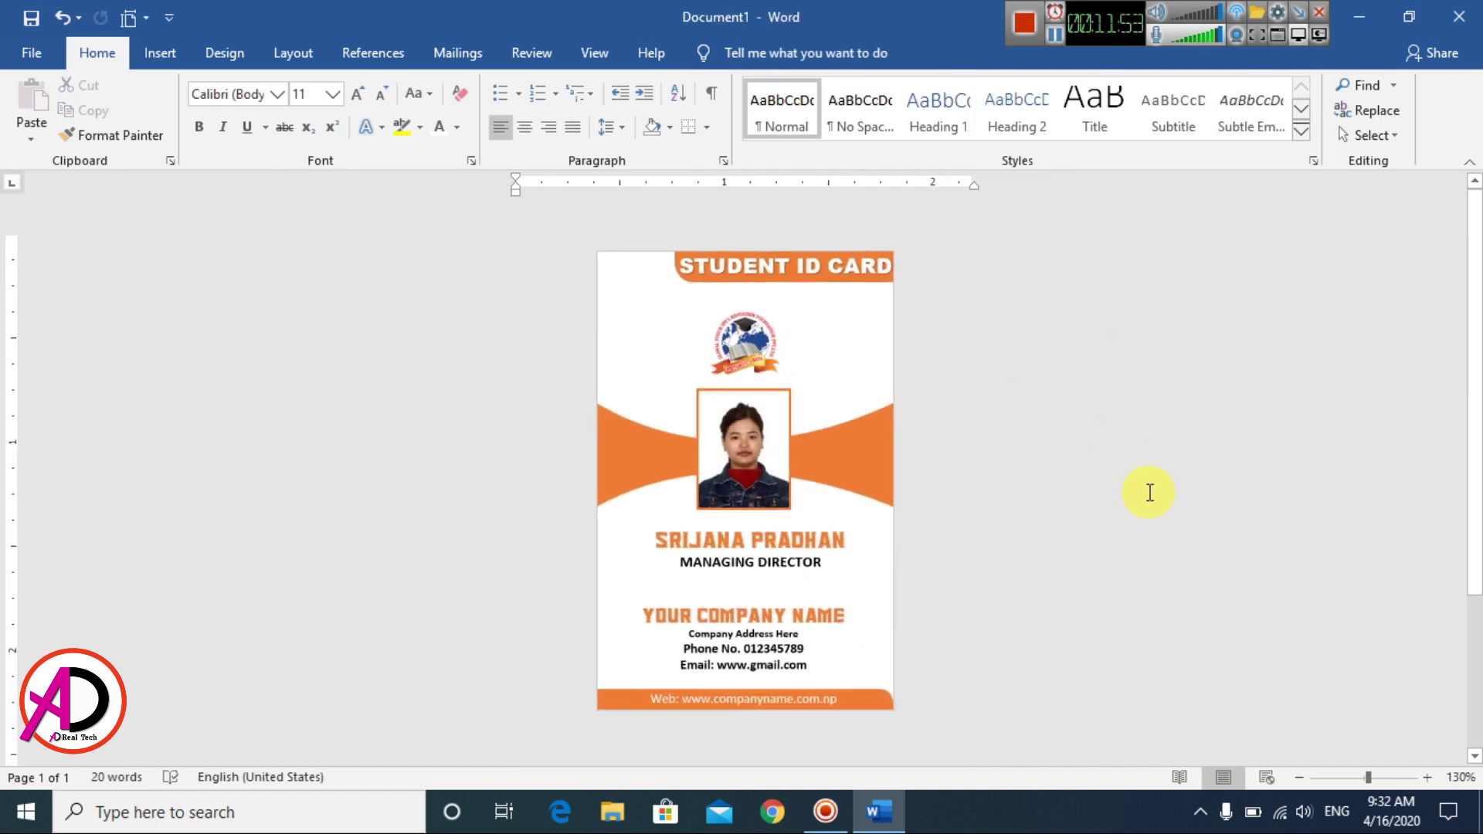
scroll(1143, 499, up, 2)
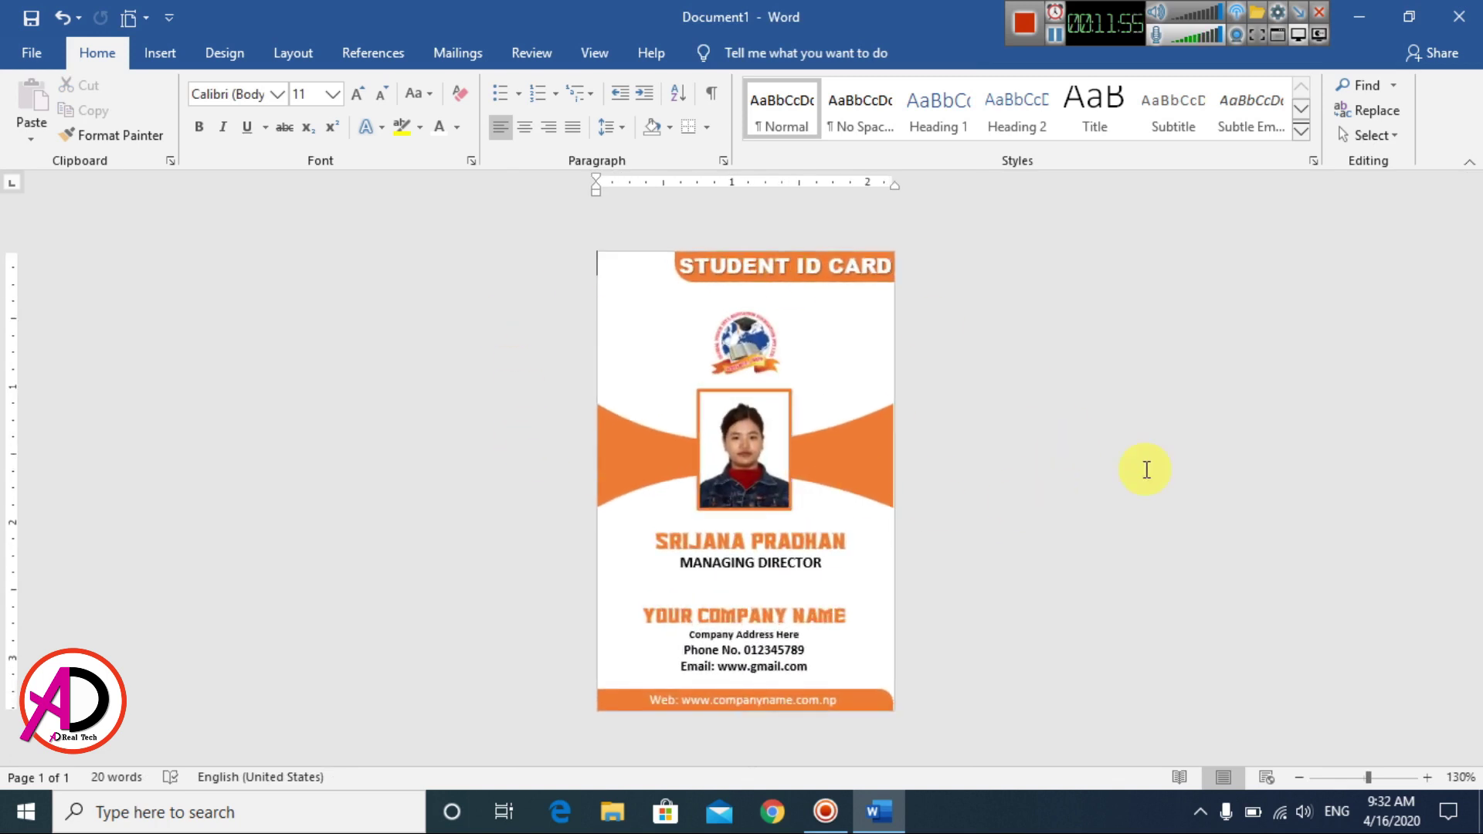
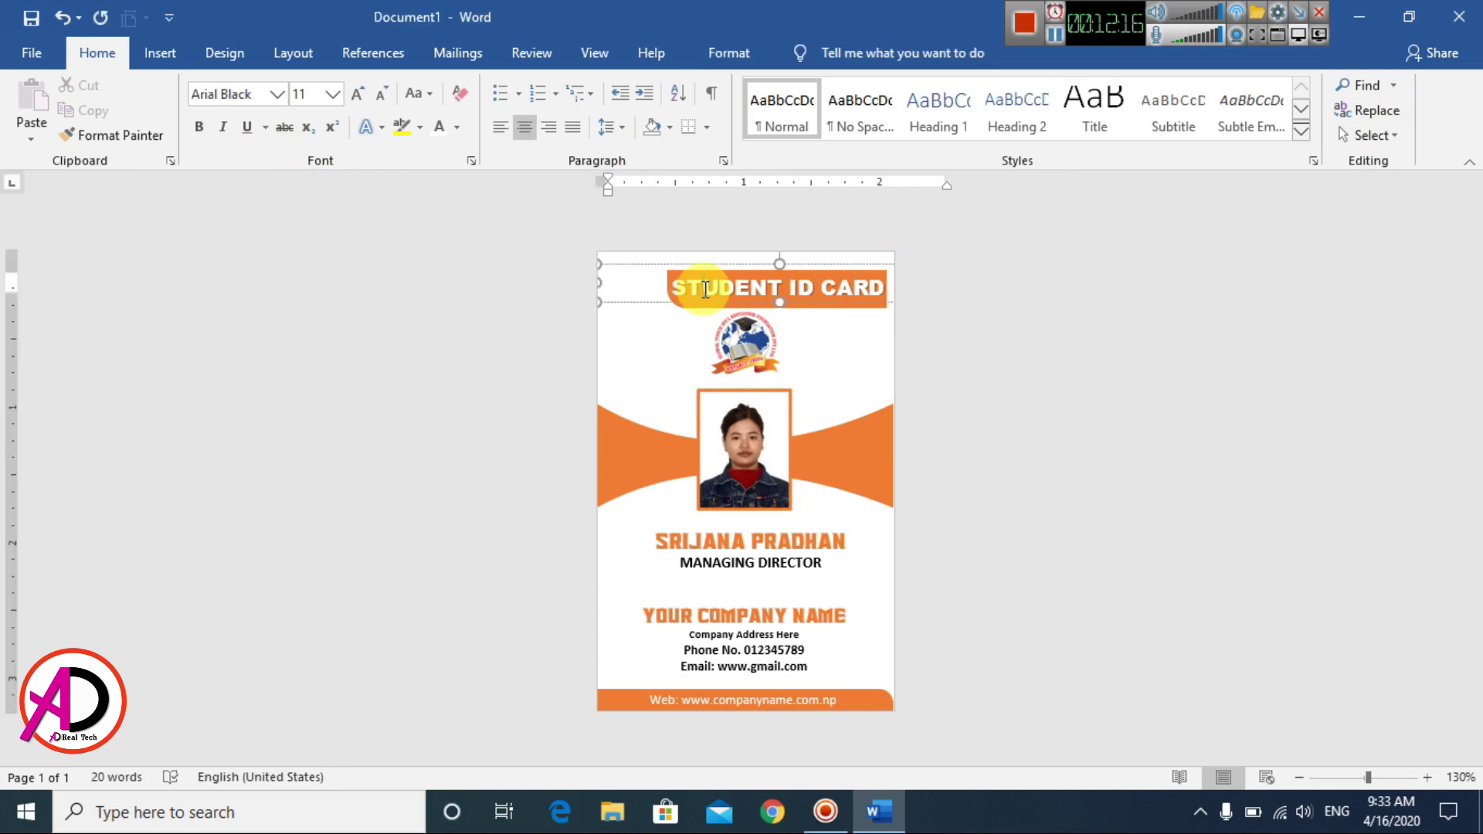
- Adjust the text inside the orange STUDENT ID CARD banner box at the top of the card
click(704, 301)
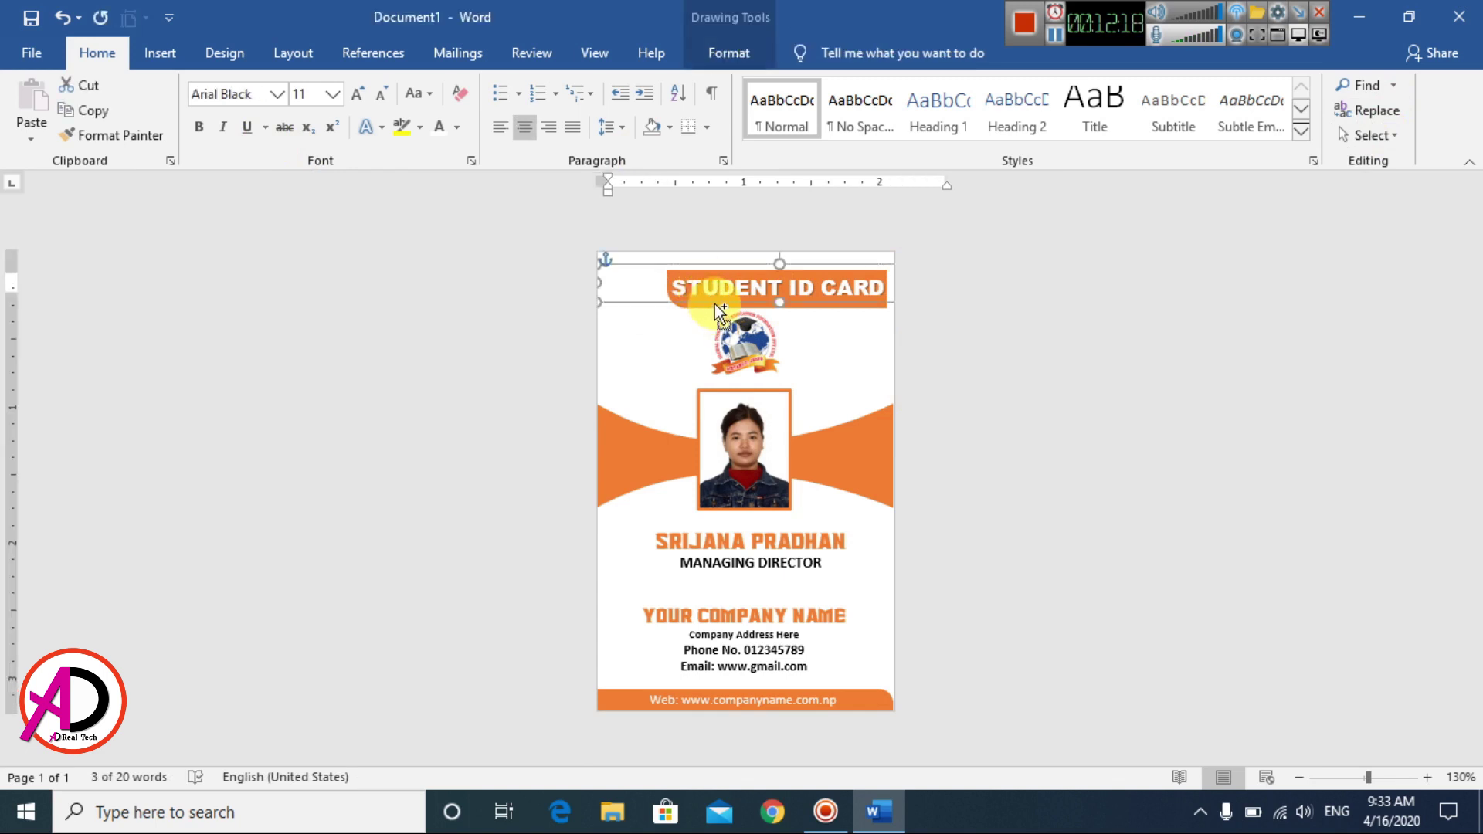
click(717, 306)
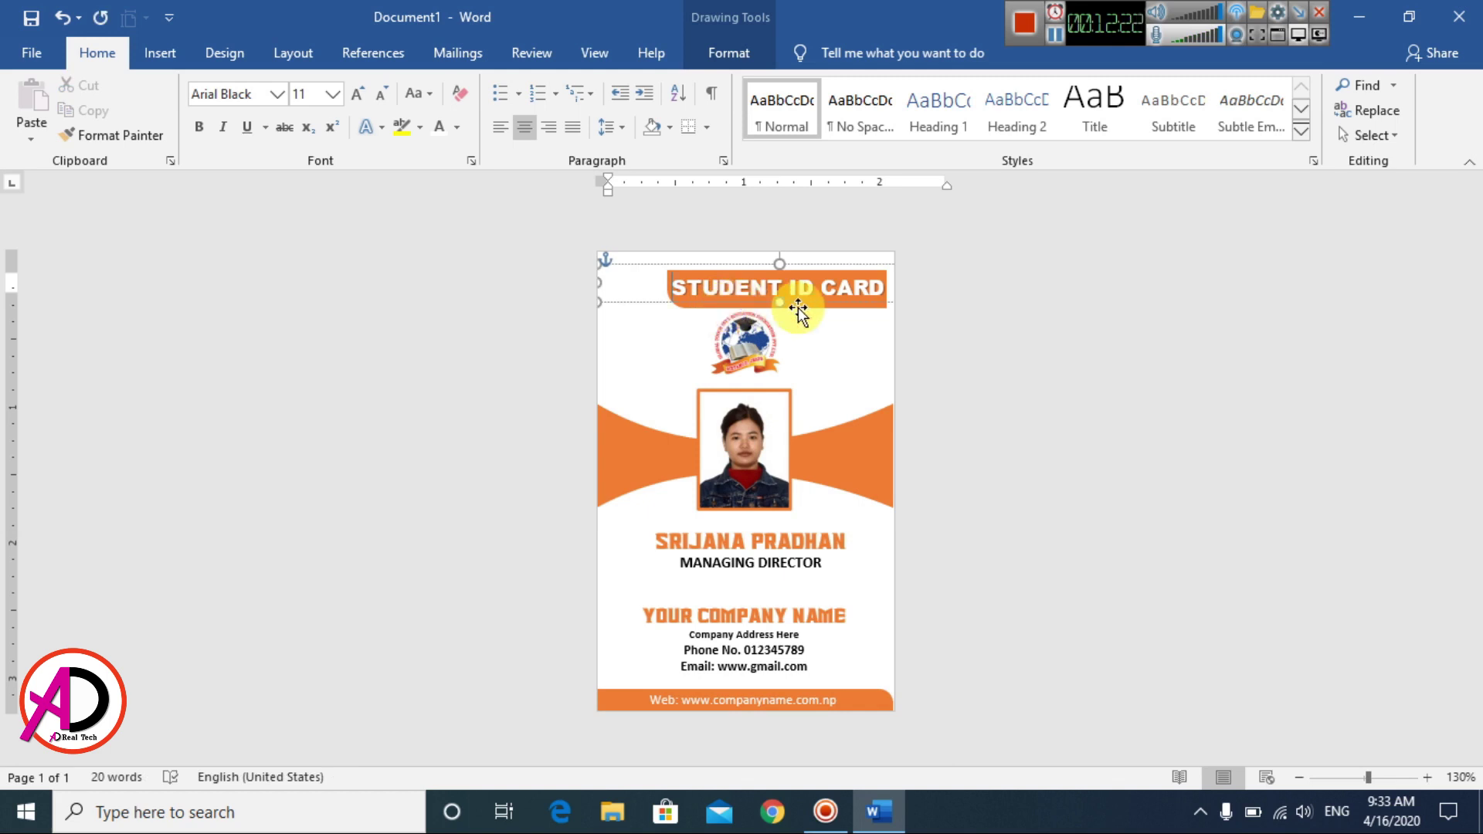
click(1103, 373)
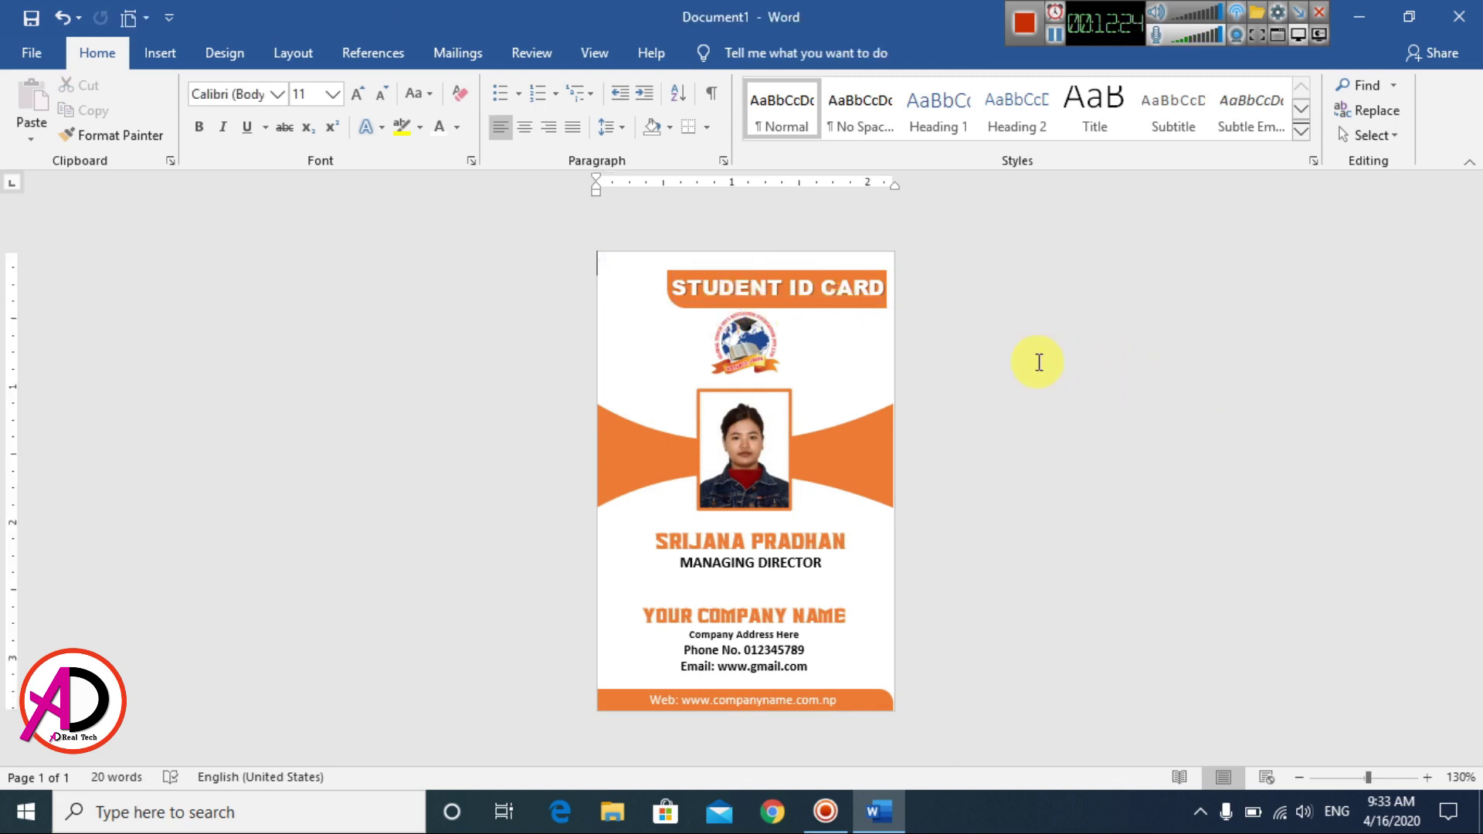
- Draw a rectangle covering the whole ID card and nudge it slightly upward
click(159, 52)
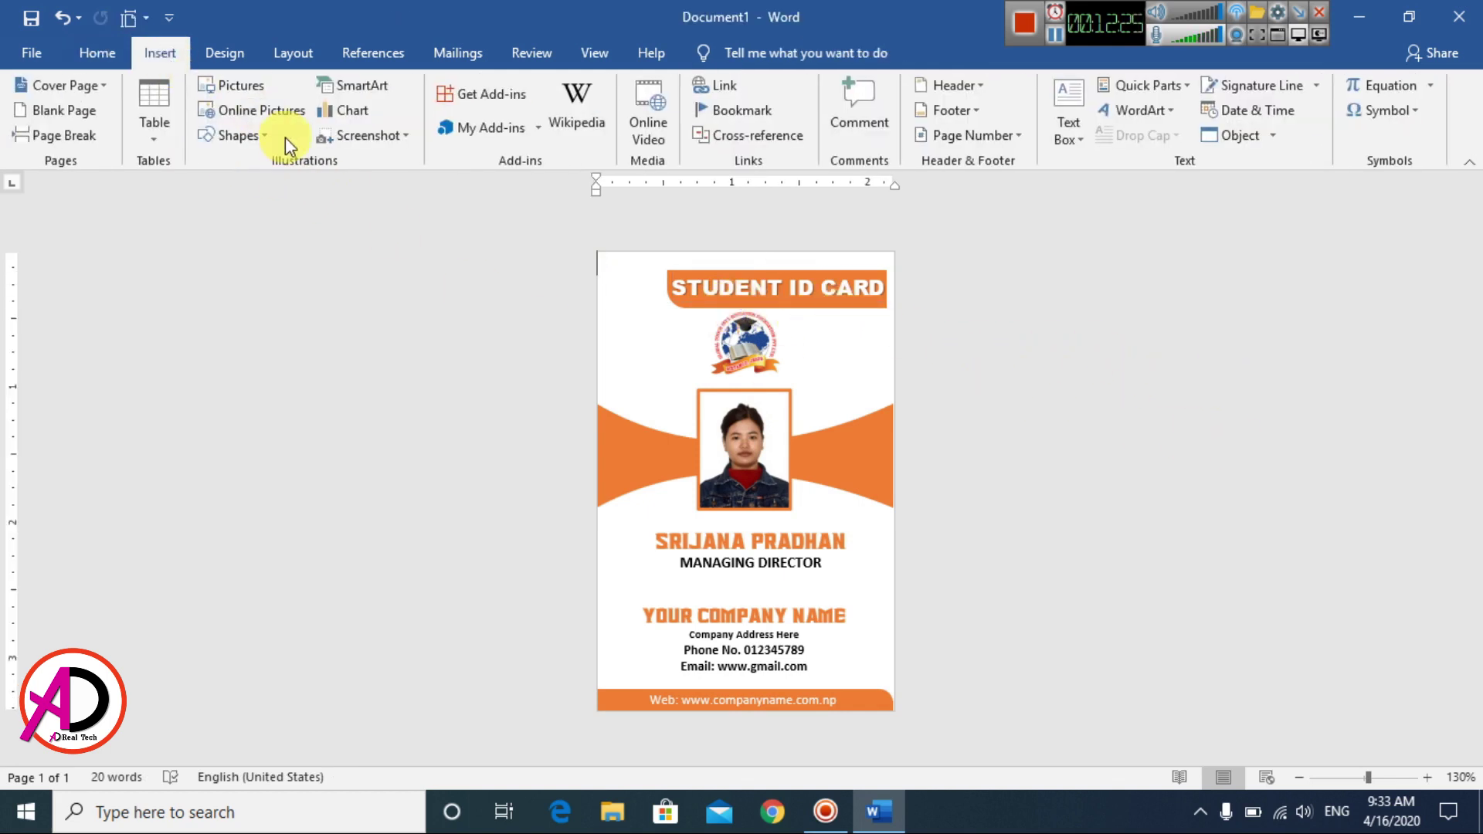
click(239, 136)
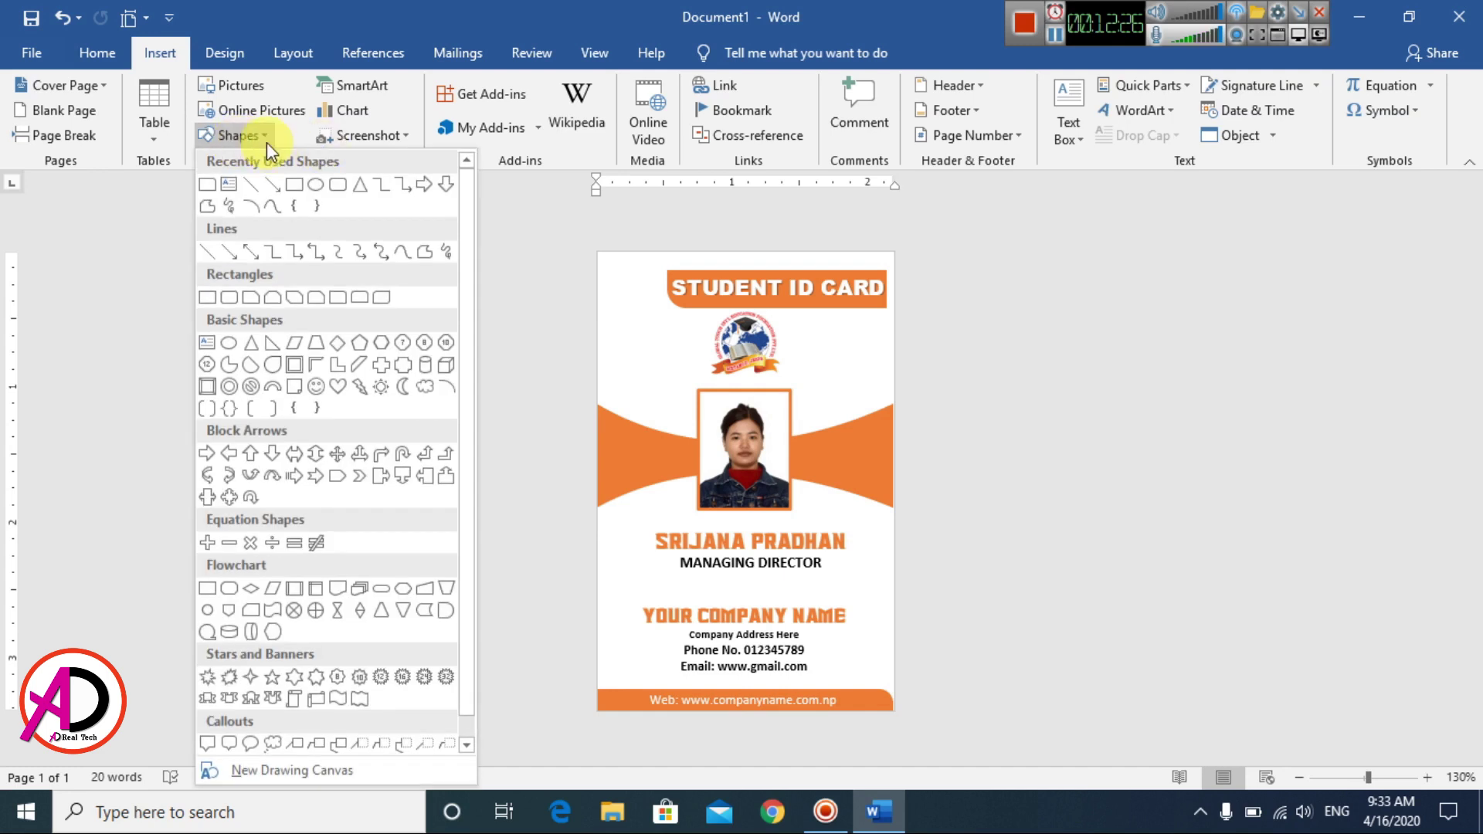
click(295, 186)
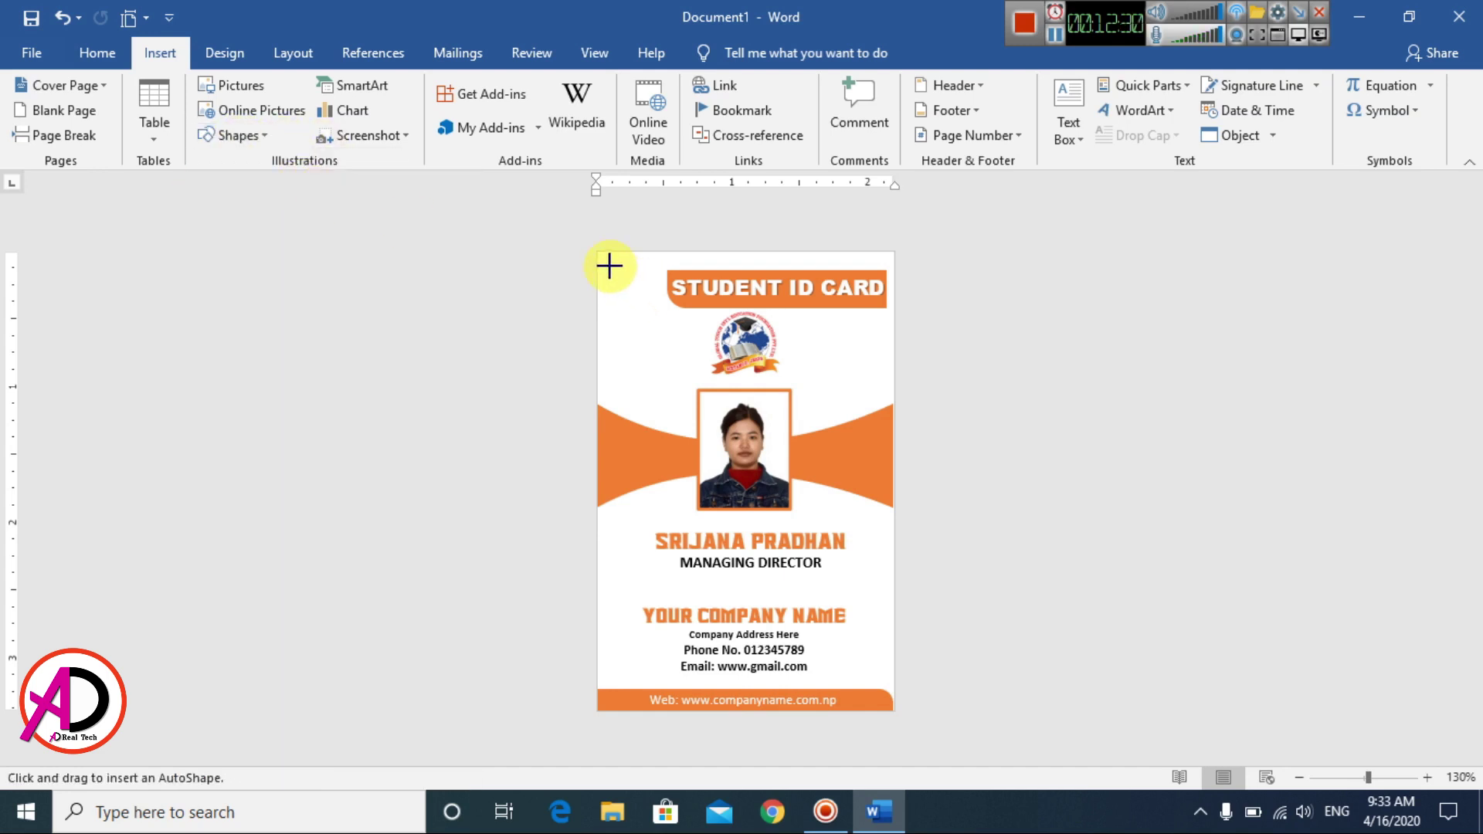
mouse_move(608, 262)
mouse_down()
mouse_move(778, 404)
mouse_move(888, 615)
mouse_move(887, 703)
mouse_up()
ctrl+scroll(927, 587, up, 4)
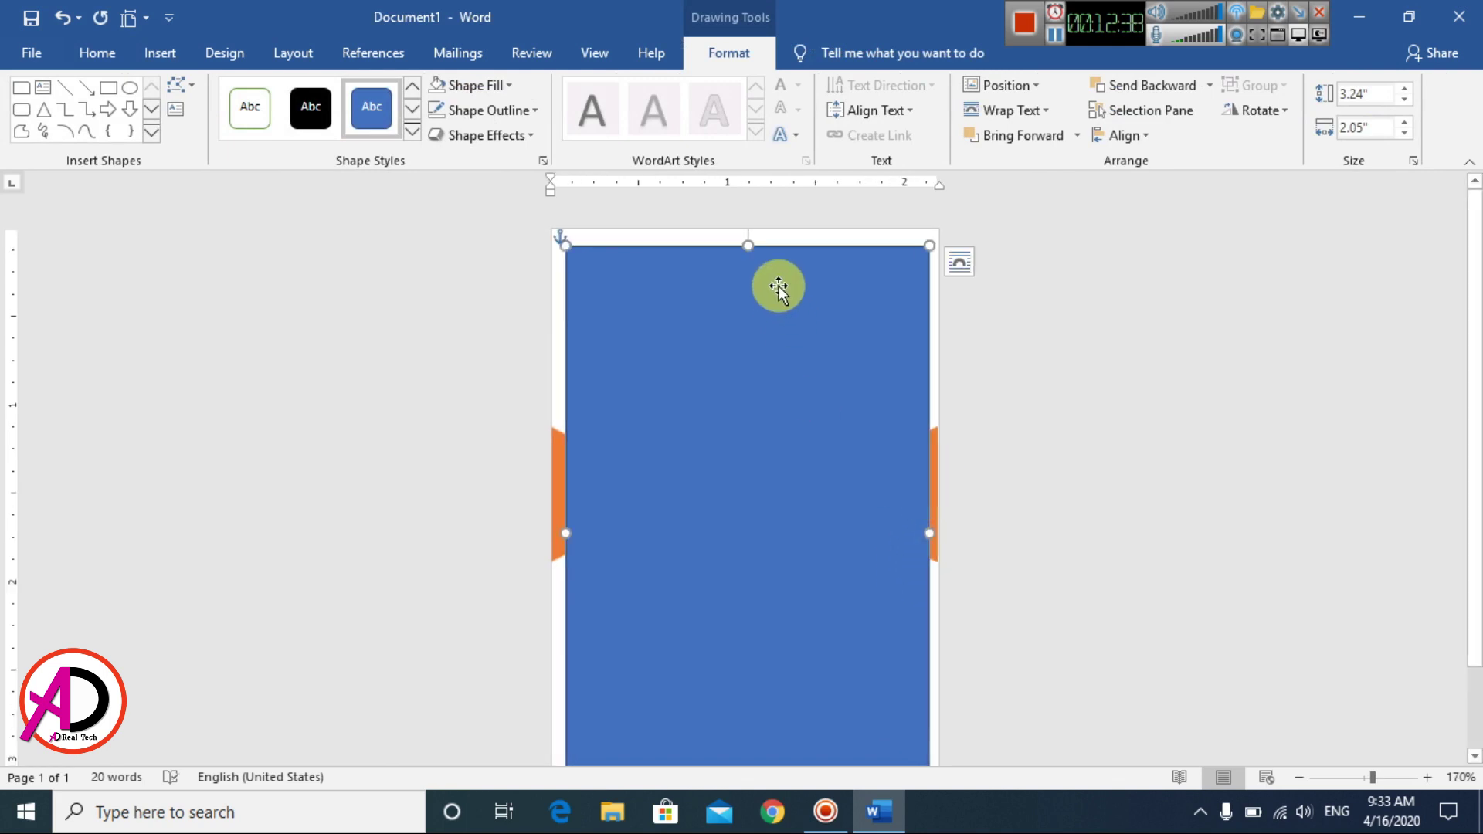
key(ctrl+Up)
key(ctrl+Up)
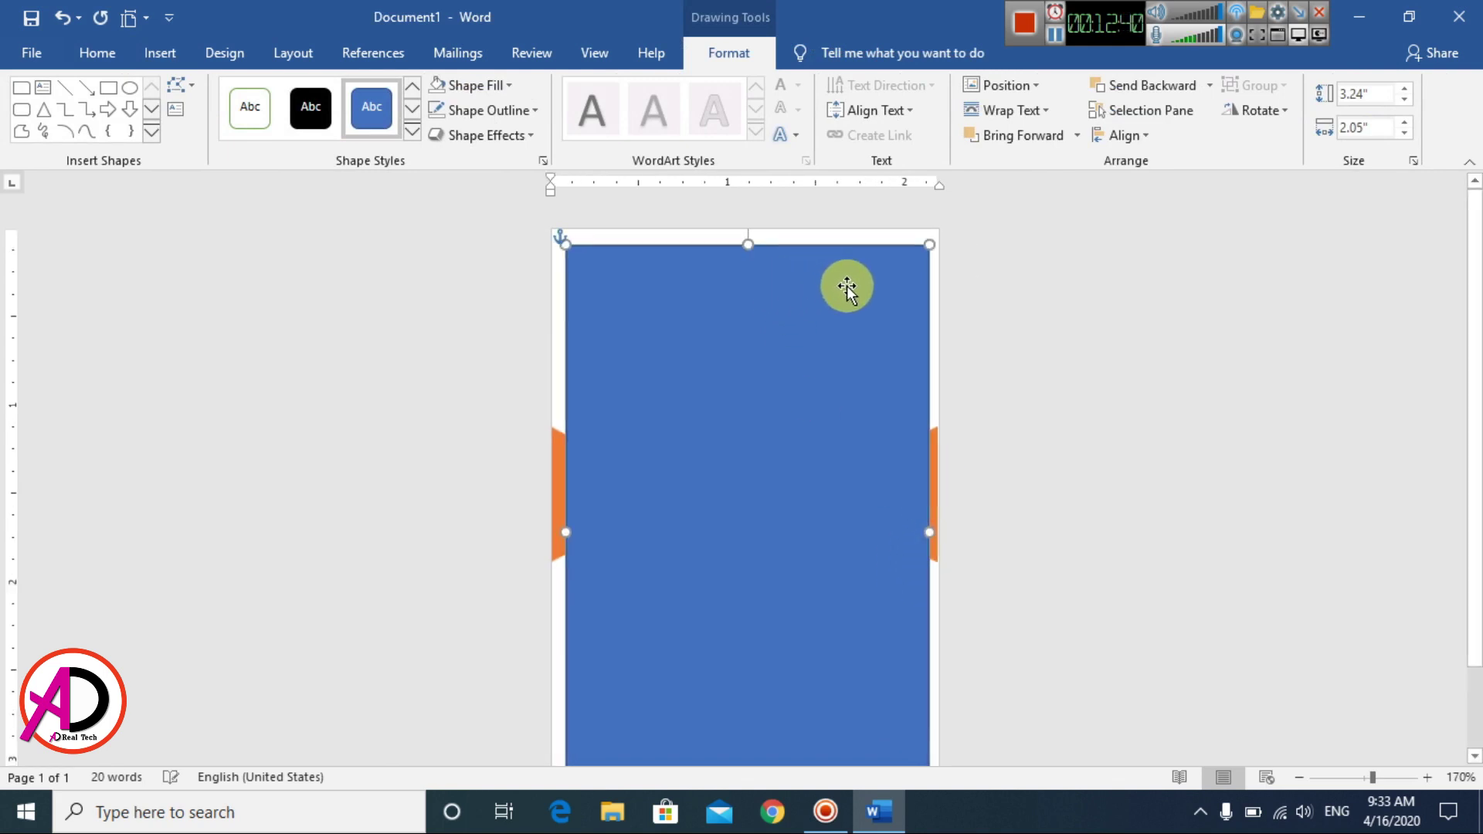
scroll(994, 298, down, 2)
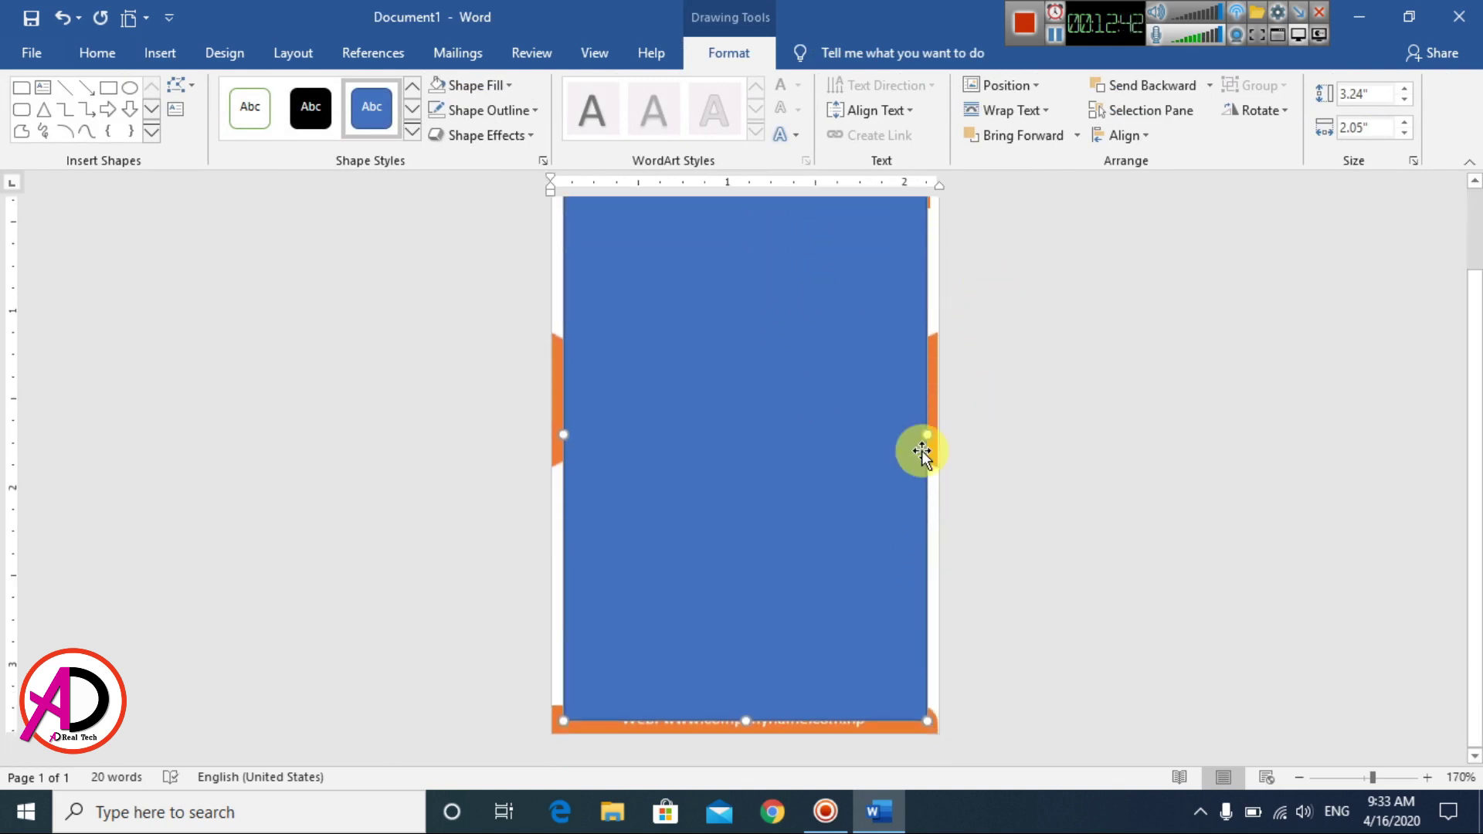
scroll(949, 483, up, 1)
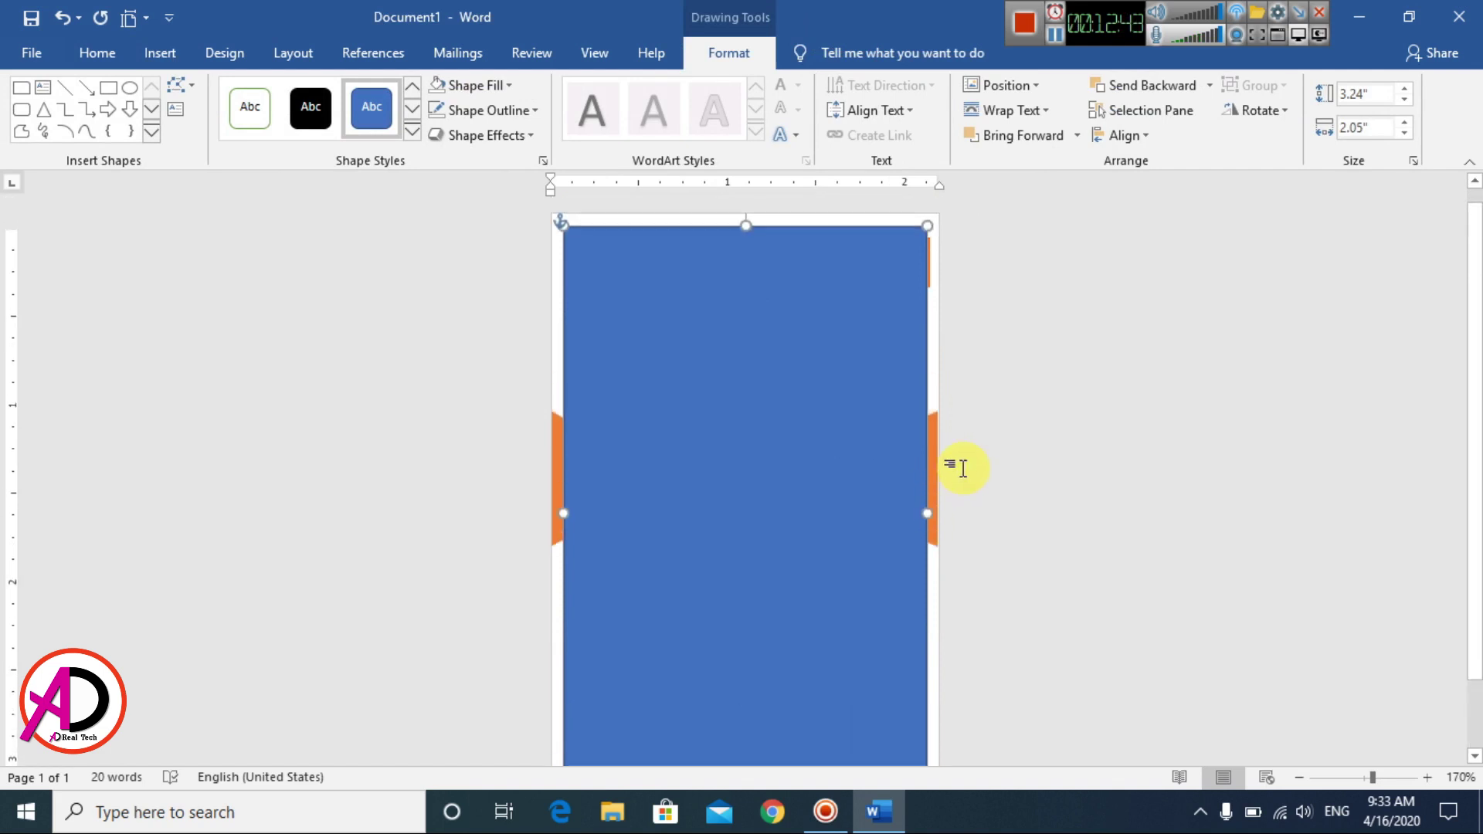
- Give the rectangle No Fill and an orange outline so the card shows through
click(497, 84)
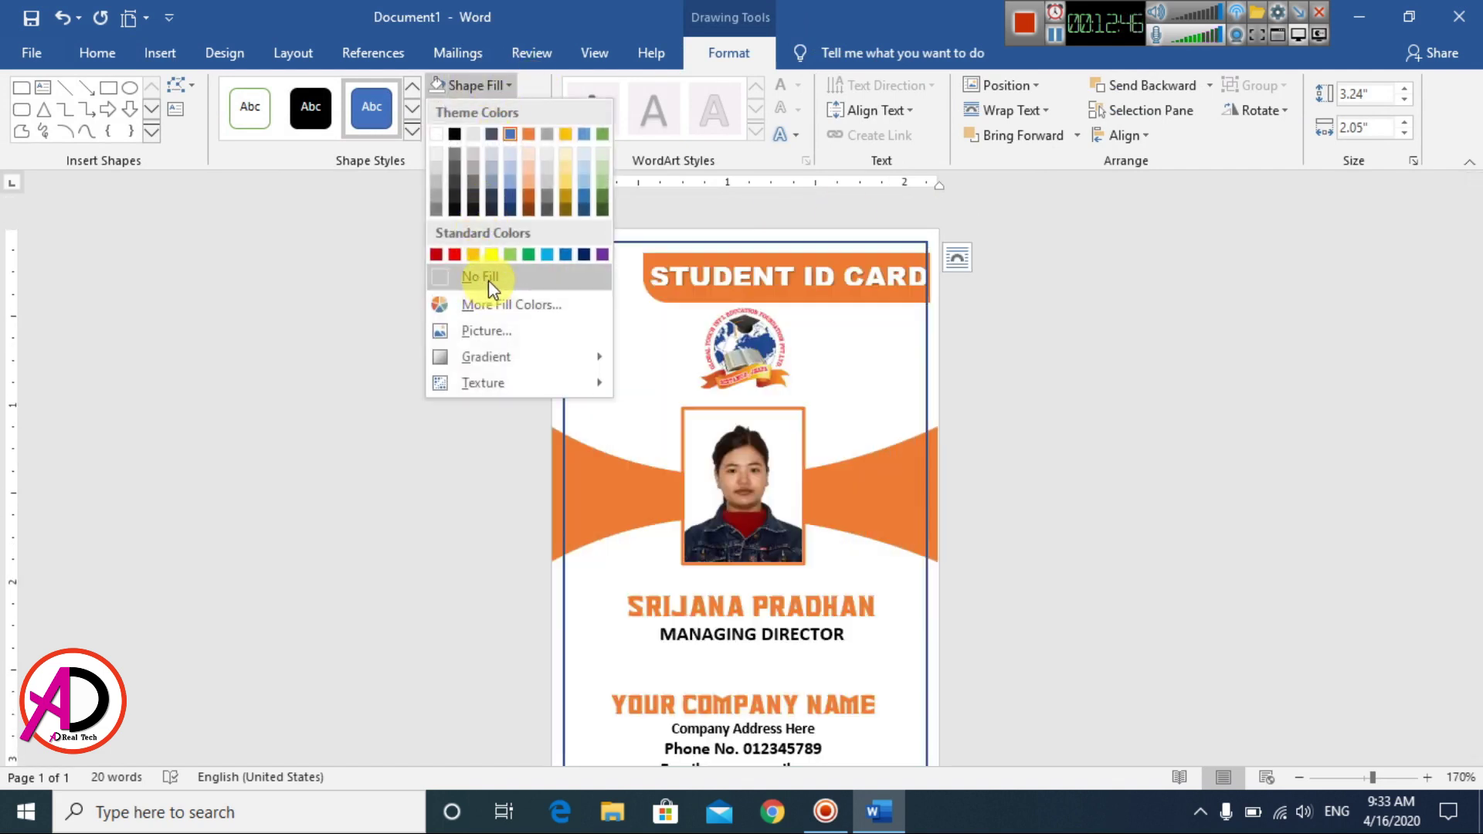
click(488, 280)
click(479, 109)
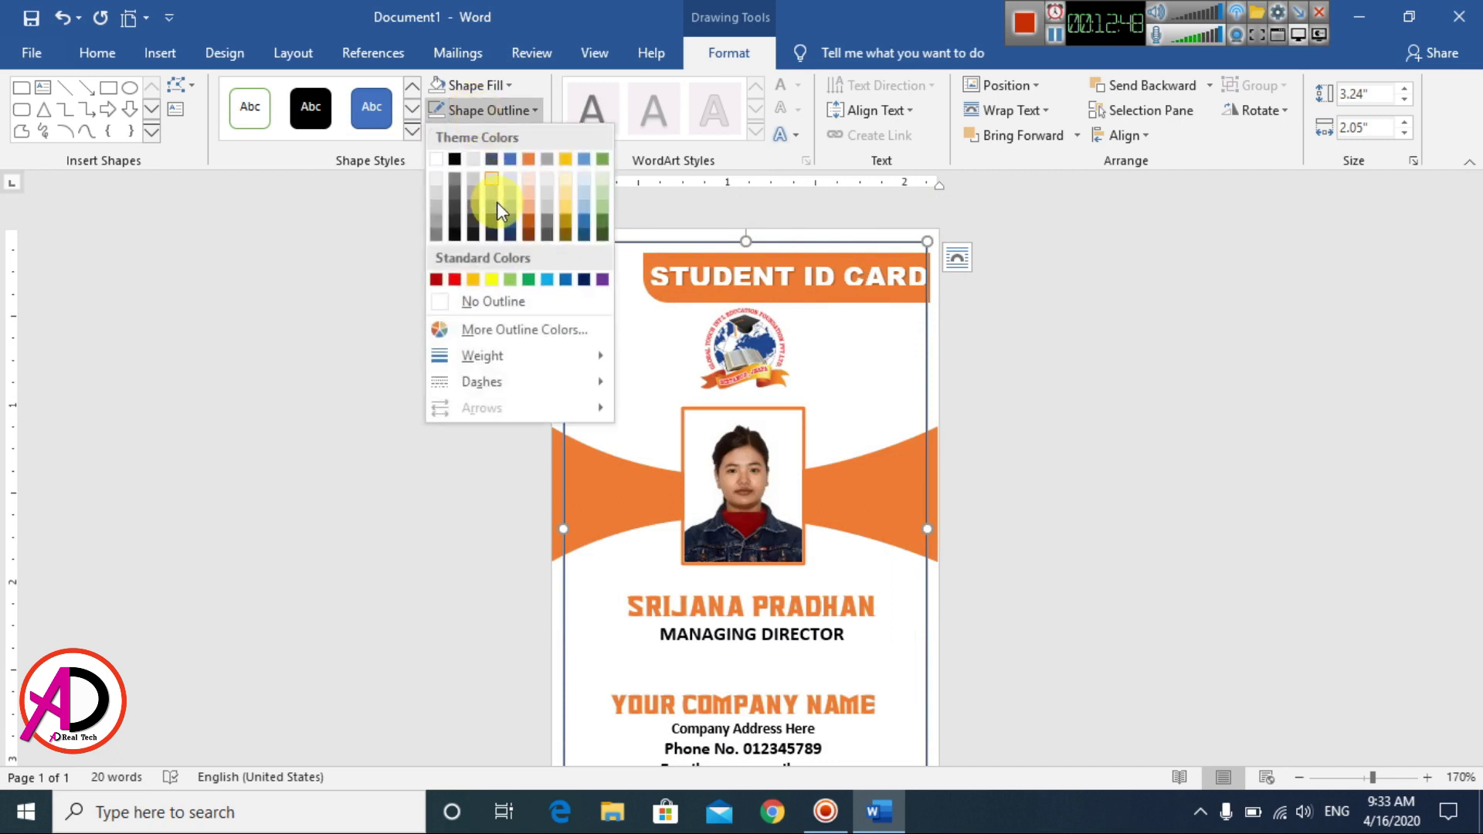
click(528, 155)
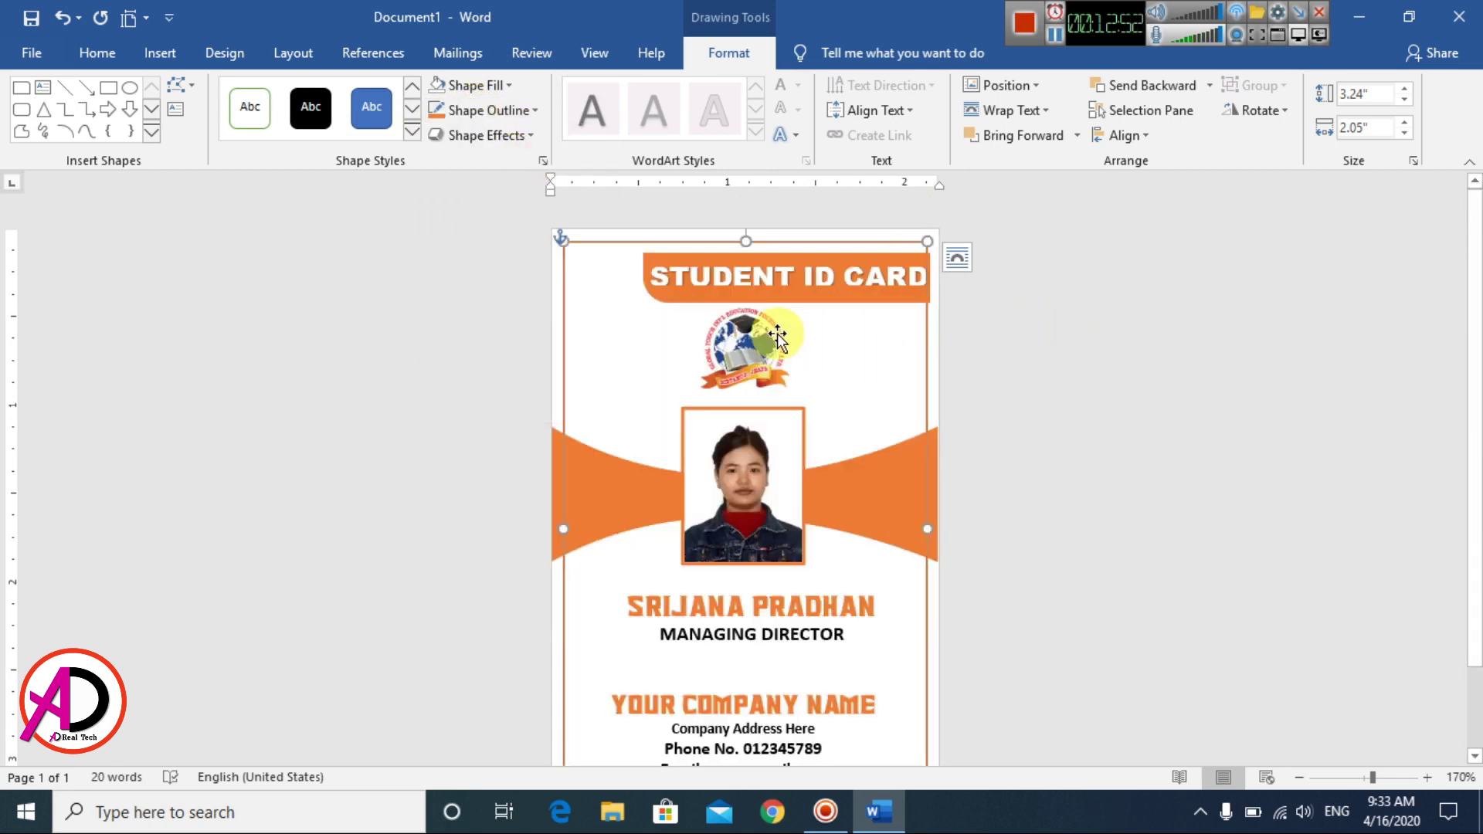
click(679, 298)
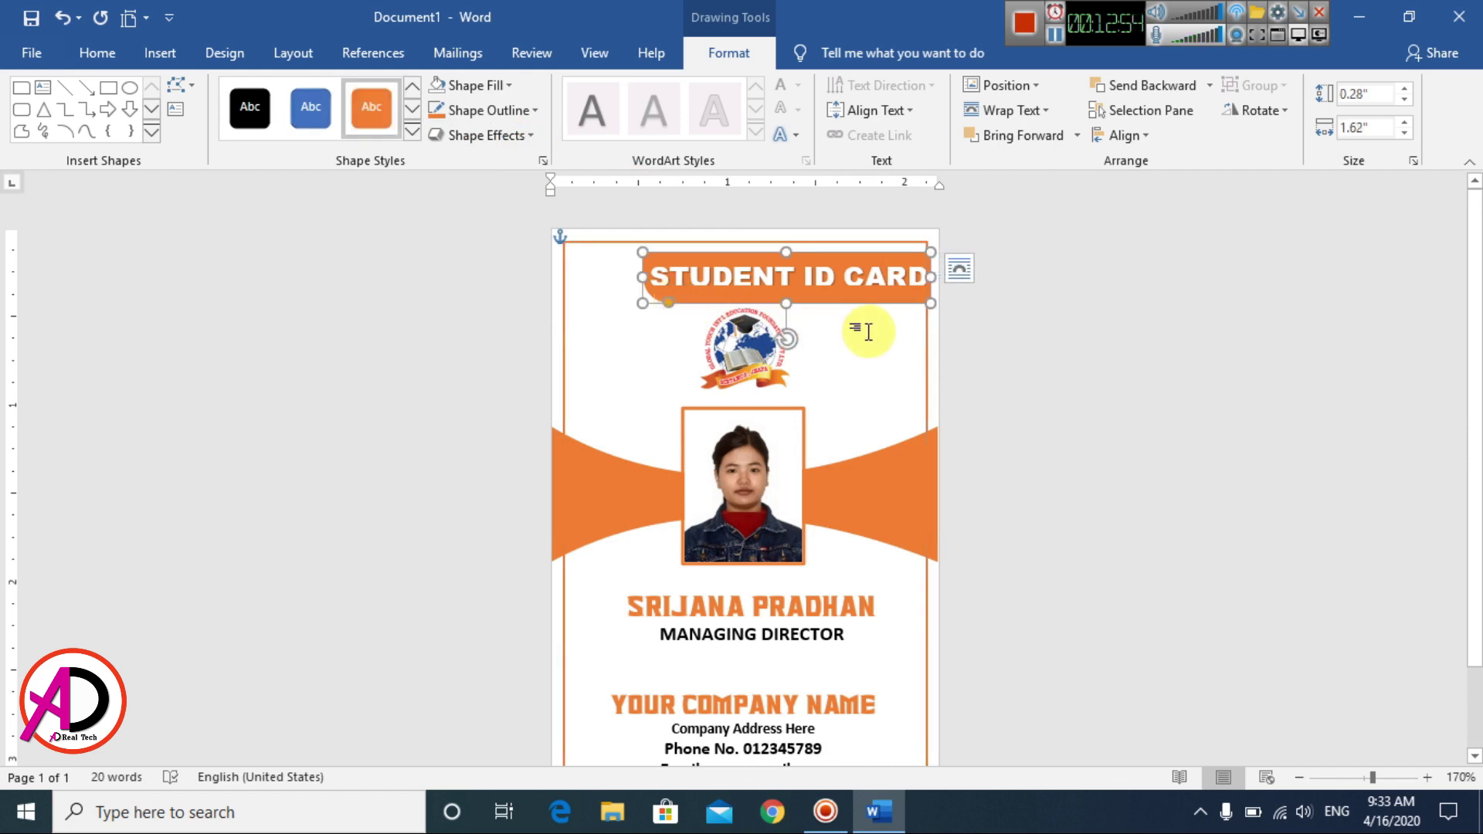
click(844, 387)
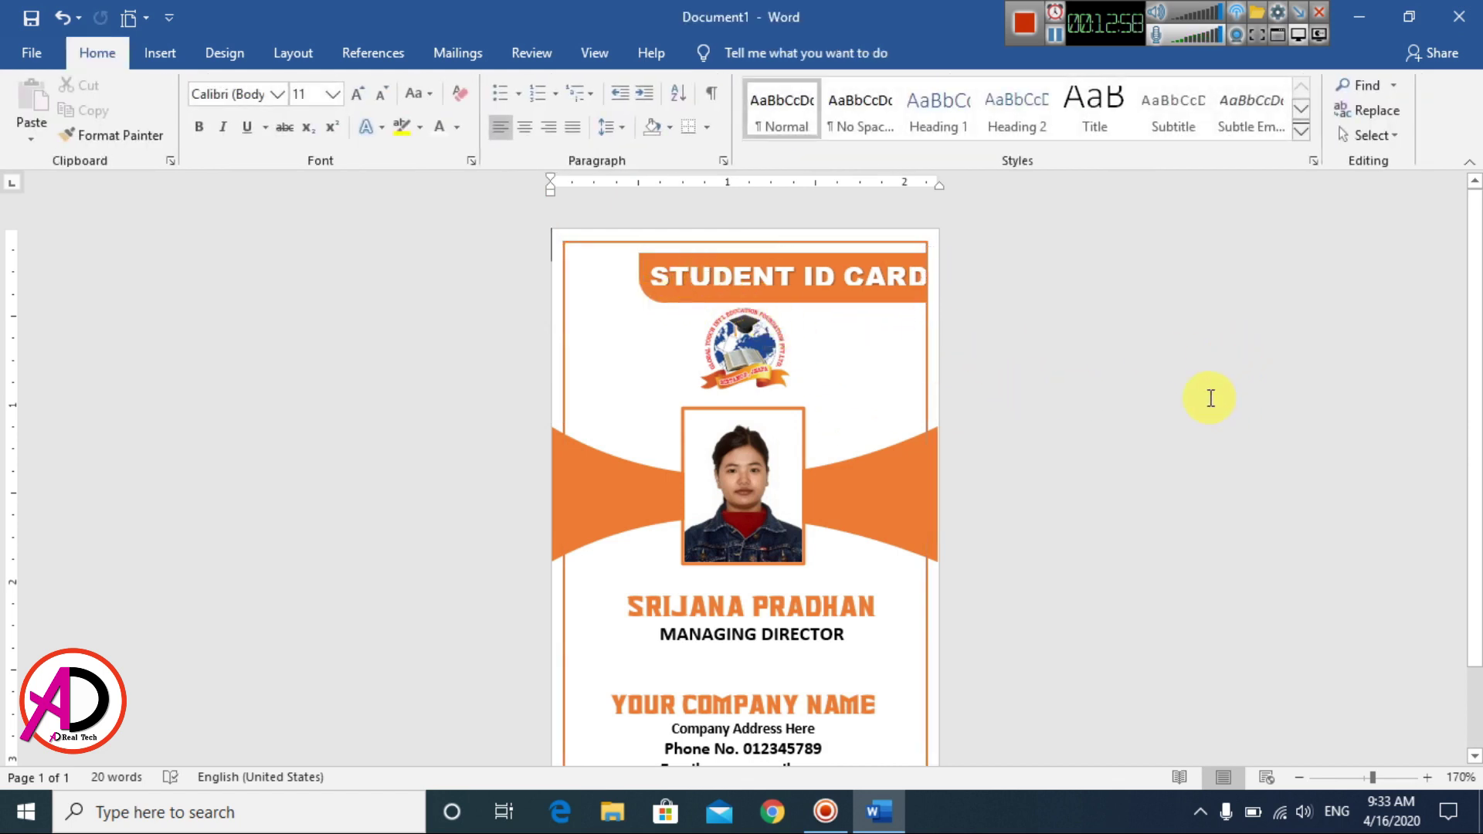
- Use Bring Forward on the footer Web address text box so it sits above the orange frame
scroll(983, 491, down, 2)
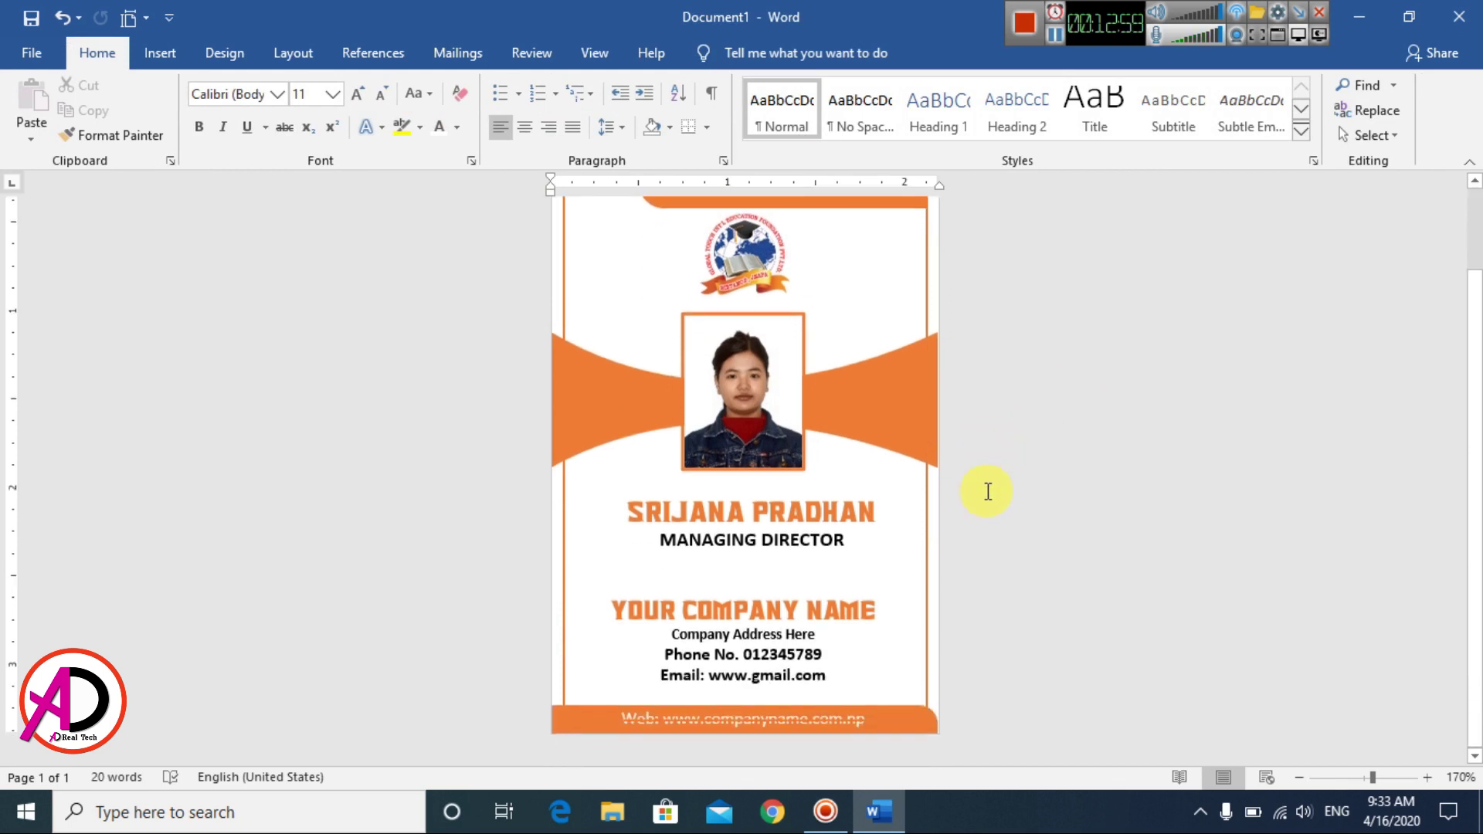
click(927, 655)
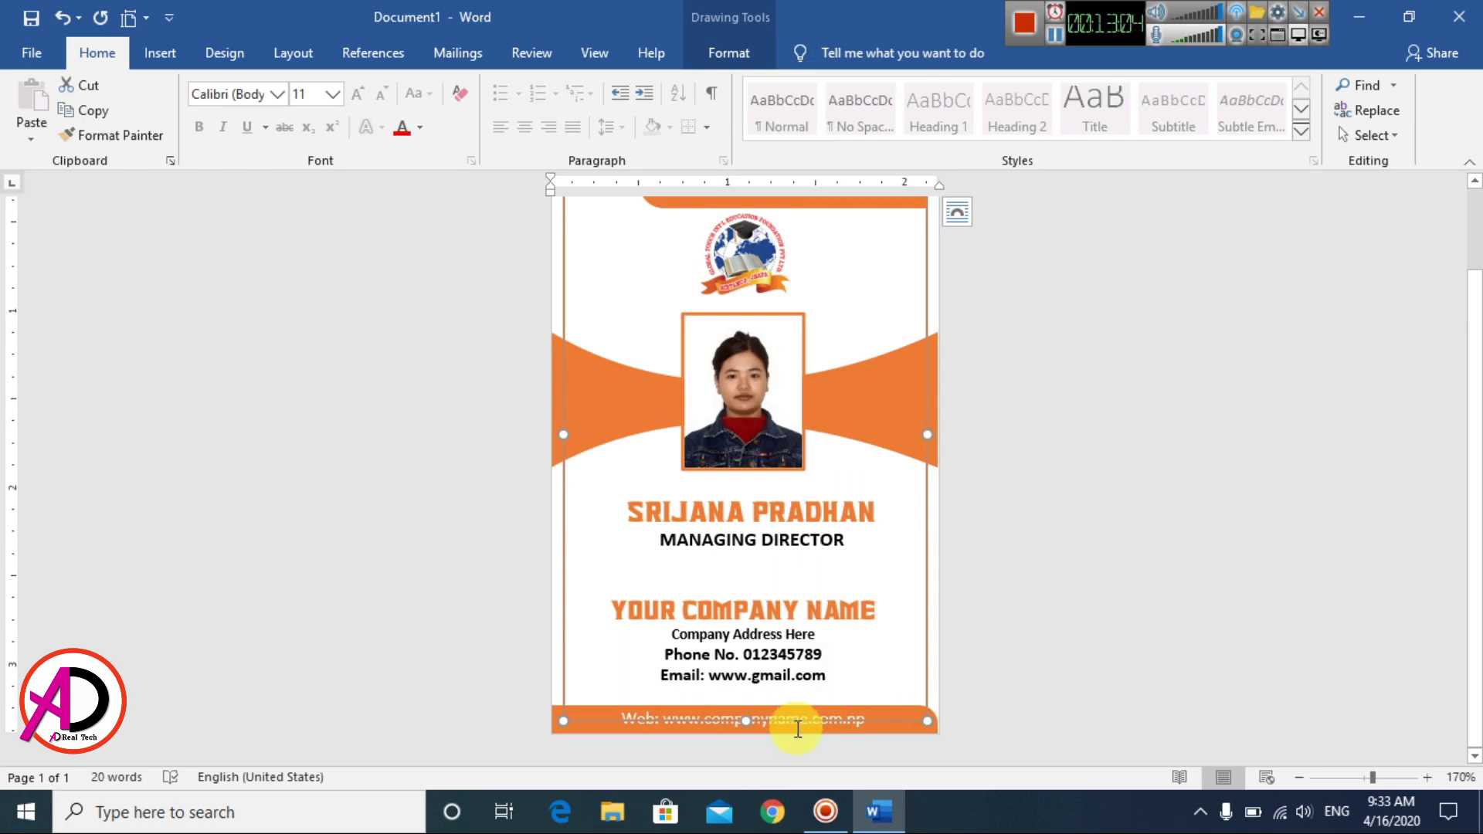
click(798, 729)
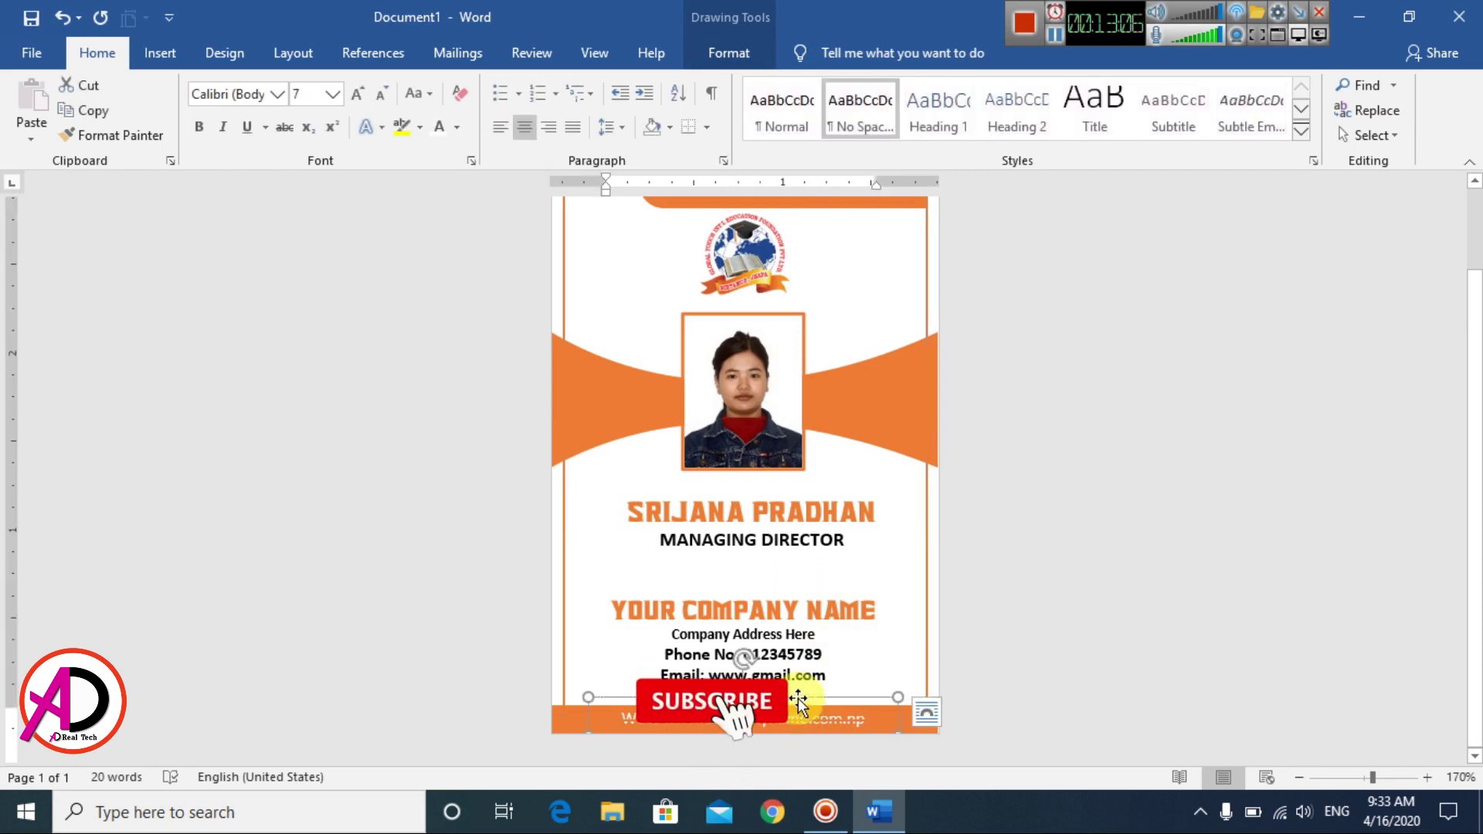
click(746, 44)
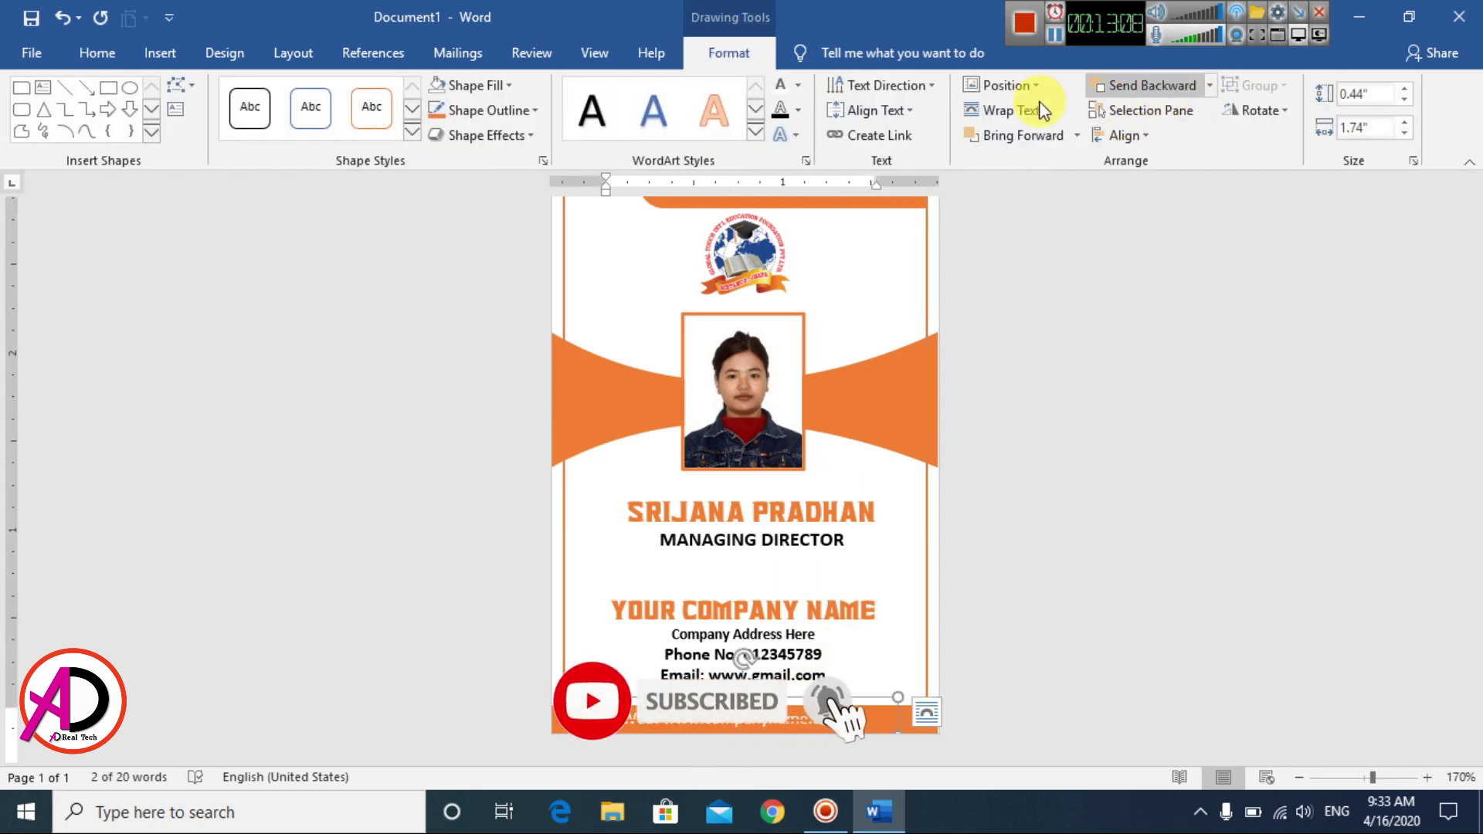
click(1032, 136)
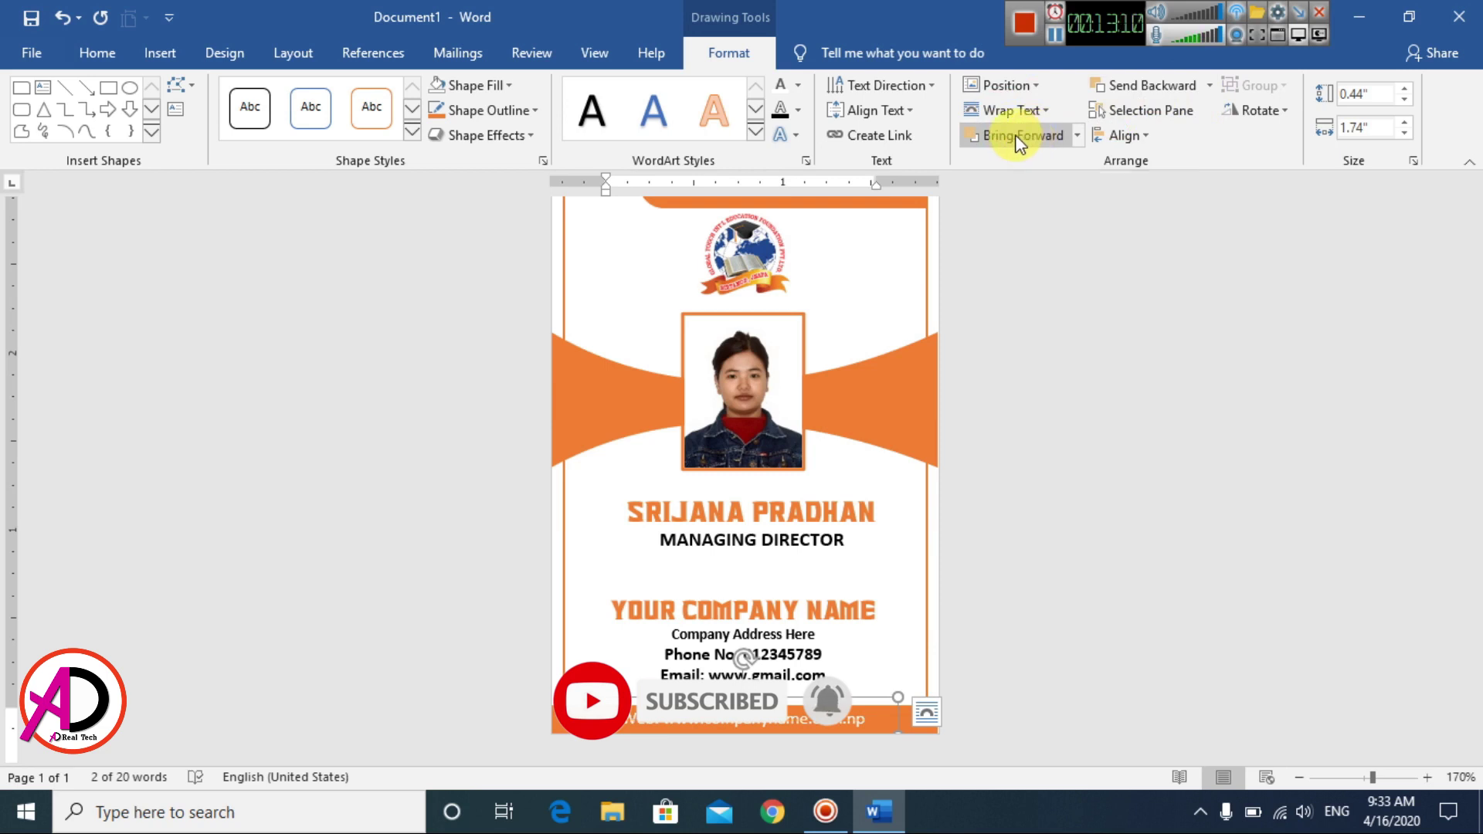
click(1156, 556)
scroll(1156, 557, up, 1)
scroll(1108, 572, down, 3)
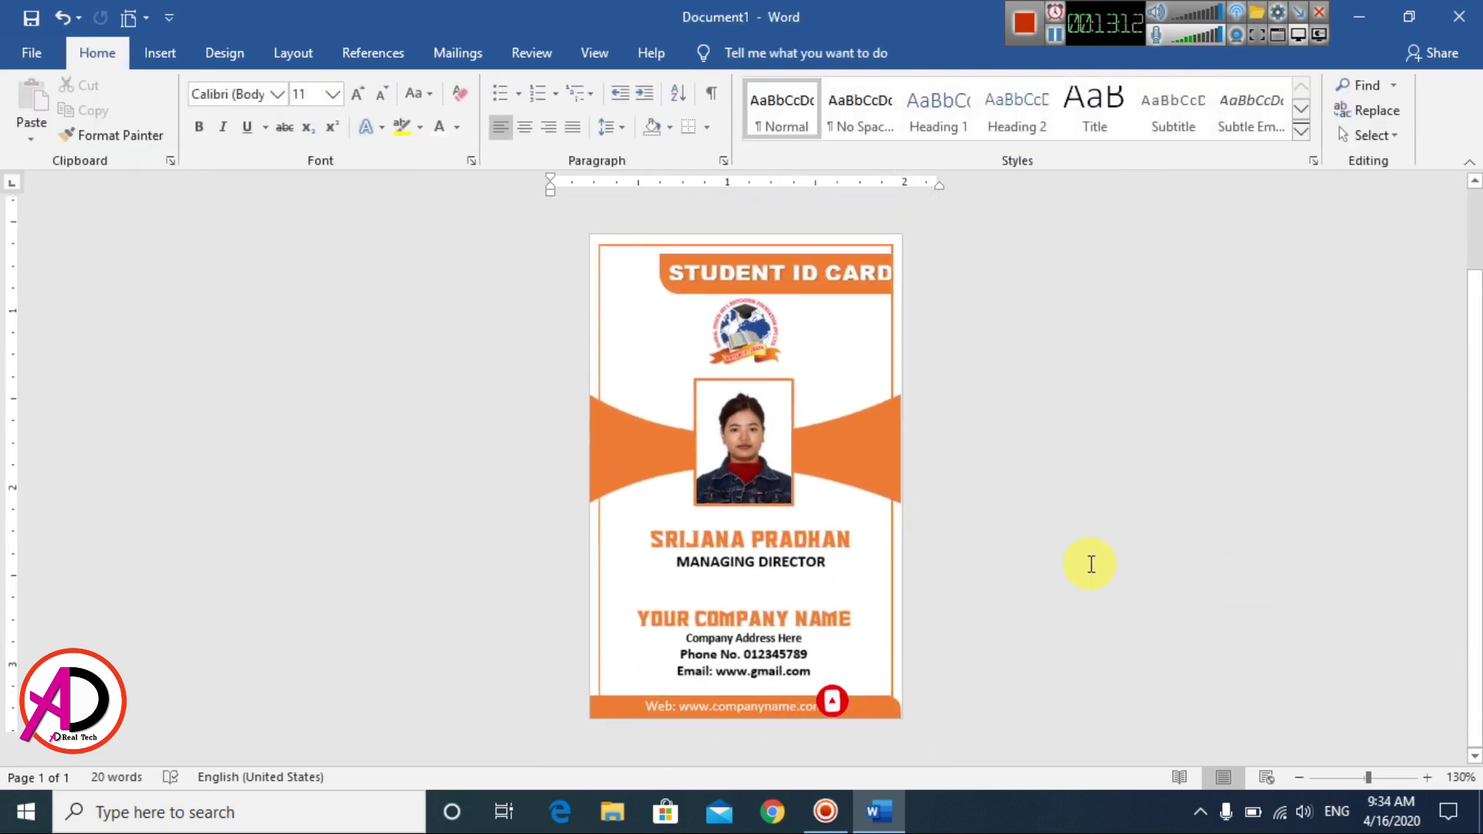